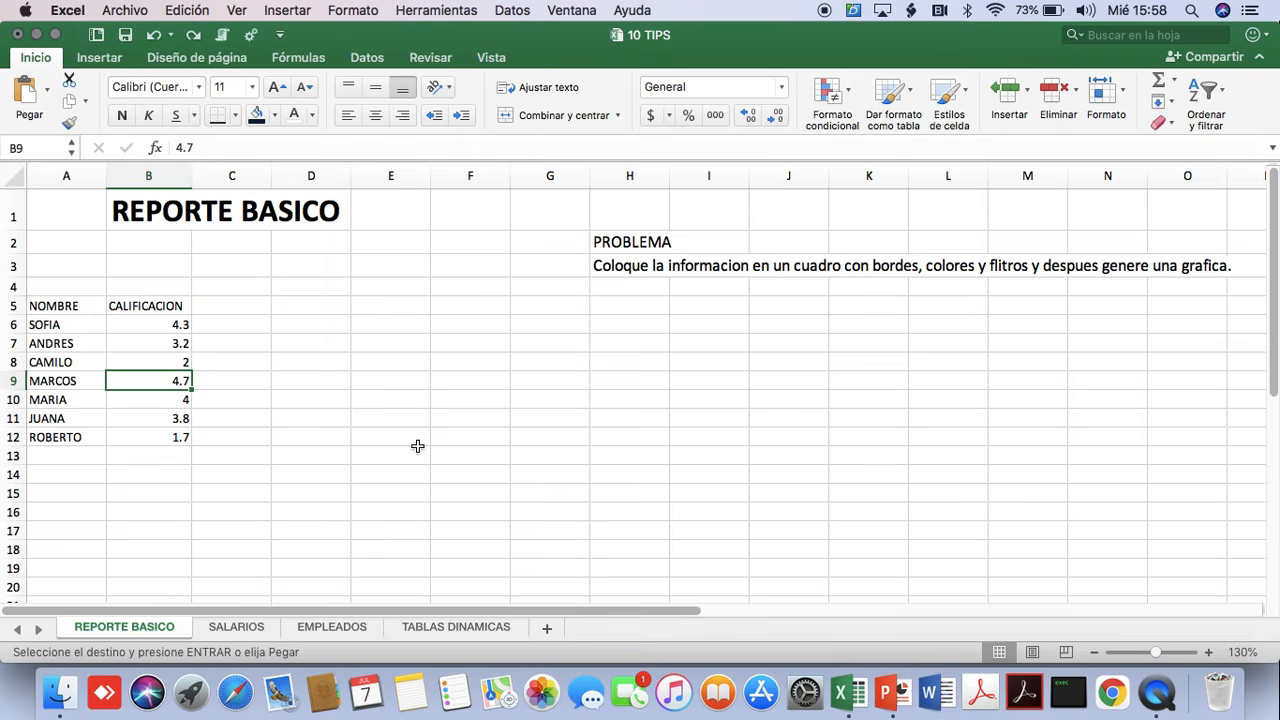
pyautogui.moveTo(53, 311); pyautogui.dragTo(134, 432)
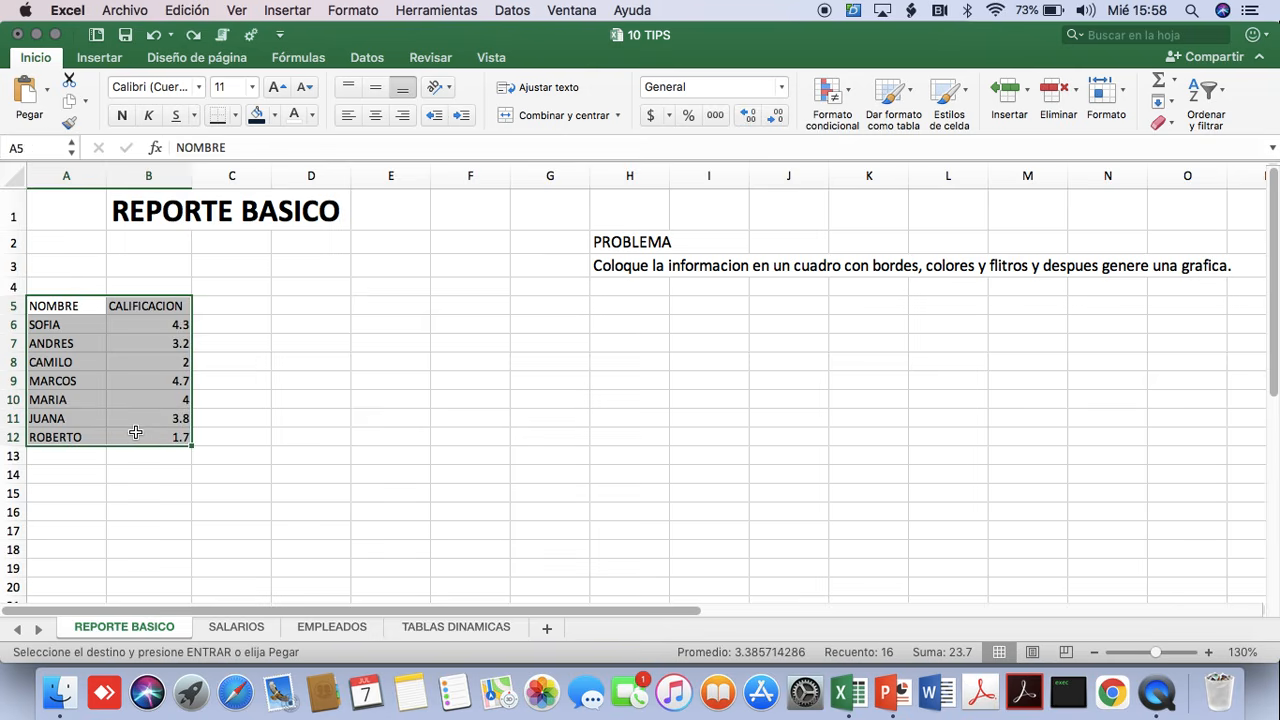
pyautogui.click(141, 345)
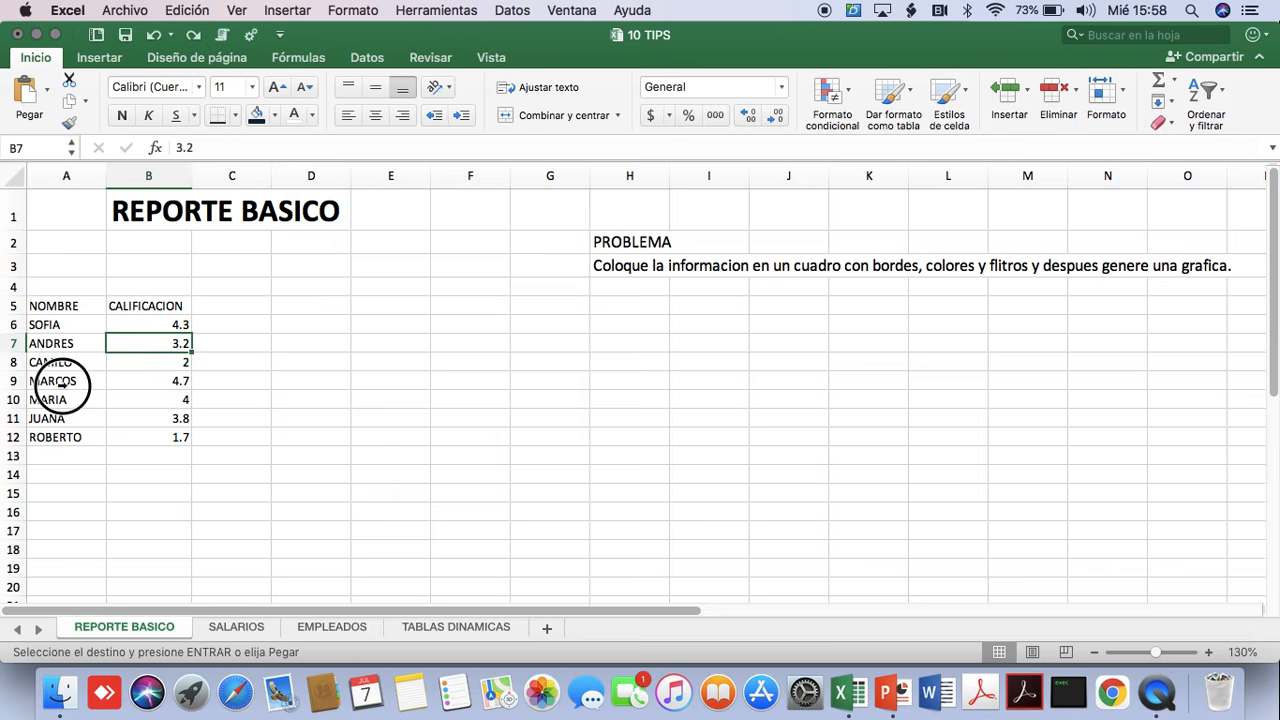
pyautogui.click(60, 384)
pyautogui.click(447, 388)
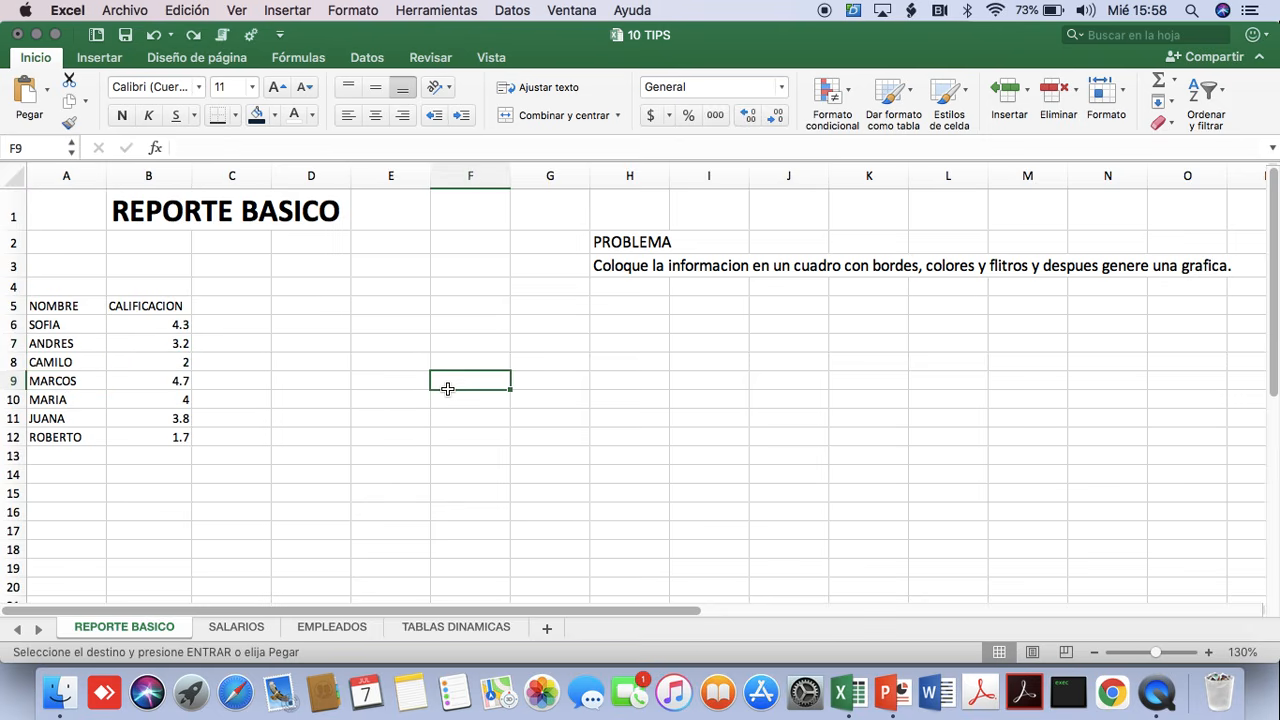
# Convert the name and grade list in A5:B12 into a table with headers.
pyautogui.click(58, 365)
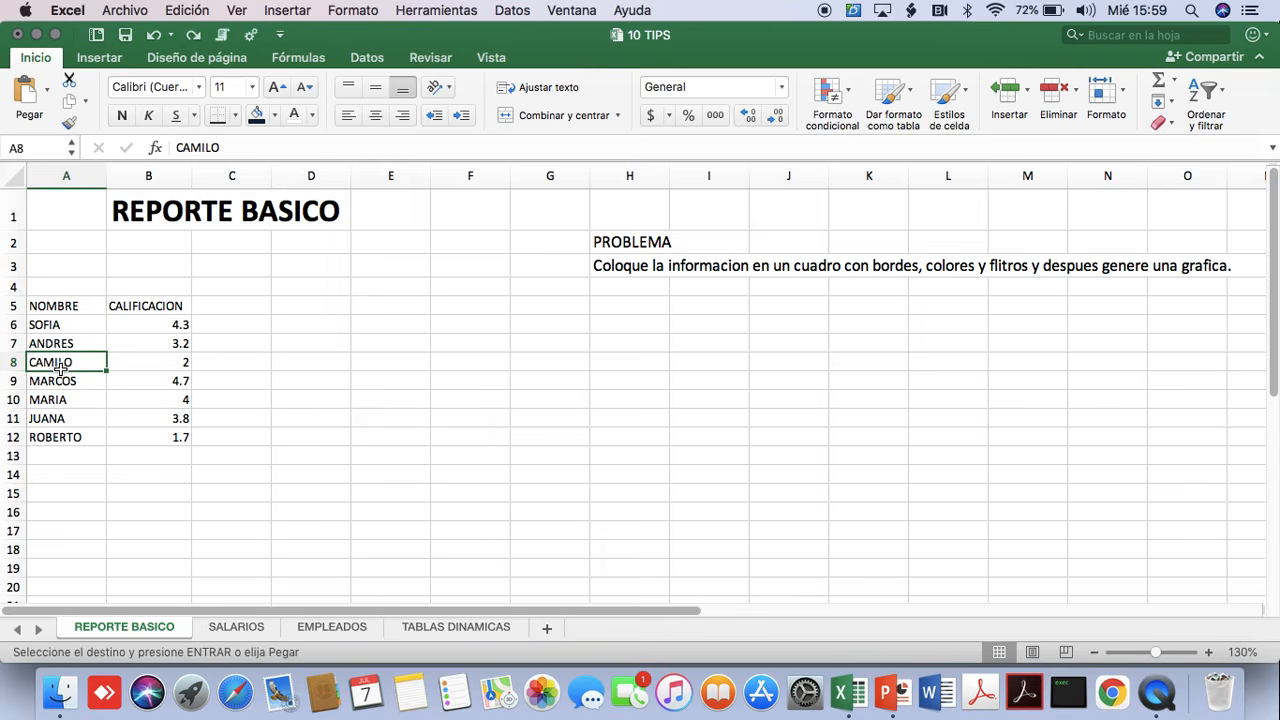
pyautogui.press('super+t')
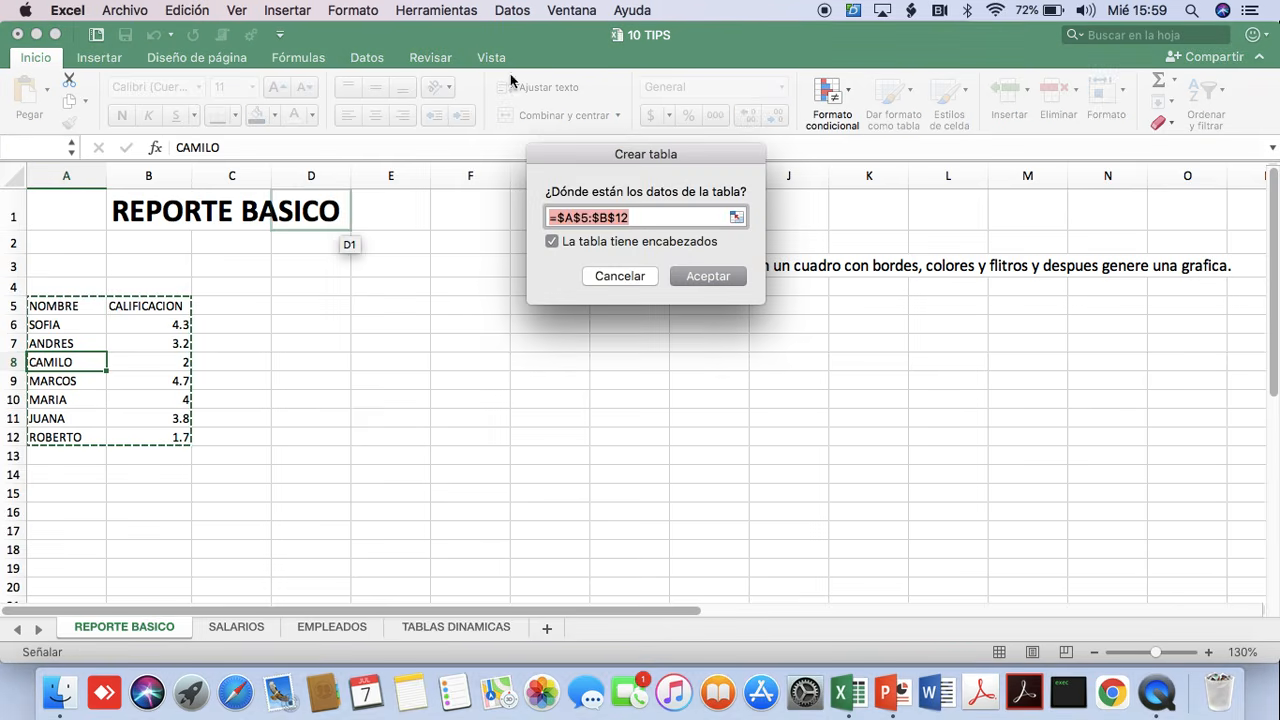
pyautogui.moveTo(720, 172); pyautogui.dragTo(462, 314)
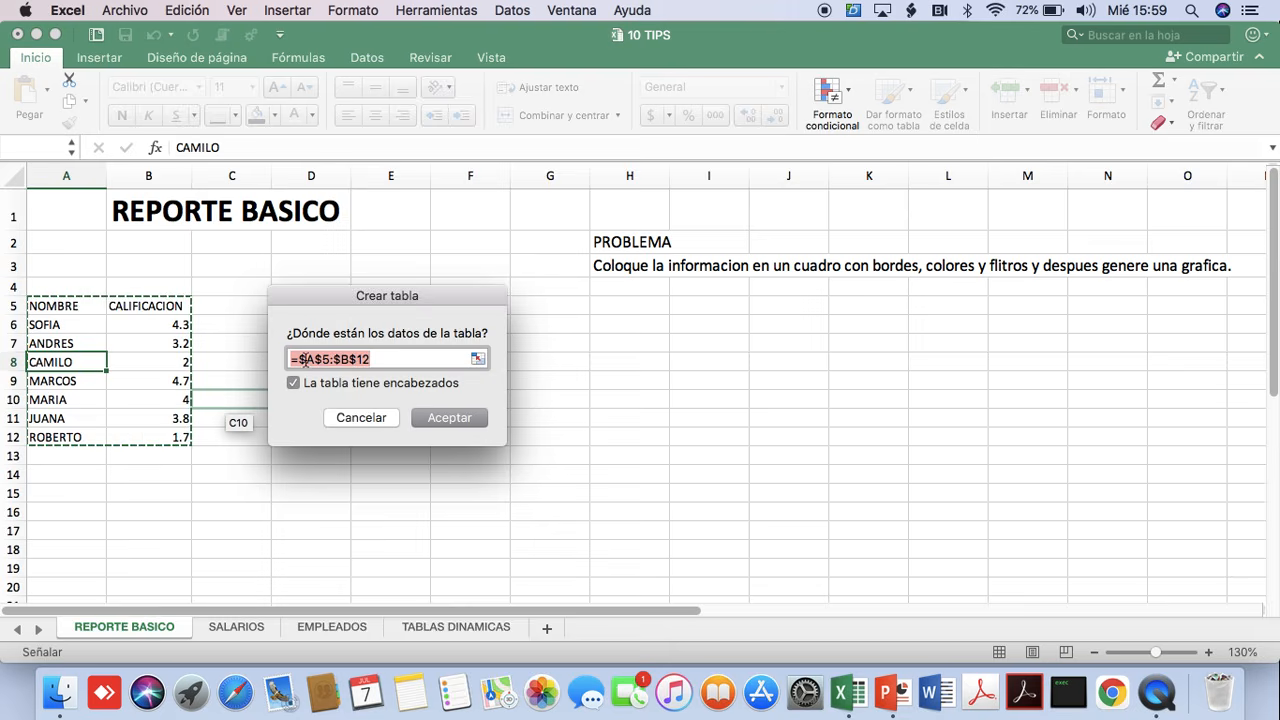
pyautogui.click(442, 420)
pyautogui.click(251, 358)
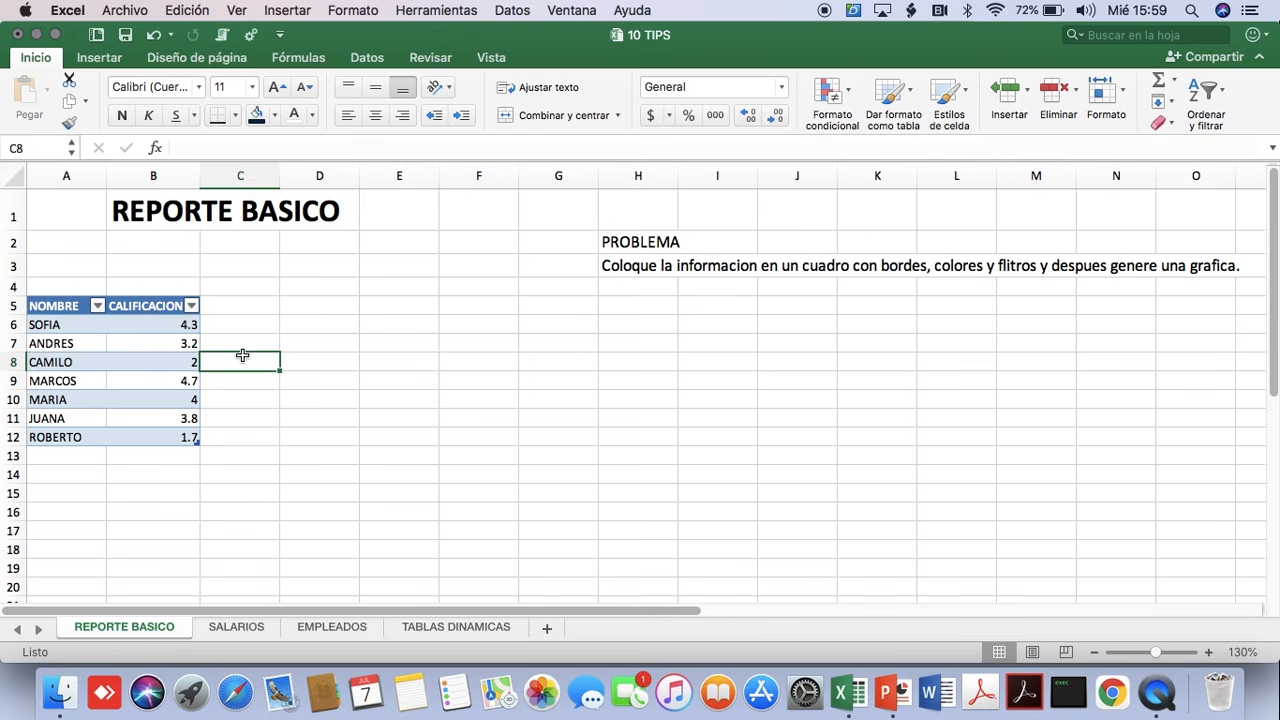
# Insert a default column chart of the CALIFICACION values and place it right beside the table.
pyautogui.click(88, 364)
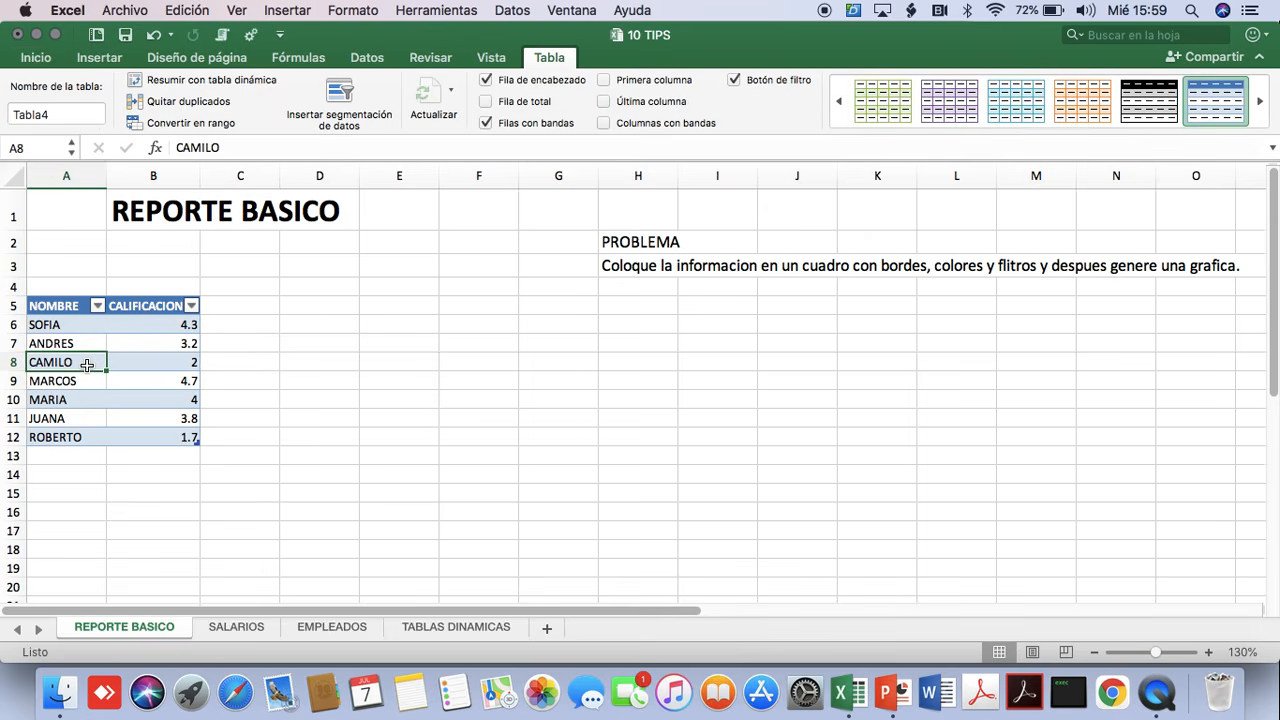
pyautogui.hotkey('alt', 'F1')
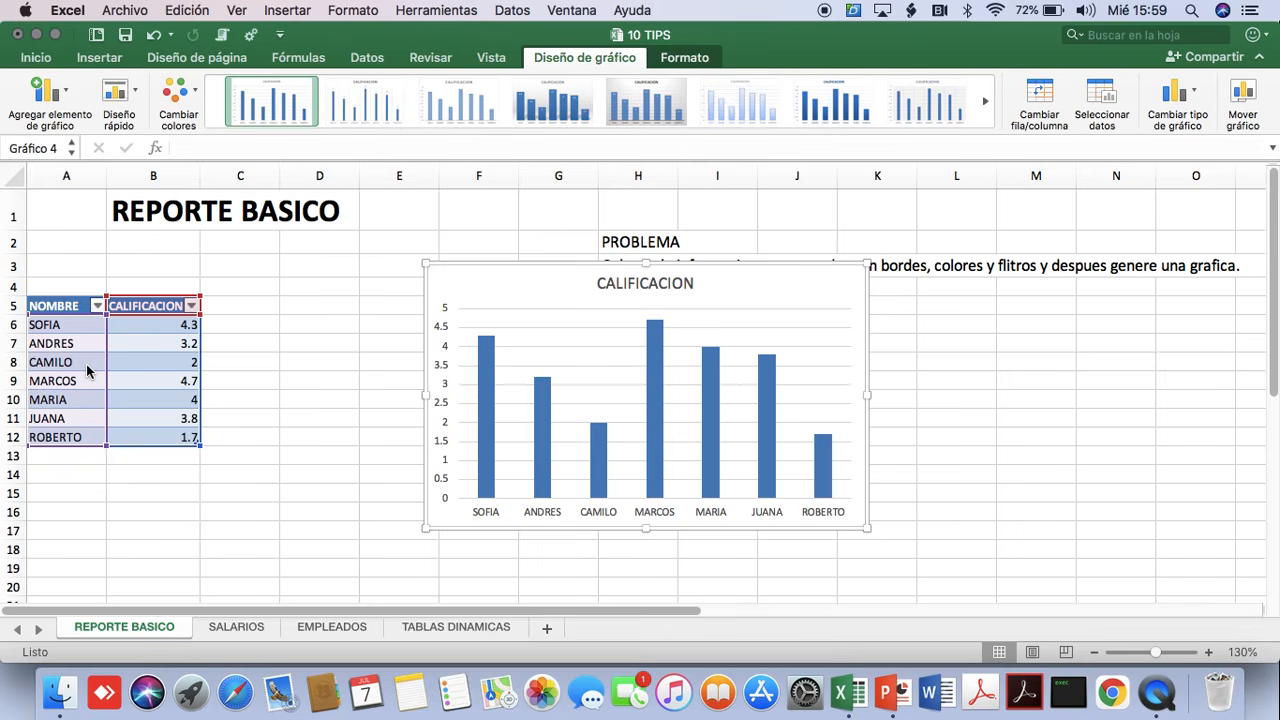
pyautogui.moveTo(523, 262); pyautogui.dragTo(311, 283)
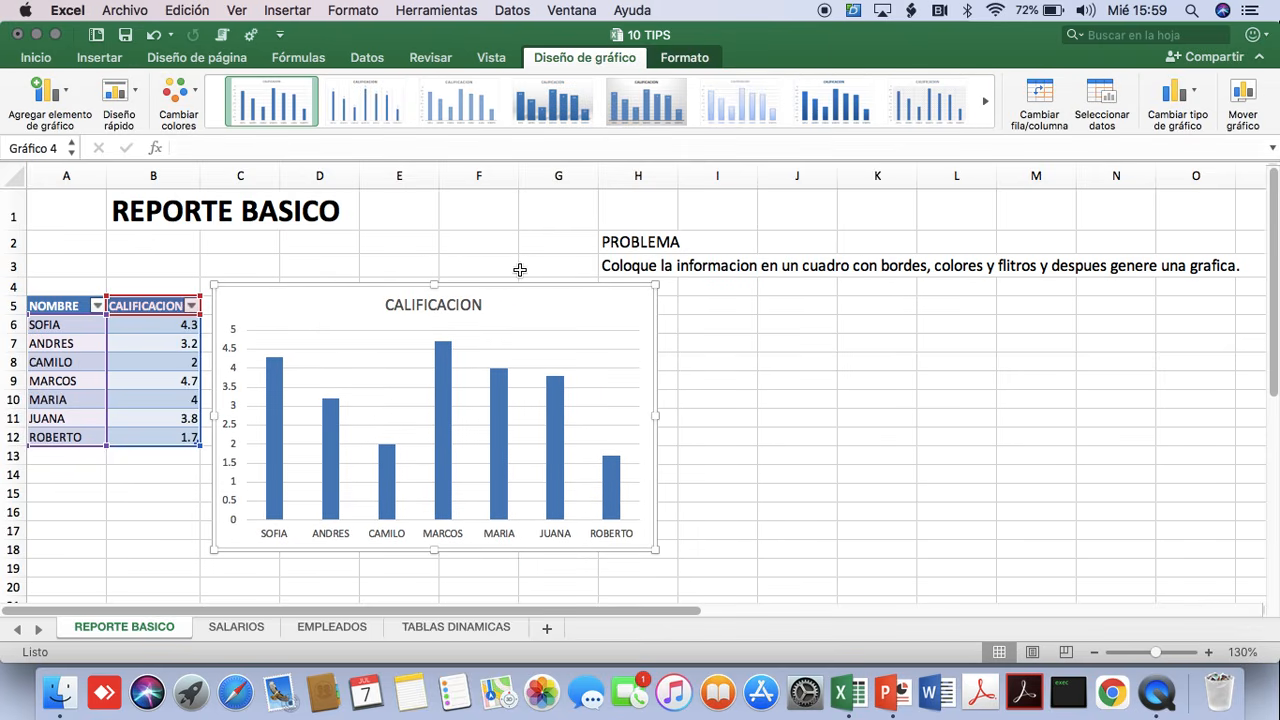
# Apply the chart style with a grey gradient background and value labels inside wide bars.
pyautogui.click(812, 98)
pyautogui.click(632, 98)
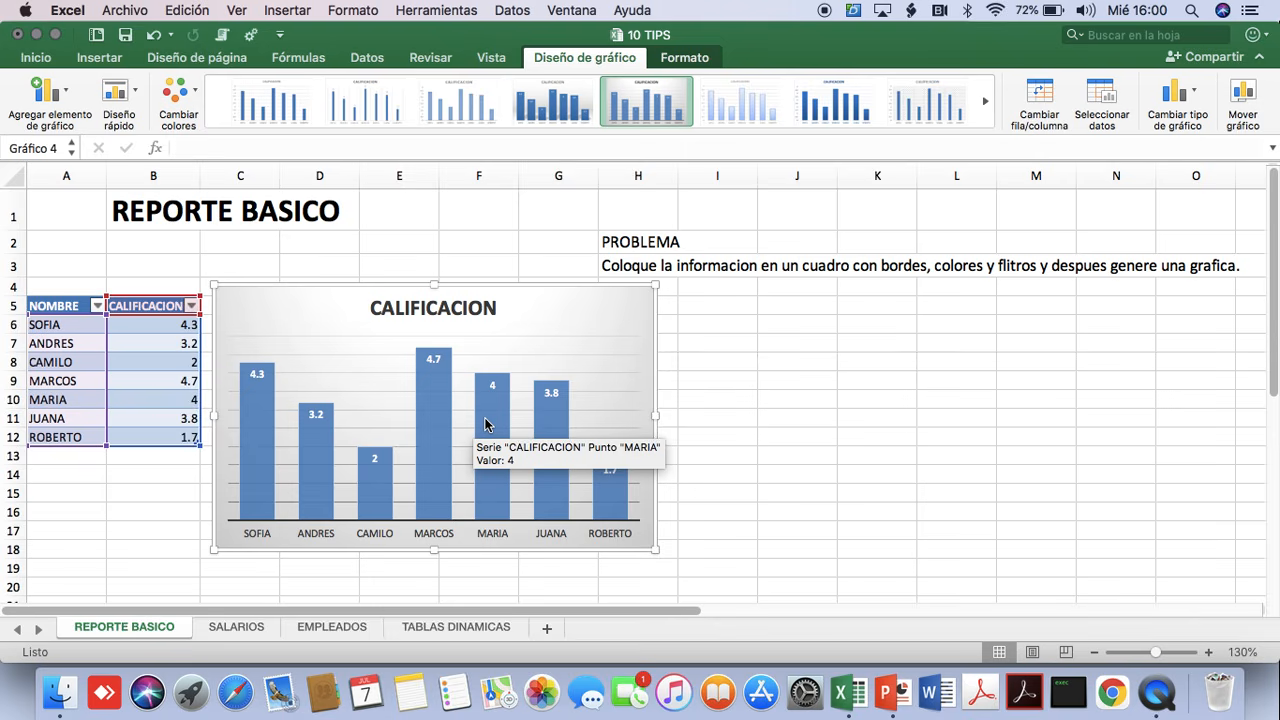
# Open the SALARIOS sheet and examine the EMPLEADO column from the first record to the last and back to the sheet's title.
pyautogui.click(235, 627)
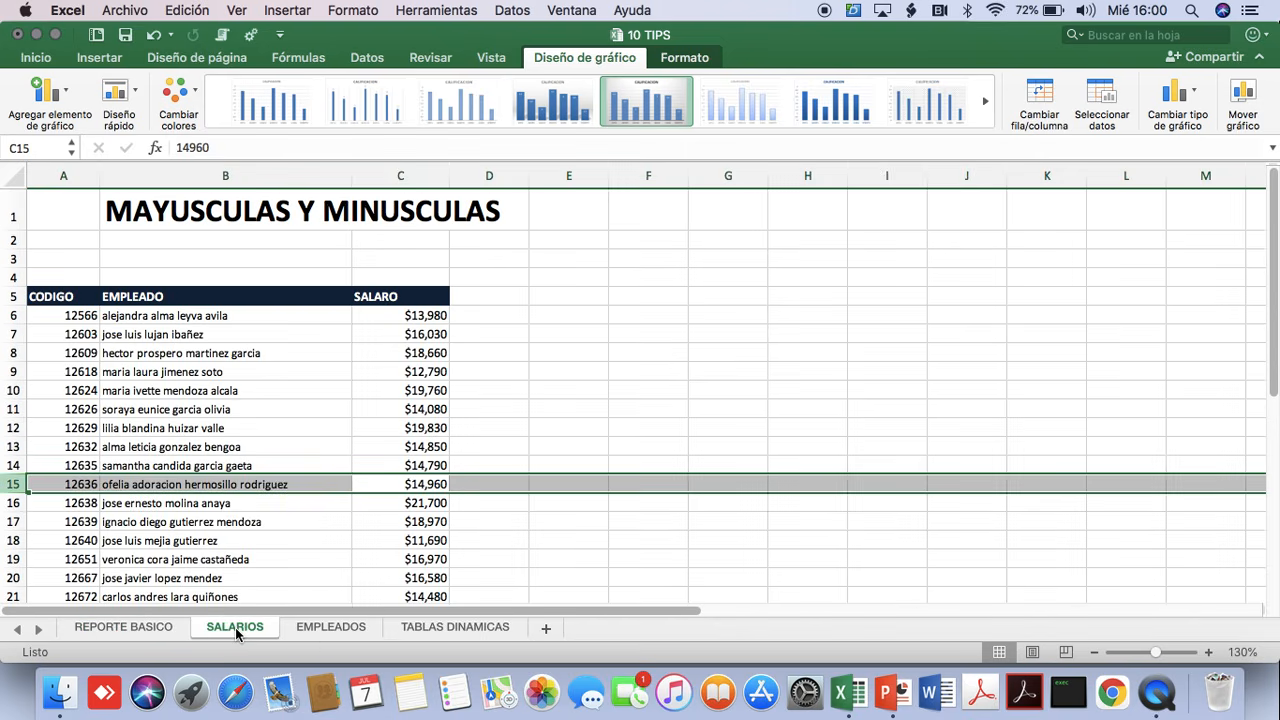
pyautogui.click(148, 316)
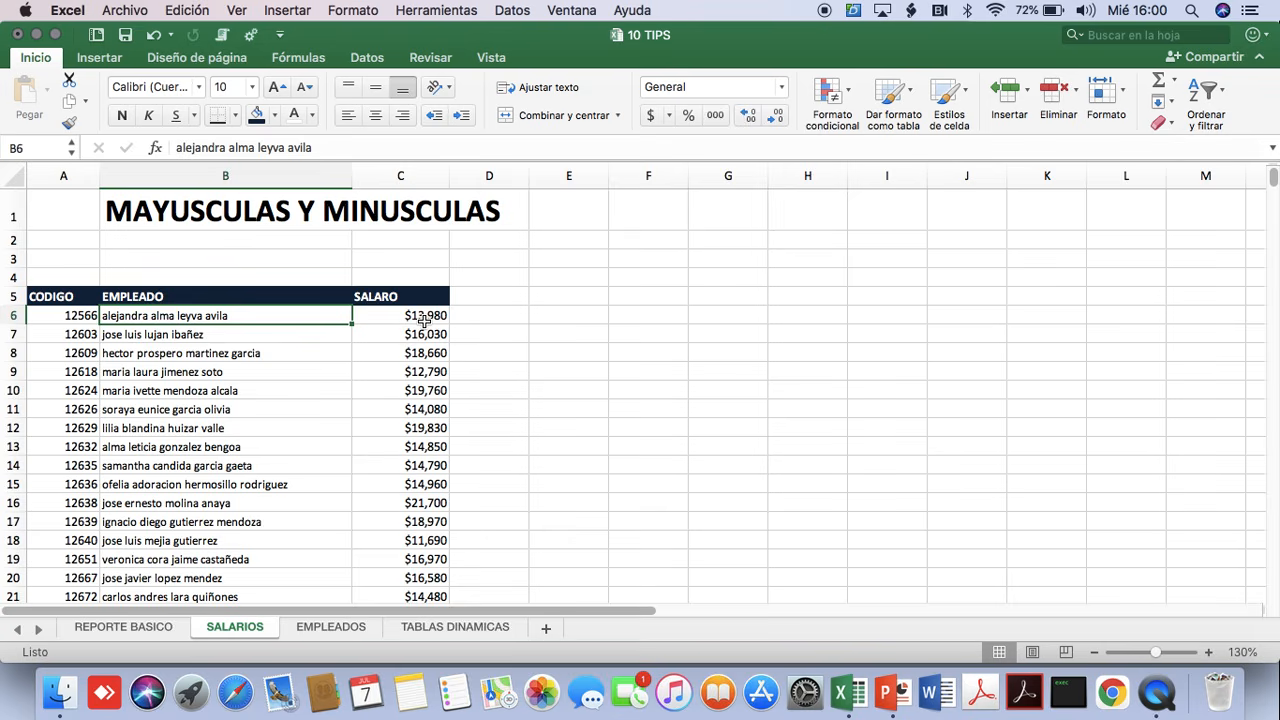
pyautogui.click(174, 388)
pyautogui.scroll(-3, 176, 382)
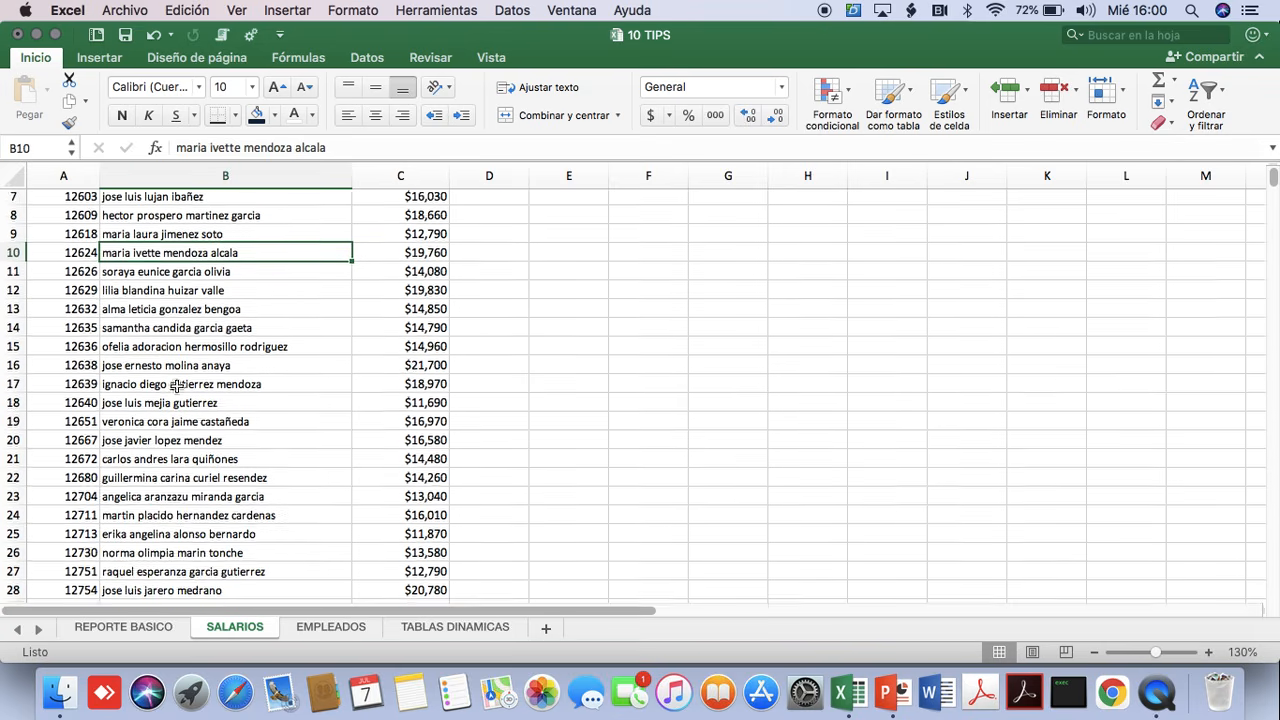
pyautogui.scroll(3, 205, 368)
pyautogui.moveTo(176, 316); pyautogui.dragTo(156, 428)
pyautogui.click(193, 368)
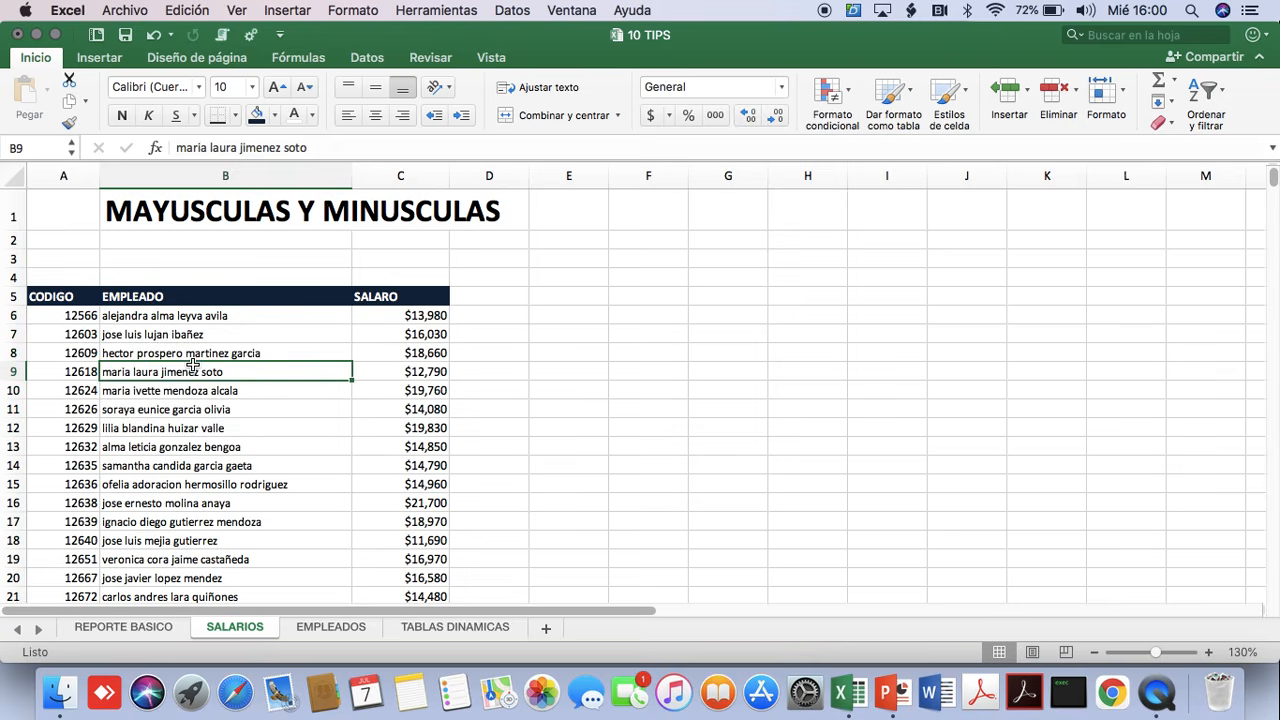
pyautogui.moveTo(212, 317); pyautogui.dragTo(230, 455)
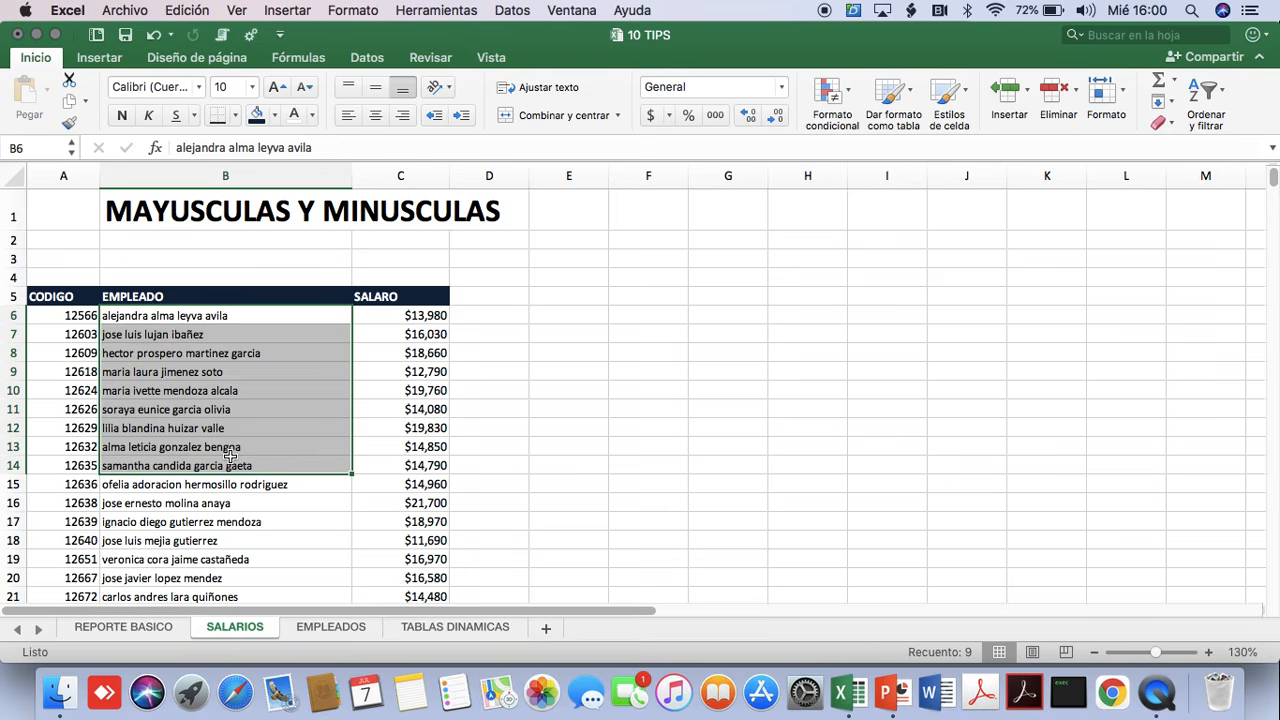
pyautogui.click(208, 316)
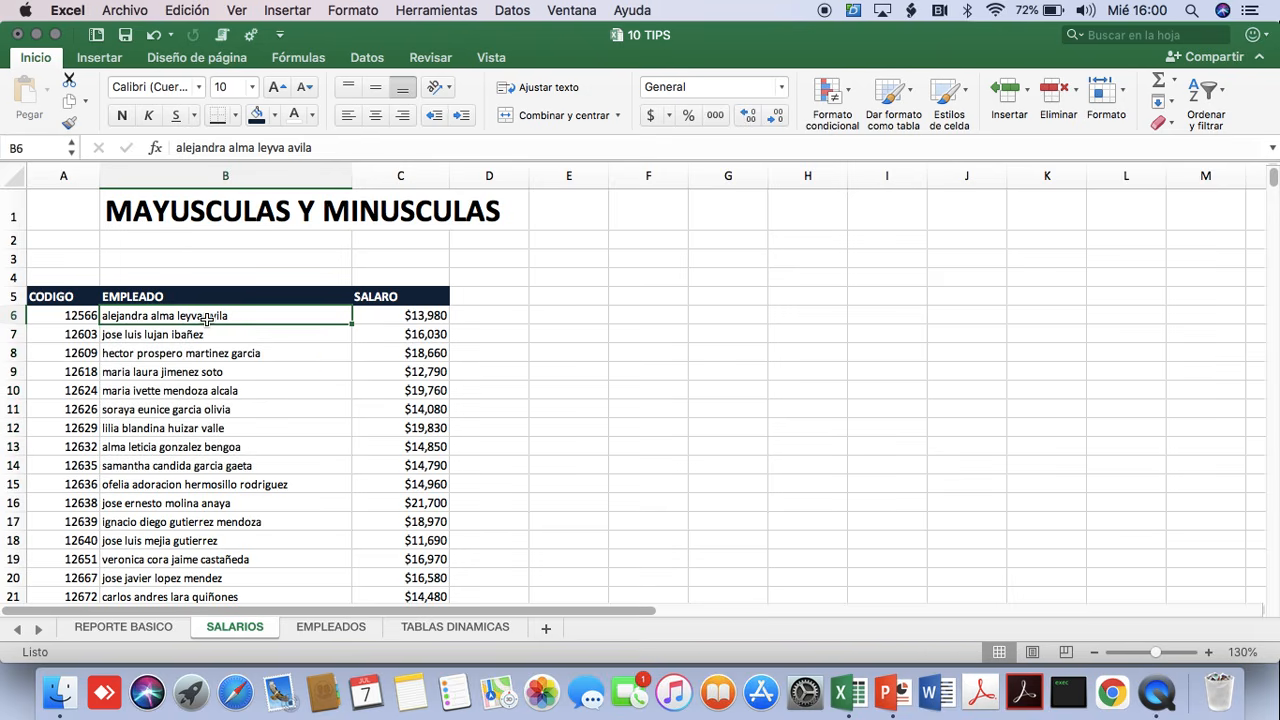
pyautogui.press('super+Down')
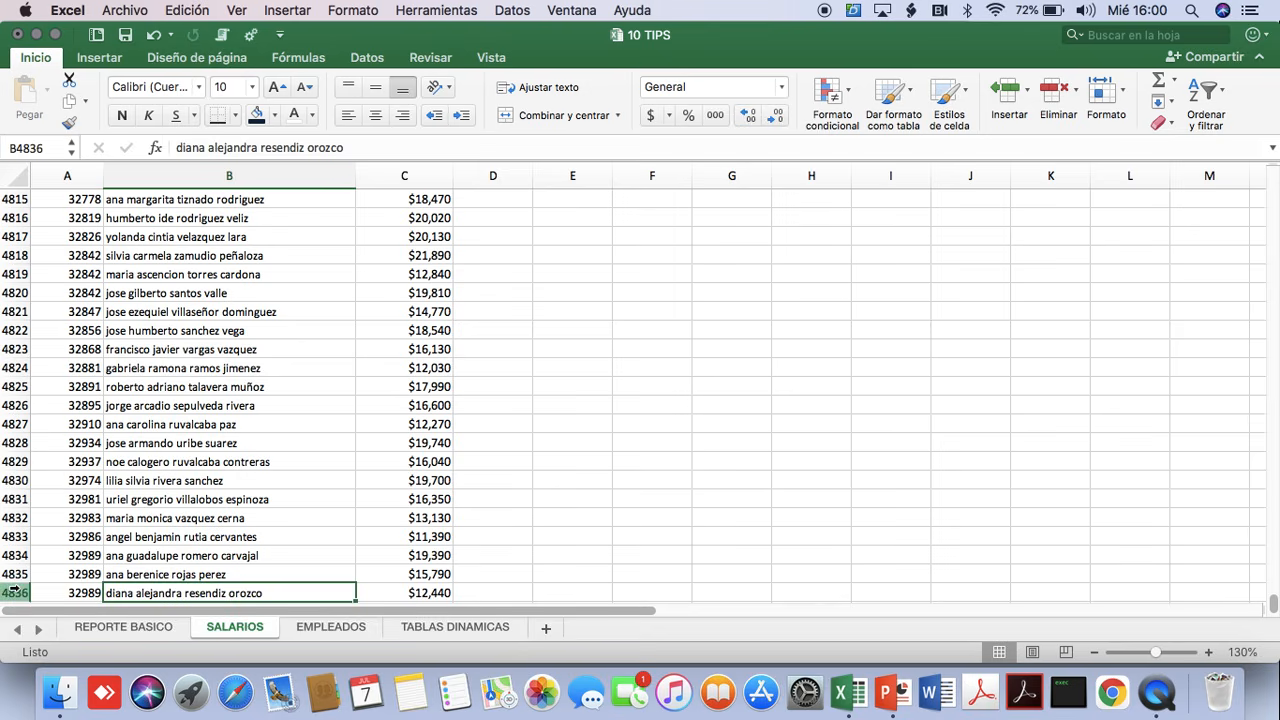
pyautogui.press('super+Up')
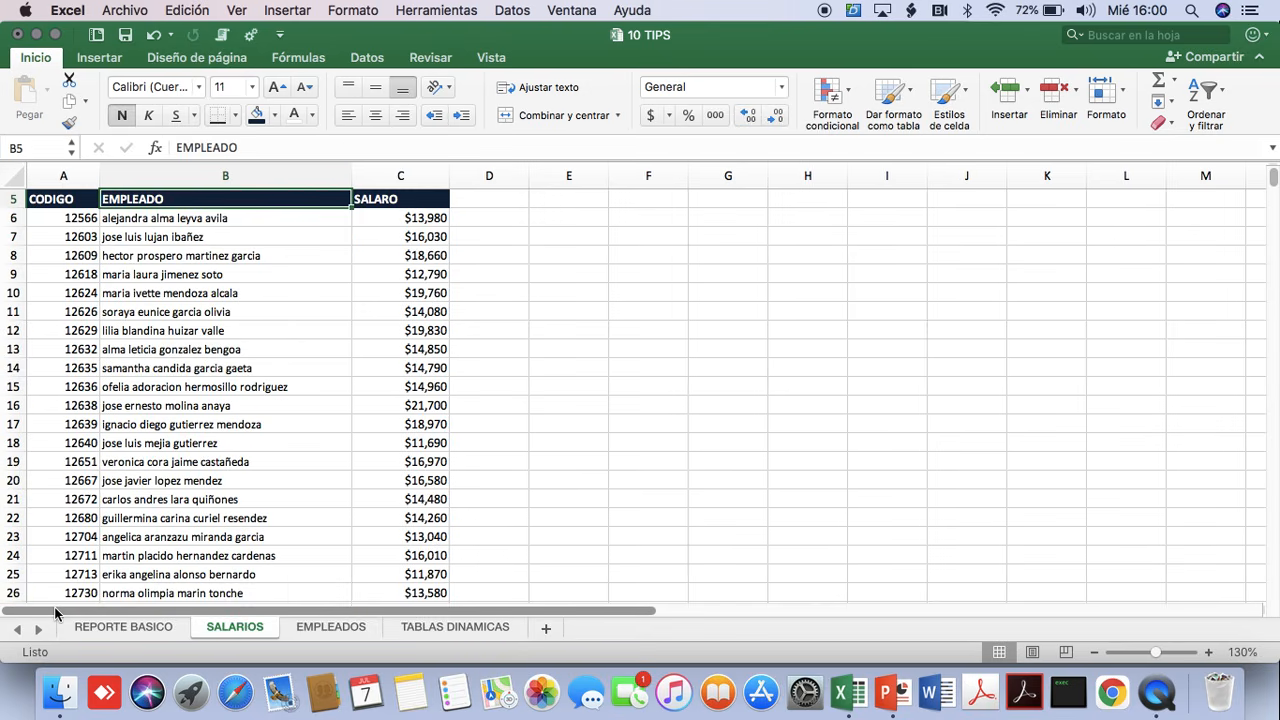
pyautogui.press('super+Up')
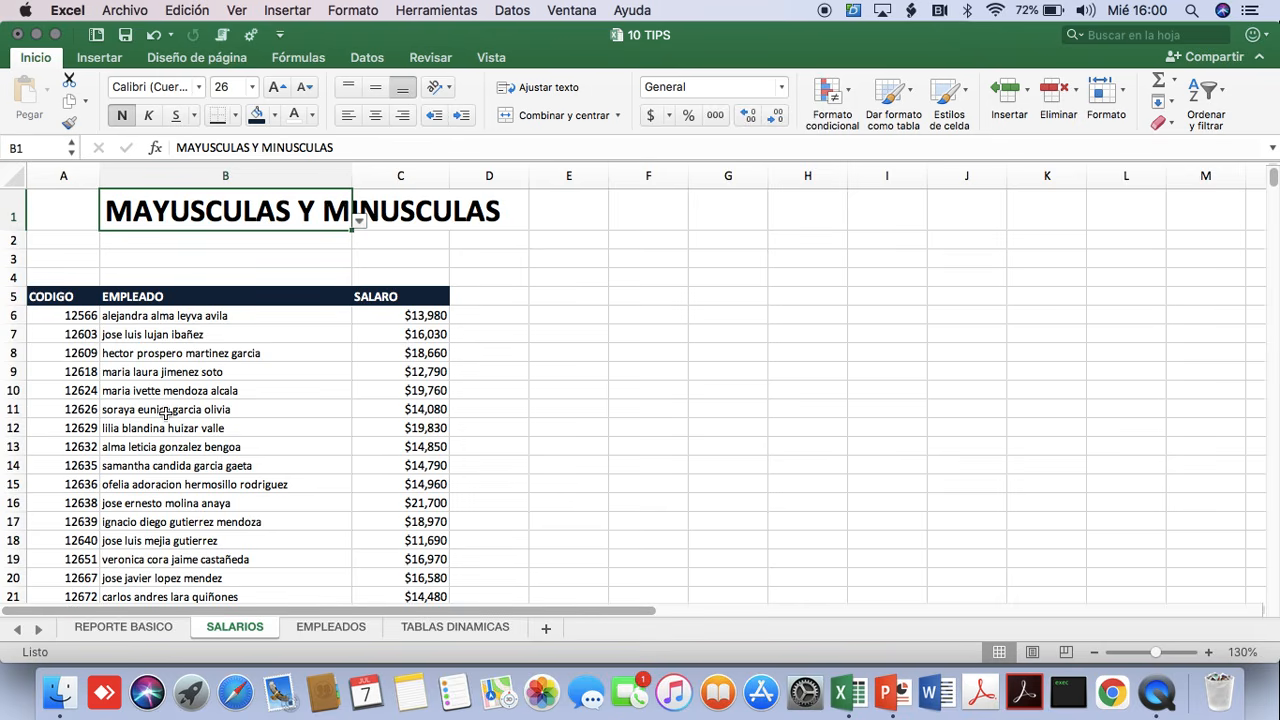
# Select the entire SALARO column and, as a separate selection, the entire row 10.
pyautogui.click(379, 353)
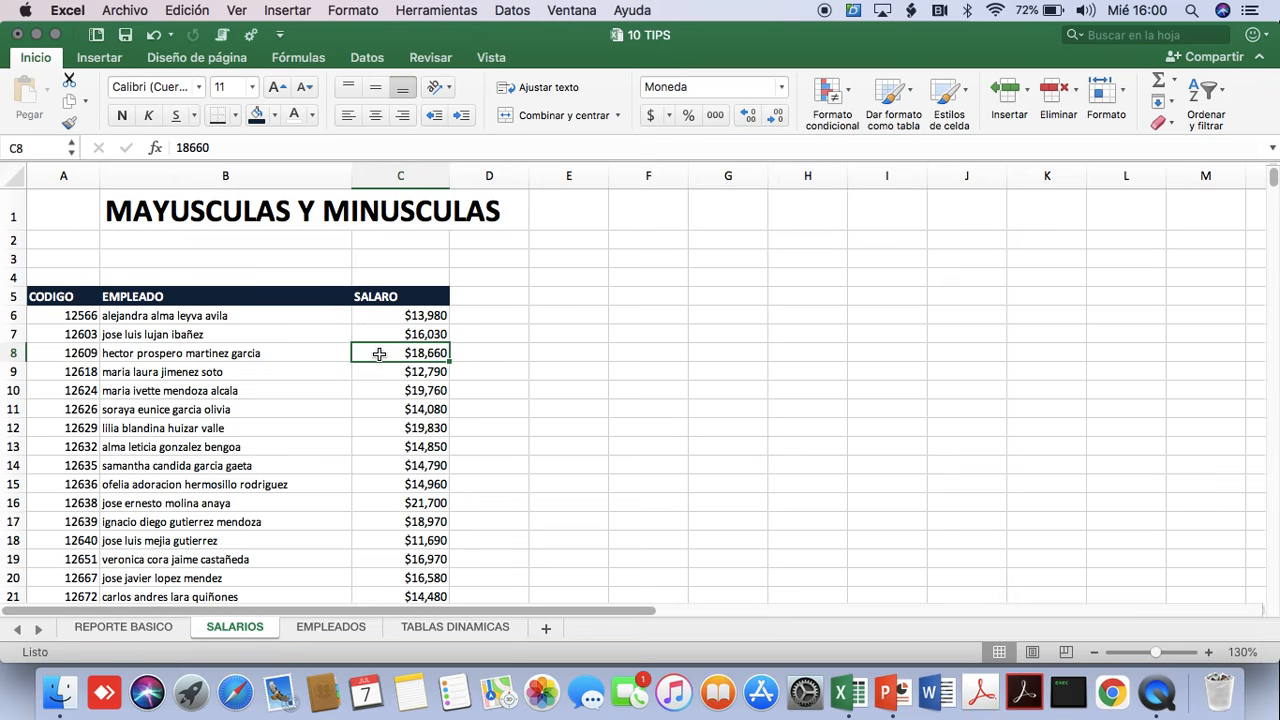
pyautogui.click(378, 391)
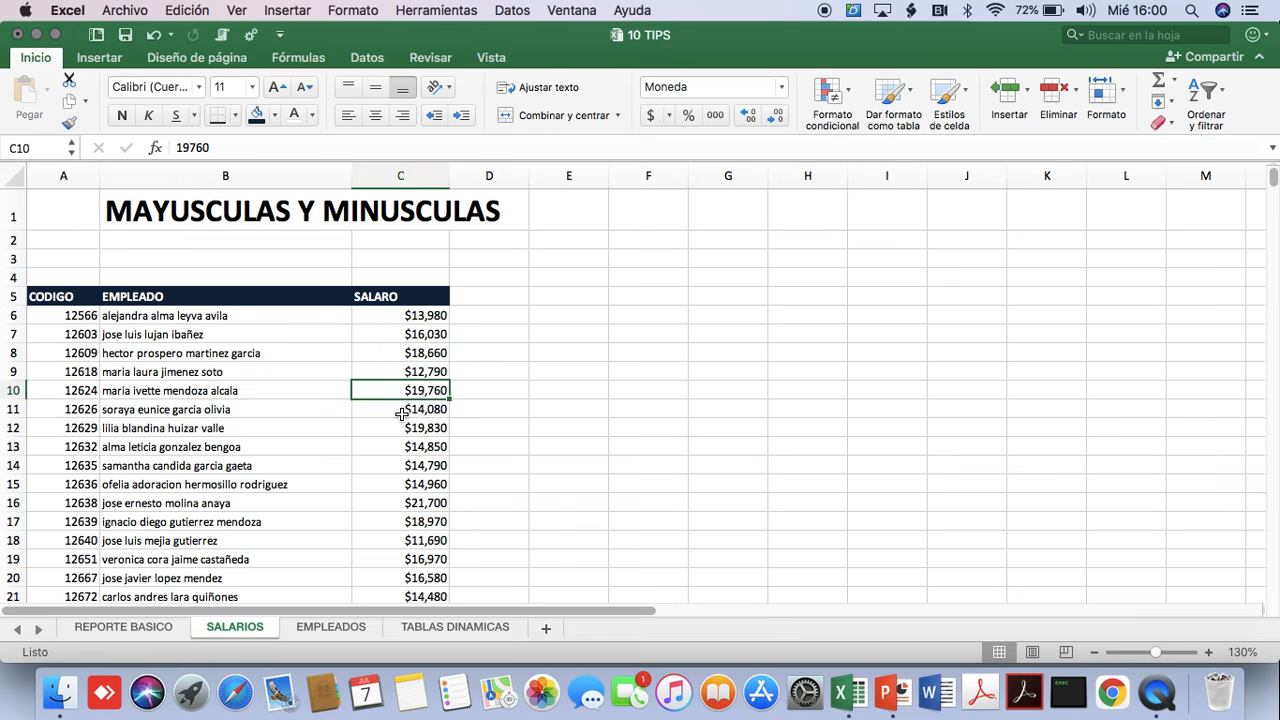
pyautogui.hotkey('ctrl', 'space')
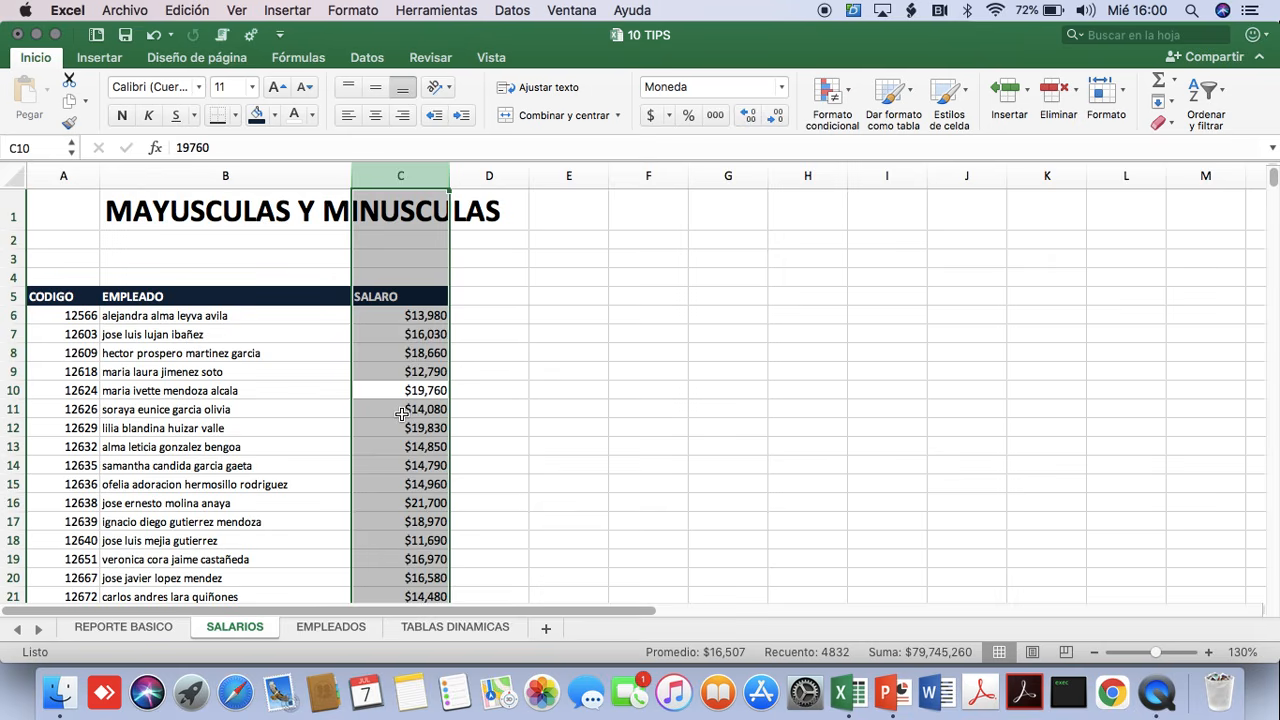
pyautogui.click(401, 413)
pyautogui.press('Up')
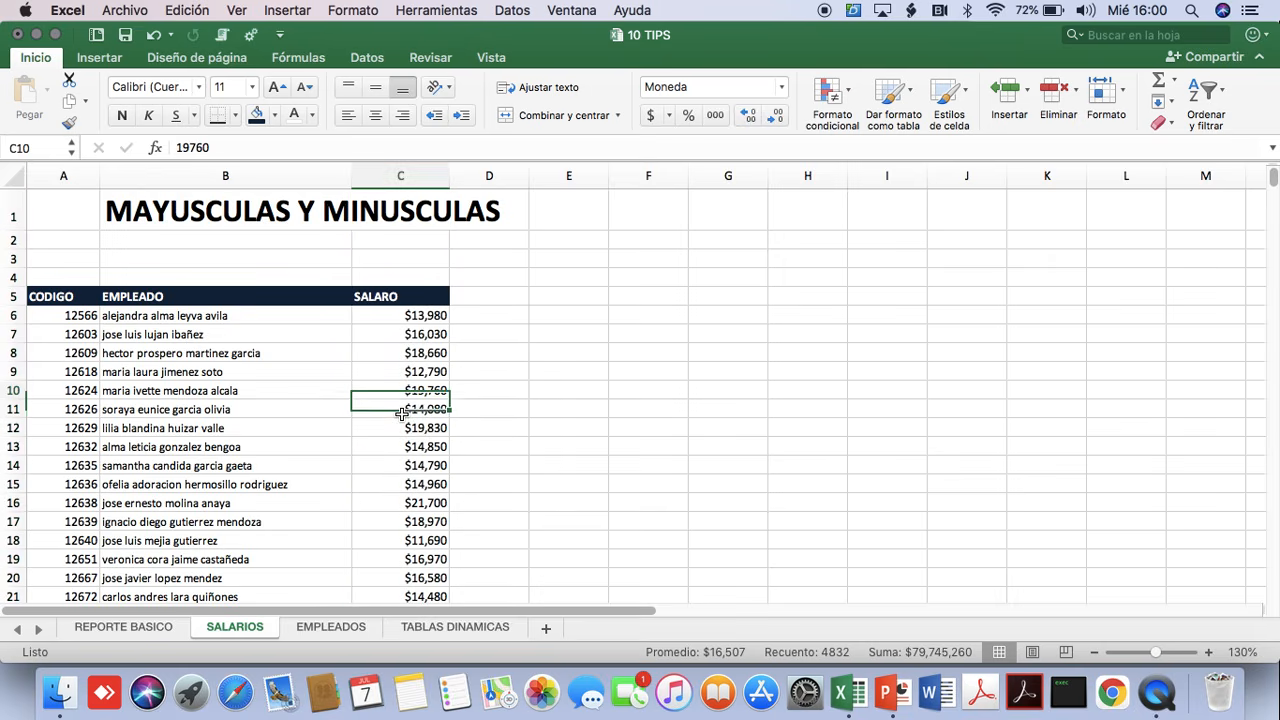
pyautogui.hotkey('shift', 'space')
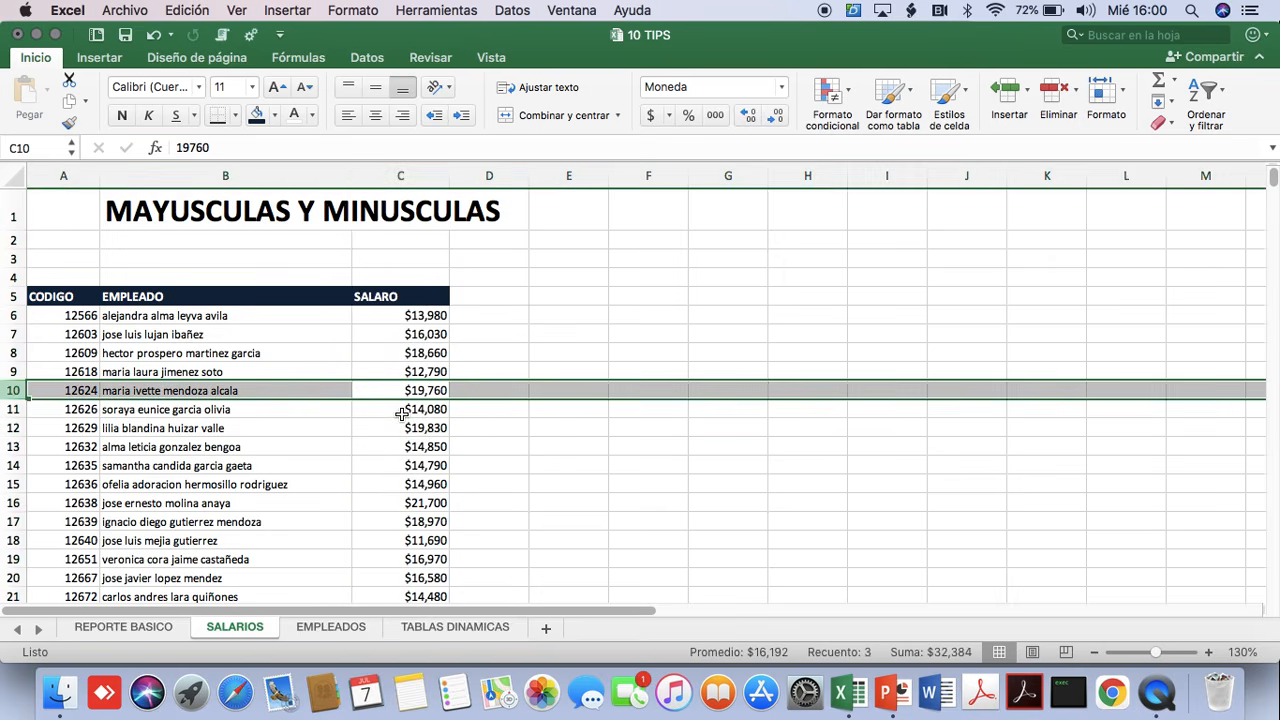
# Insert an empty column between the EMPLEADO and SALARO columns.
pyautogui.click(401, 413)
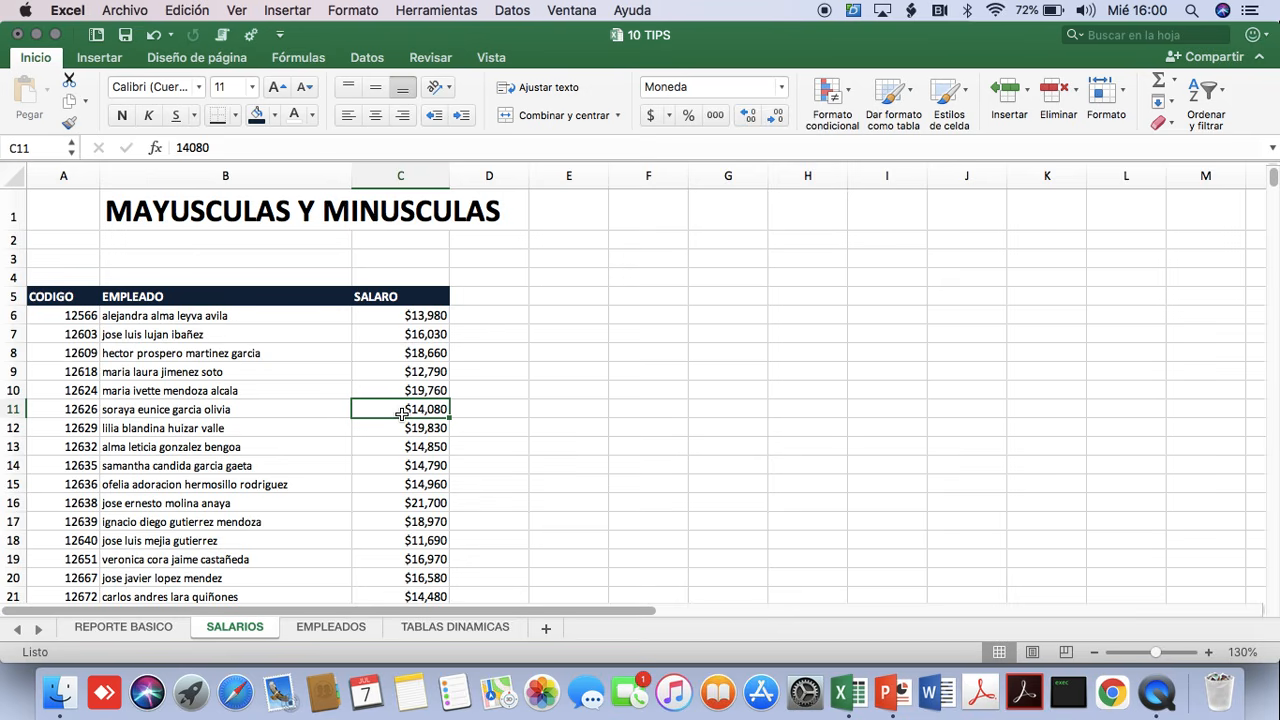
pyautogui.hotkey('ctrl', 'space')
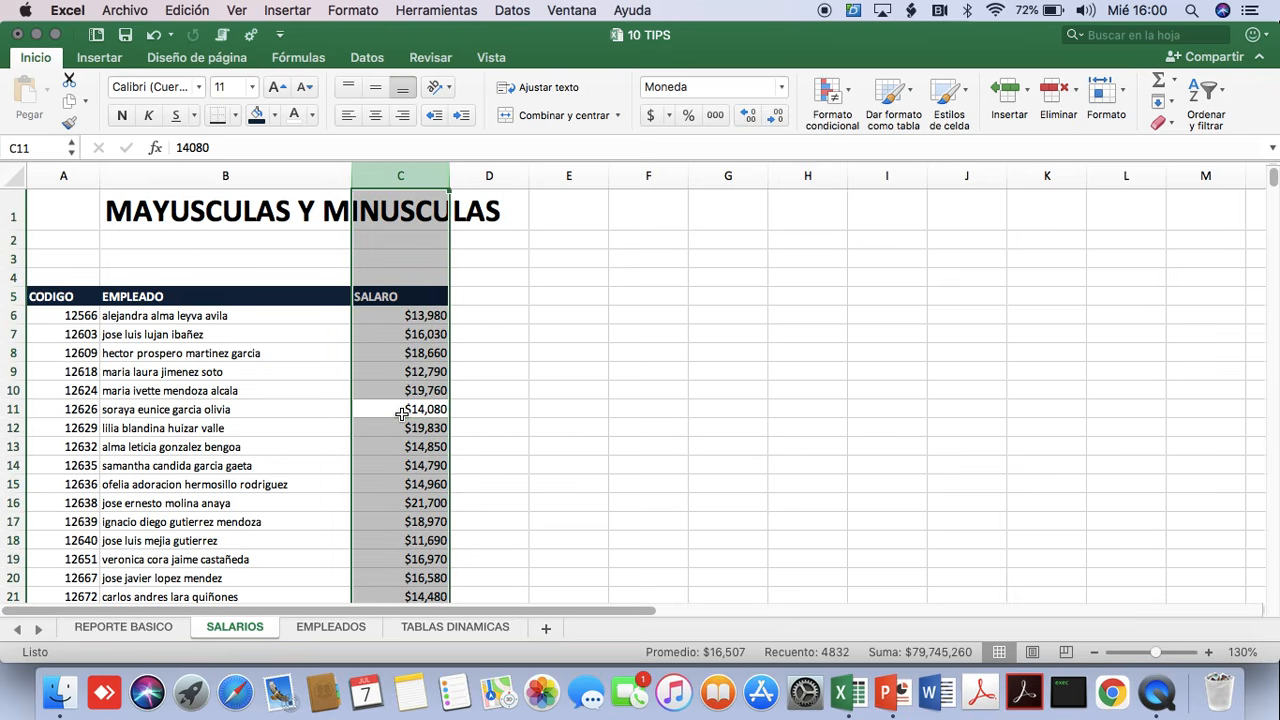
pyautogui.hotkey('ctrl', 'shift', '+')
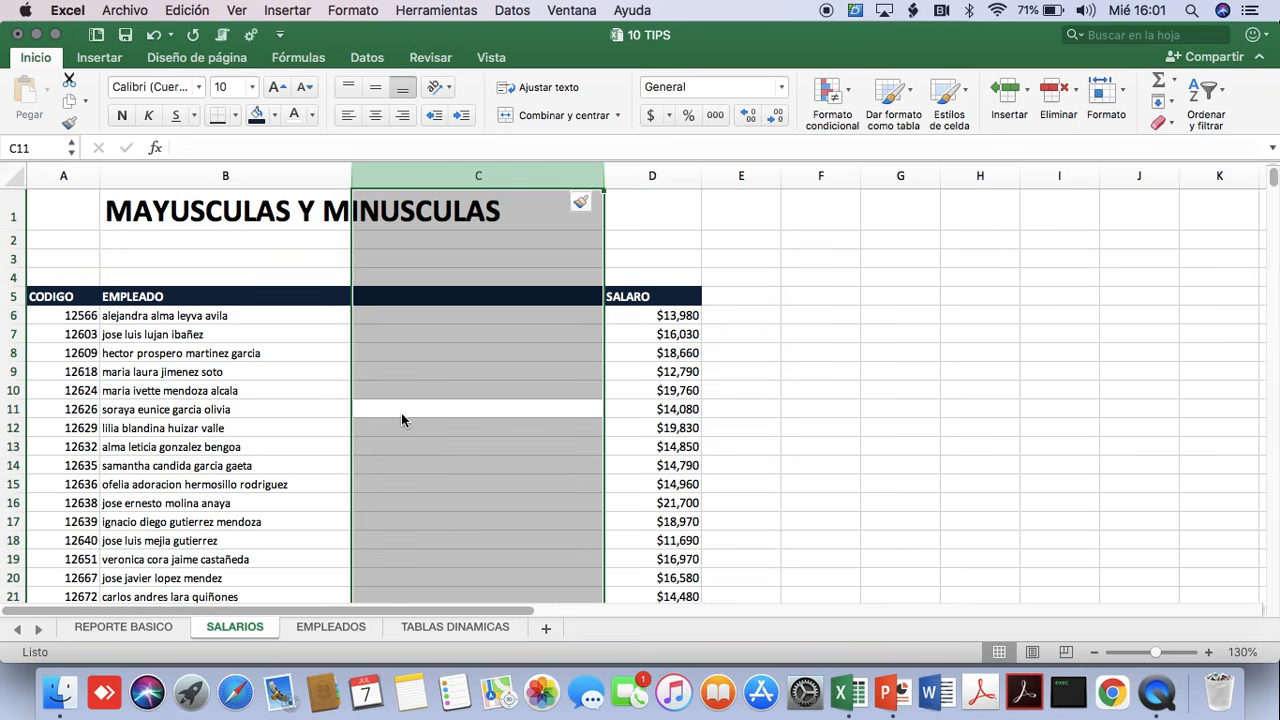
# Enter the formula =MAYUSC(B6) in C6 to convert the first employee's name to uppercase.
pyautogui.click(369, 314)
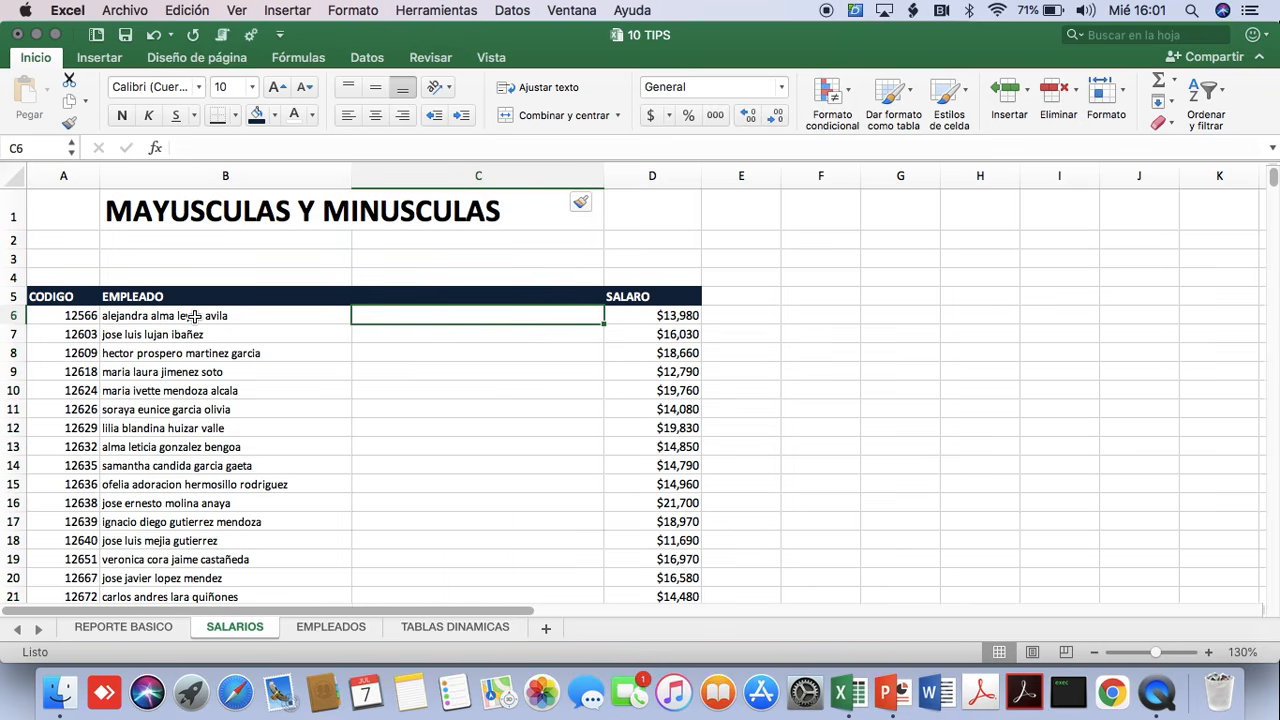
pyautogui.write('=MAYUS')
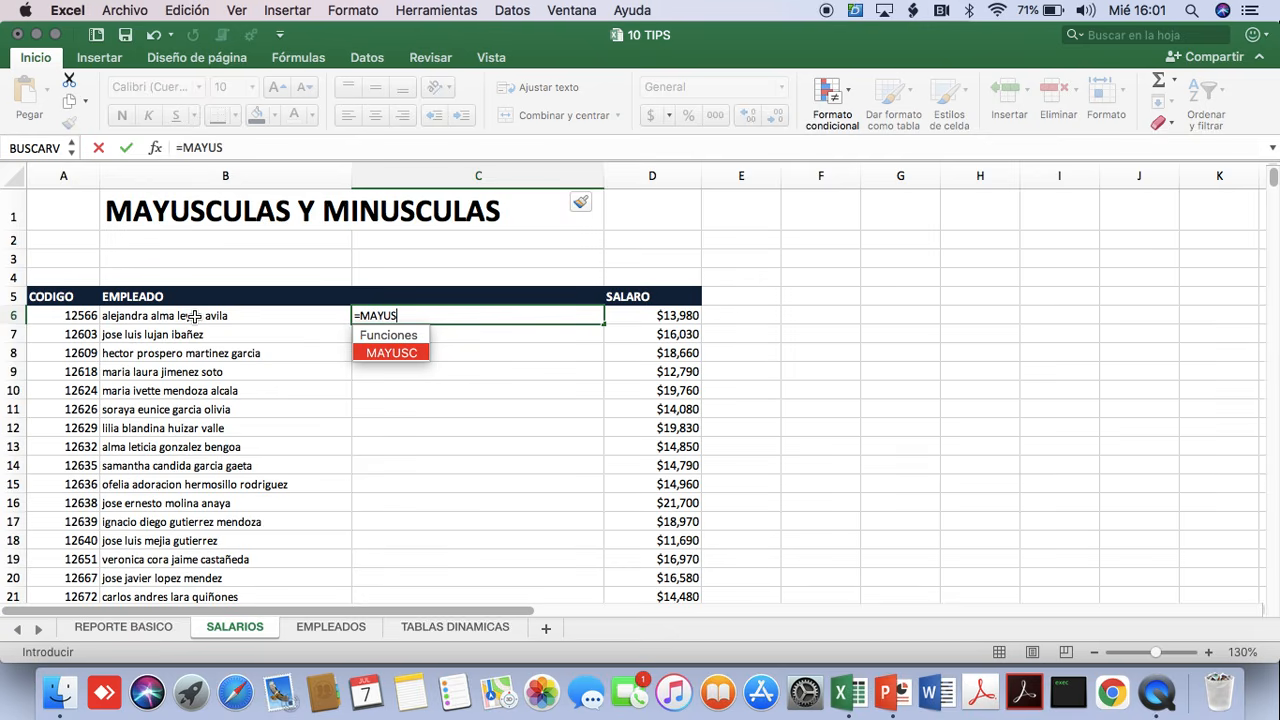
pyautogui.write('C(')
pyautogui.click(193, 316)
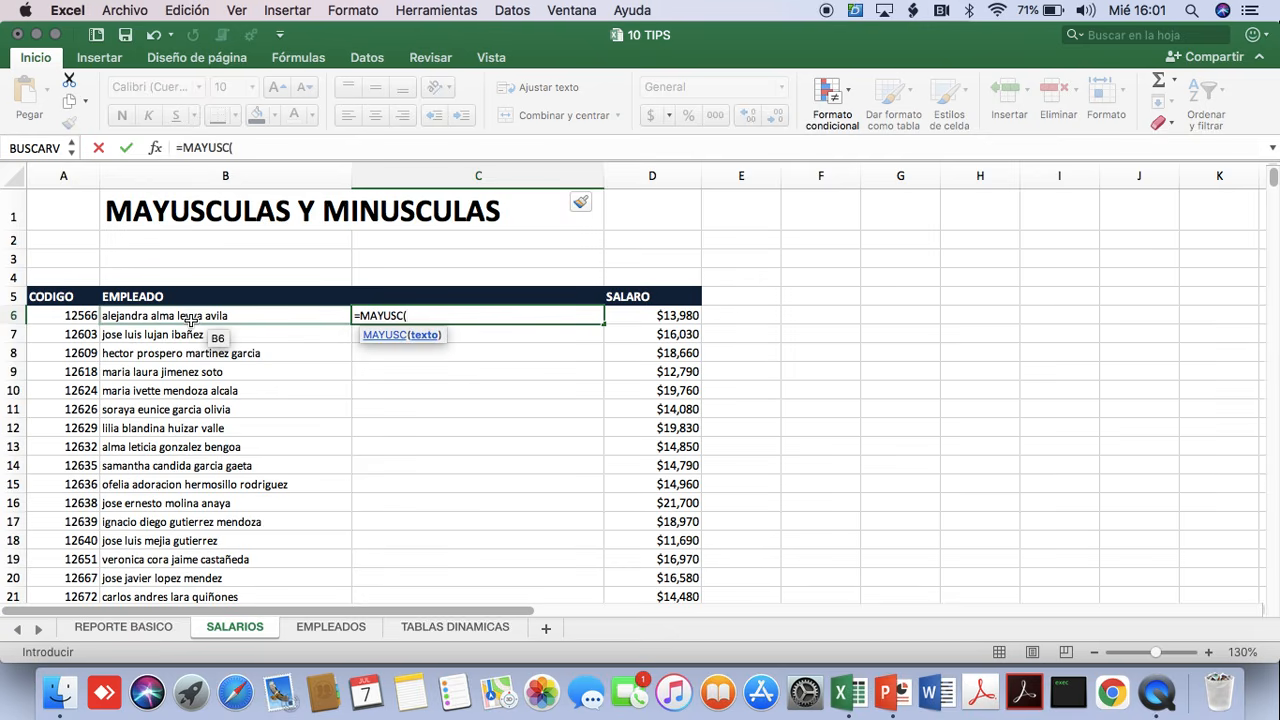
pyautogui.write(')')
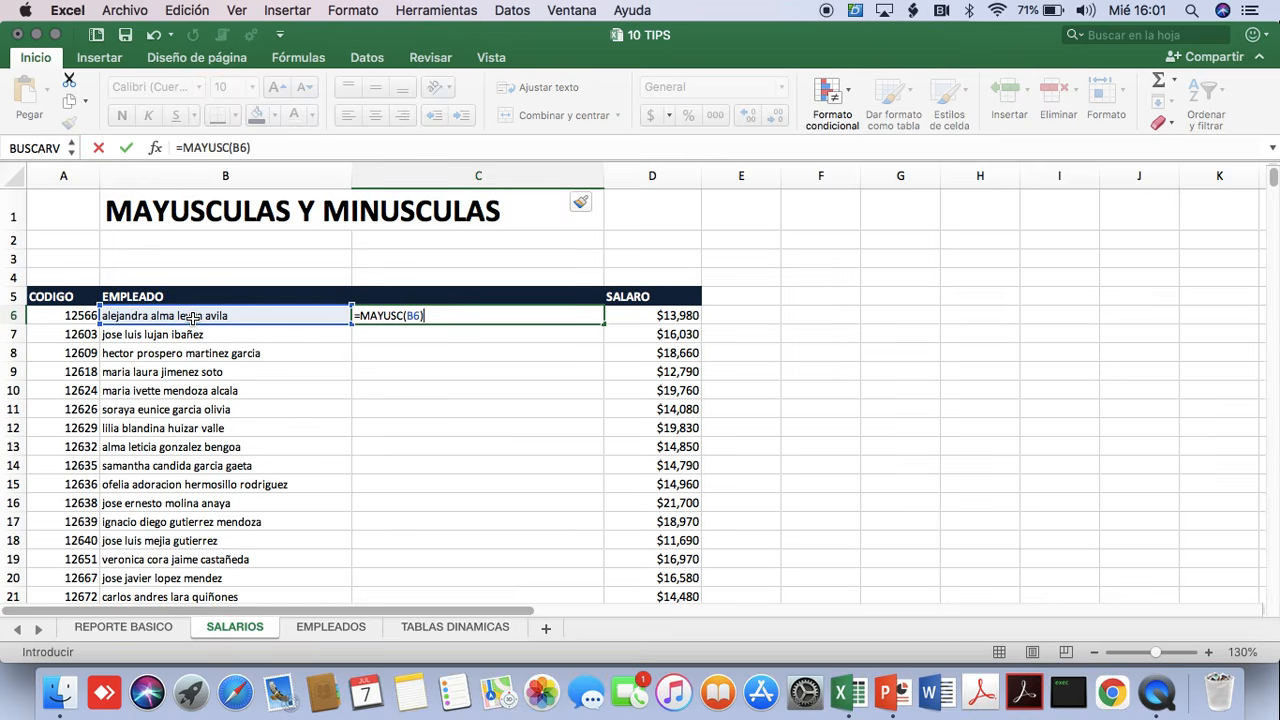
pyautogui.press('Return')
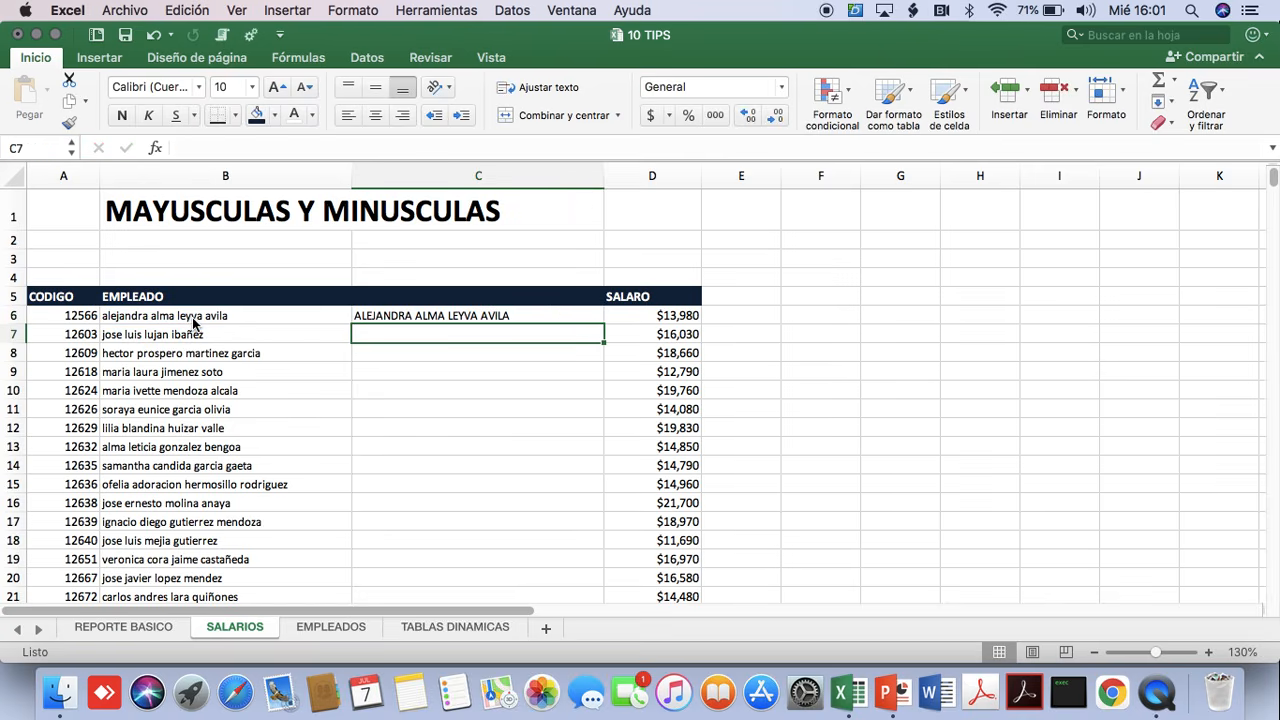
# Copy the uppercase formula from C6 down column C for every employee row.
pyautogui.click(536, 316)
pyautogui.moveTo(604, 322); pyautogui.dragTo(604, 420)
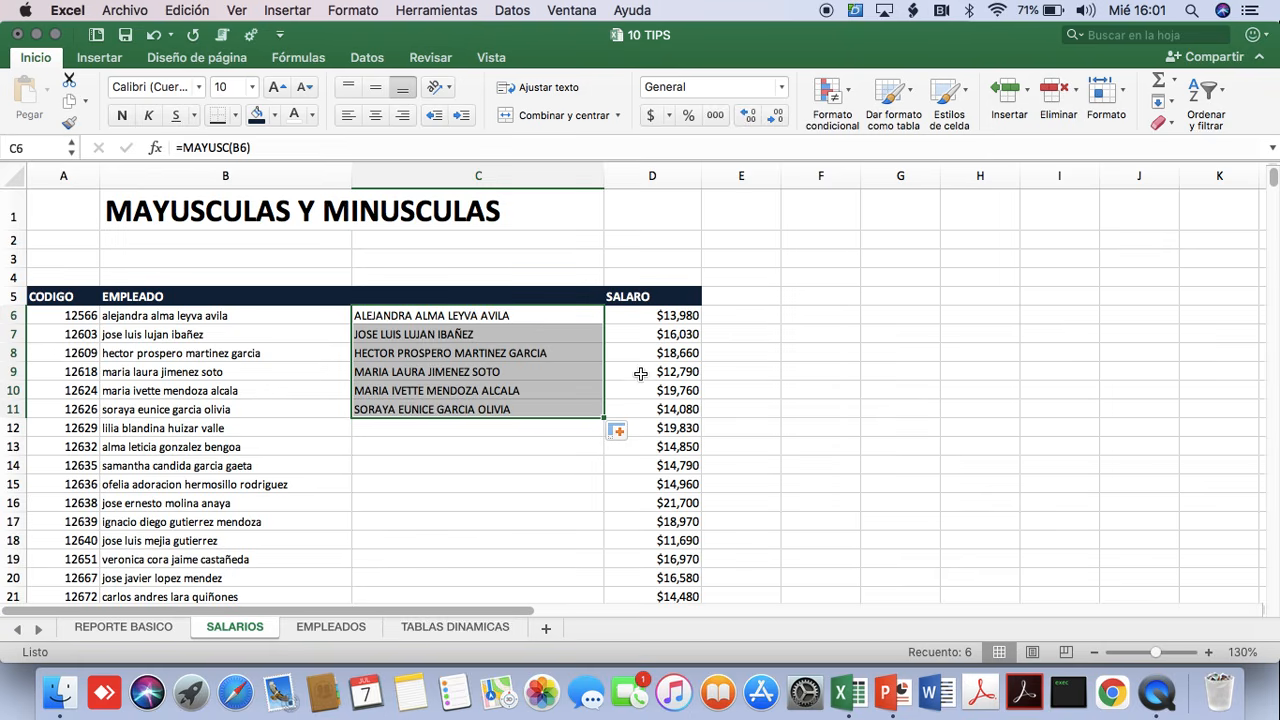
pyautogui.doubleClick(604, 417)
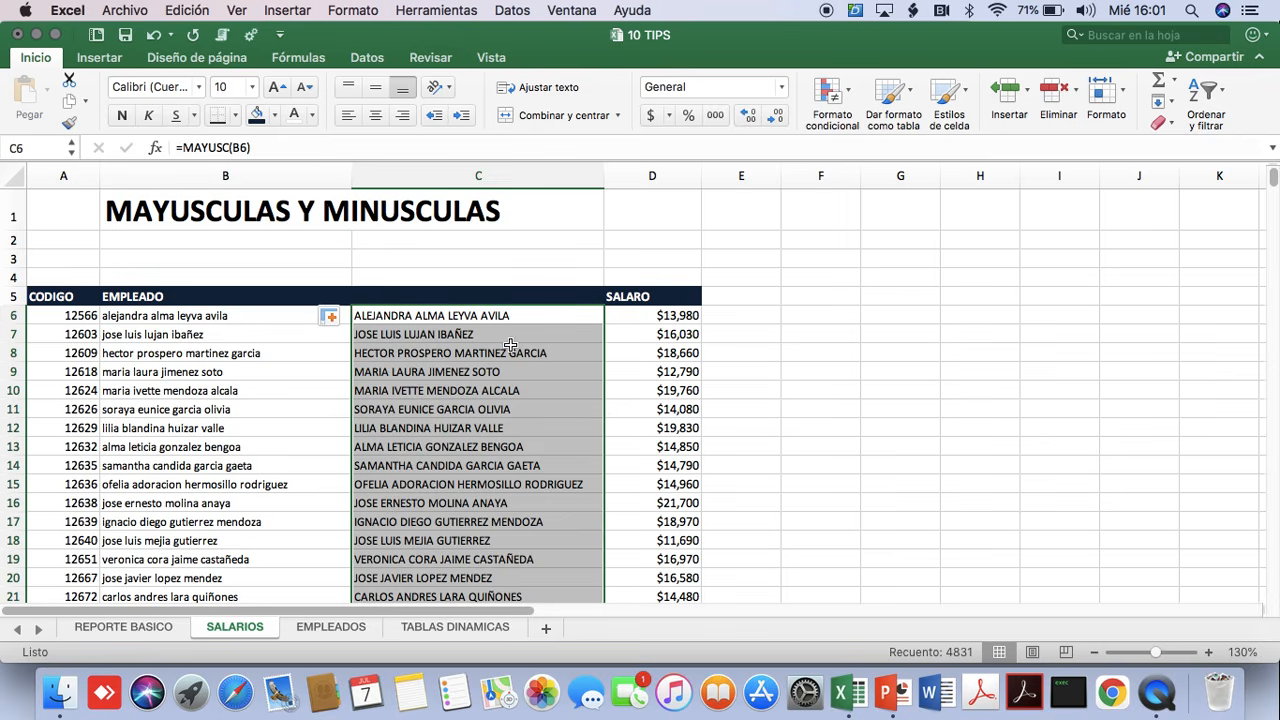
# Insert an empty column between the uppercase names in column C and the SALARO column.
pyautogui.click(425, 337)
pyautogui.click(432, 371)
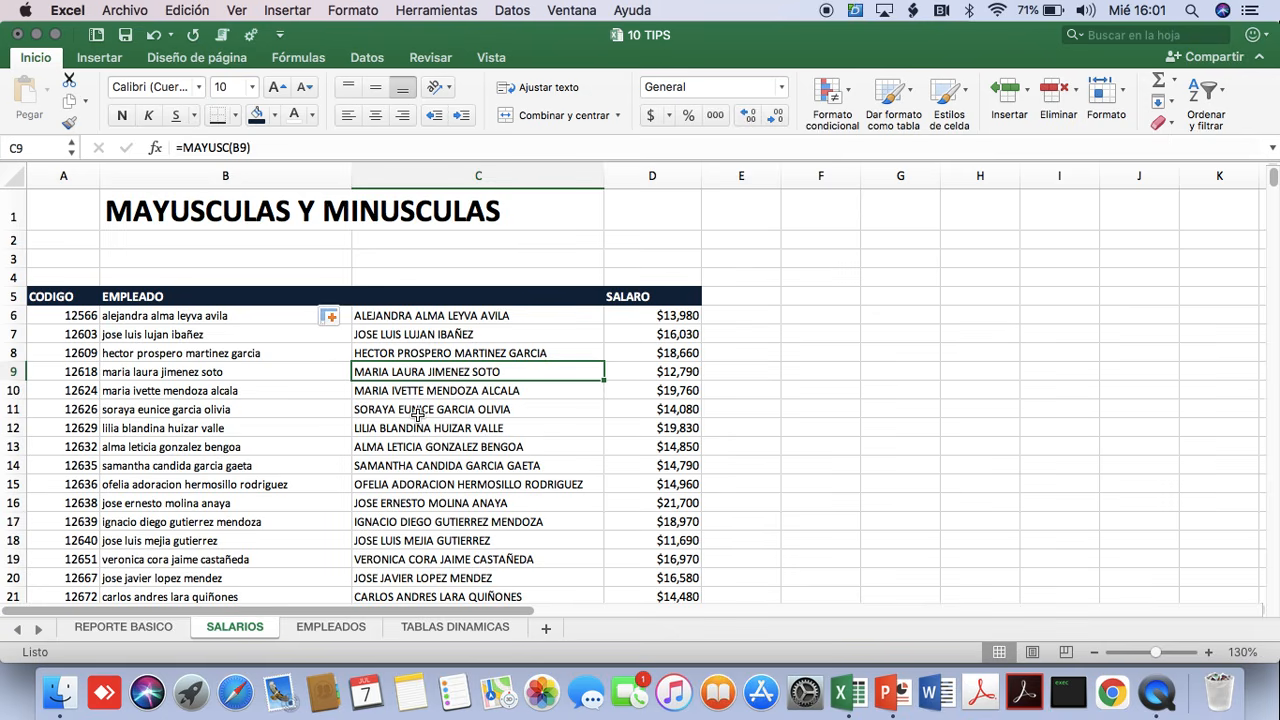
pyautogui.press('Right')
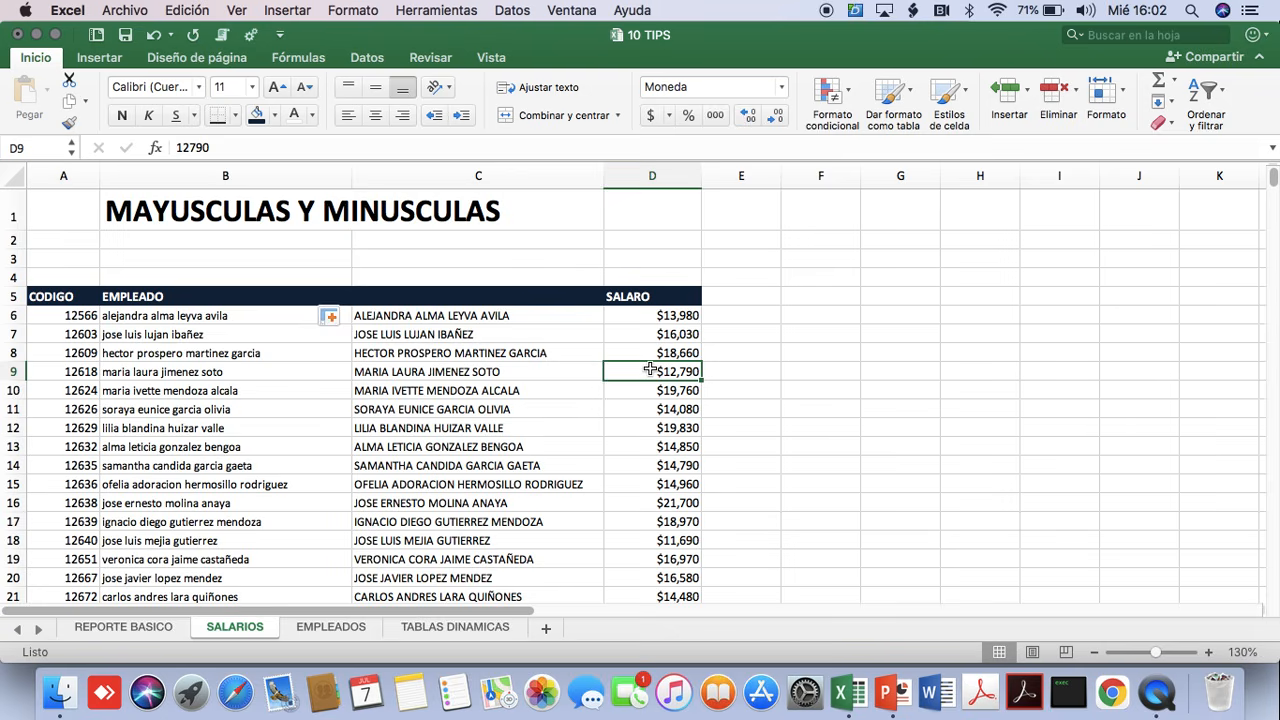
pyautogui.hotkey('ctrl', 'space')
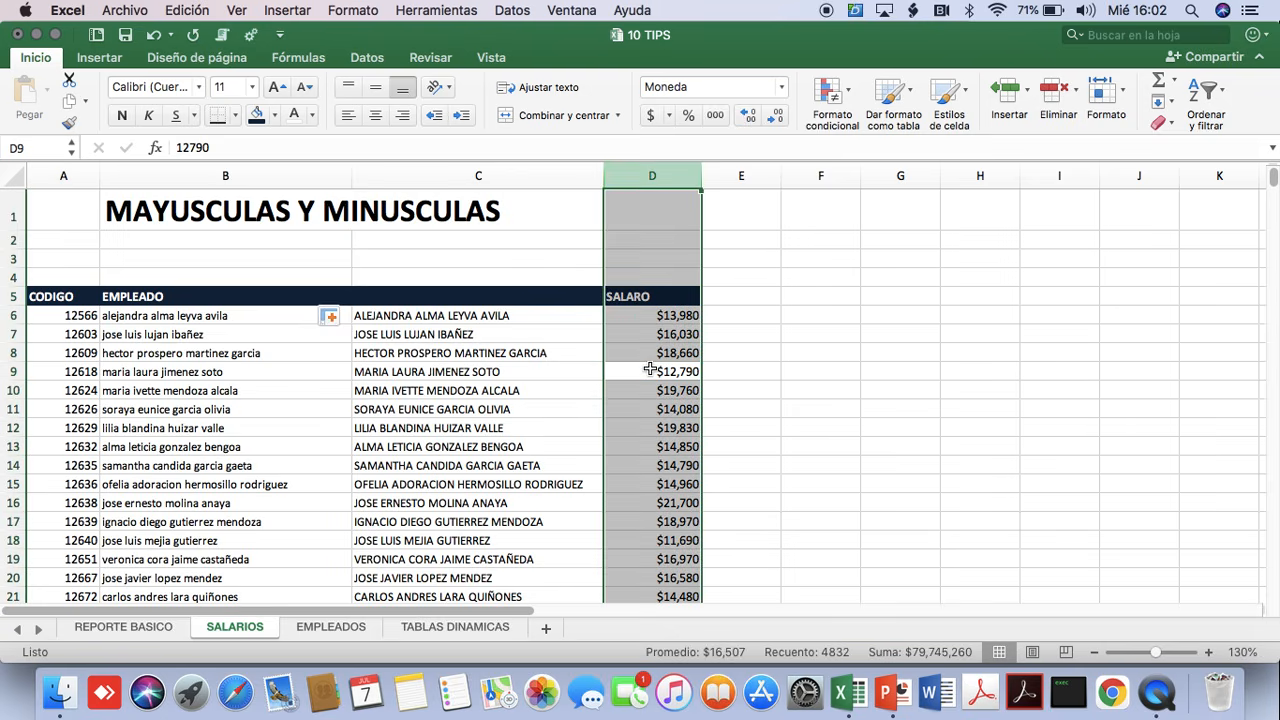
pyautogui.hotkey('ctrl', 'shift', '+')
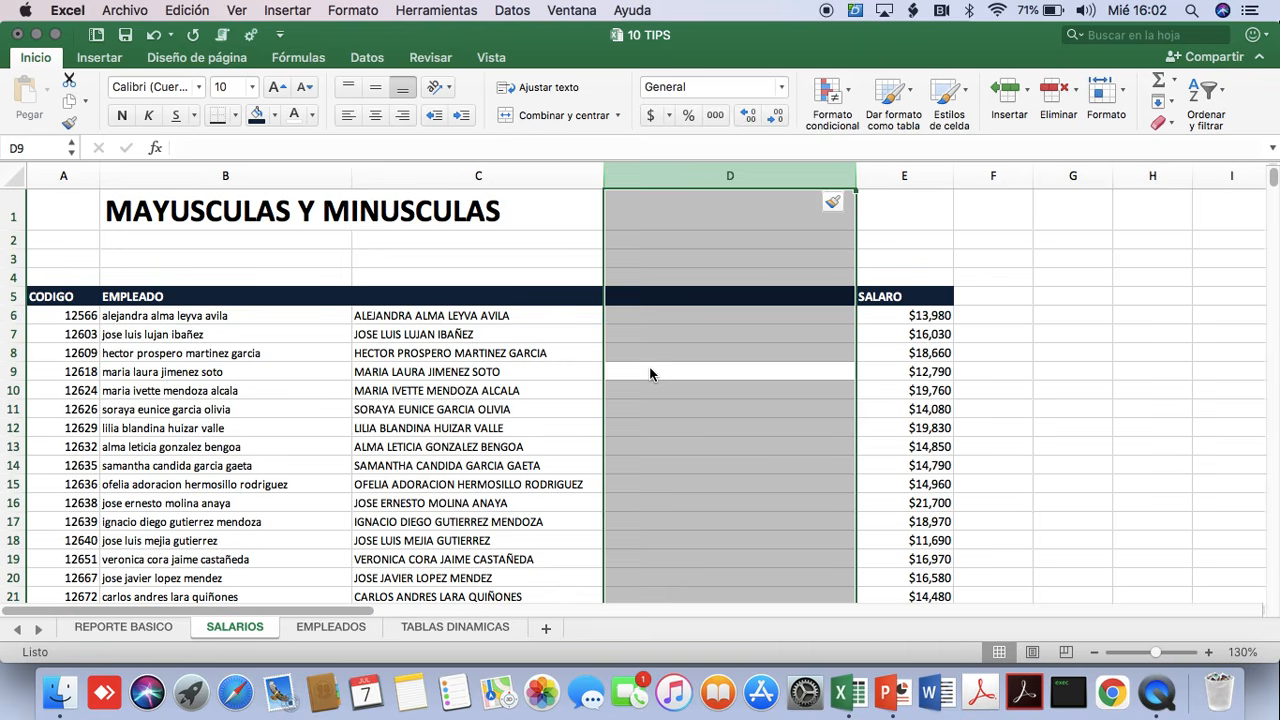
# Enter the formula =NOMPROPIO(C6) in D6 and copy it down column D for every employee row.
pyautogui.click(675, 315)
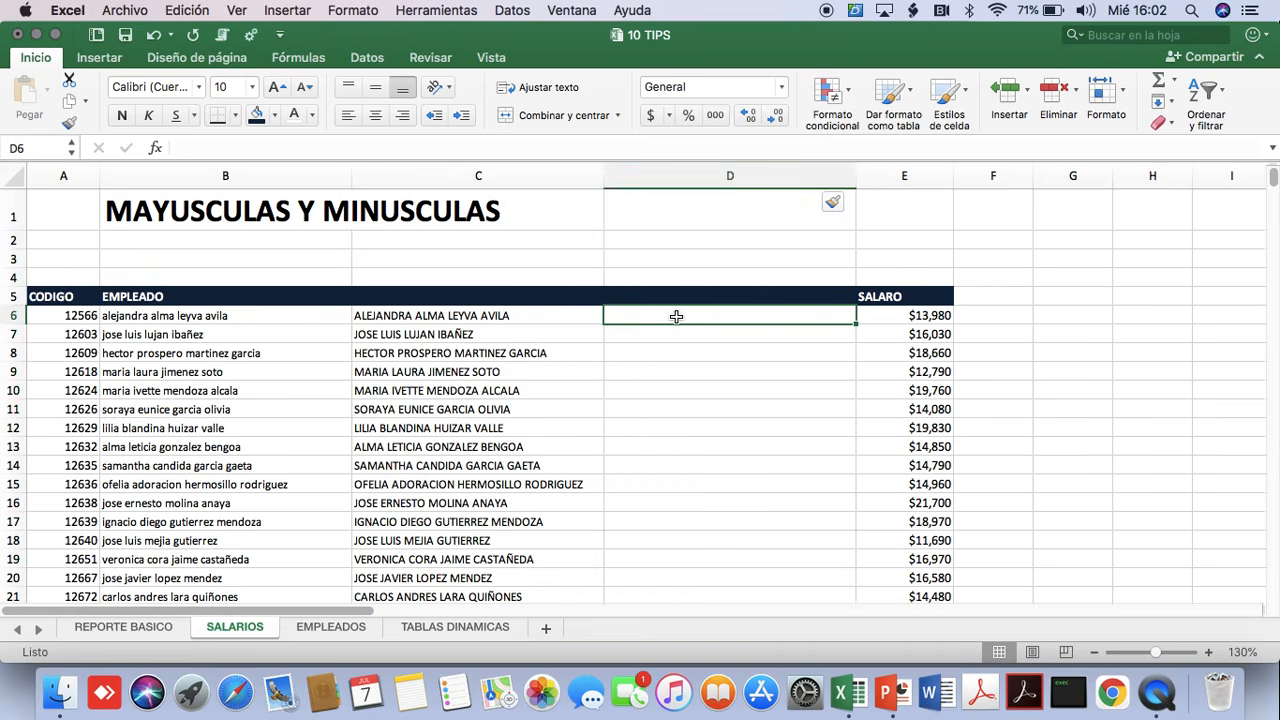
pyautogui.write('=NAM')
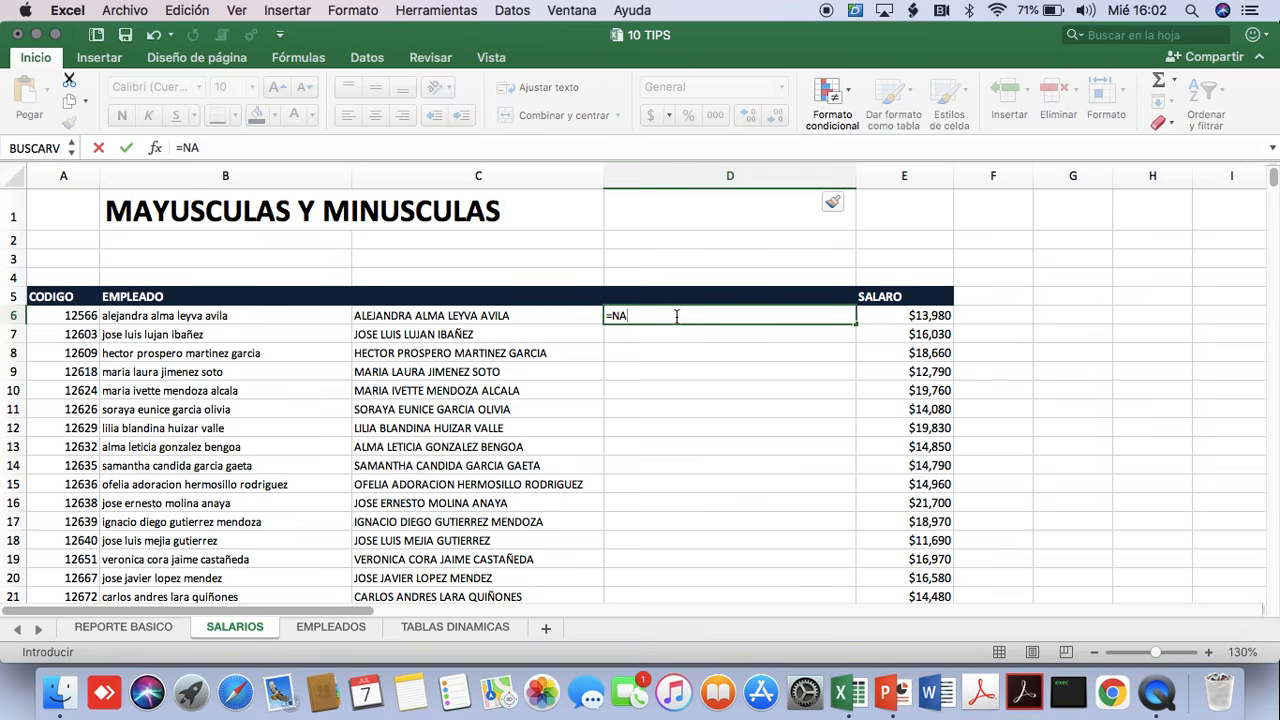
pyautogui.press('BackSpace')
pyautogui.write('OMPROP')
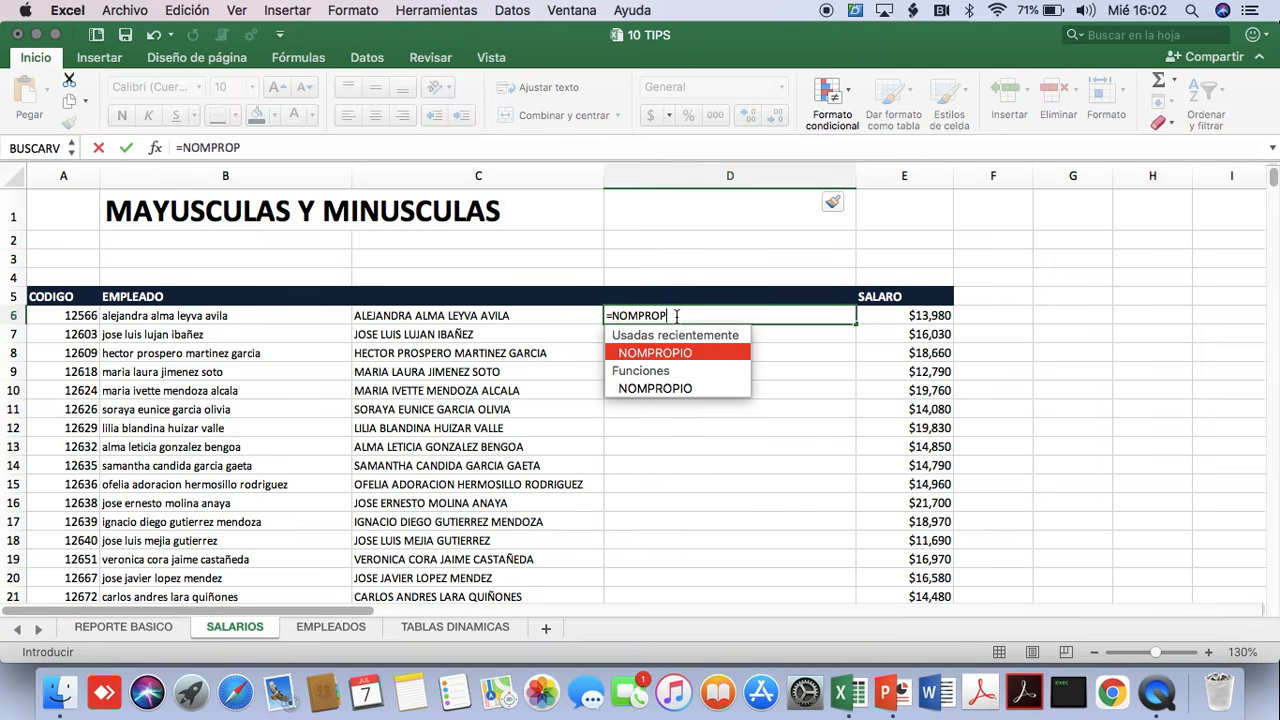
pyautogui.write('IO(')
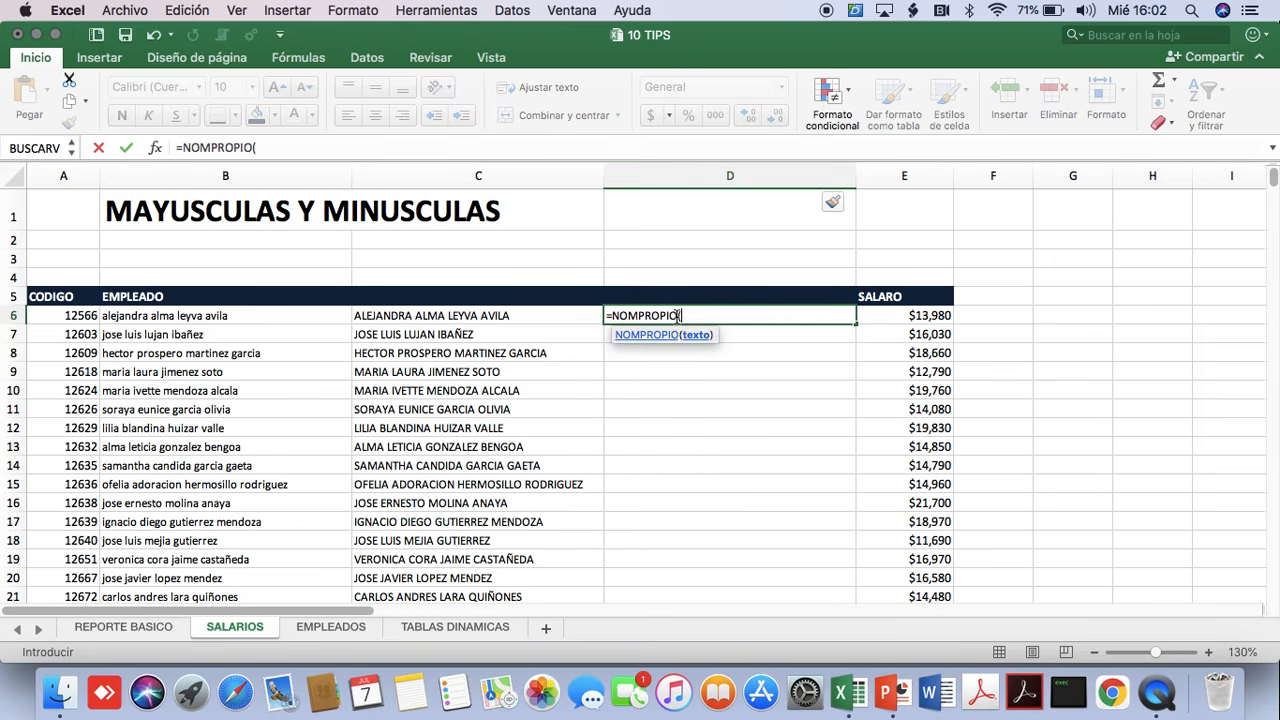
pyautogui.click(500, 318)
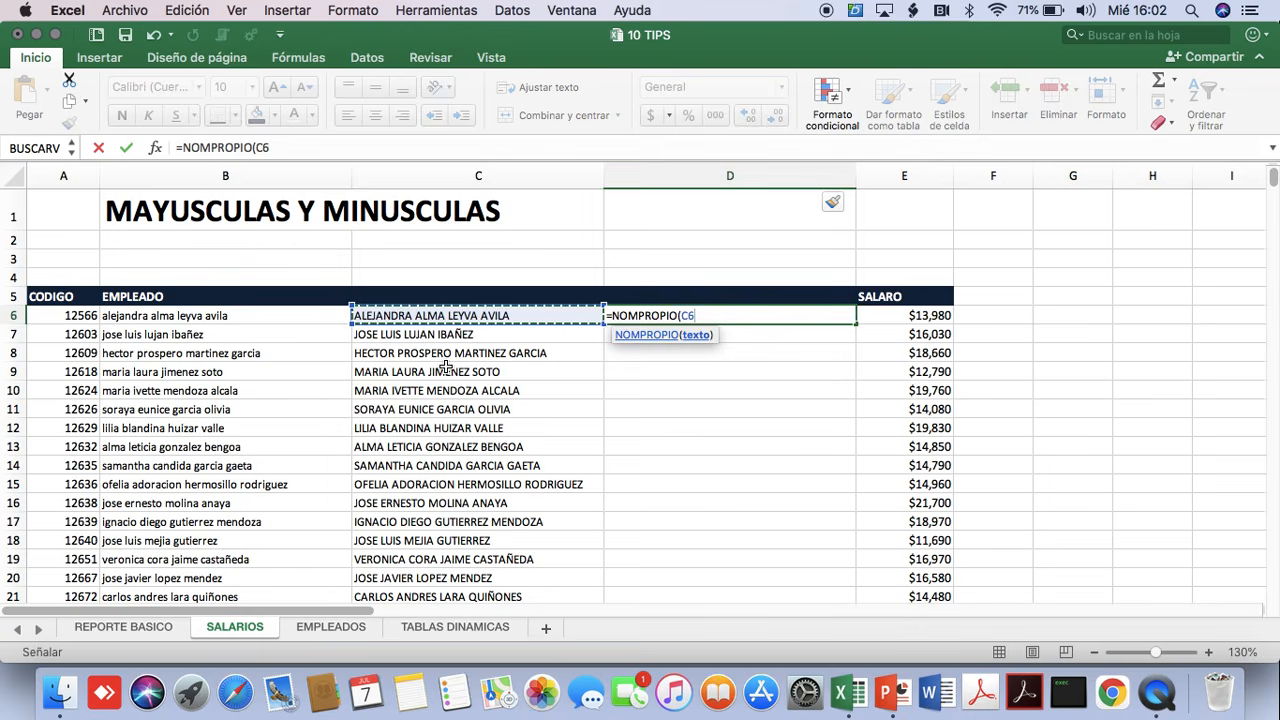
pyautogui.write(')')
pyautogui.press('Return')
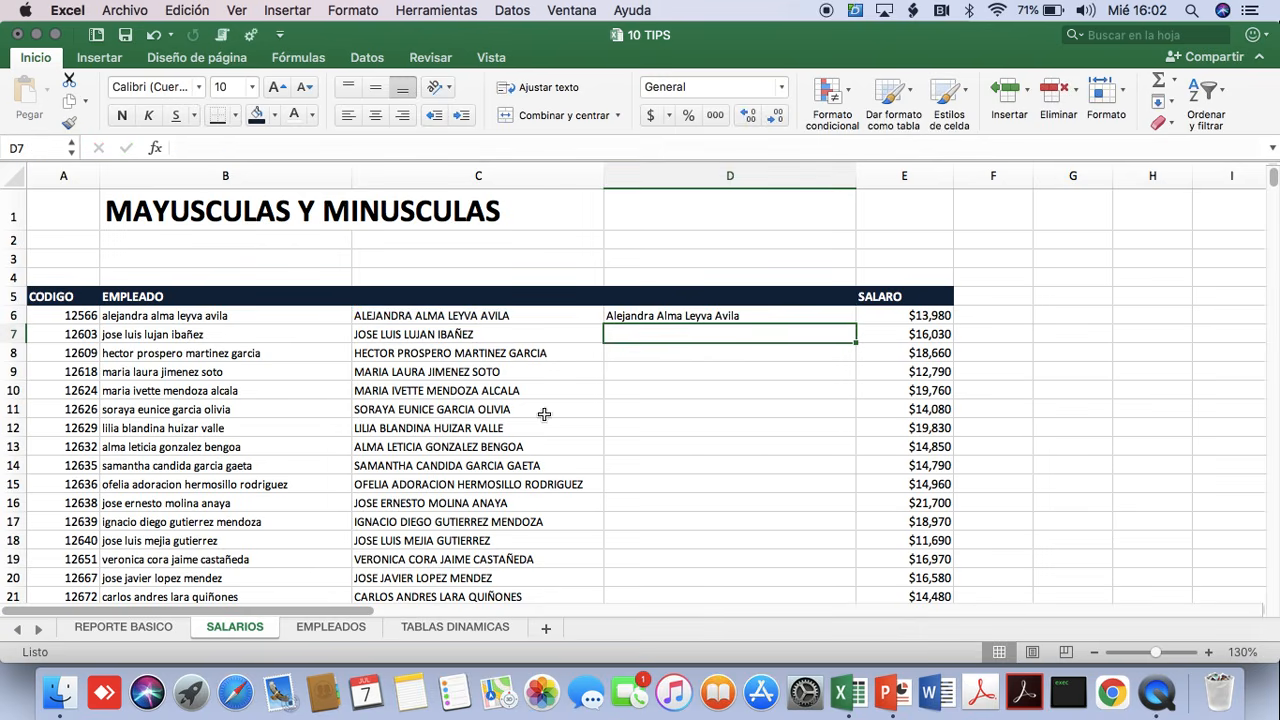
pyautogui.click(777, 320)
pyautogui.doubleClick(856, 324)
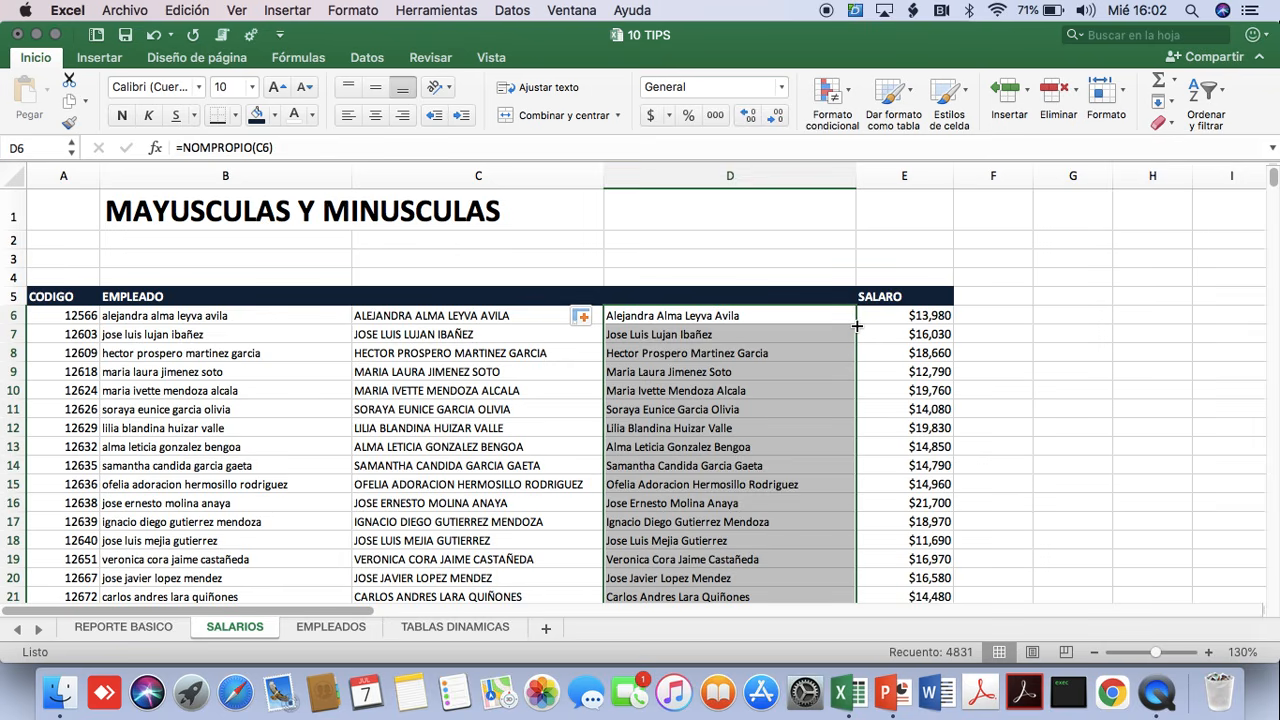
# Change the sheet title in B1 to the TEXTO EN COLUMNAS option.
pyautogui.click(243, 210)
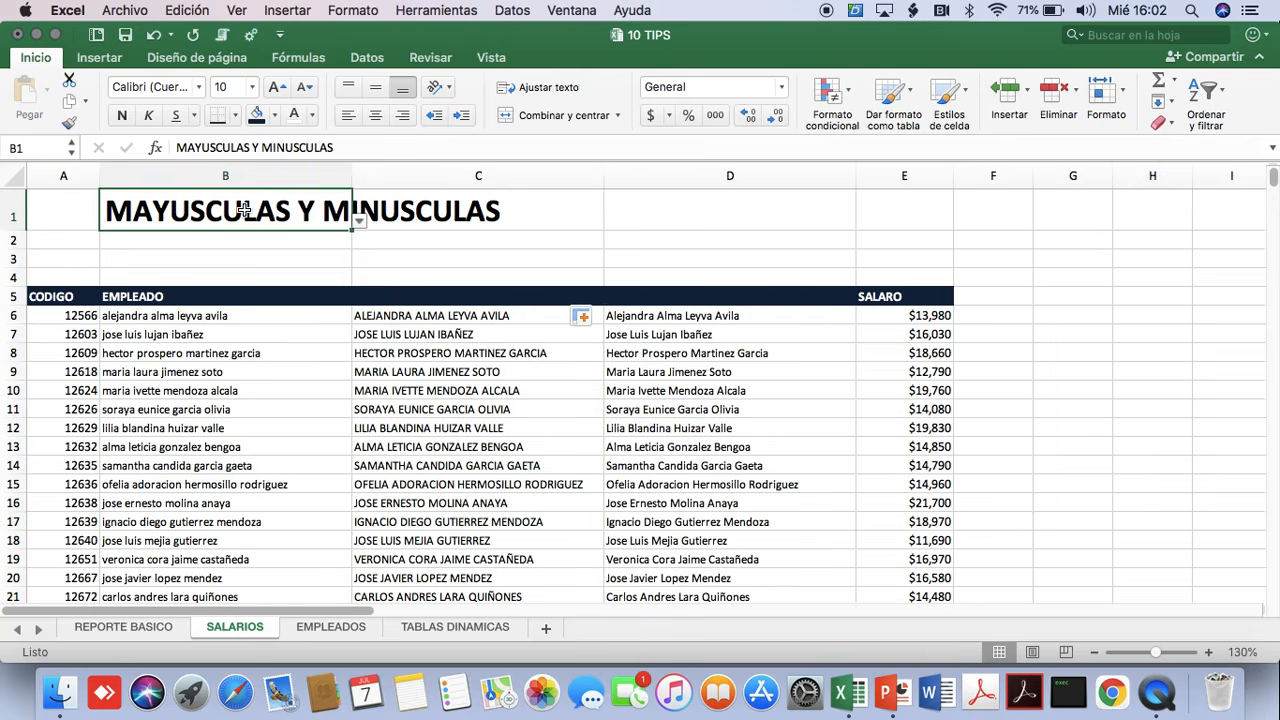
pyautogui.click(358, 221)
pyautogui.click(212, 259)
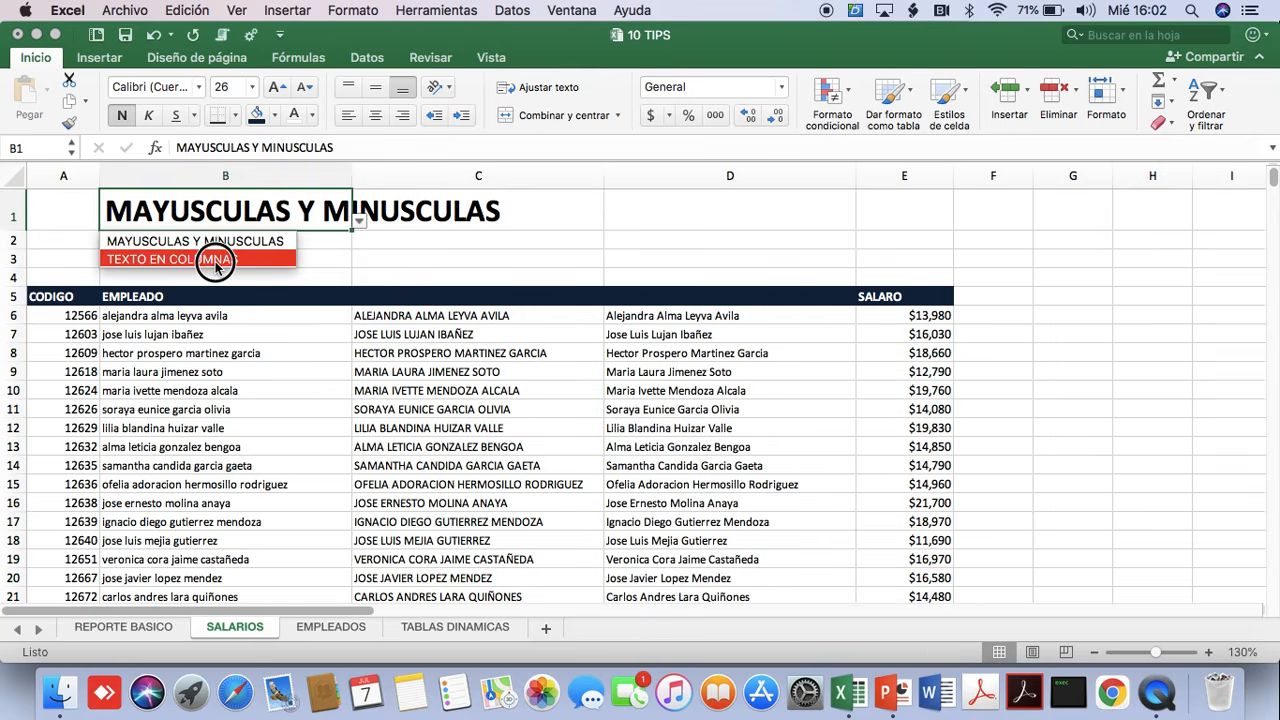
pyautogui.click(579, 247)
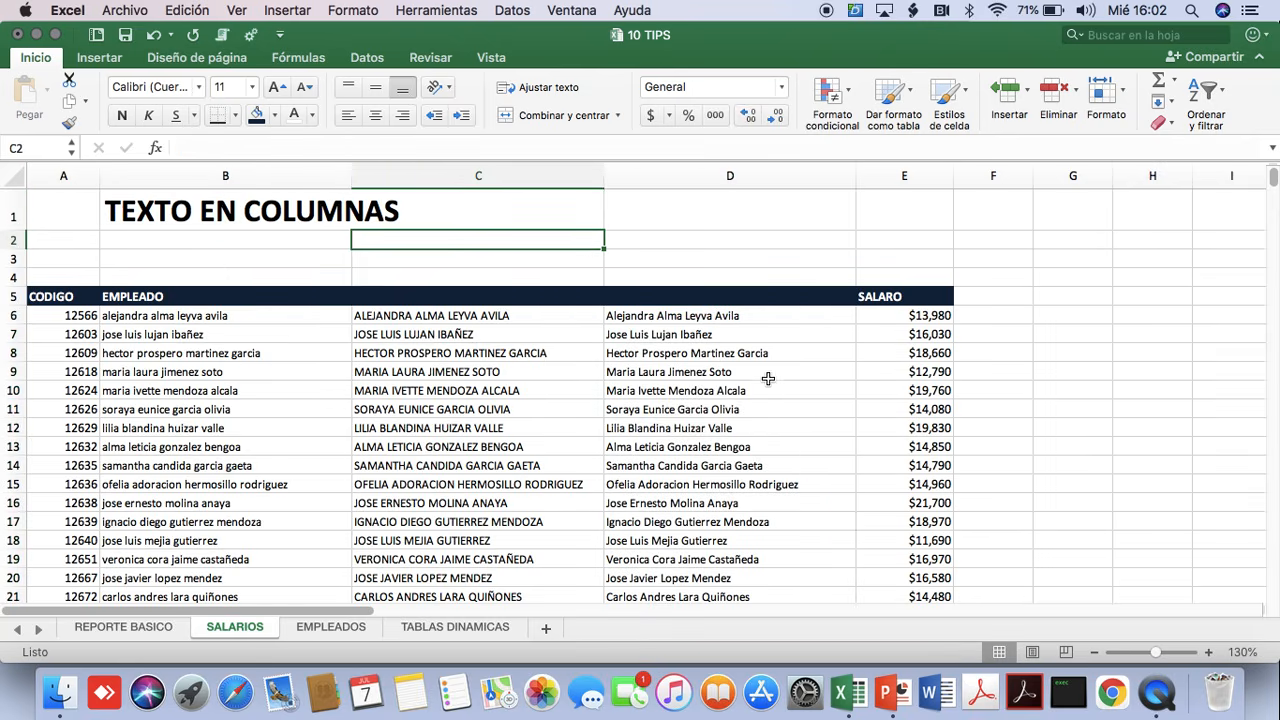
# Examine the formulas behind the proper-case names in column D and the uppercase names in column C.
pyautogui.click(655, 340)
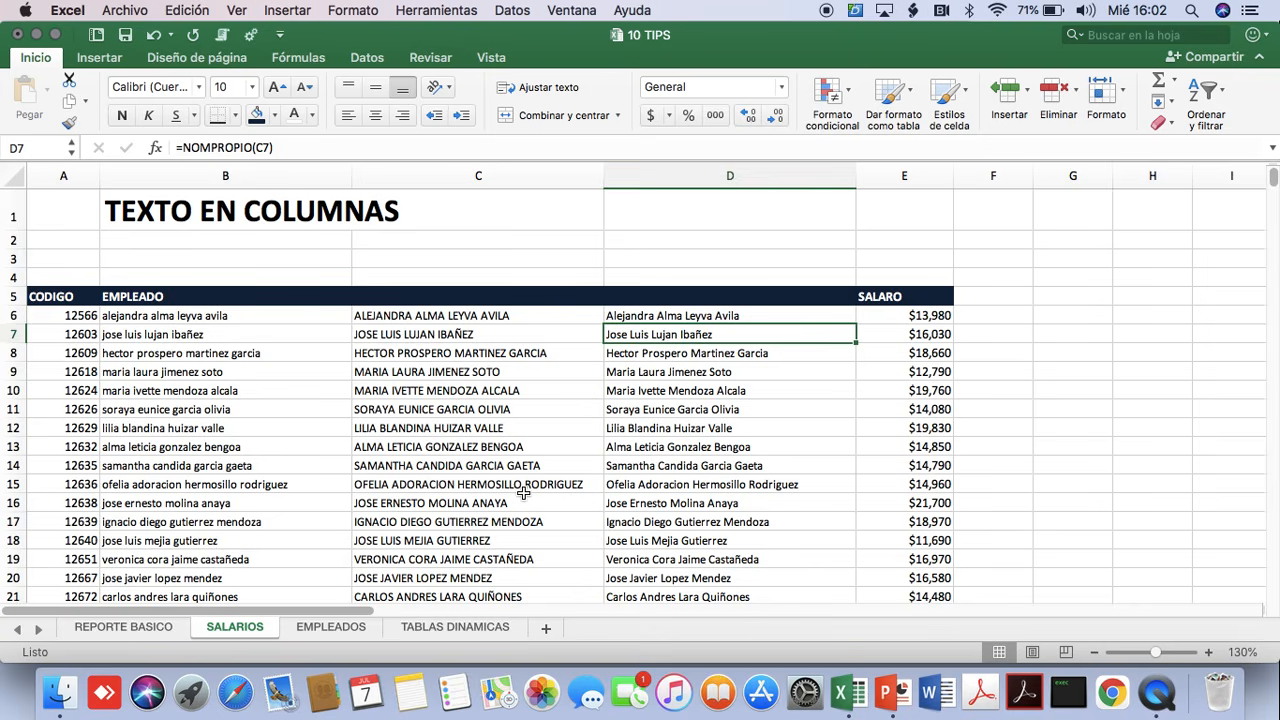
pyautogui.click(750, 360)
pyautogui.click(679, 338)
pyautogui.click(698, 376)
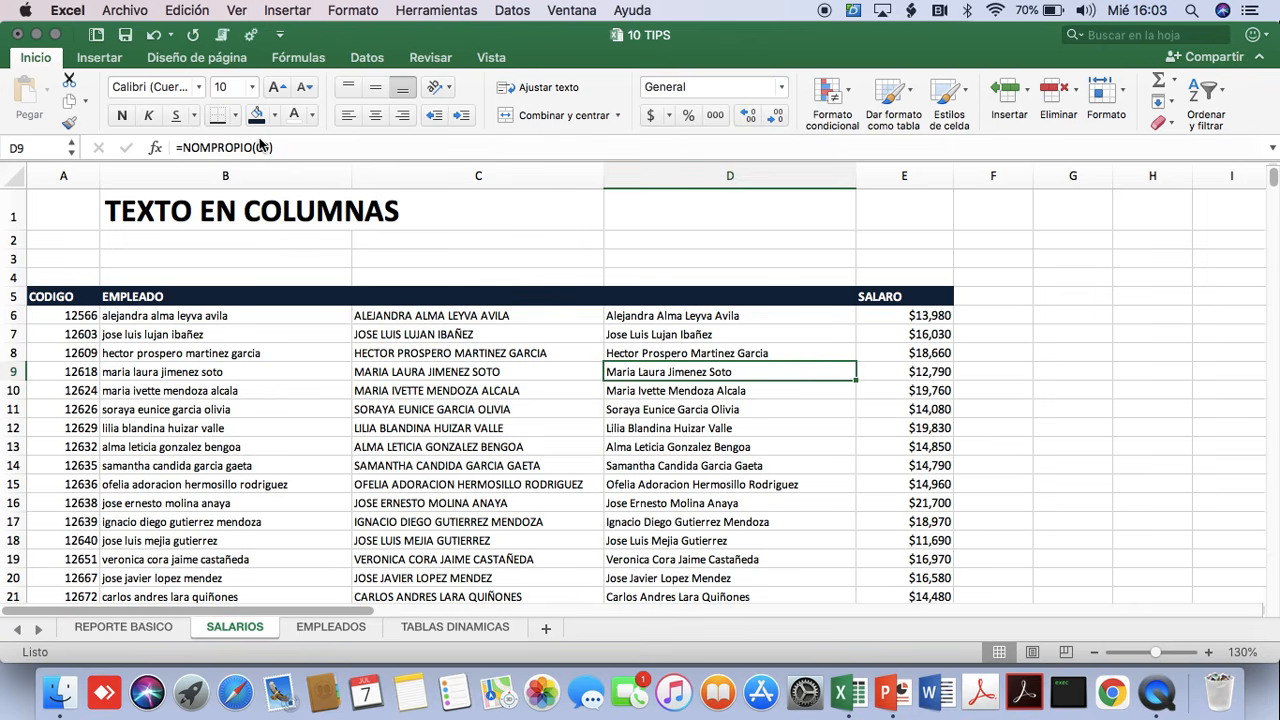
pyautogui.press('Down')
pyautogui.press('Down')
pyautogui.press('Down')
pyautogui.press('Down')
pyautogui.press('Down')
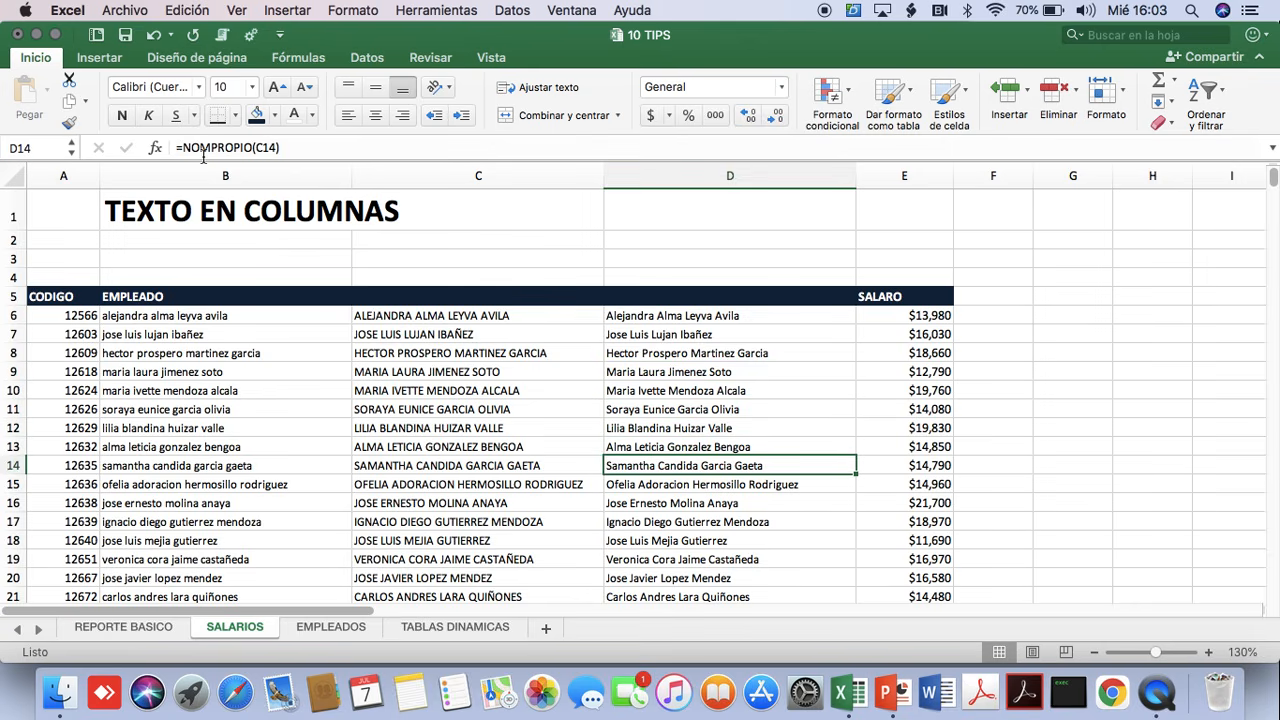
pyautogui.press('Down')
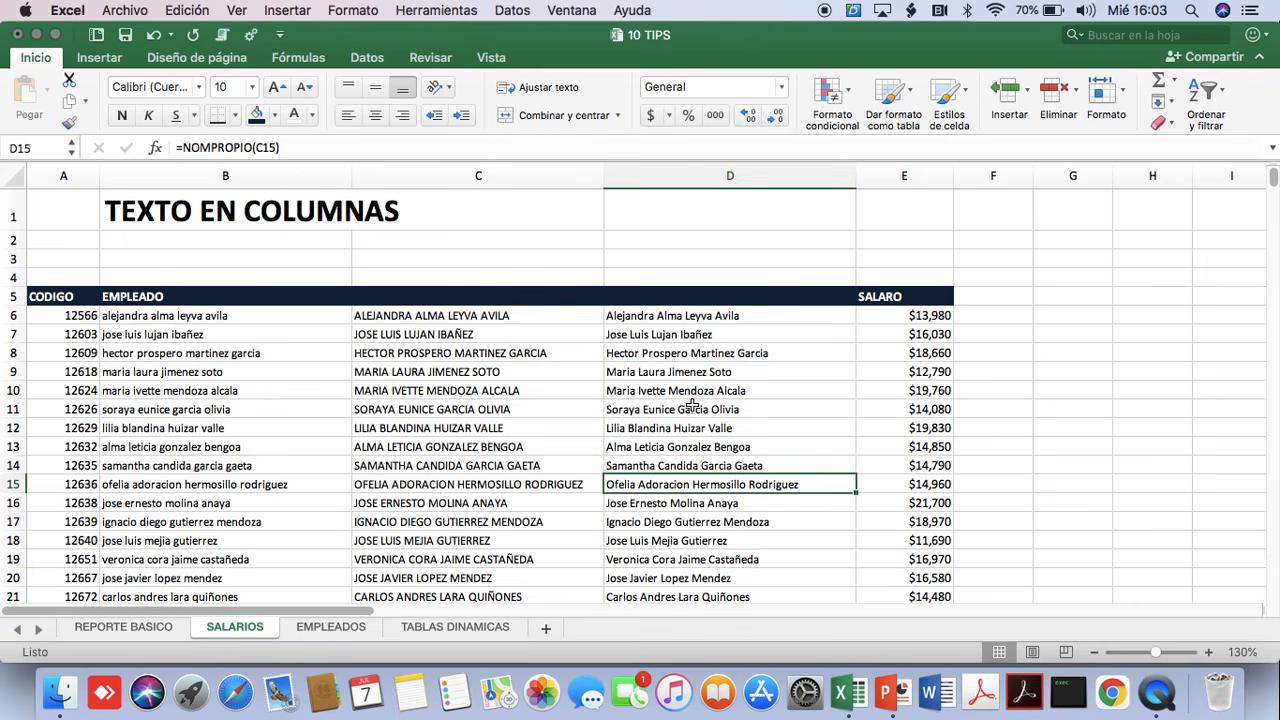
pyautogui.moveTo(686, 374); pyautogui.dragTo(704, 479)
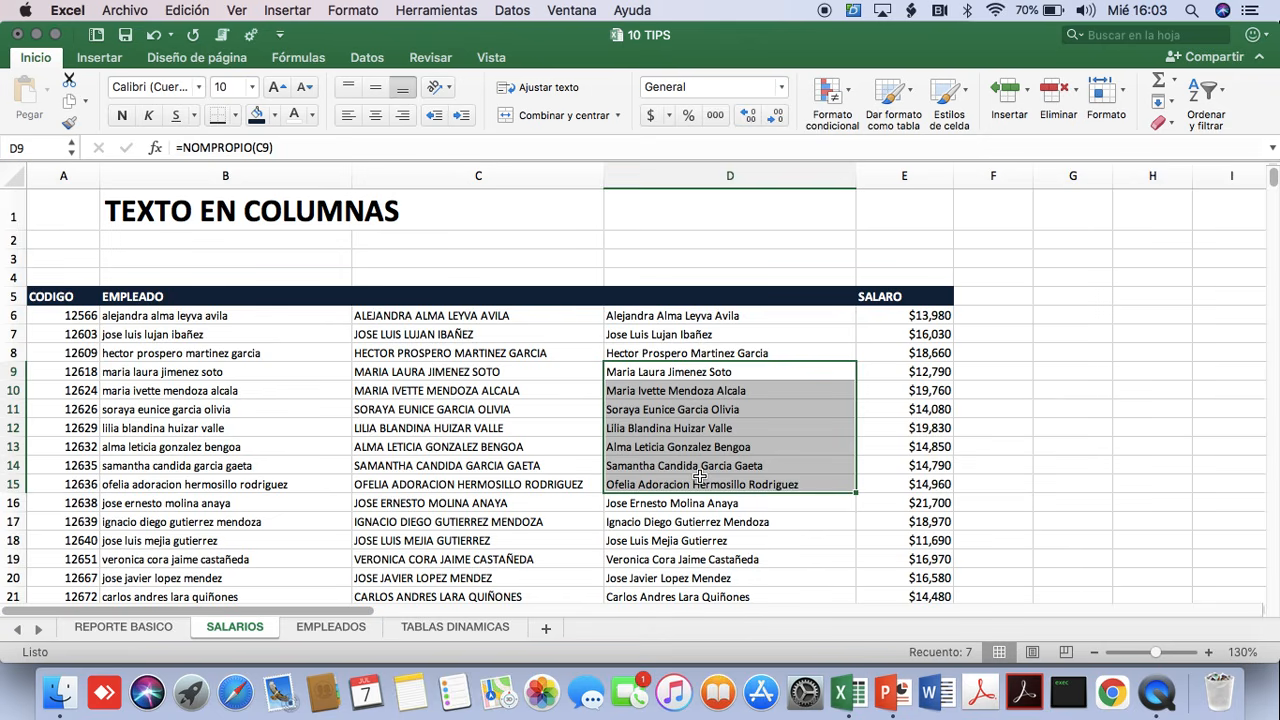
pyautogui.moveTo(688, 372); pyautogui.dragTo(705, 450)
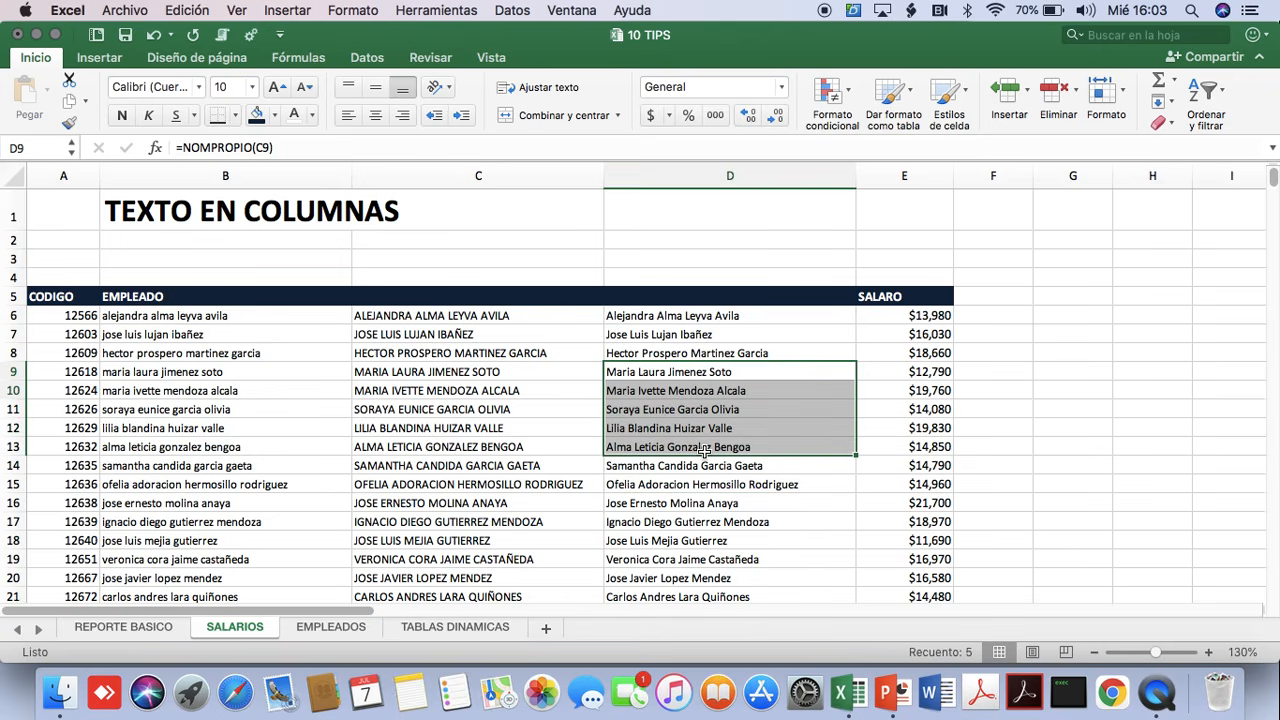
pyautogui.moveTo(430, 352); pyautogui.dragTo(470, 466)
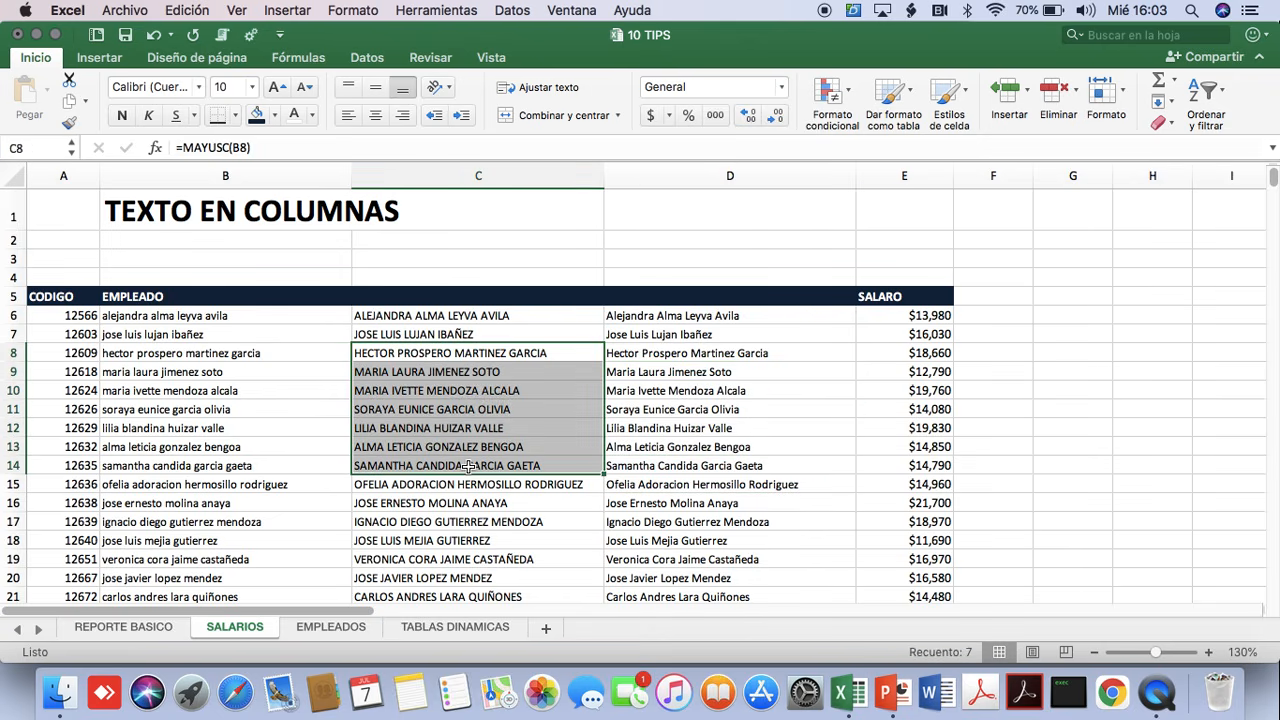
# Clear the original employee names in B8:B15 to test the dependent formulas, and undo the deletion.
pyautogui.moveTo(148, 356); pyautogui.dragTo(183, 483)
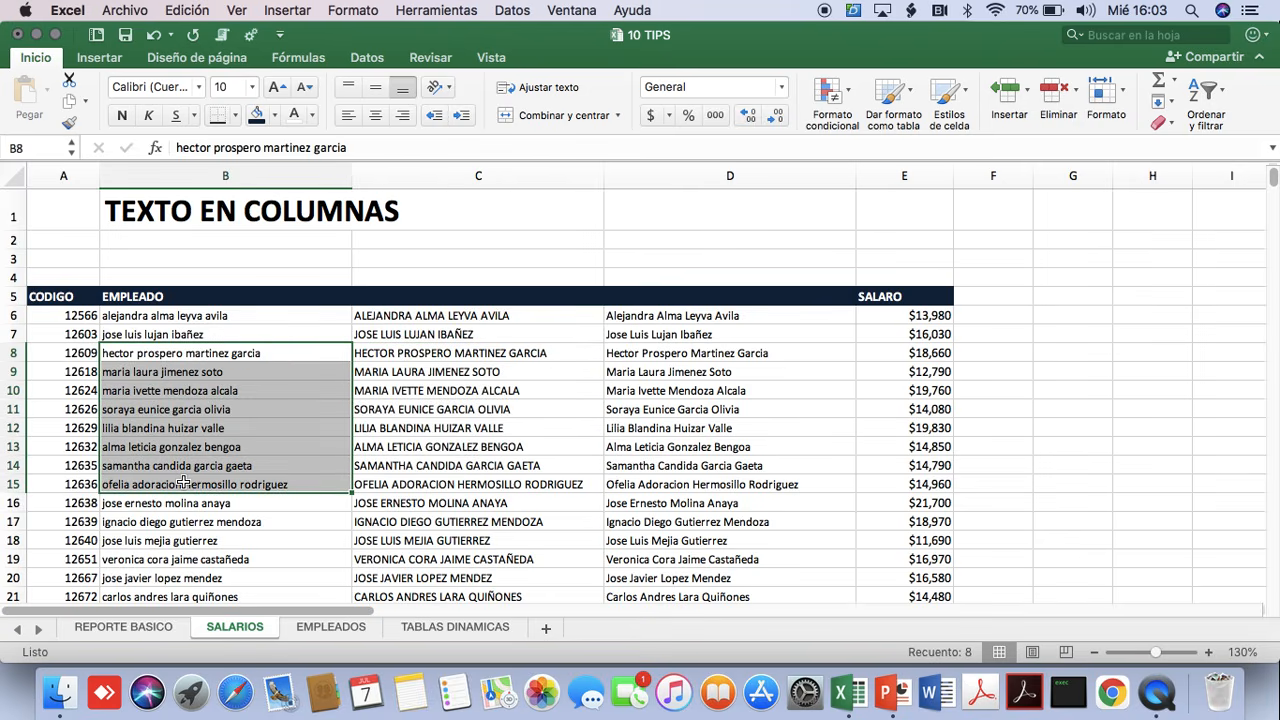
pyautogui.press('Delete')
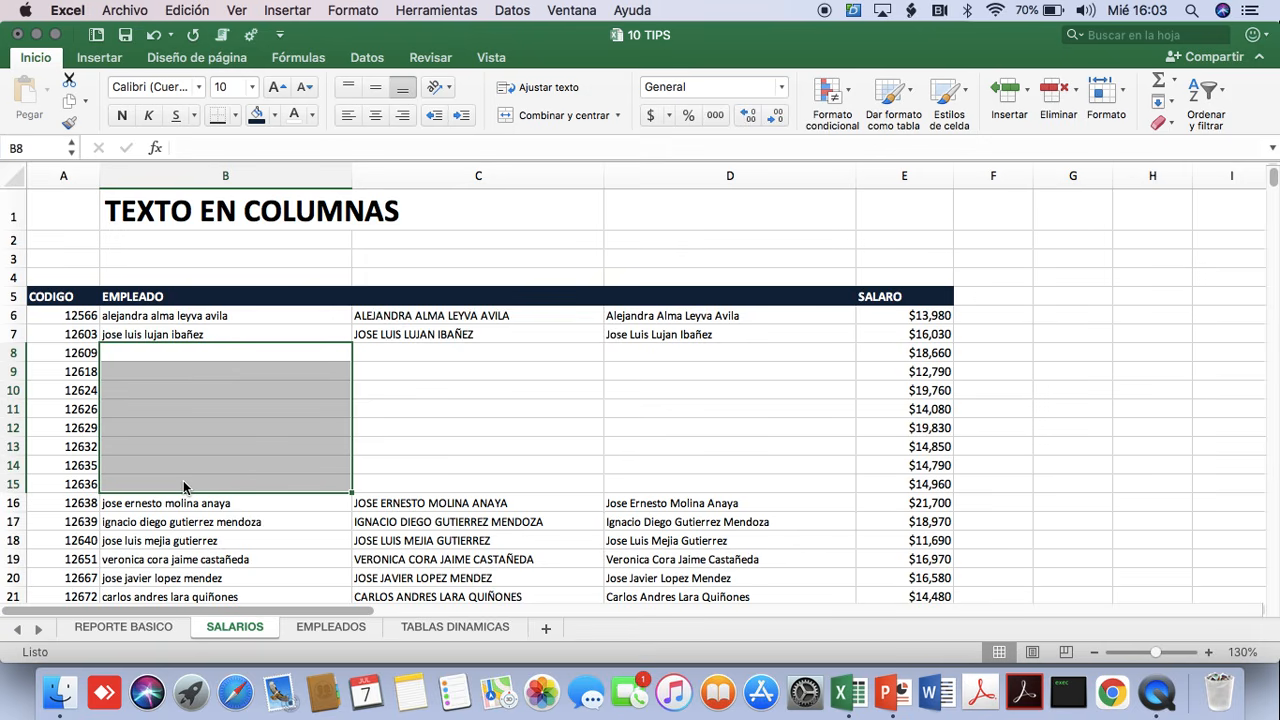
pyautogui.press('super+z')
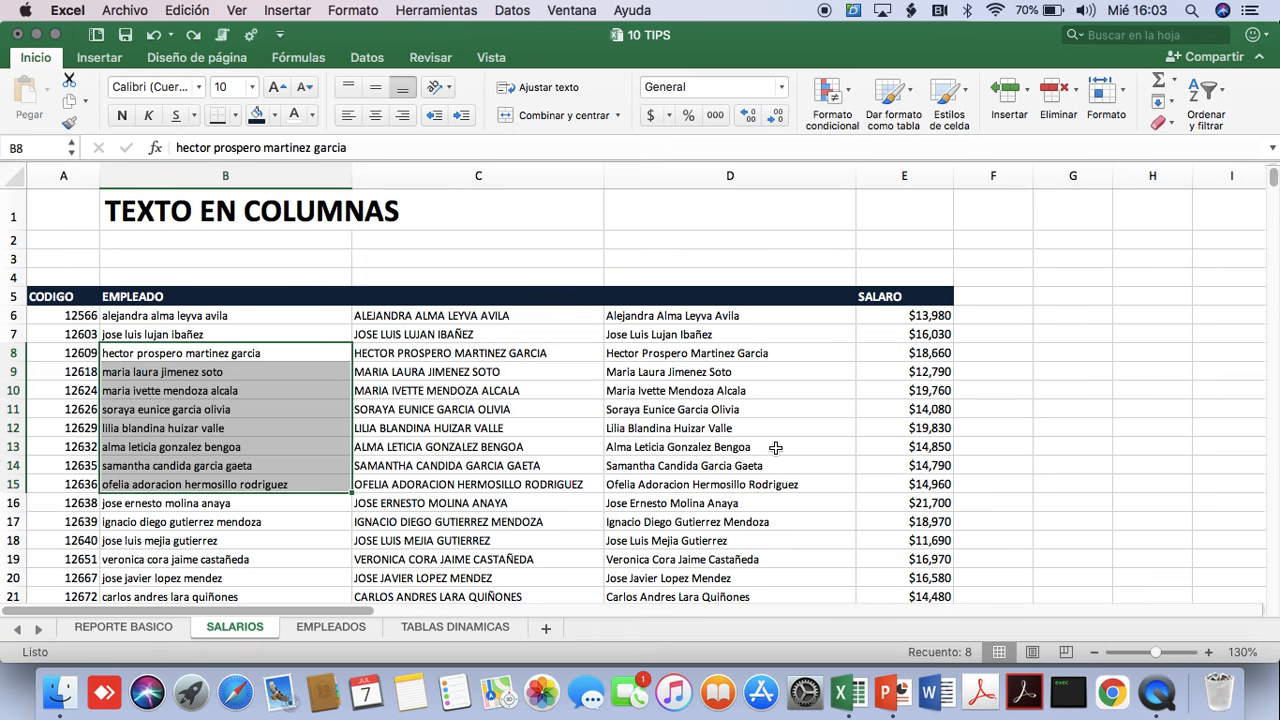
# Copy the proper-case names in D6:D4836 and paste them over themselves as values only.
pyautogui.click(697, 316)
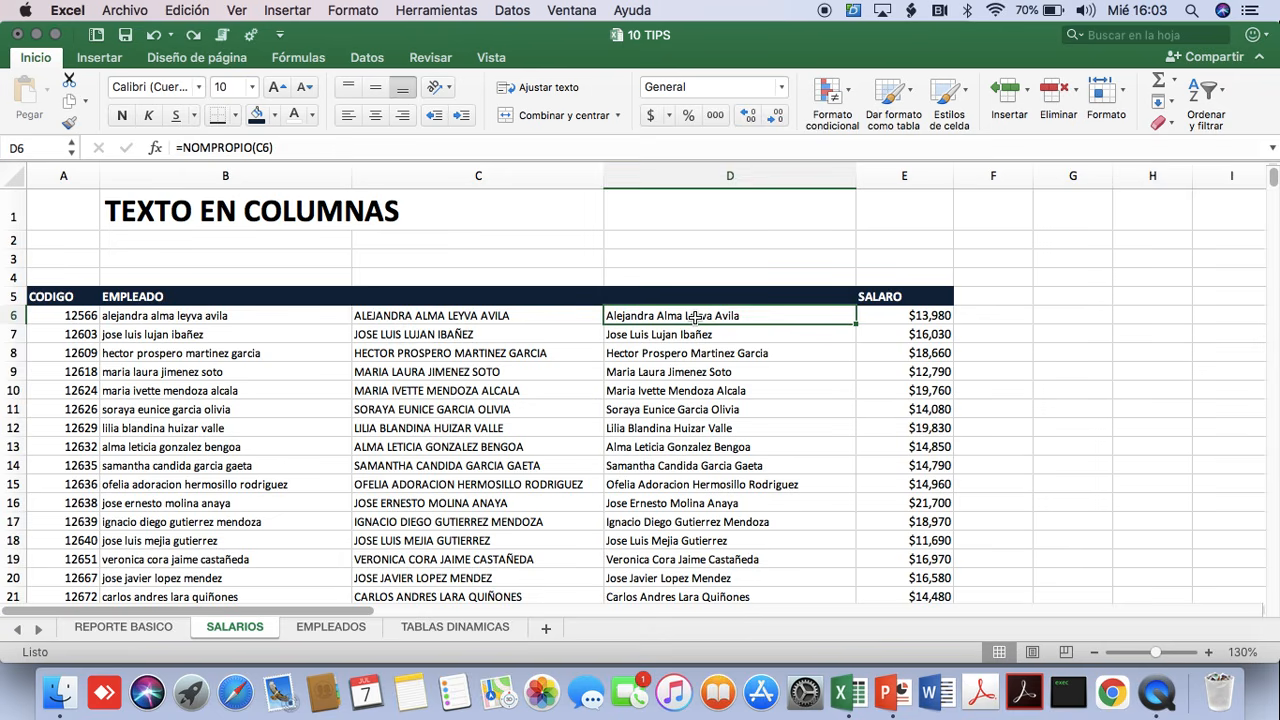
pyautogui.press('super+shift+Down')
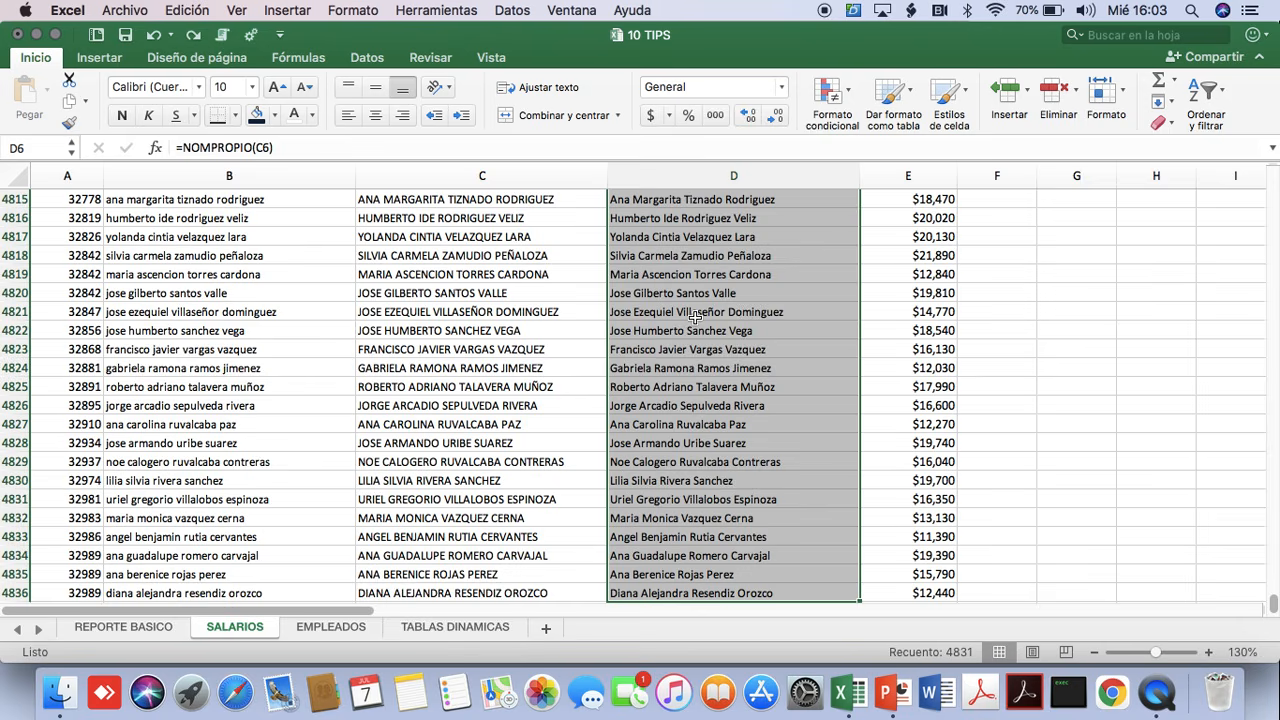
pyautogui.press('super+c')
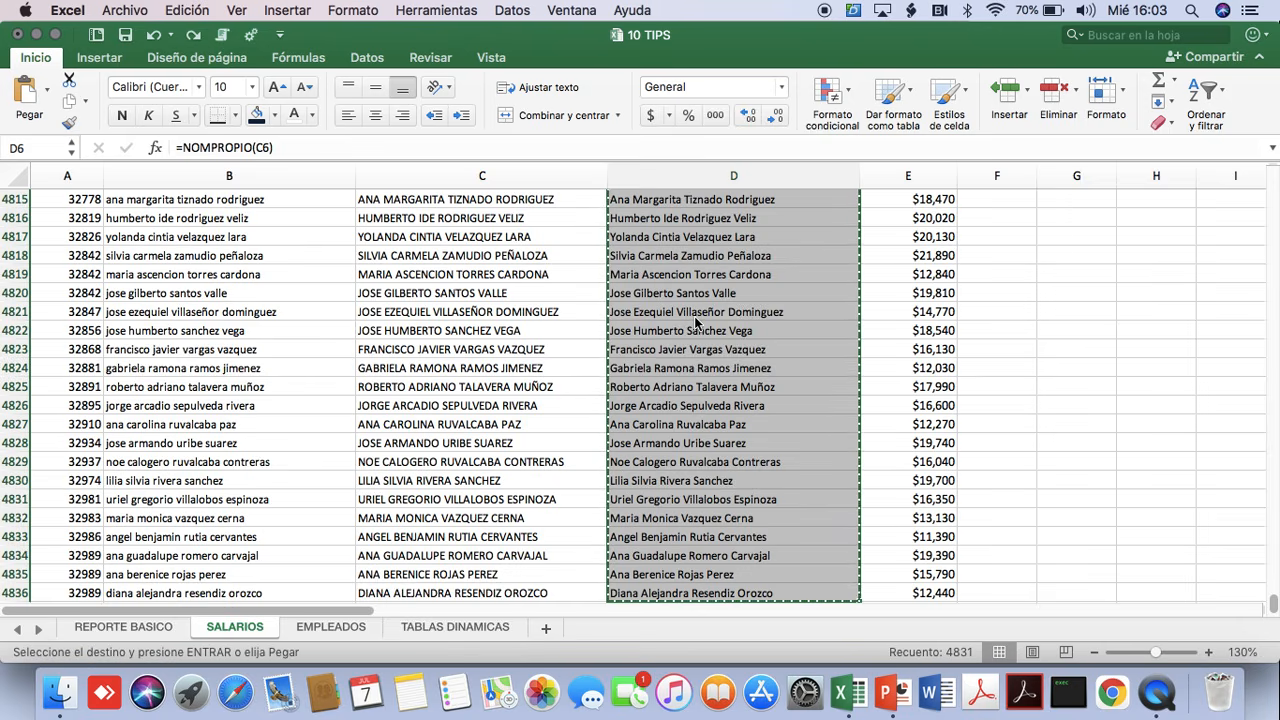
pyautogui.press('ctrl+super+v')
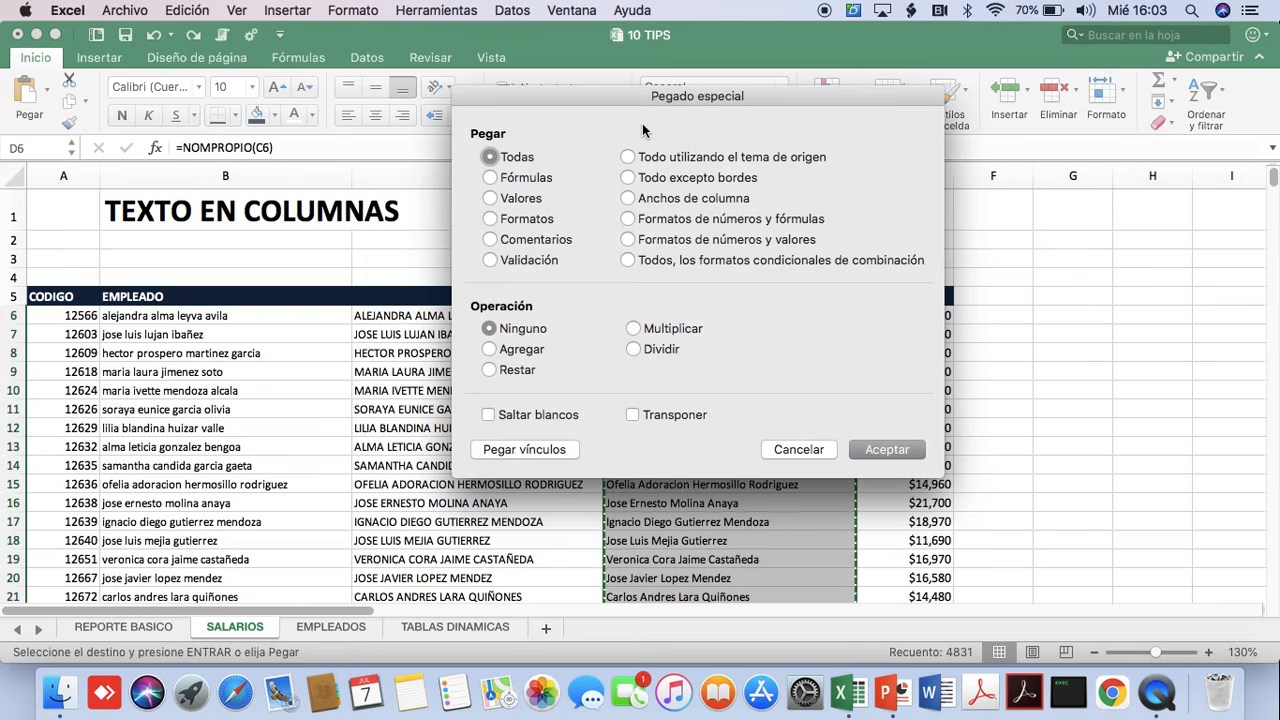
pyautogui.click(490, 200)
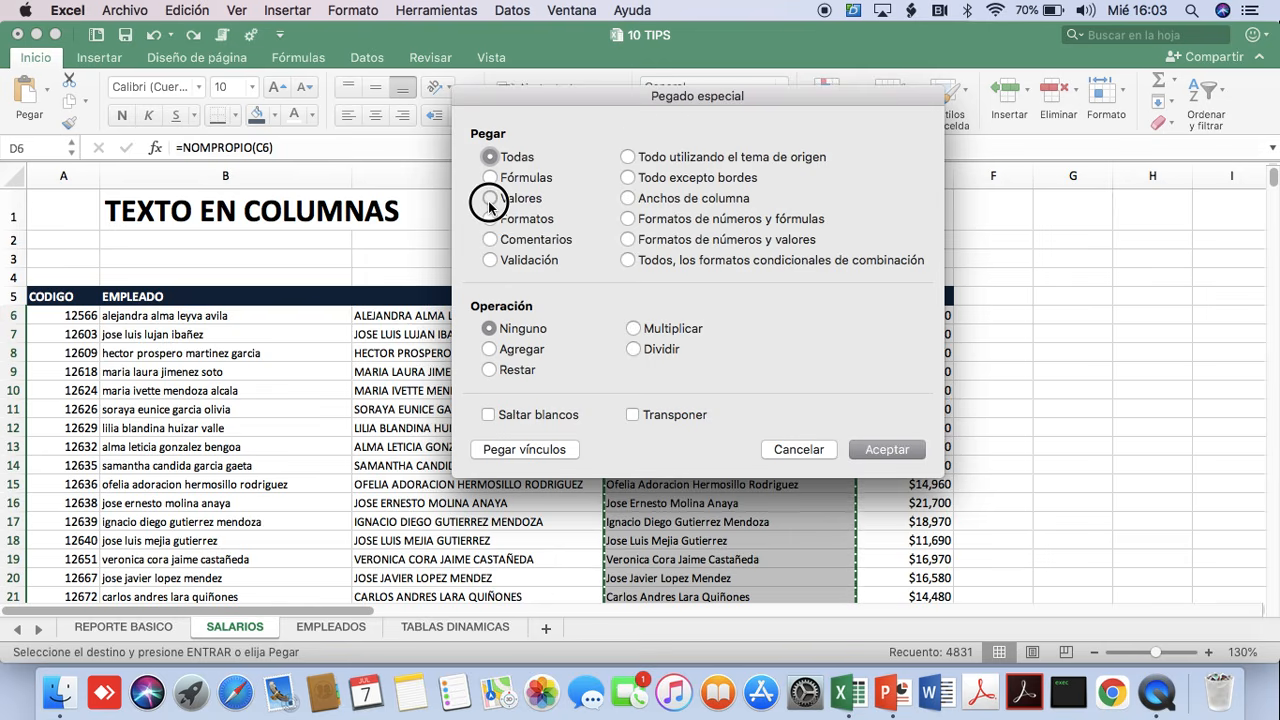
pyautogui.click(884, 450)
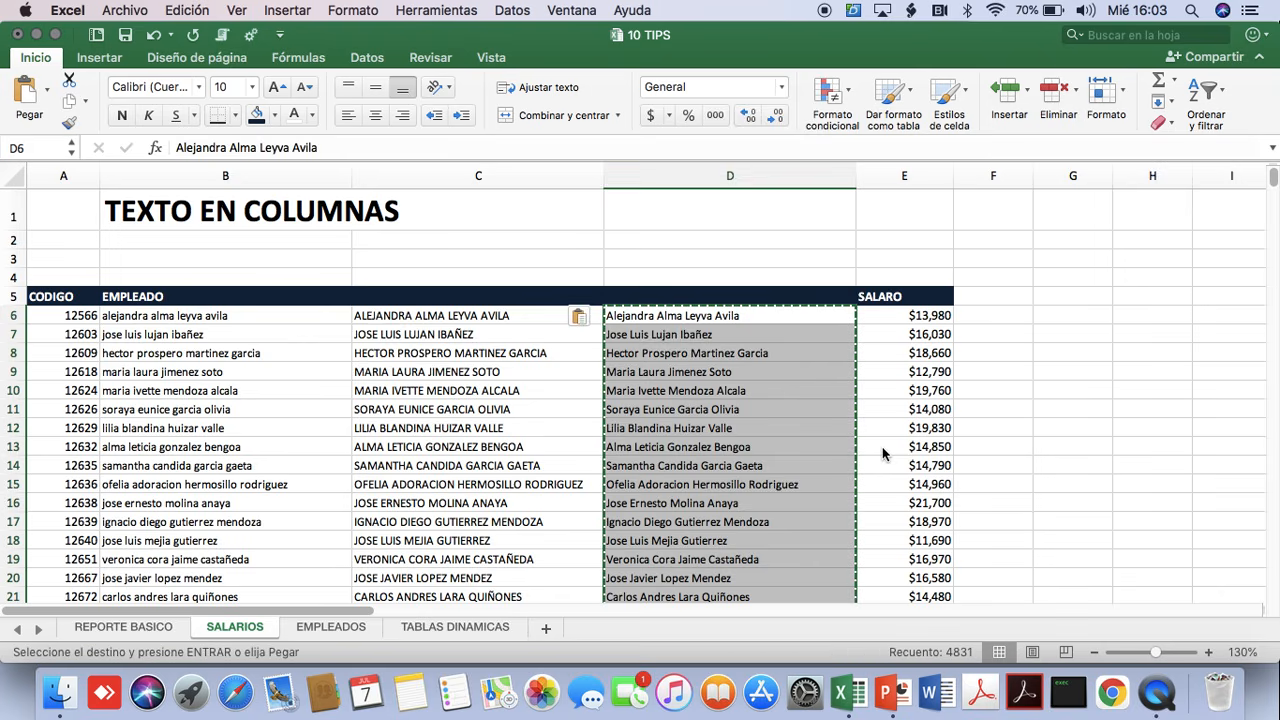
pyautogui.press('Escape')
# Check the contents of cells D7 through D15 for plain text in place of formulas.
pyautogui.press('Down')
pyautogui.press('Down')
pyautogui.press('Down')
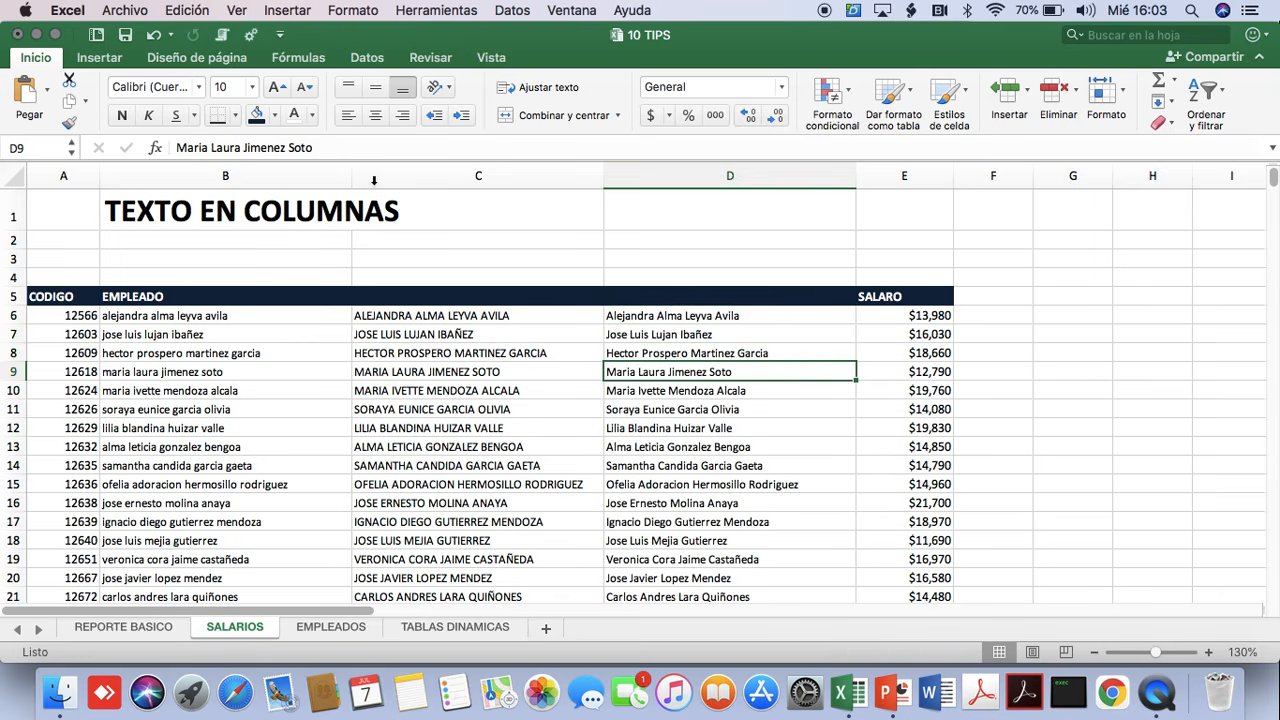
pyautogui.press('Down')
pyautogui.press('Down')
pyautogui.press('Down')
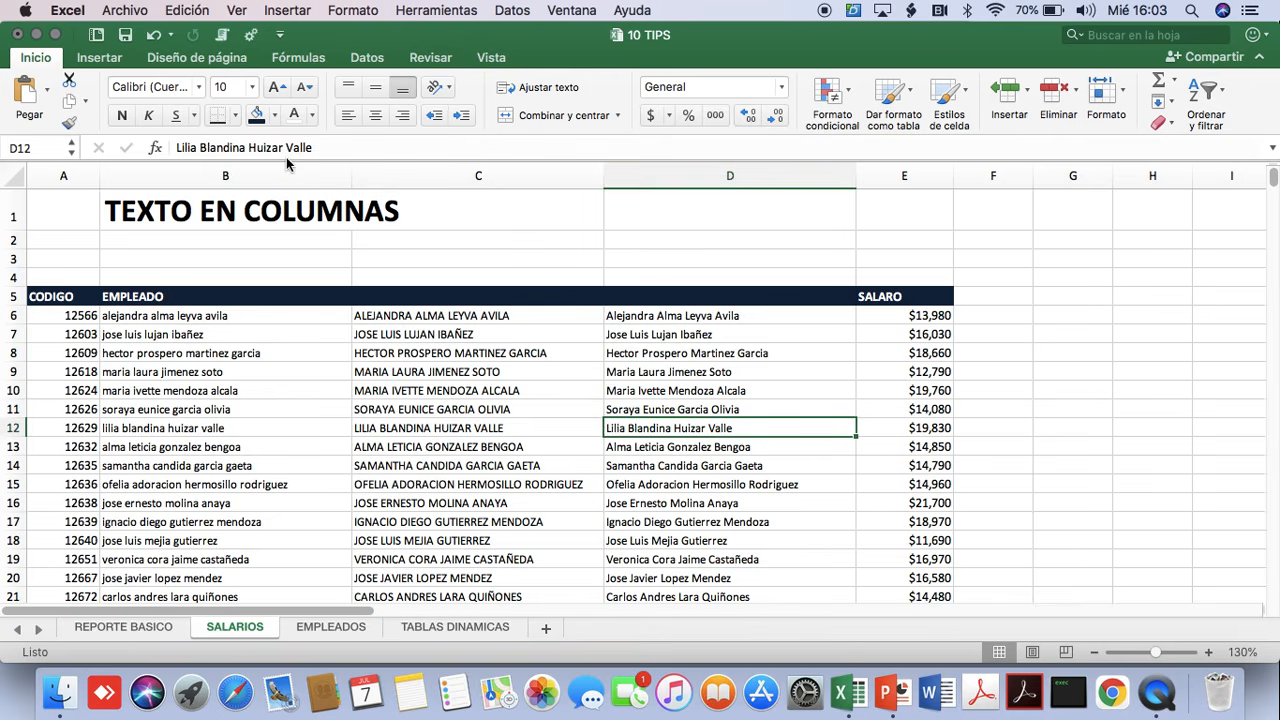
pyautogui.press('Down')
pyautogui.press('Down')
pyautogui.press('Down')
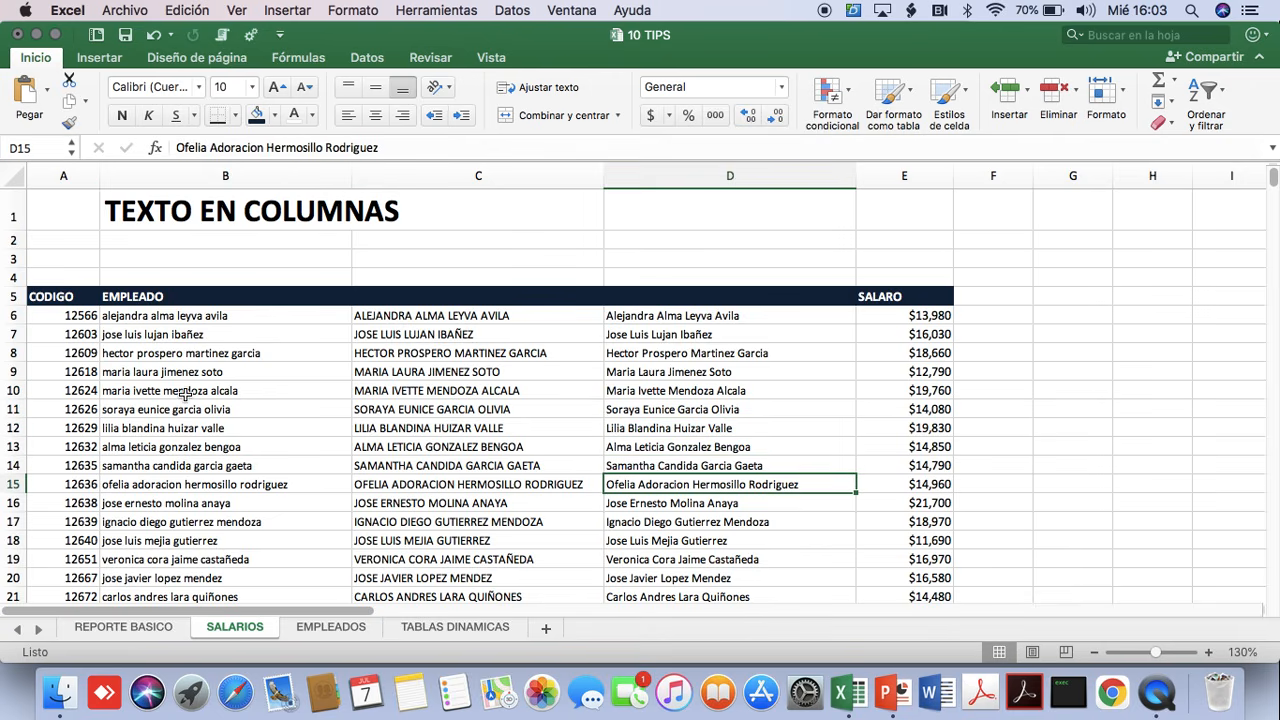
# Clear the original employee names in B10:B15 to test whether column D still depends on them.
pyautogui.moveTo(184, 396); pyautogui.dragTo(218, 490)
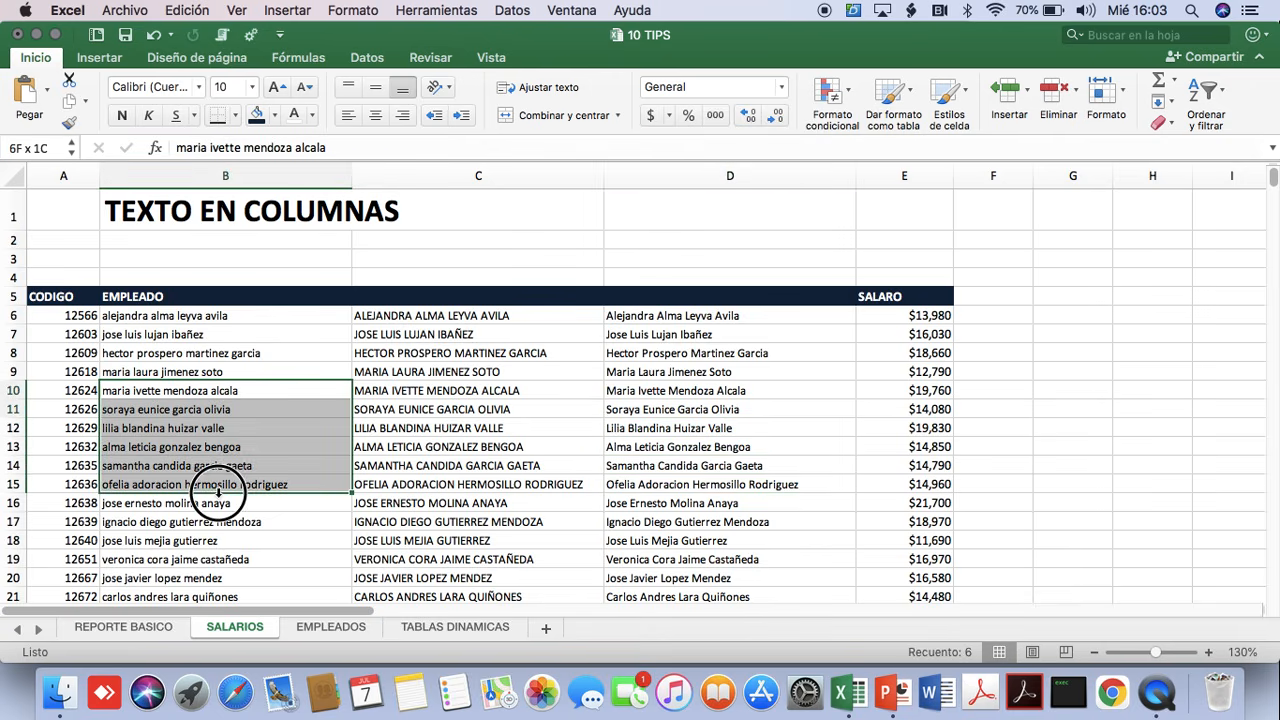
pyautogui.press('Delete')
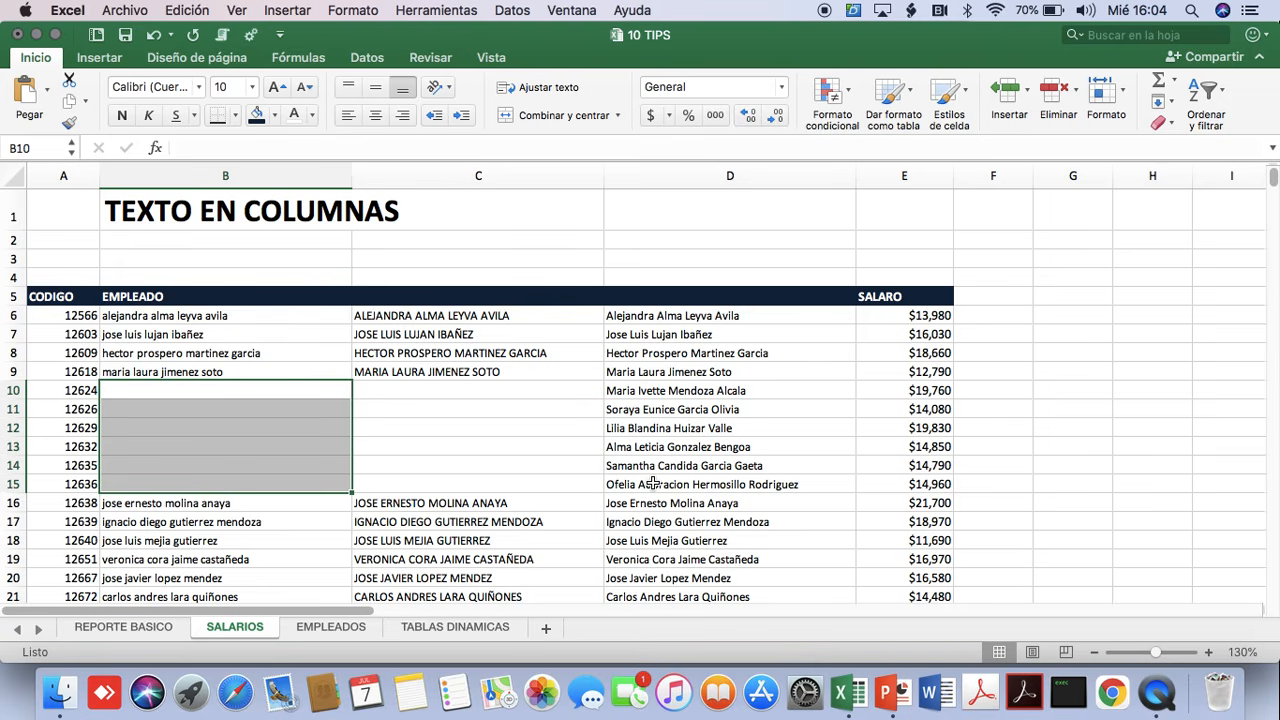
# Undo the clearing of the employee names in B10:B15.
pyautogui.press('super+z')
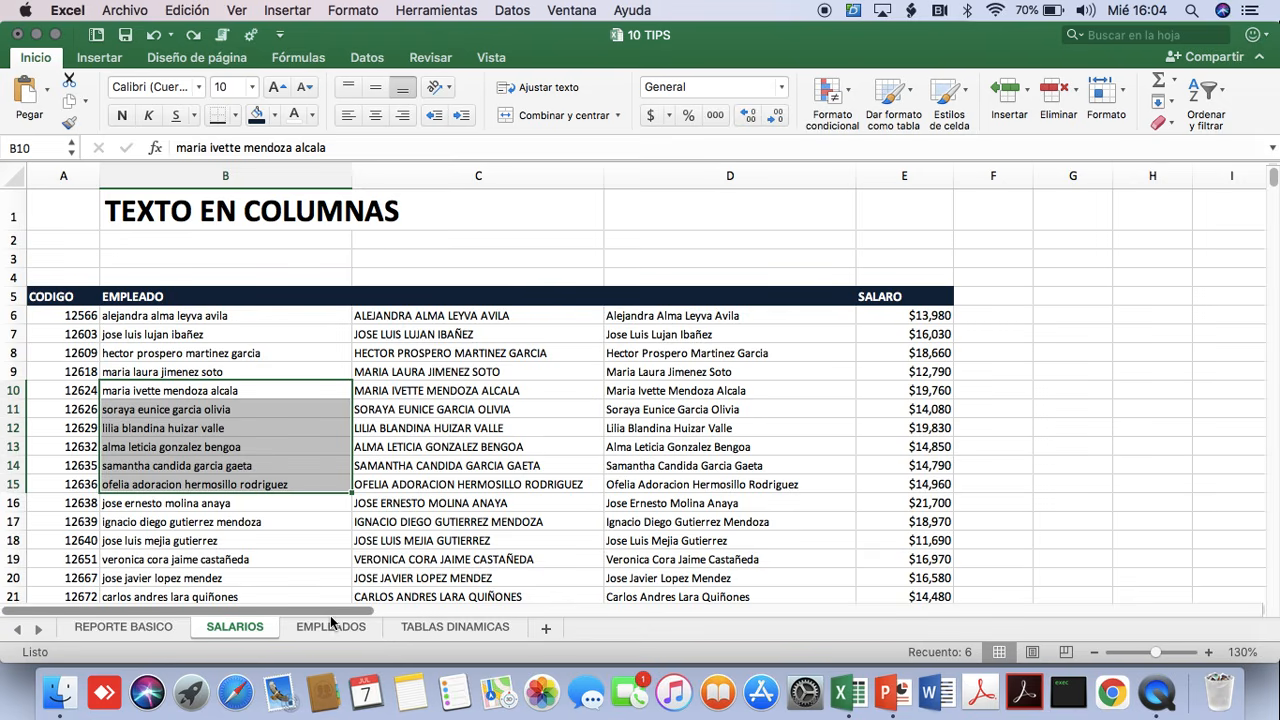
# Insert three blank columns before the SALARO column on the SALARIOS sheet.
pyautogui.moveTo(331, 612); pyautogui.dragTo(483, 625)
pyautogui.click(337, 392)
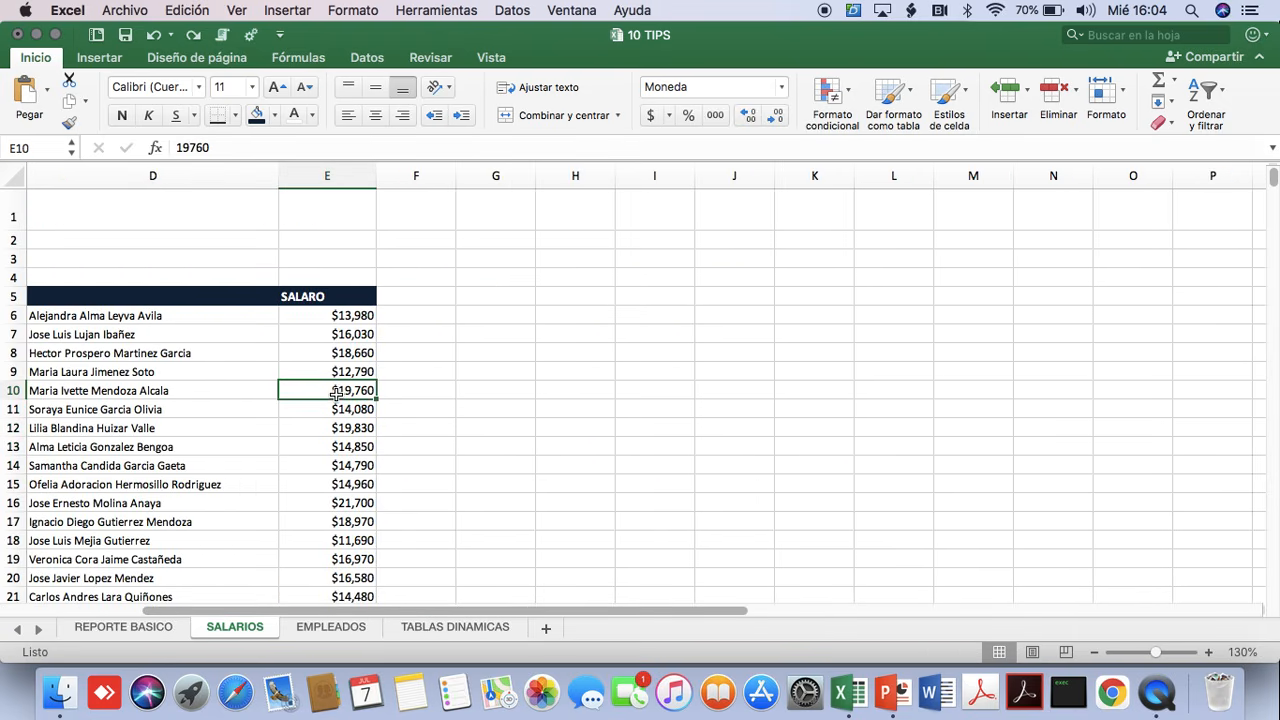
pyautogui.hotkey('ctrl', 'space')
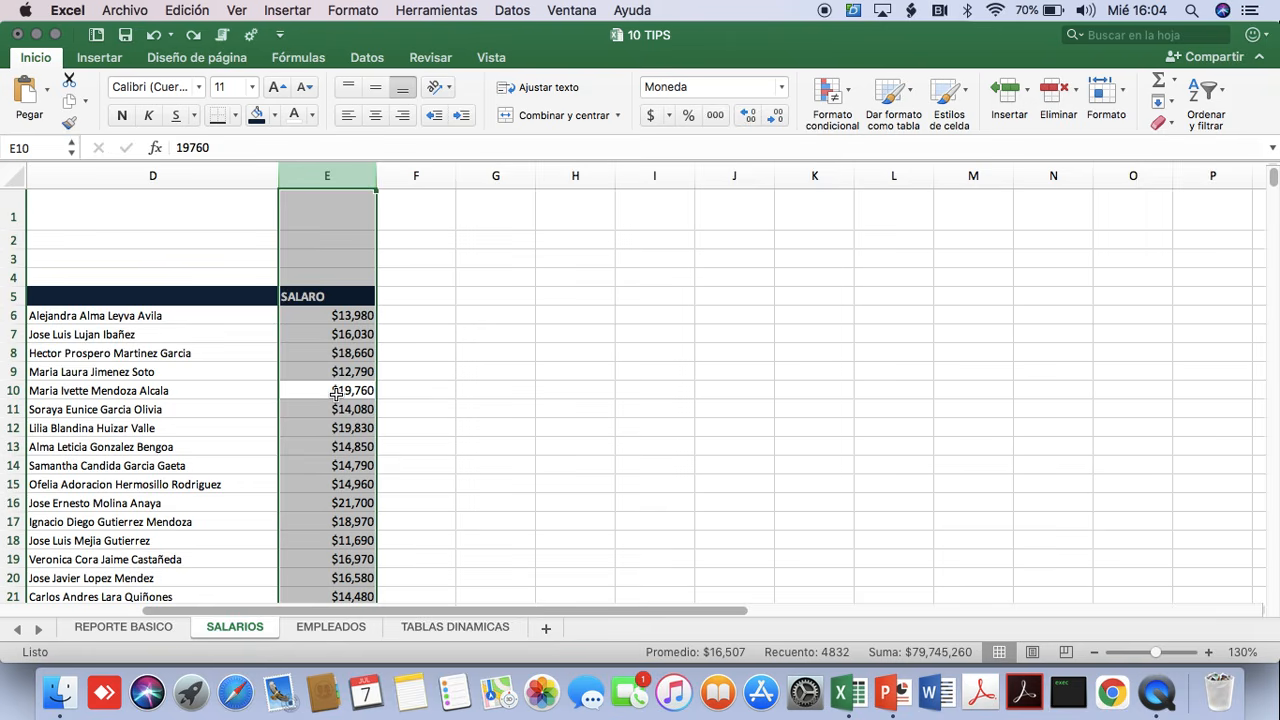
pyautogui.hotkey('ctrl', 'shift', '=')
pyautogui.hotkey('ctrl', 'shift', '=')
pyautogui.hotkey('ctrl', 'shift', '=')
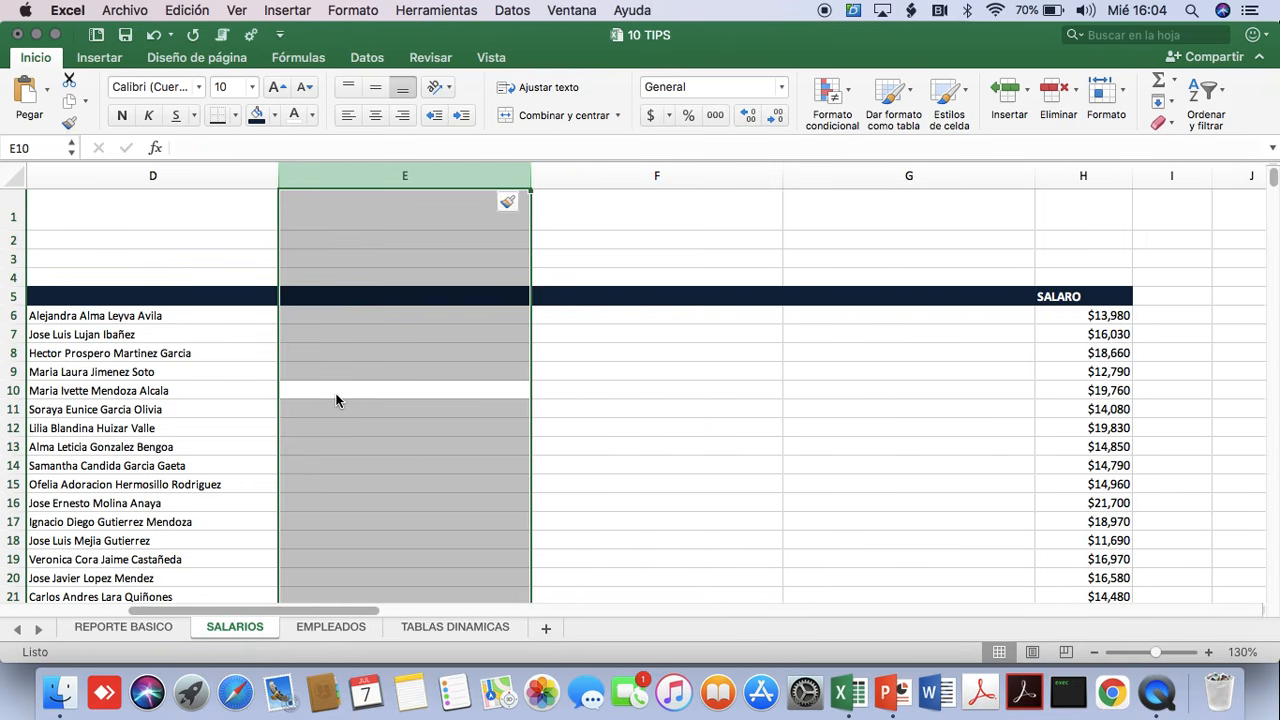
# Check the full name in D6 and the blank cells E6, F6 and G6 available for its separate parts.
pyautogui.click(98, 315)
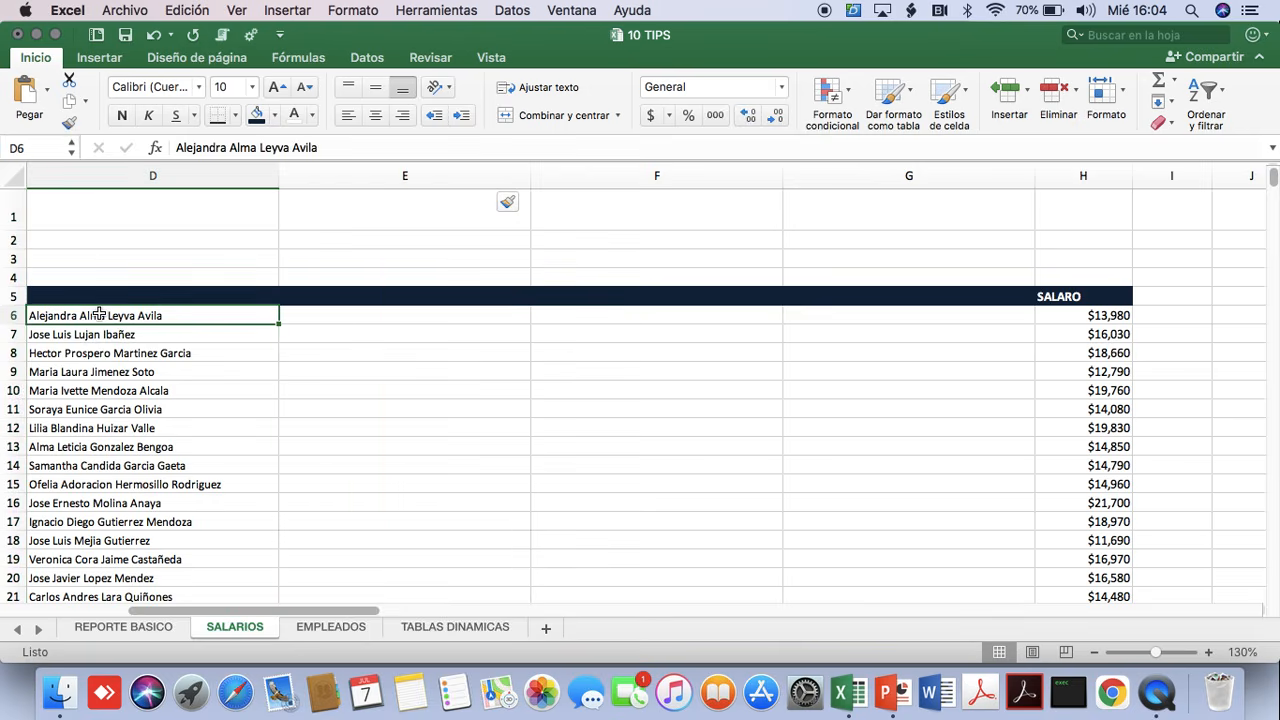
pyautogui.click(310, 315)
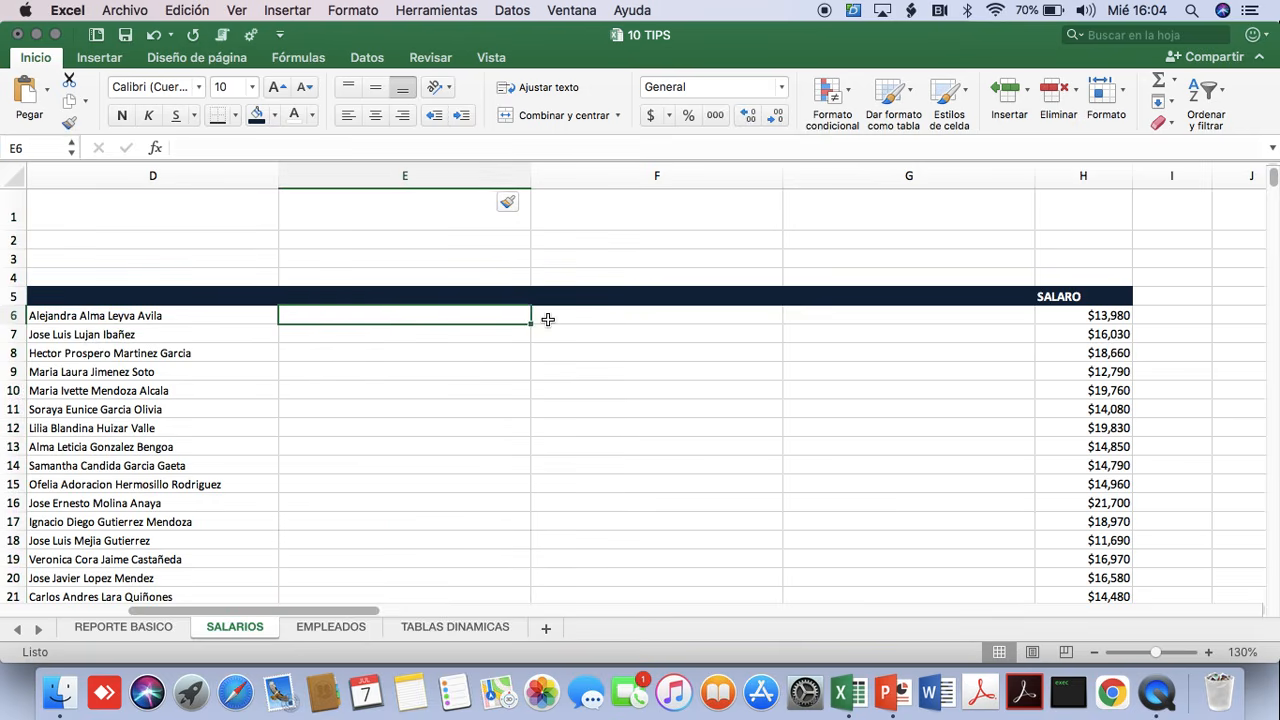
pyautogui.click(612, 322)
pyautogui.click(925, 314)
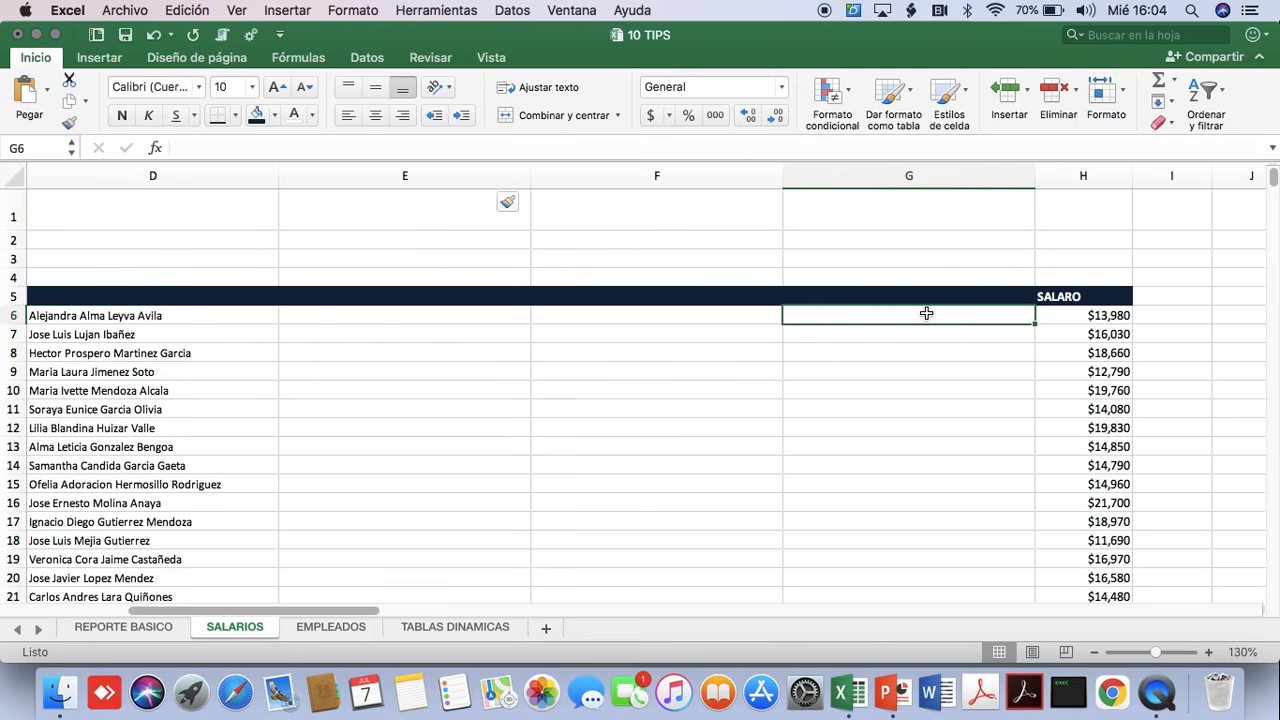
# Split the full names in D6:D4836 into separate columns with Text to Columns, as delimited data with tab and space as delimiters.
pyautogui.click(125, 315)
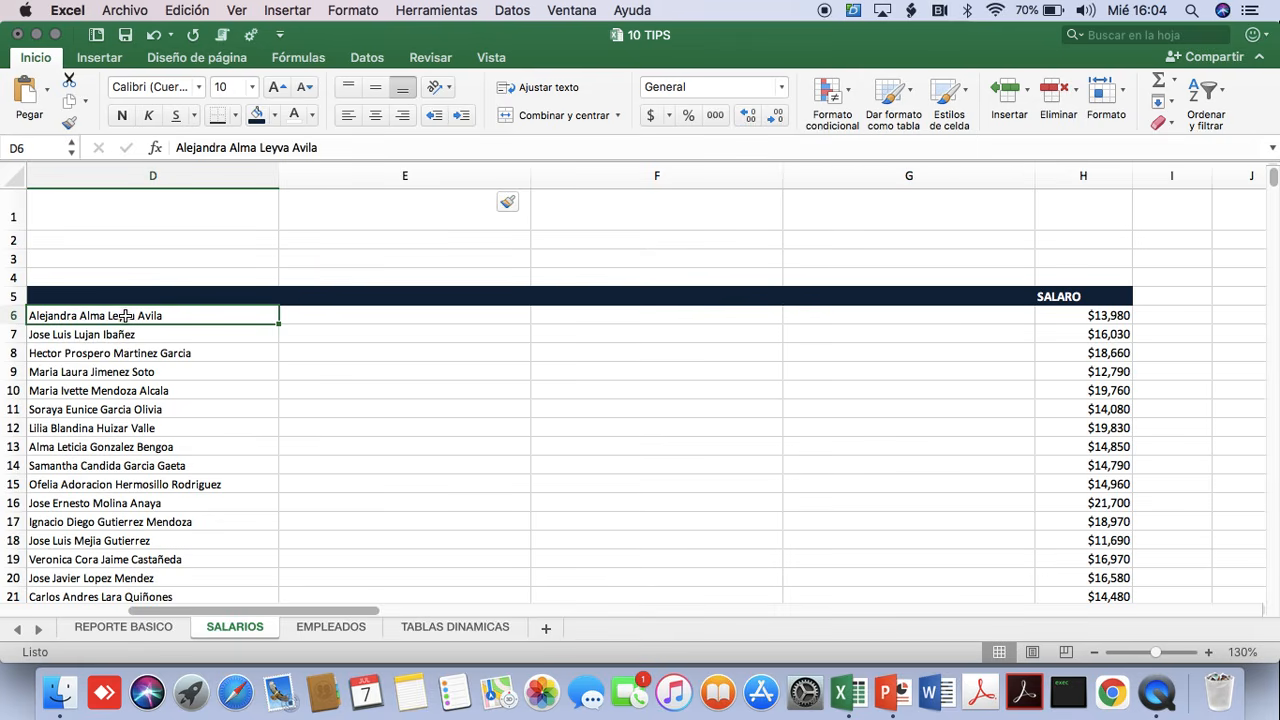
pyautogui.hotkey('ctrl', 'shift', 'Down')
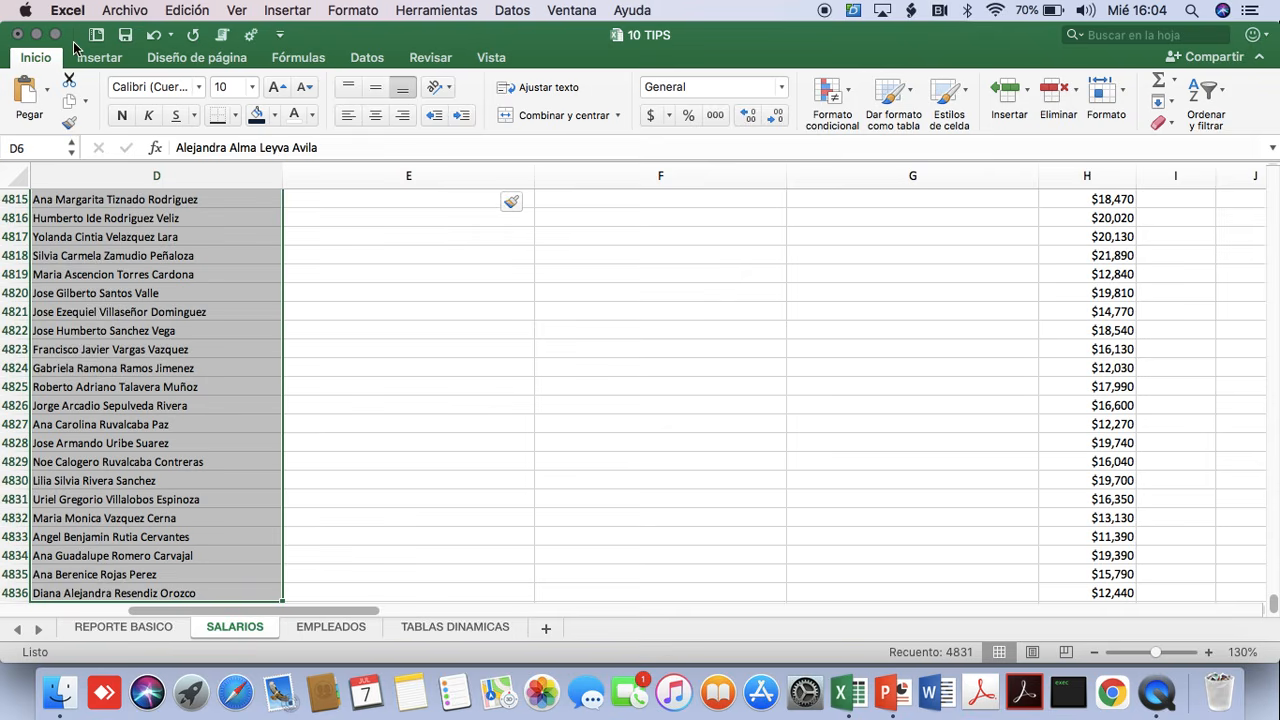
pyautogui.click(365, 60)
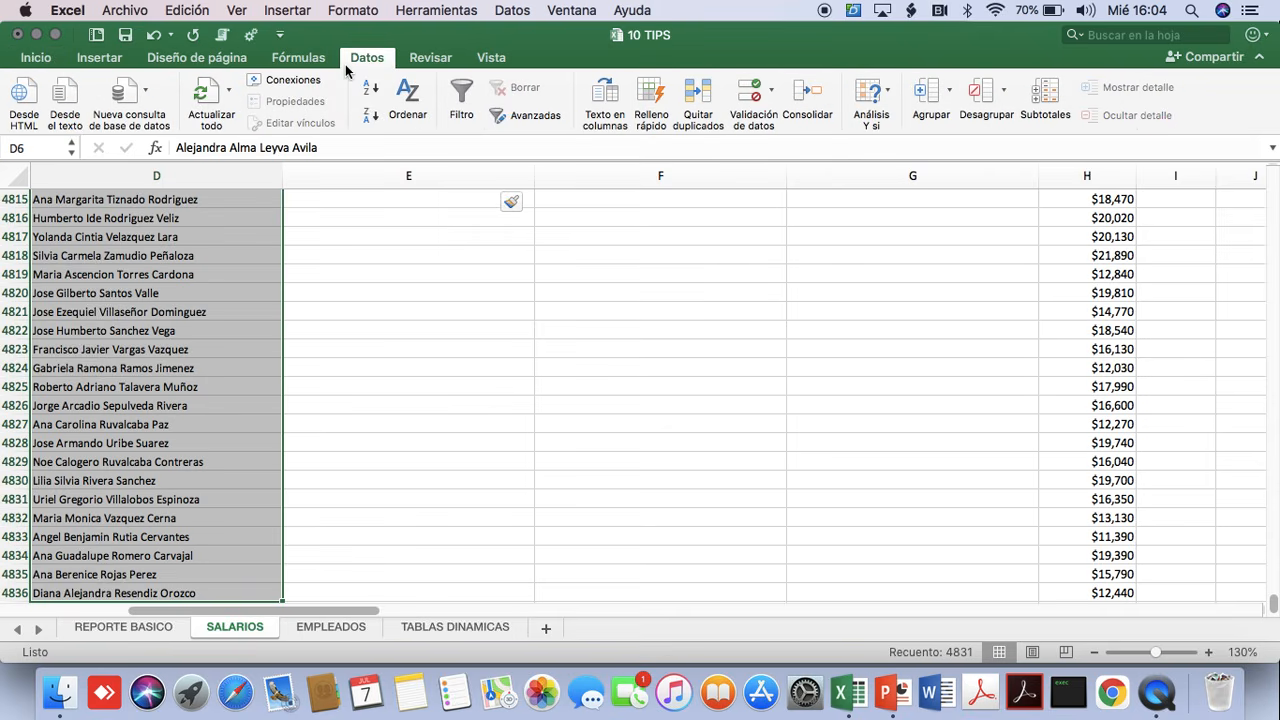
pyautogui.click(604, 100)
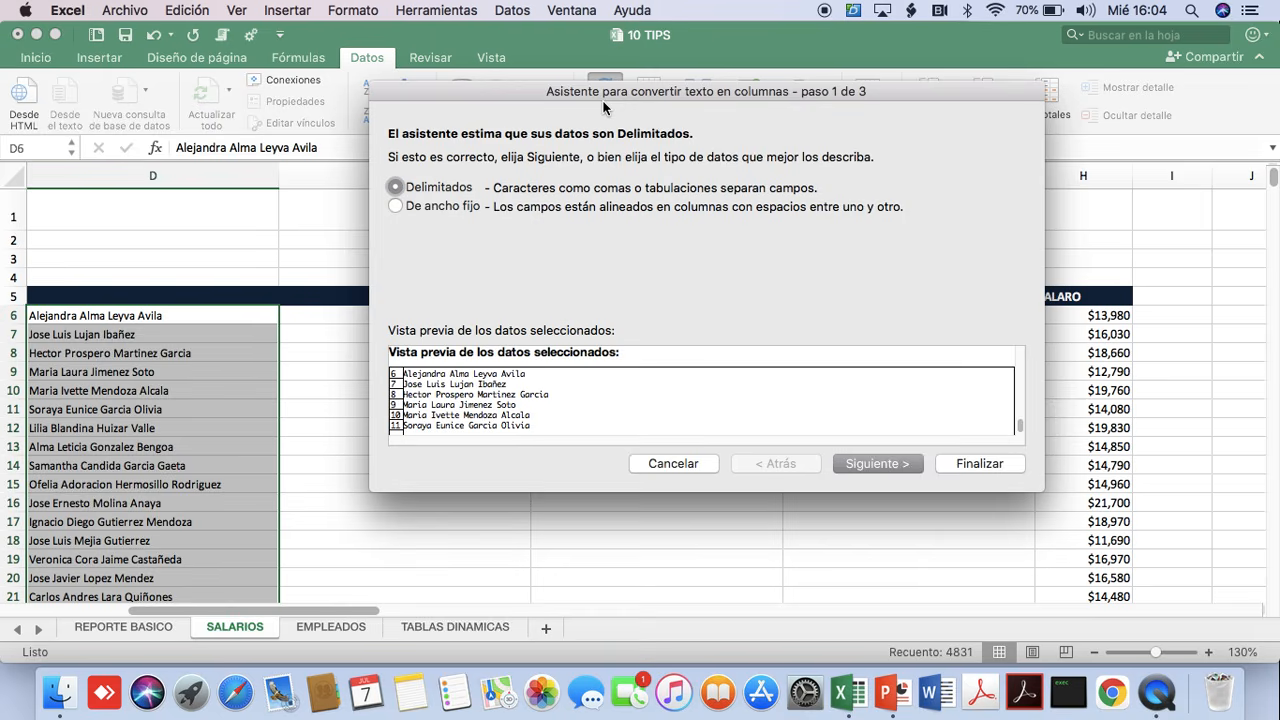
pyautogui.moveTo(520, 95); pyautogui.dragTo(534, 140)
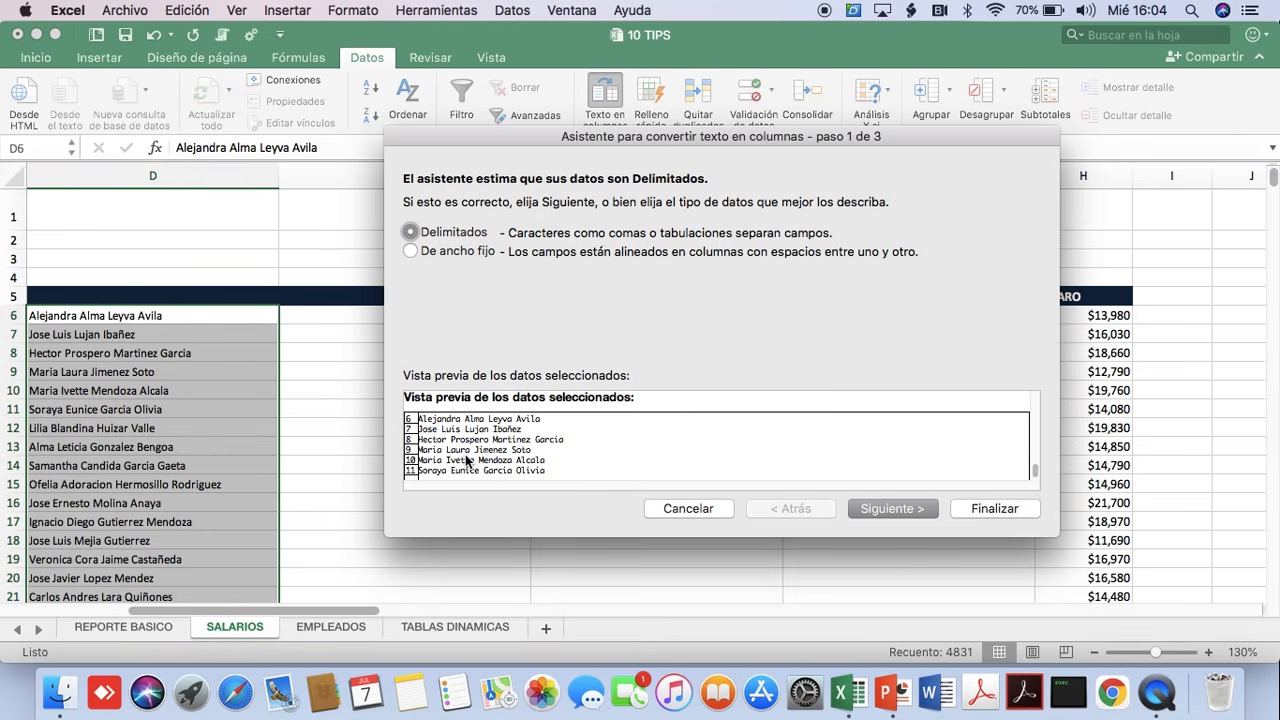
pyautogui.click(883, 508)
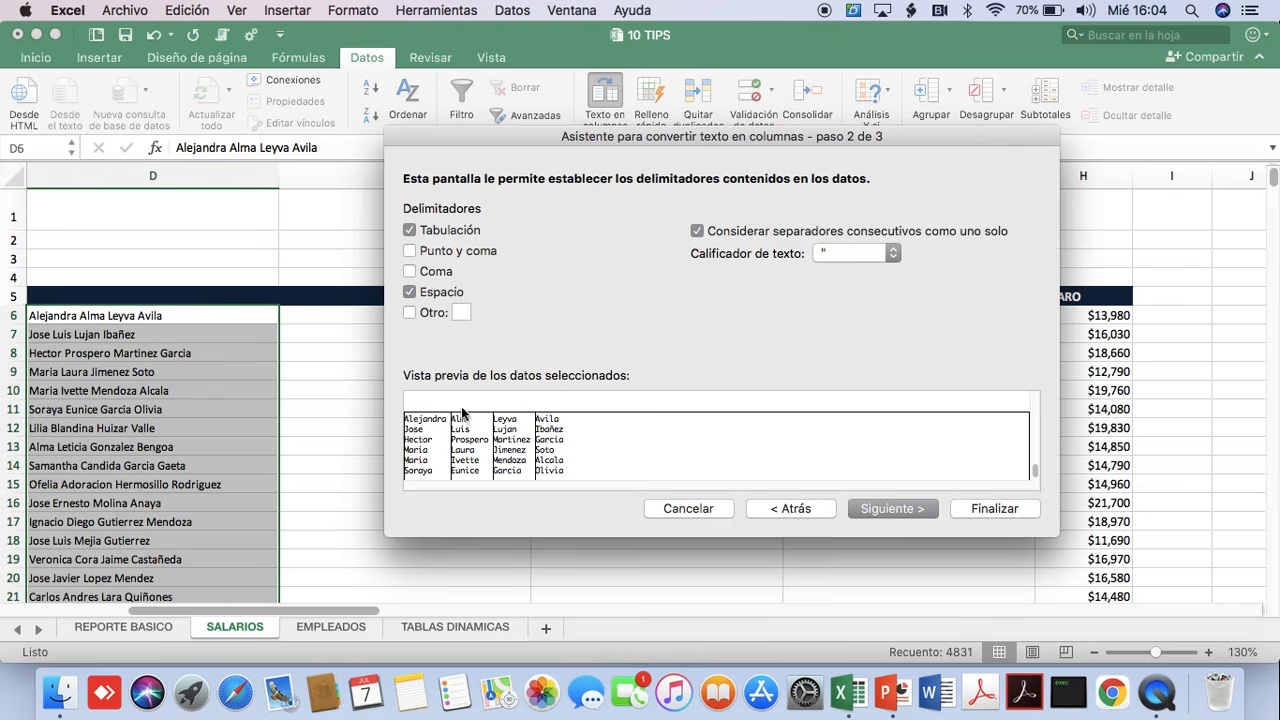
pyautogui.click(409, 292)
pyautogui.click(409, 292)
pyautogui.click(884, 510)
pyautogui.click(986, 516)
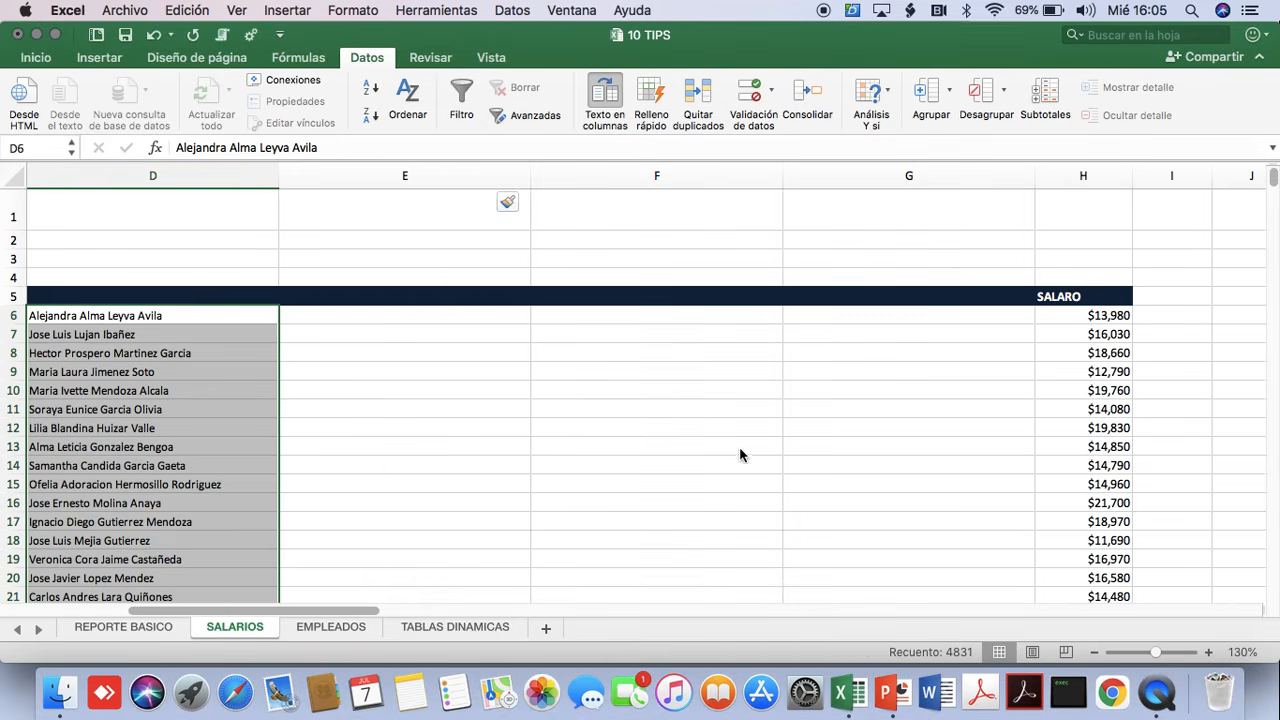
# Check the separated name parts in row 7, and open the EMPLEADOS sheet with the BUSCARV data.
pyautogui.click(418, 334)
pyautogui.press('Right')
pyautogui.press('Right')
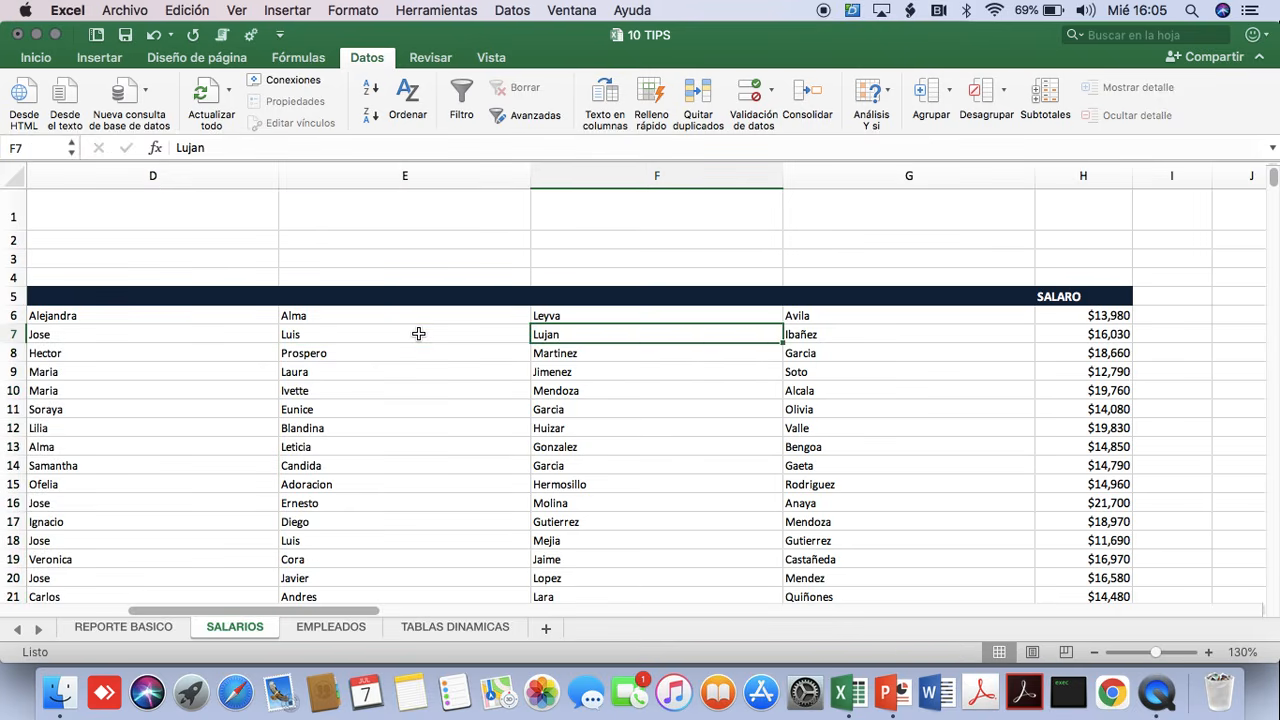
pyautogui.press('Left')
pyautogui.press('Left')
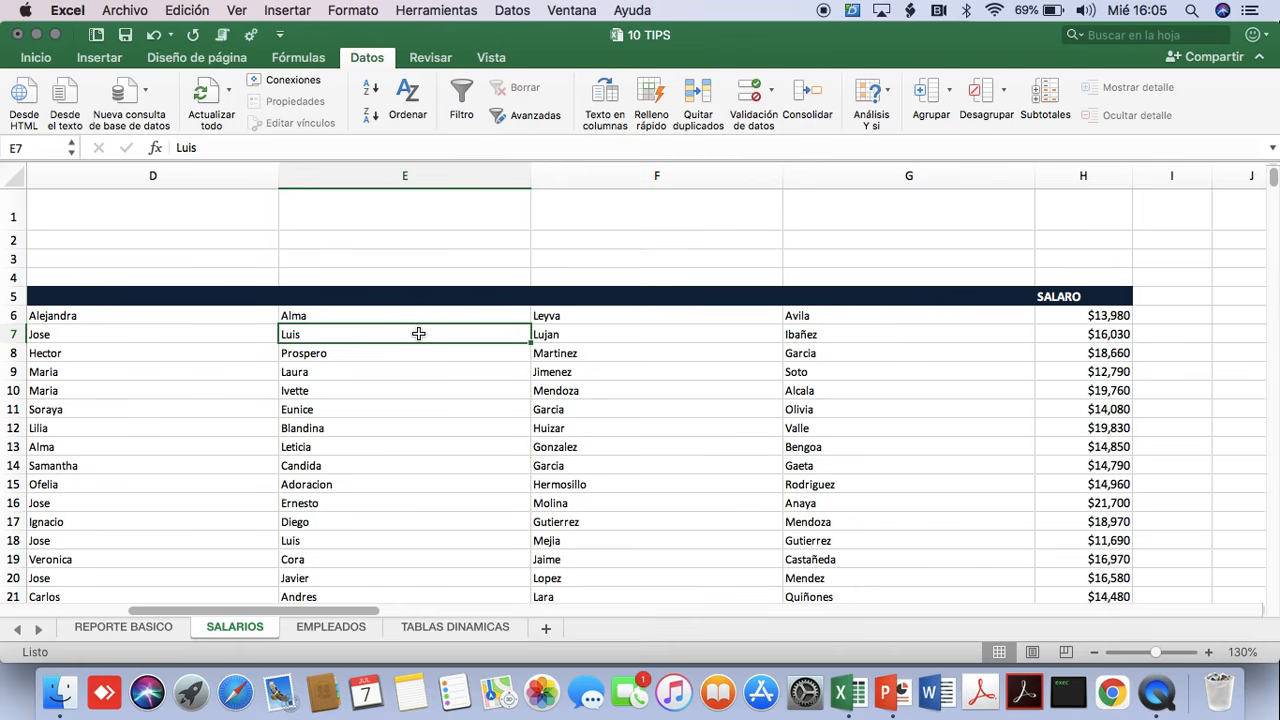
pyautogui.click(330, 630)
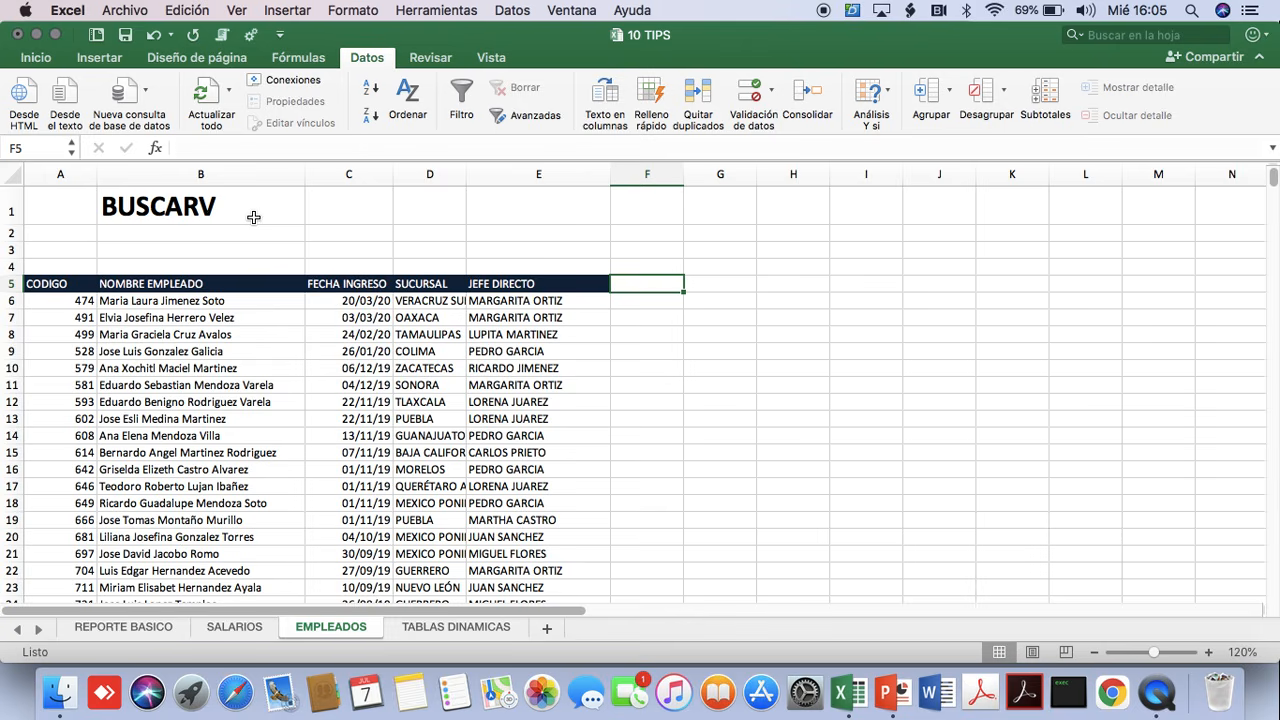
# Delete the converted and split name columns C through G on the SALARIOS sheet.
pyautogui.click(236, 628)
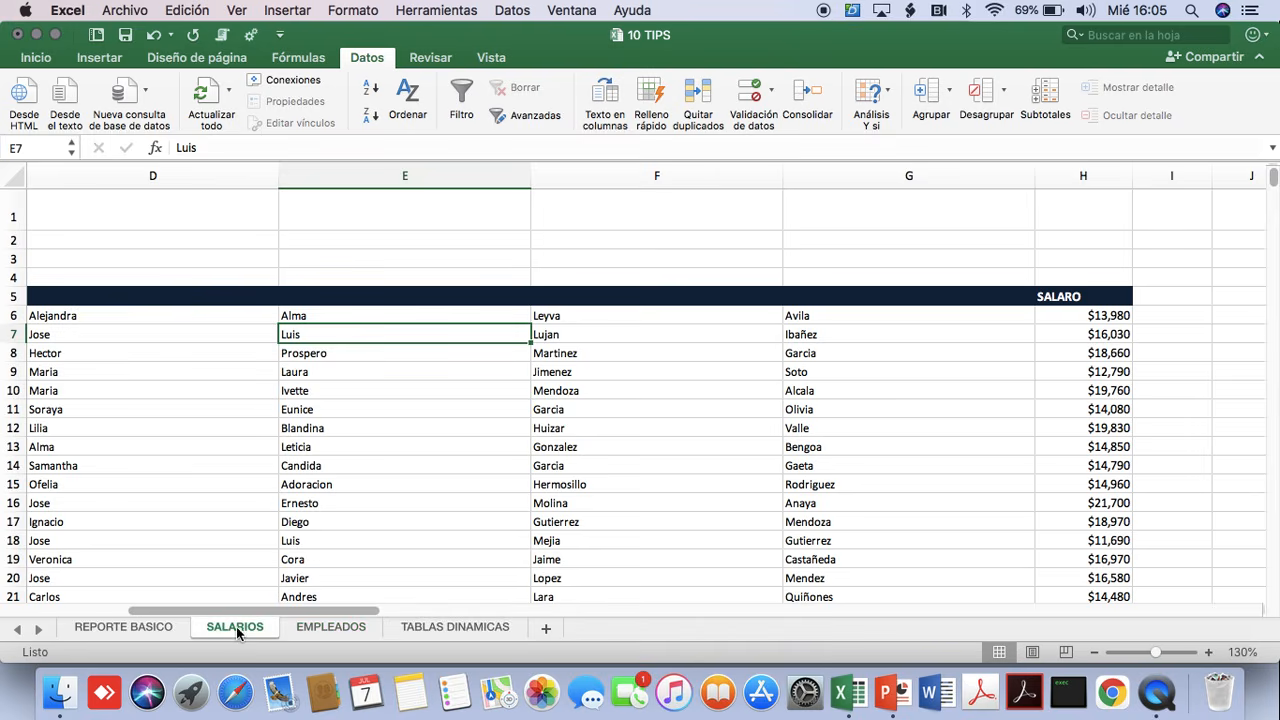
pyautogui.click(260, 614)
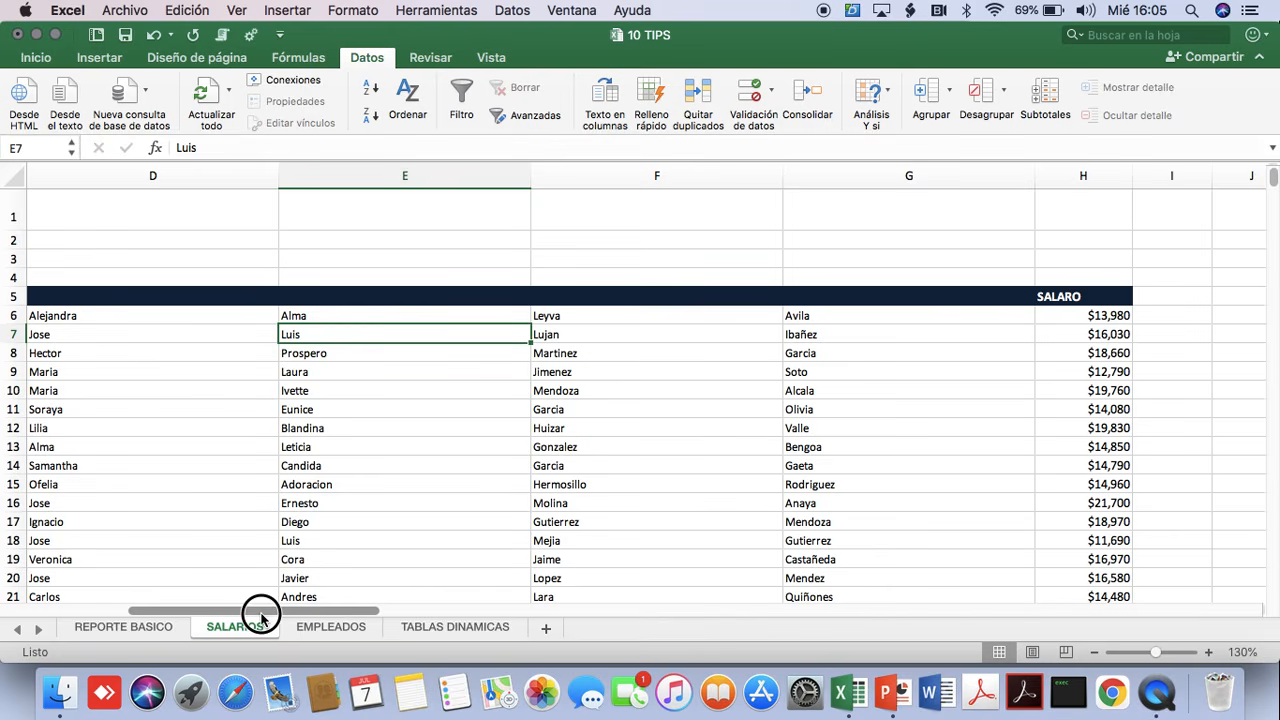
pyautogui.moveTo(260, 614); pyautogui.dragTo(12, 610)
pyautogui.click(461, 300)
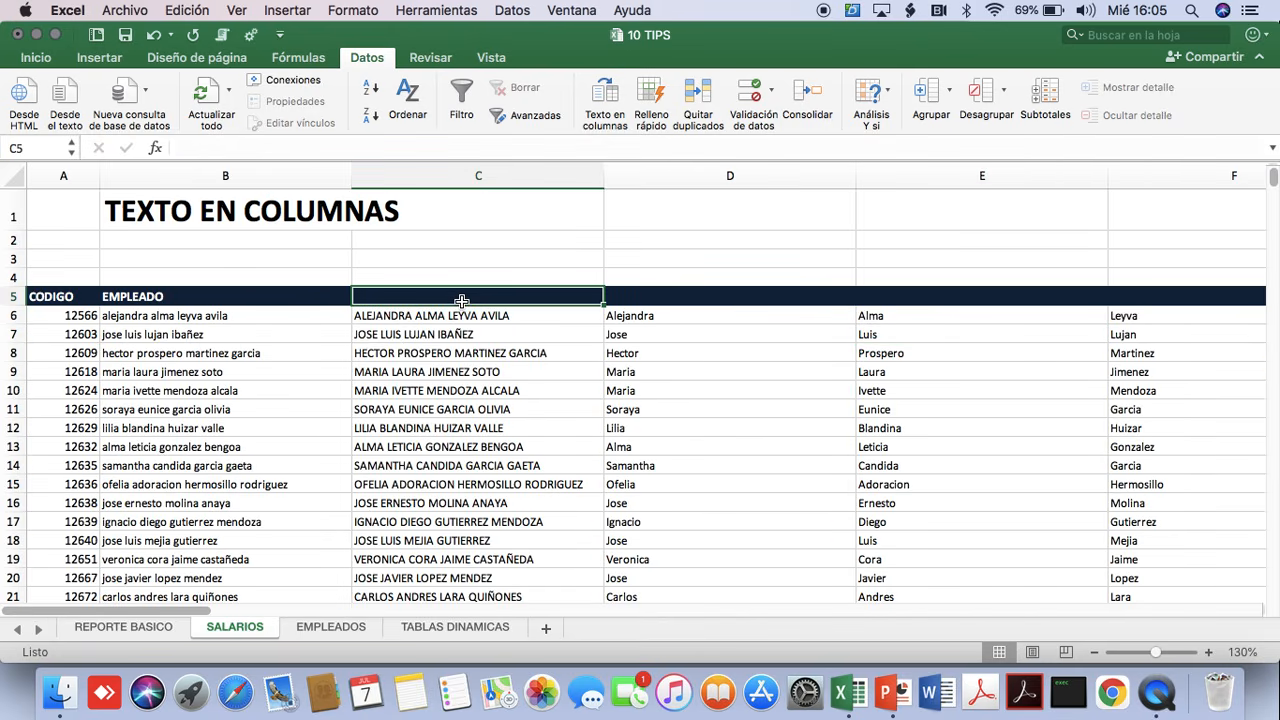
pyautogui.hotkey('ctrl', 'space')
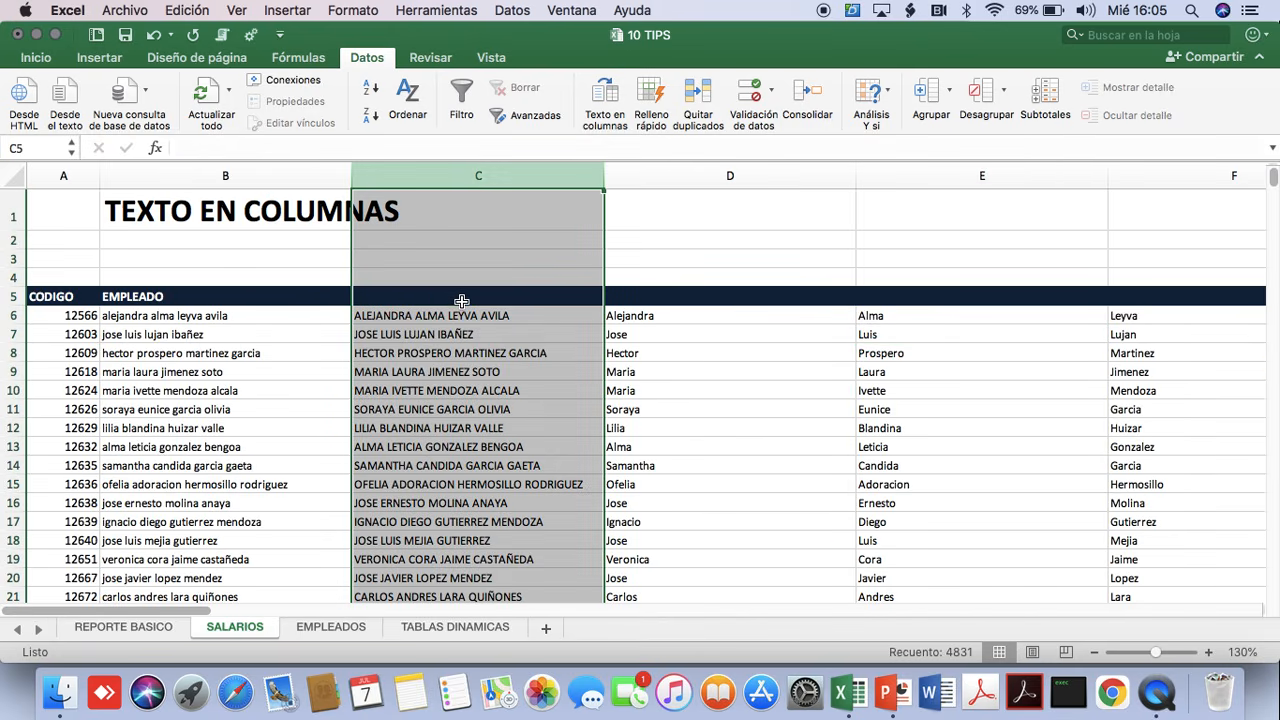
pyautogui.hotkey('shift', 'Right')
pyautogui.hotkey('shift', 'Right')
pyautogui.hotkey('shift', 'Right')
pyautogui.hotkey('shift', 'Right')
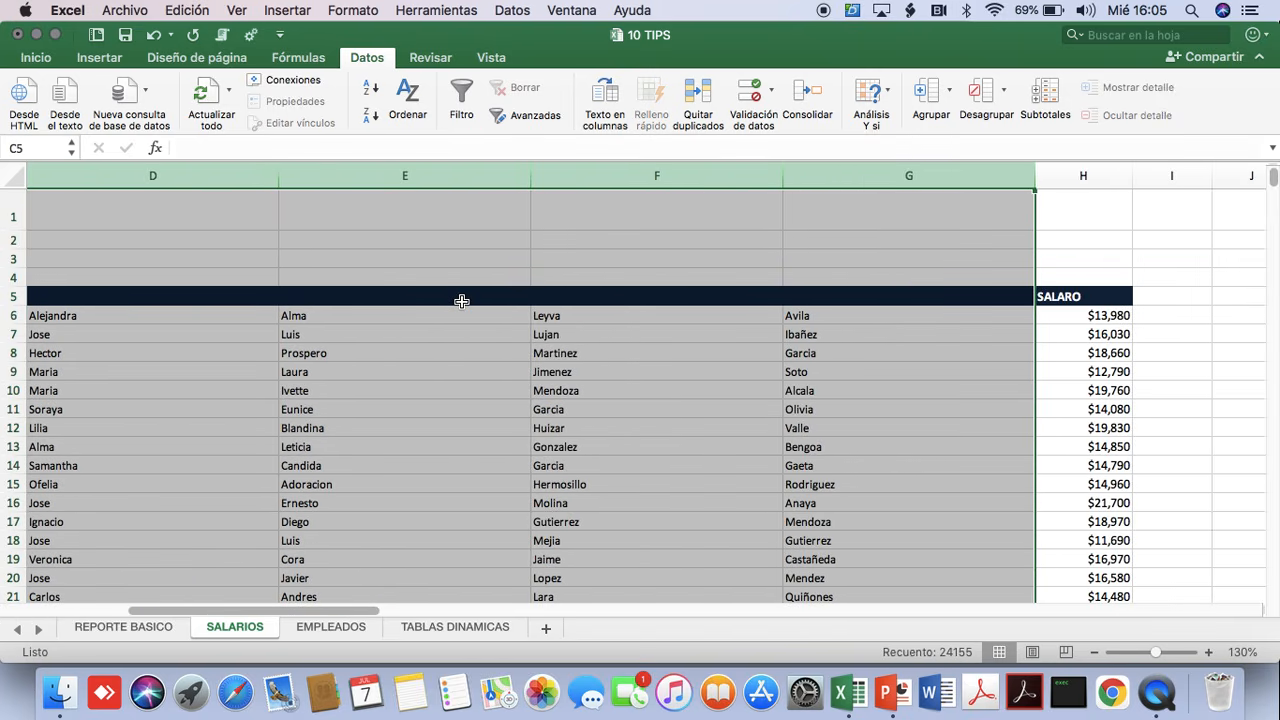
pyautogui.hotkey('ctrl', '-')
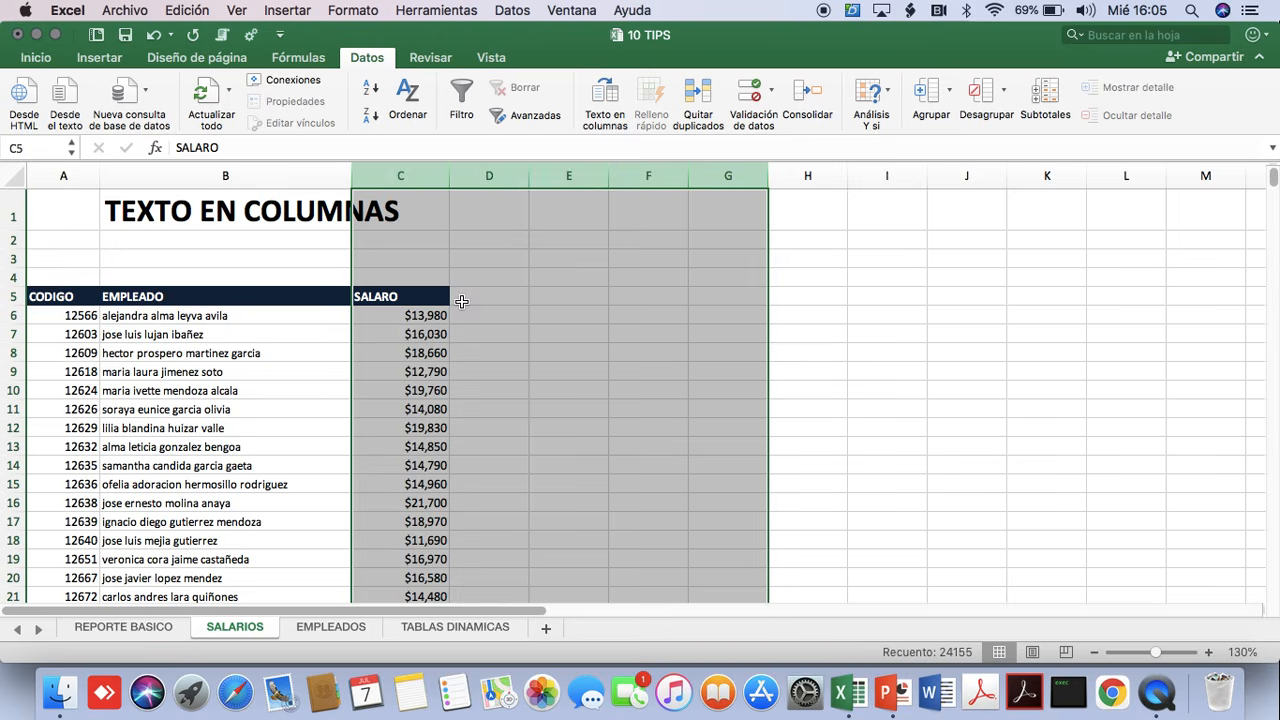
# Examine the EMPLEADO and SALARO columns of the salary table, including the last employee row.
pyautogui.press('Left')
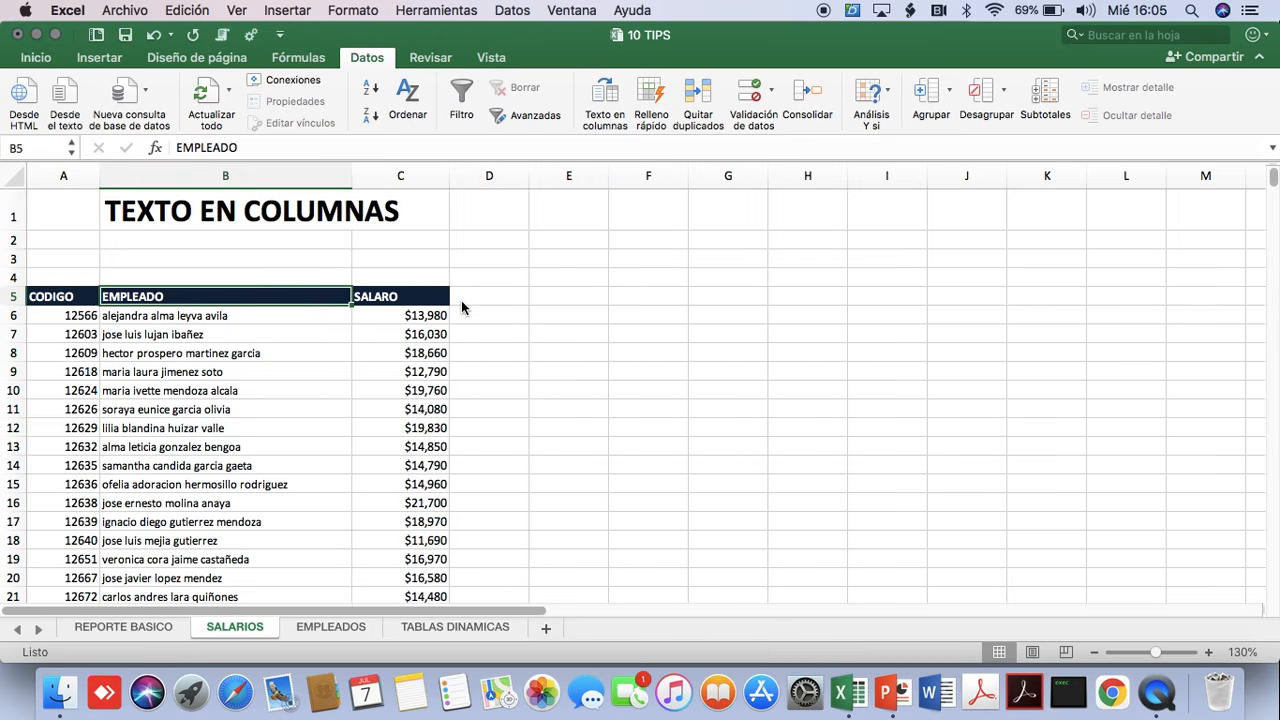
pyautogui.press('Down')
pyautogui.press('Down')
pyautogui.press('Down')
pyautogui.press('Down')
pyautogui.press('Down')
pyautogui.press('Down')
pyautogui.press('Down')
pyautogui.press('Down')
pyautogui.press('Down')
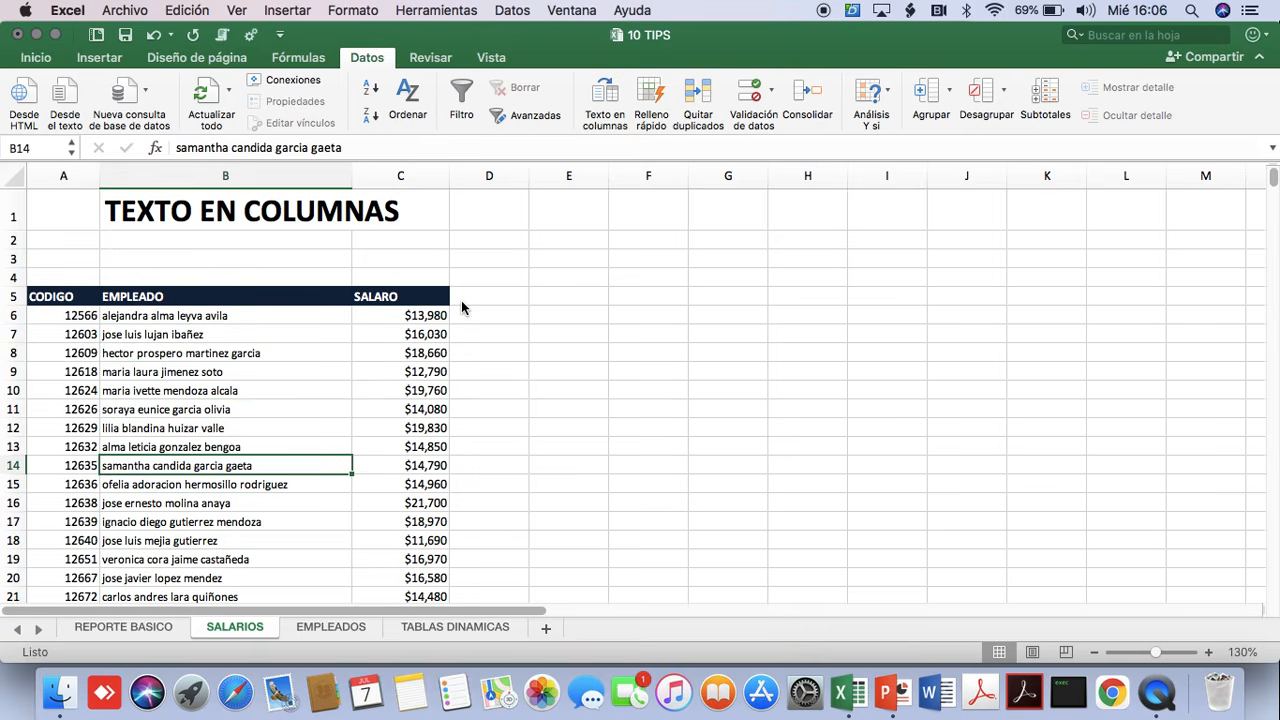
pyautogui.press('Right')
pyautogui.press('Up')
pyautogui.press('Up')
pyautogui.press('Up')
pyautogui.press('Up')
pyautogui.press('Up')
pyautogui.press('Up')
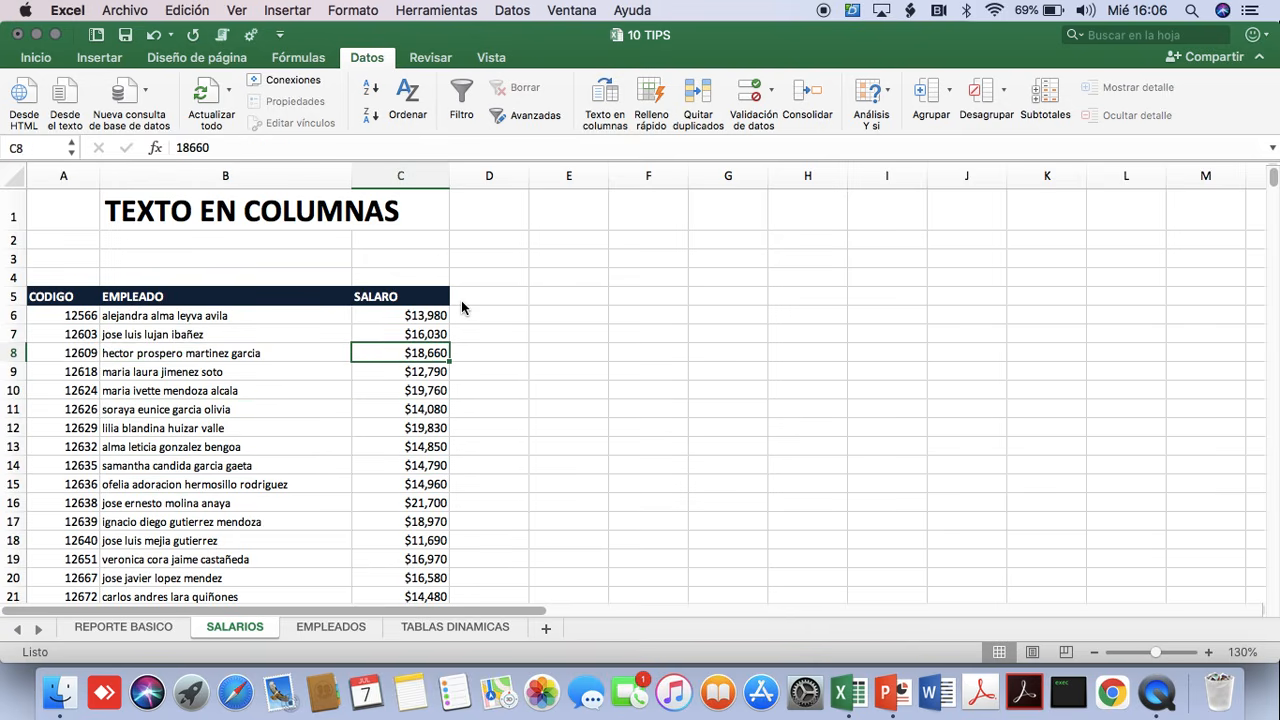
pyautogui.press('Down')
pyautogui.press('Down')
pyautogui.press('Down')
pyautogui.press('Down')
pyautogui.press('Left')
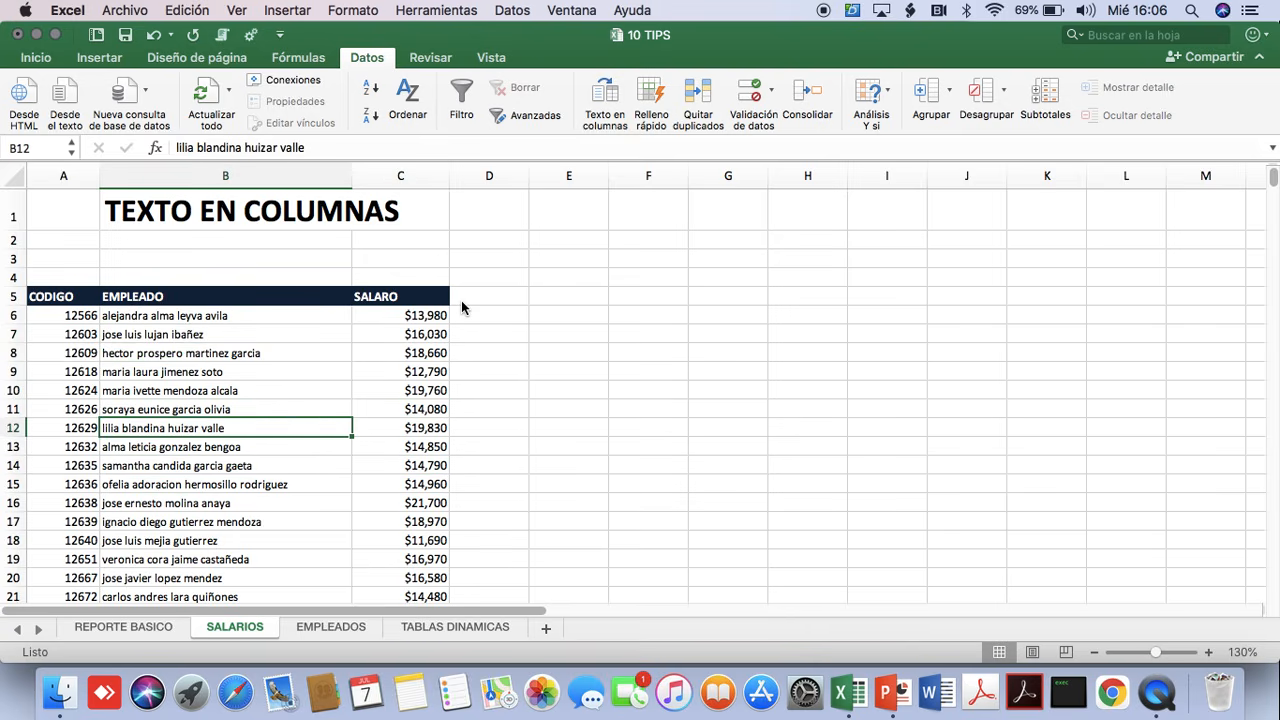
pyautogui.hotkey('ctrl', 'Down')
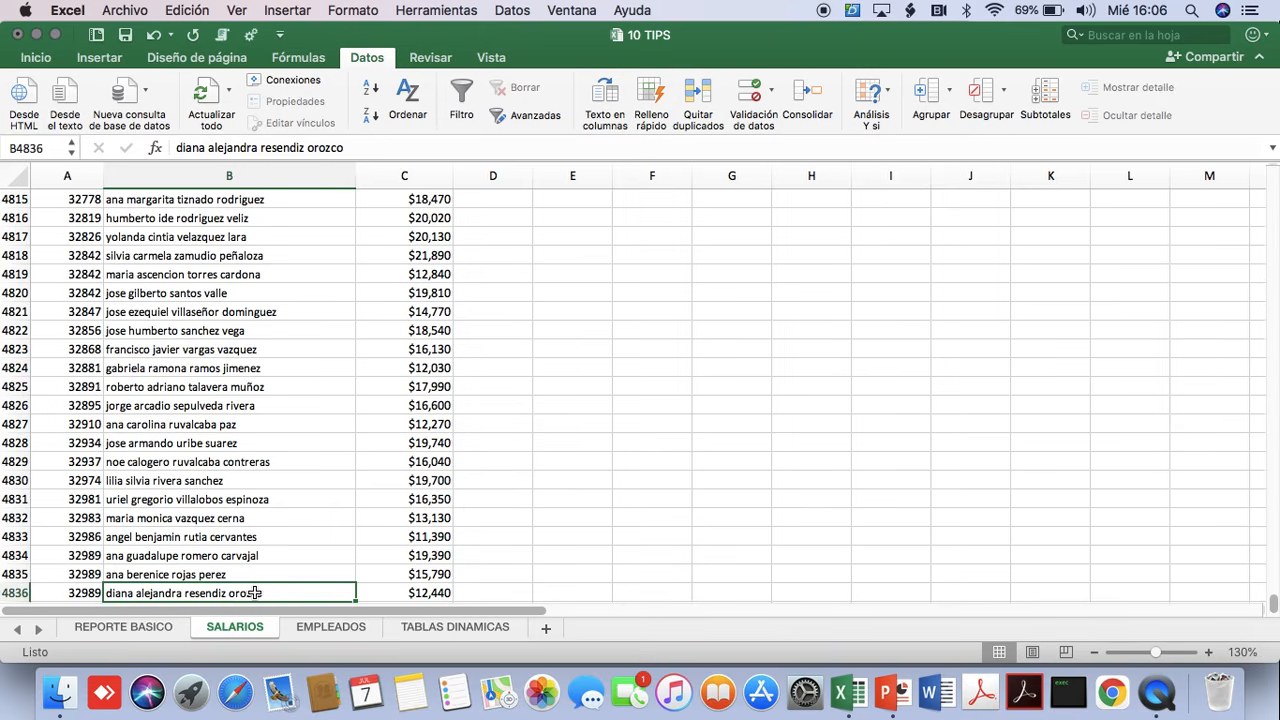
pyautogui.hotkey('ctrl', 'Up')
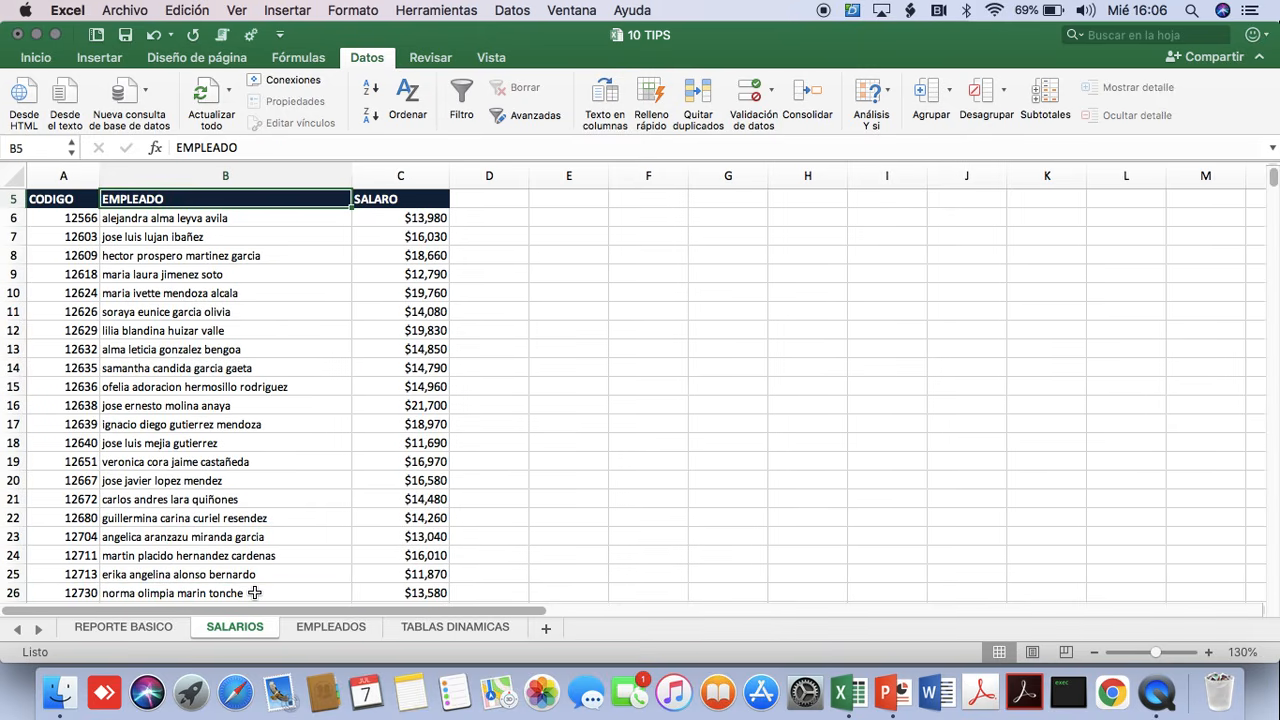
# Examine the EMPLEADOS table from its first to last employee name, plus its hire date and branch columns.
pyautogui.click(331, 628)
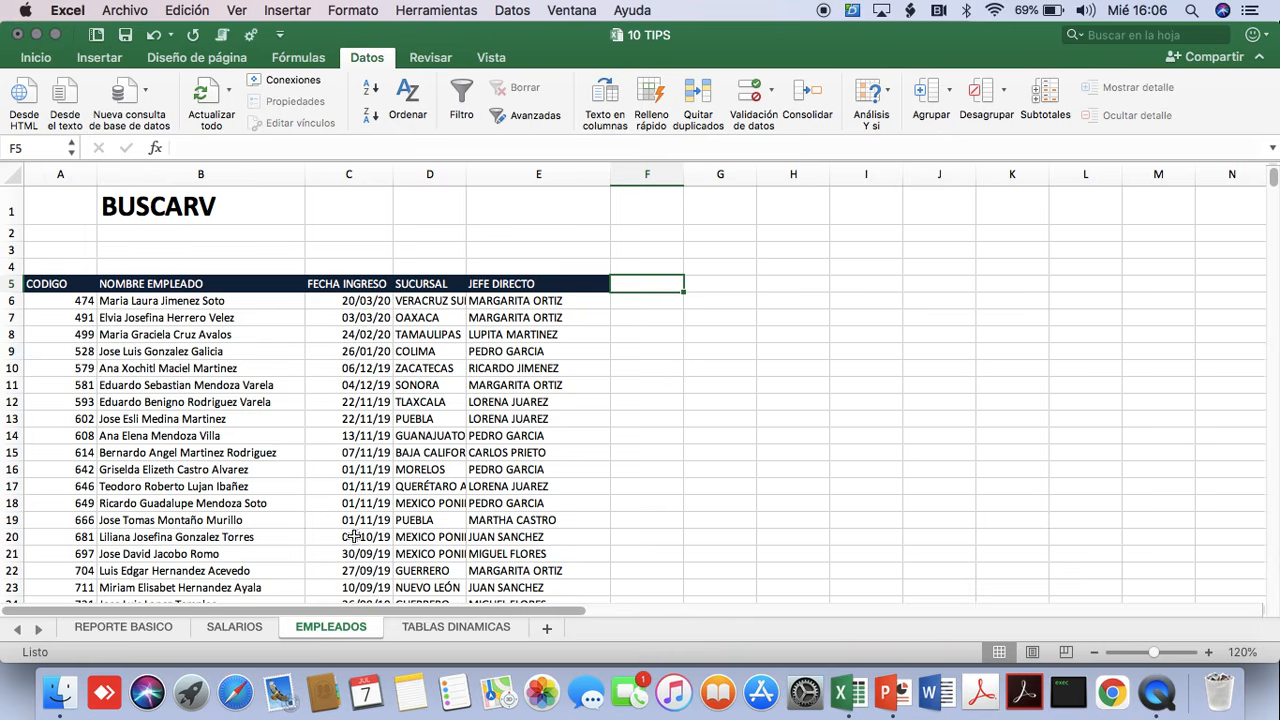
pyautogui.click(220, 302)
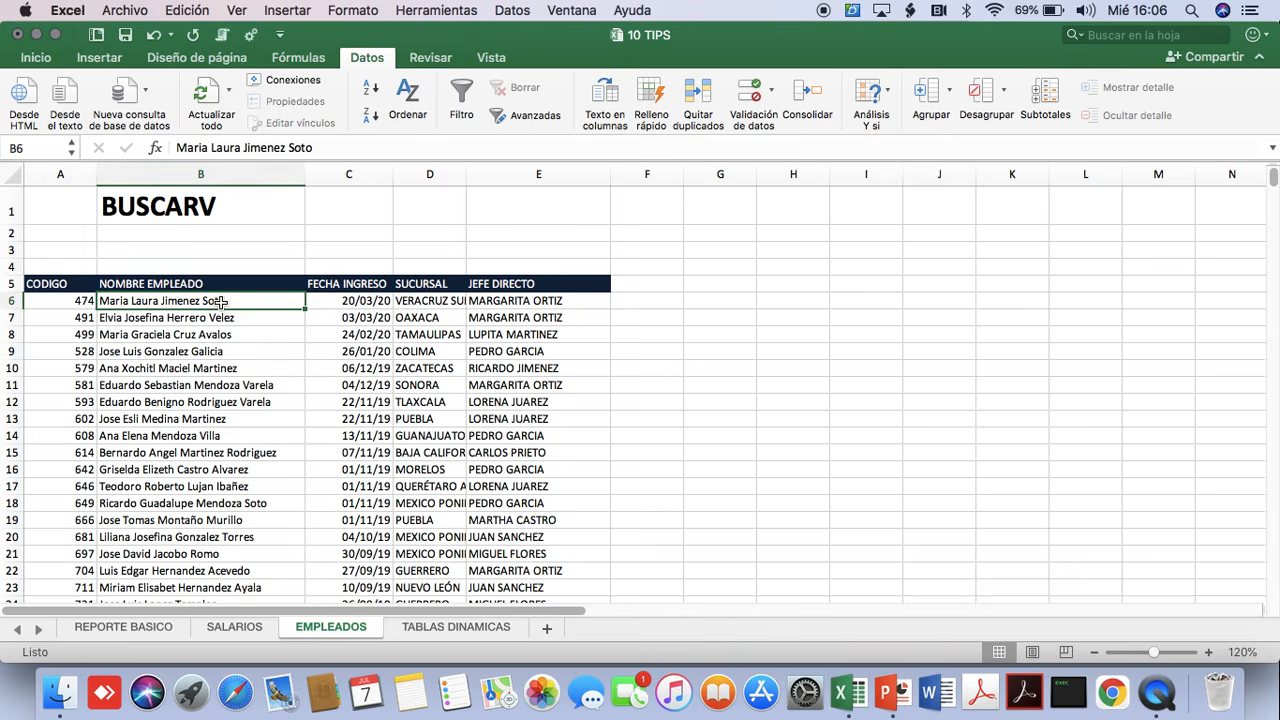
pyautogui.press('super+Down')
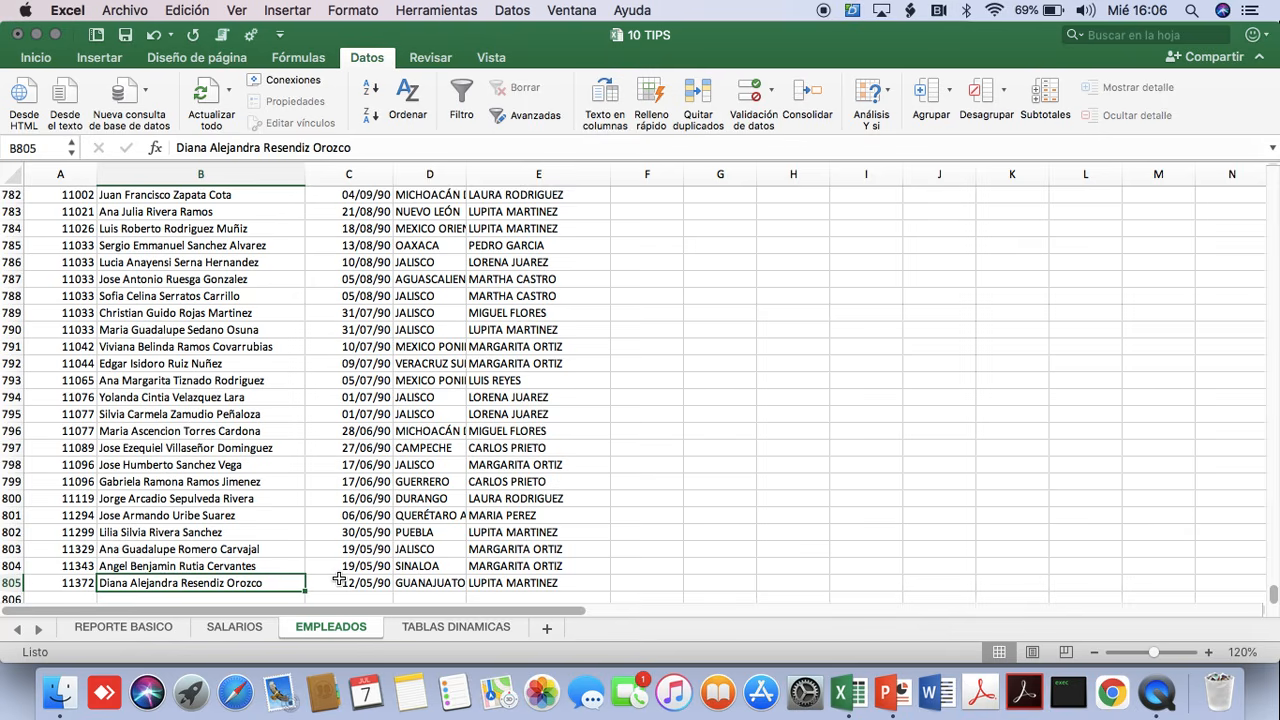
pyautogui.press('super+Up')
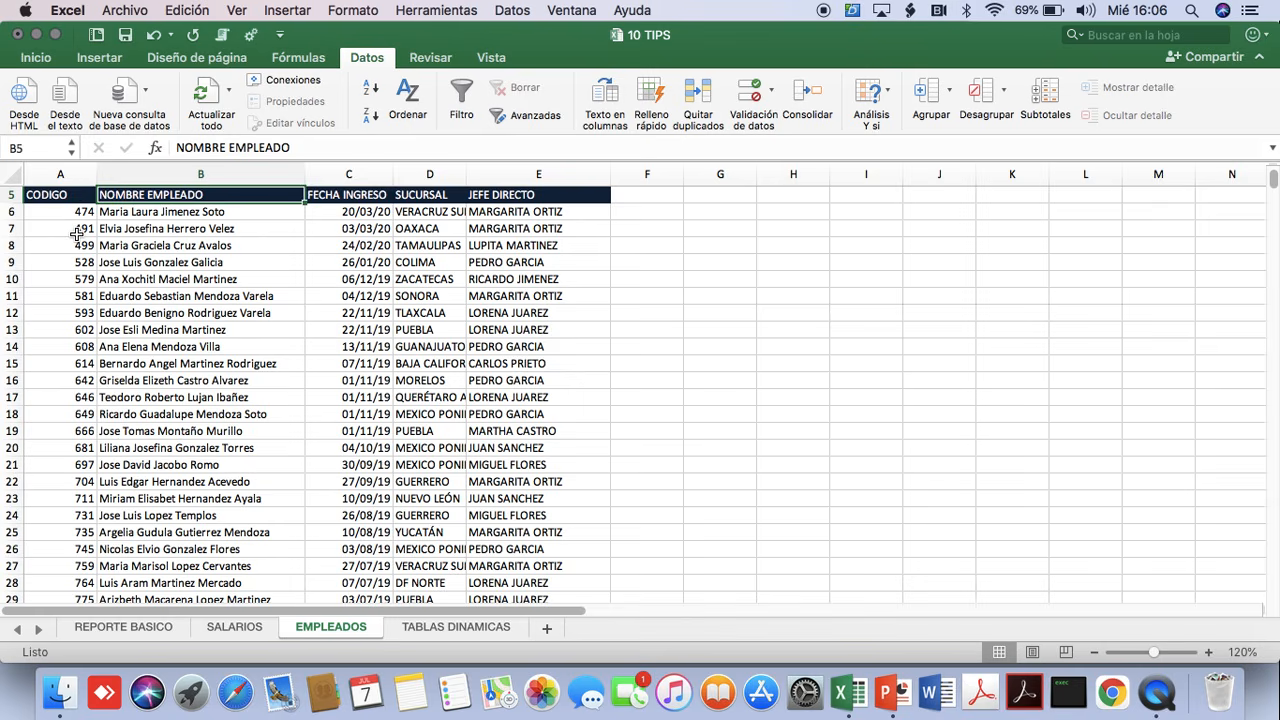
pyautogui.click(354, 262)
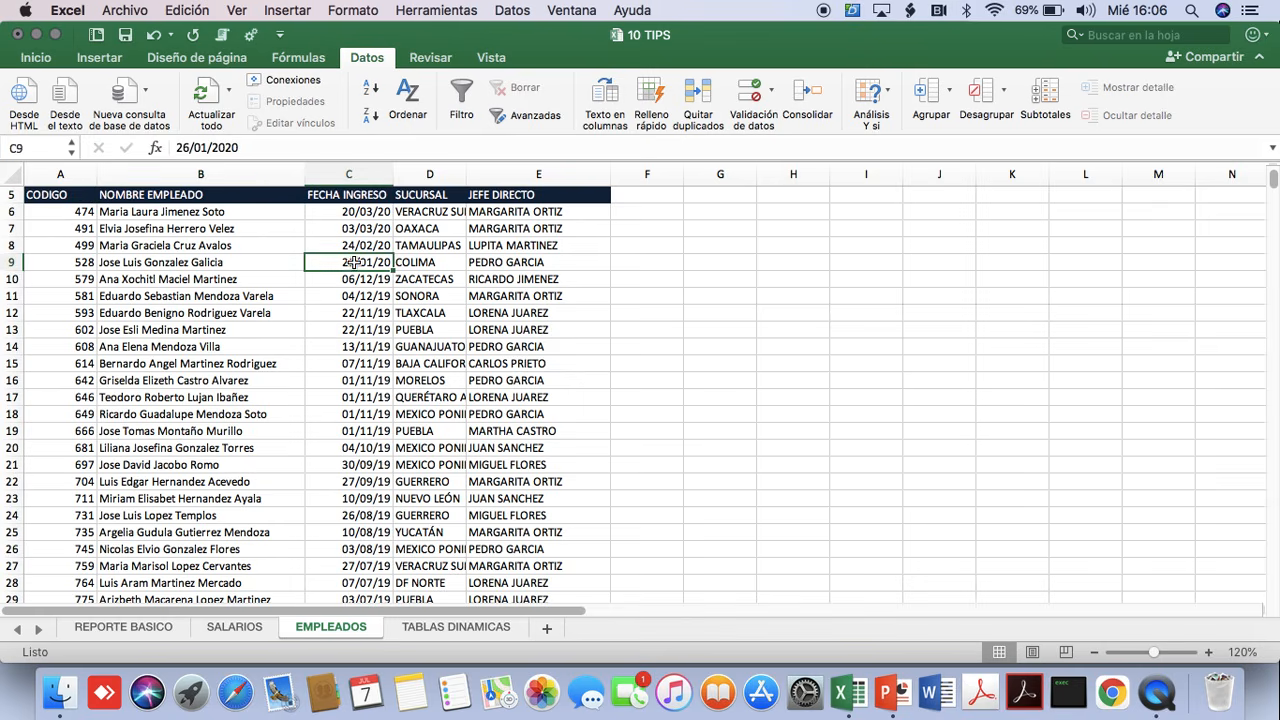
pyautogui.click(432, 229)
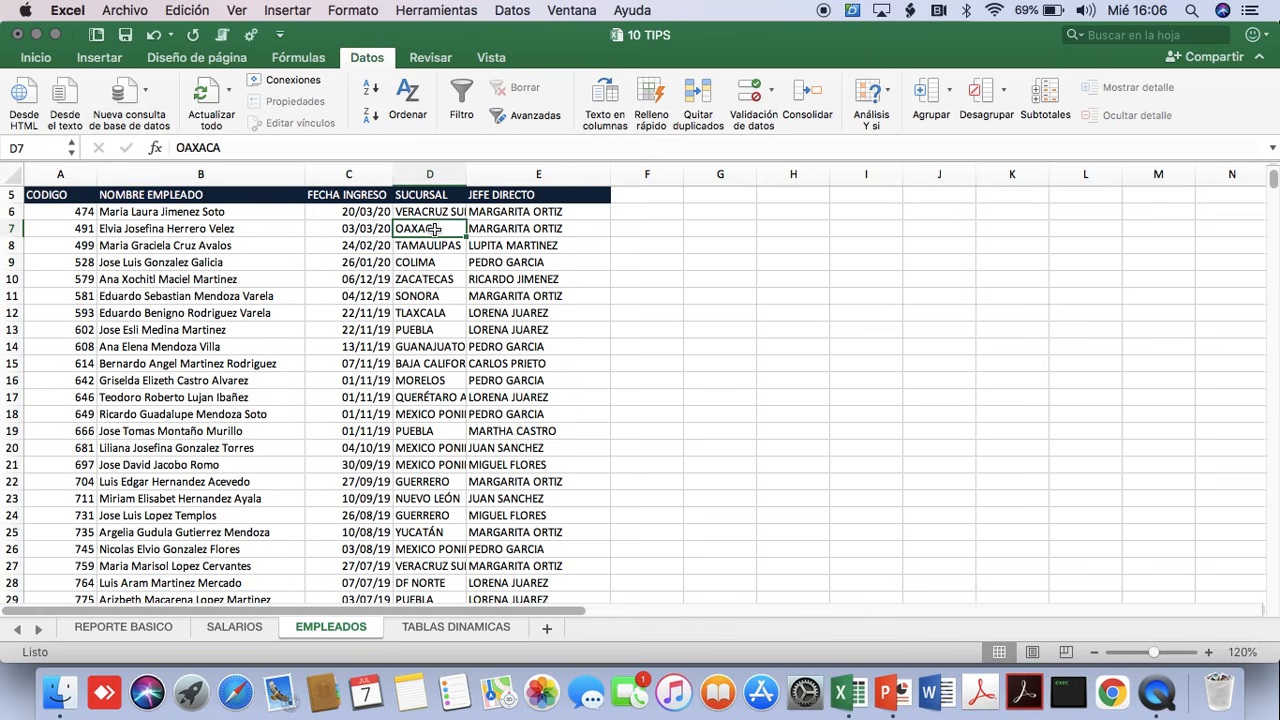
# Add the column header SALARIO in F5, beside JEFE DIRECTO on the EMPLEADOS sheet.
pyautogui.click(510, 251)
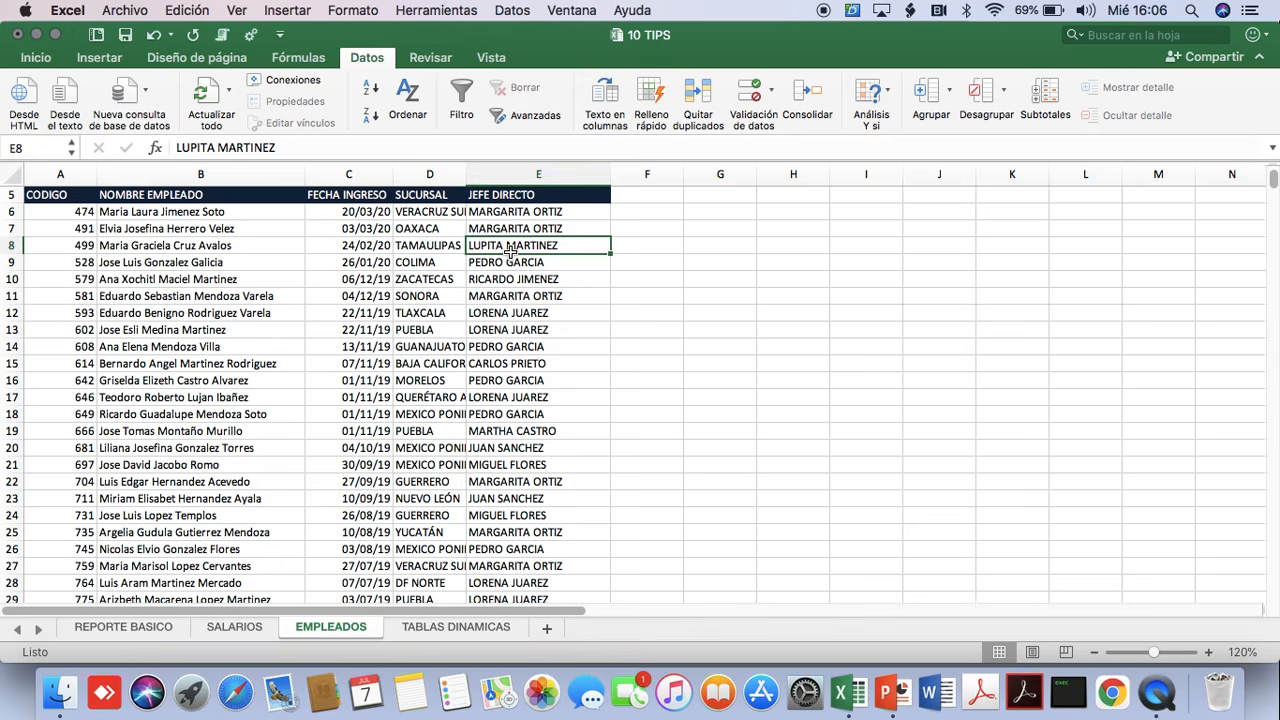
pyautogui.click(633, 197)
pyautogui.write('SALARIO')
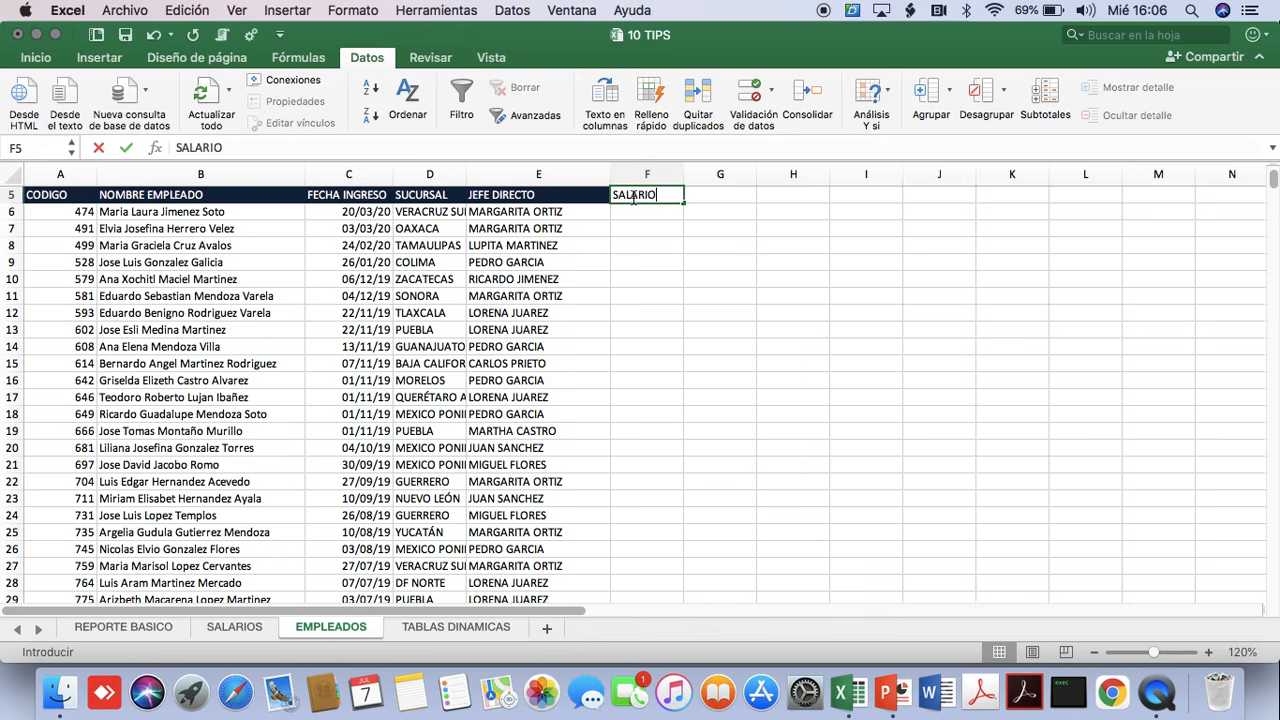
pyautogui.press('Return')
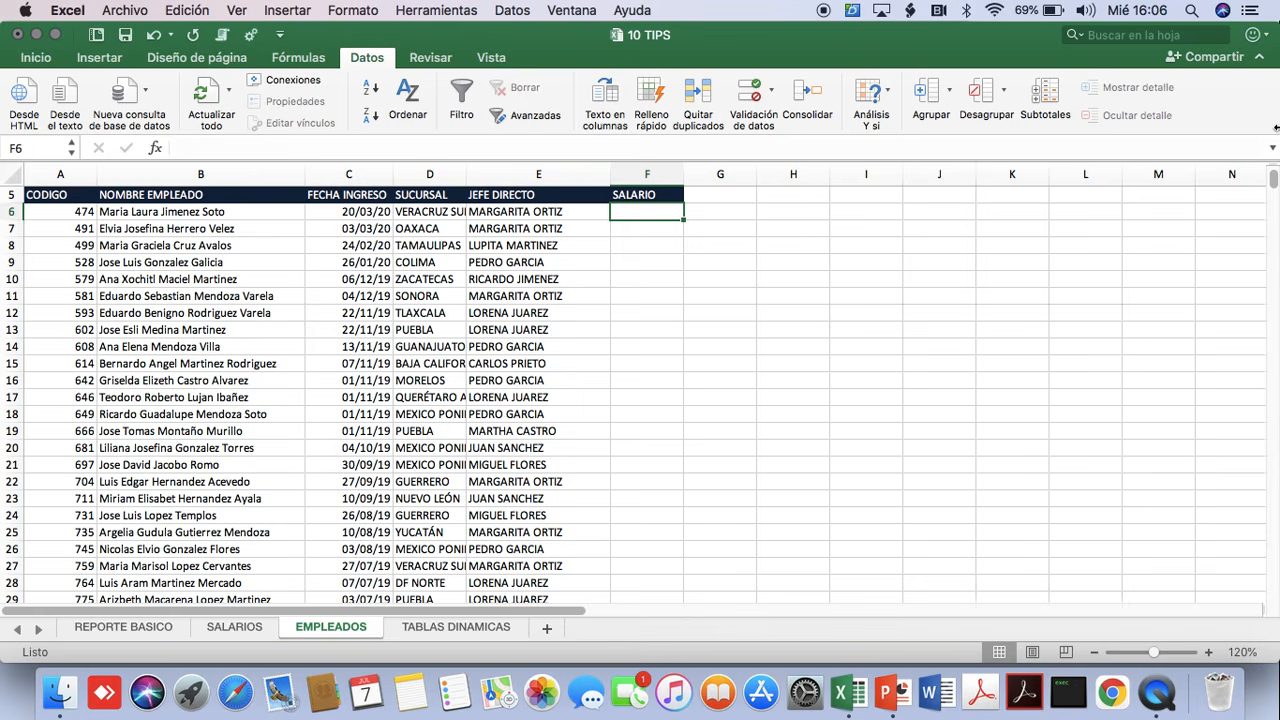
# Begin a BUSCARV formula in F6 with the employee name in B6 as the lookup value.
pyautogui.write('=BAS')
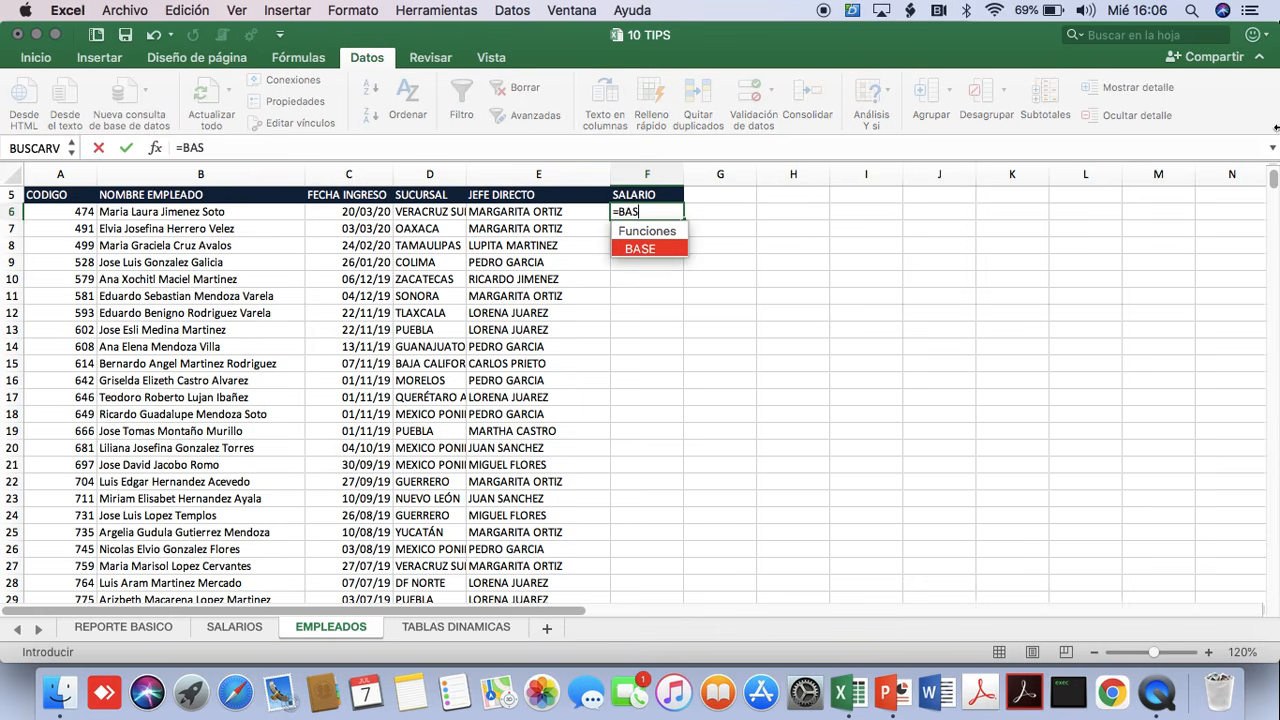
pyautogui.write('CARV')
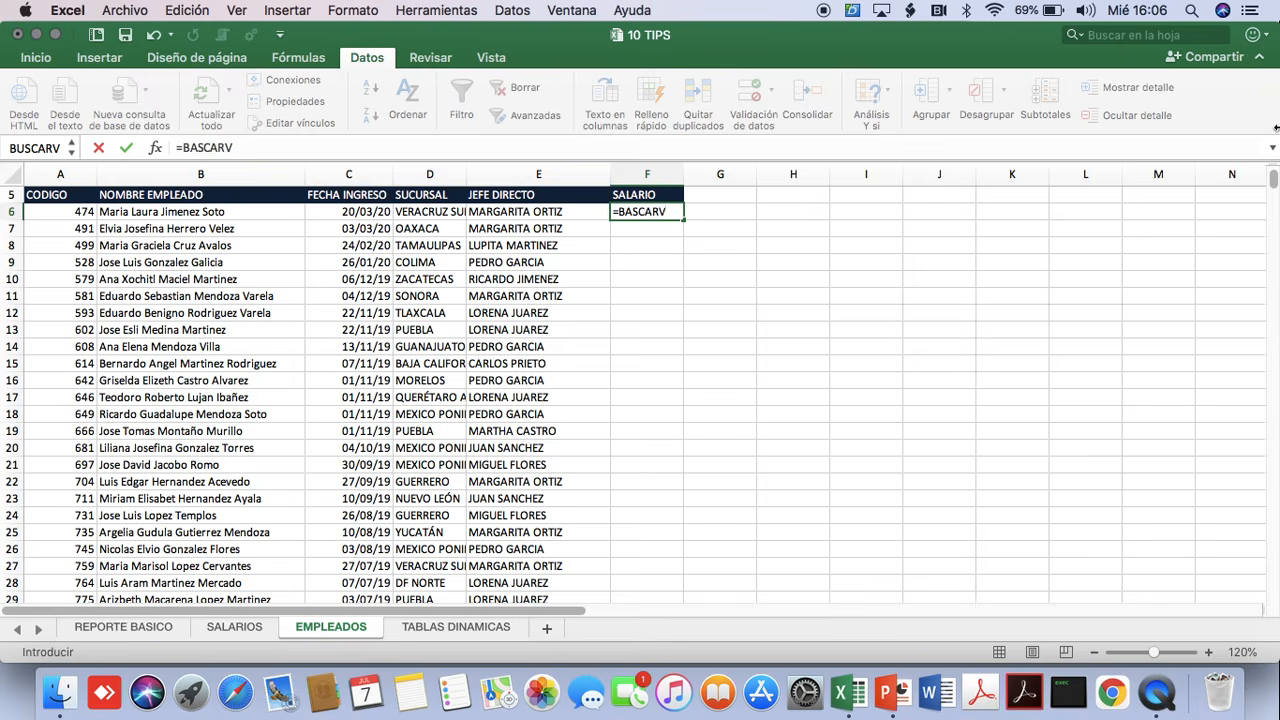
pyautogui.press('BackSpace')
pyautogui.press('BackSpace')
pyautogui.press('BackSpace')
pyautogui.press('BackSpace')
pyautogui.press('BackSpace')
pyautogui.press('BackSpace')
pyautogui.write('US')
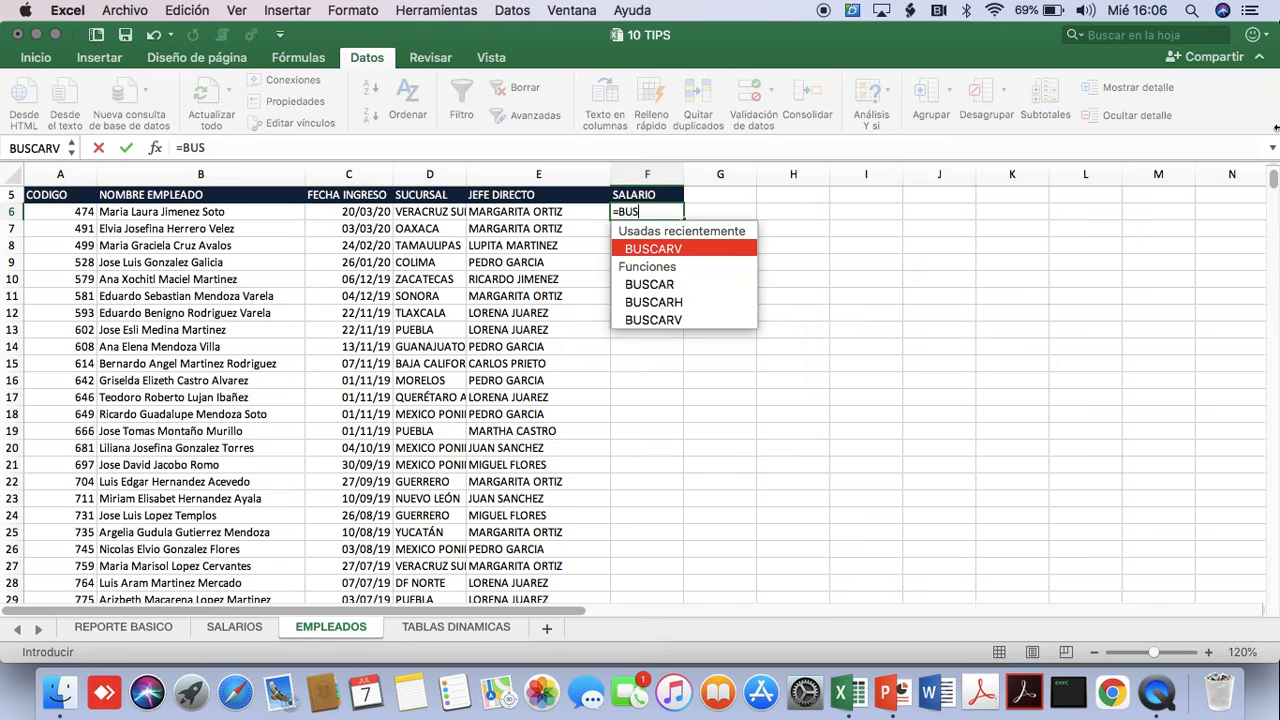
pyautogui.write('CARV')
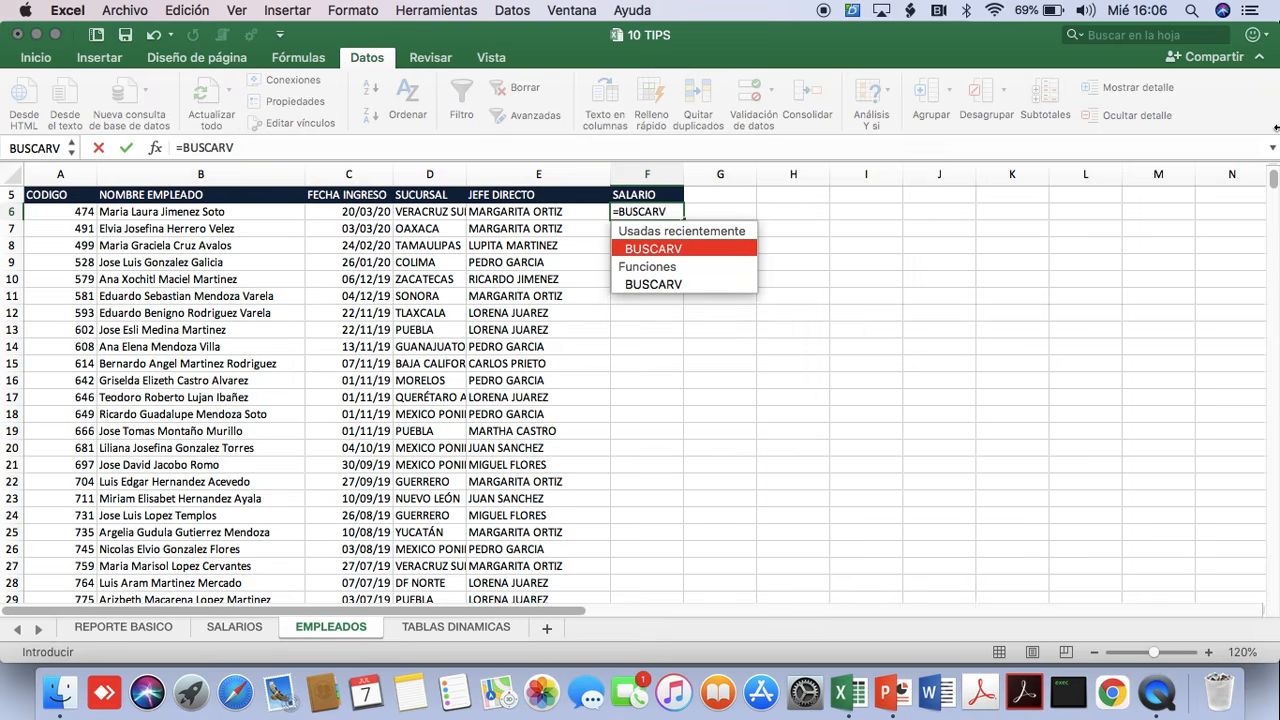
pyautogui.write(')')
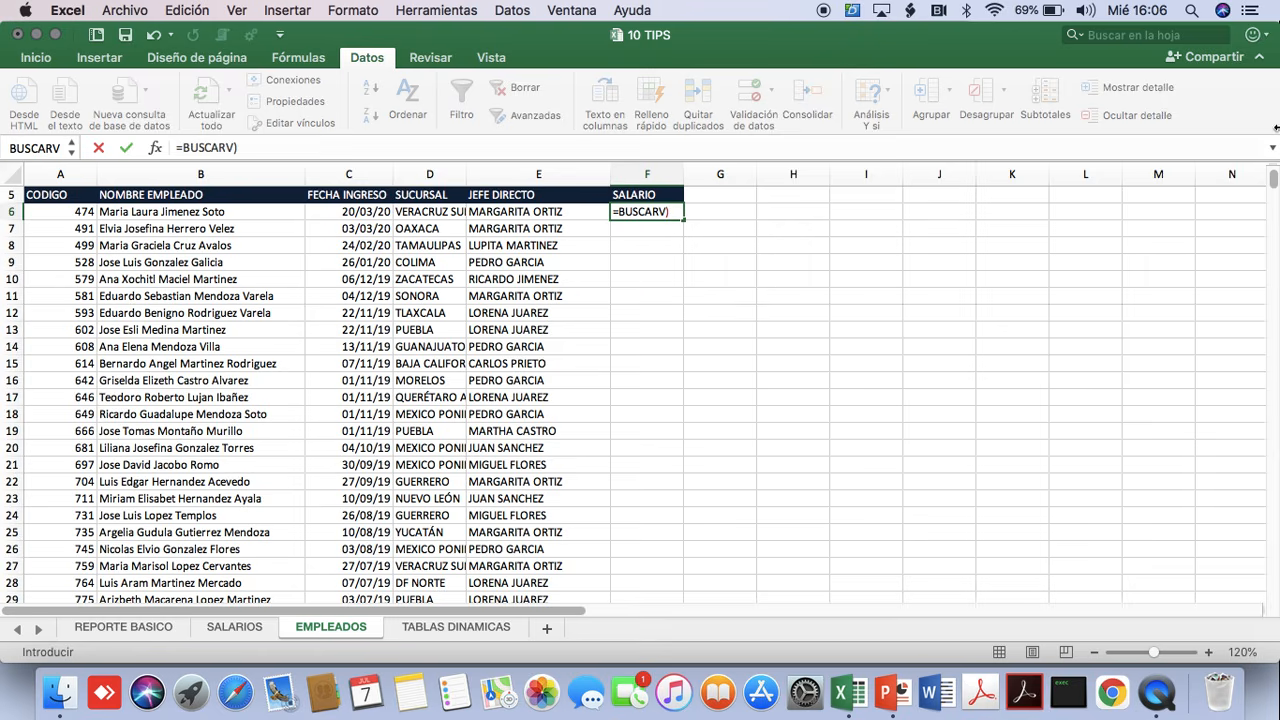
pyautogui.press('BackSpace')
pyautogui.write('(')
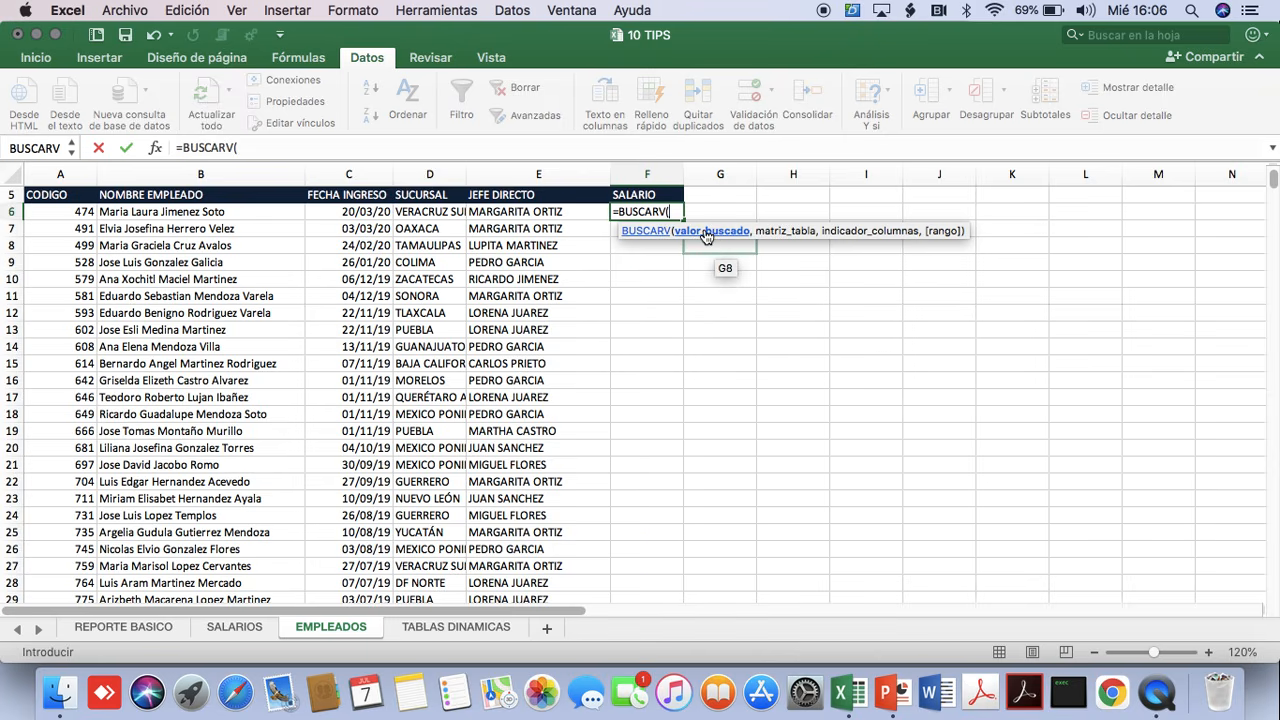
pyautogui.click(241, 217)
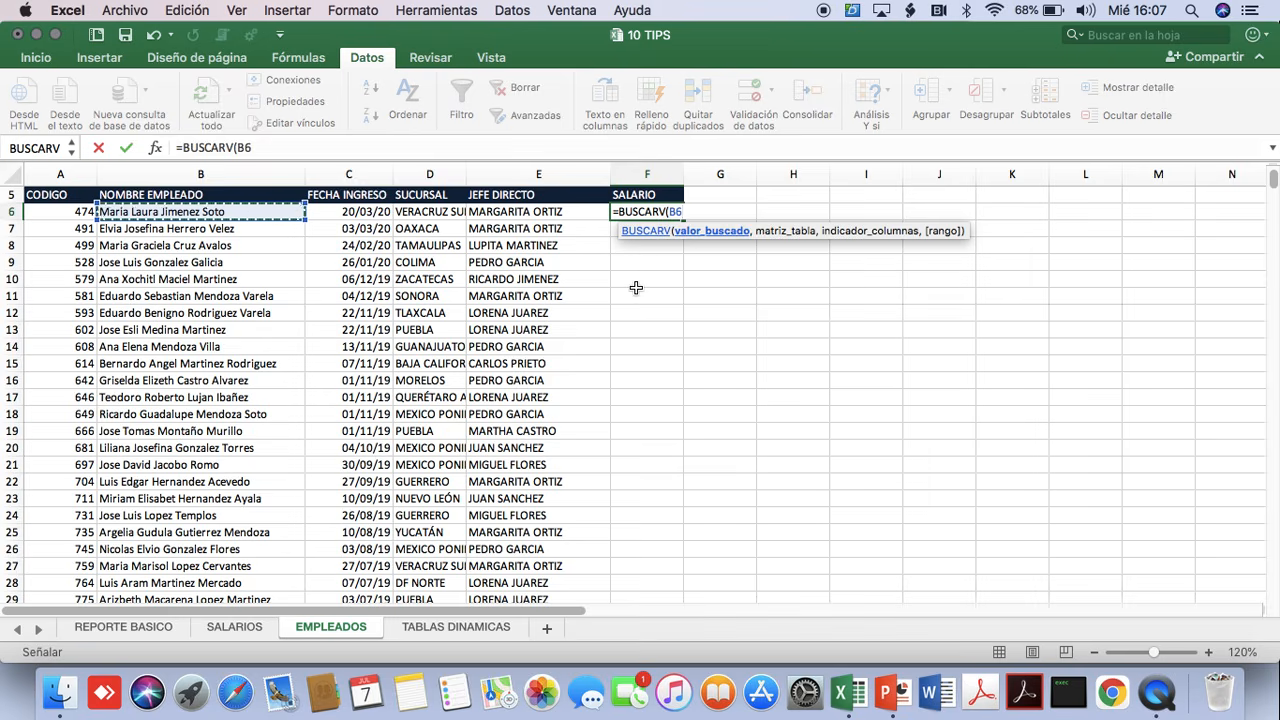
pyautogui.write(',')
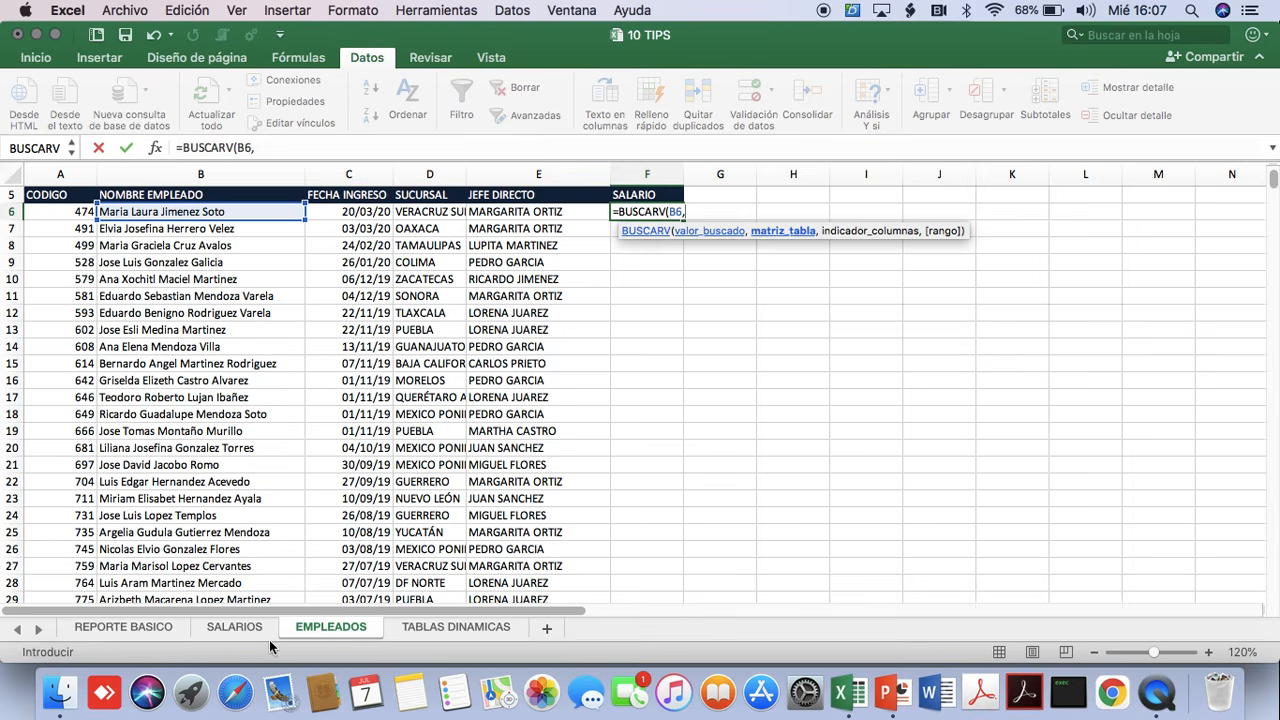
# Supply the range B6:C4836 of the SALARIOS sheet as the table array of the BUSCARV formula.
pyautogui.click(236, 627)
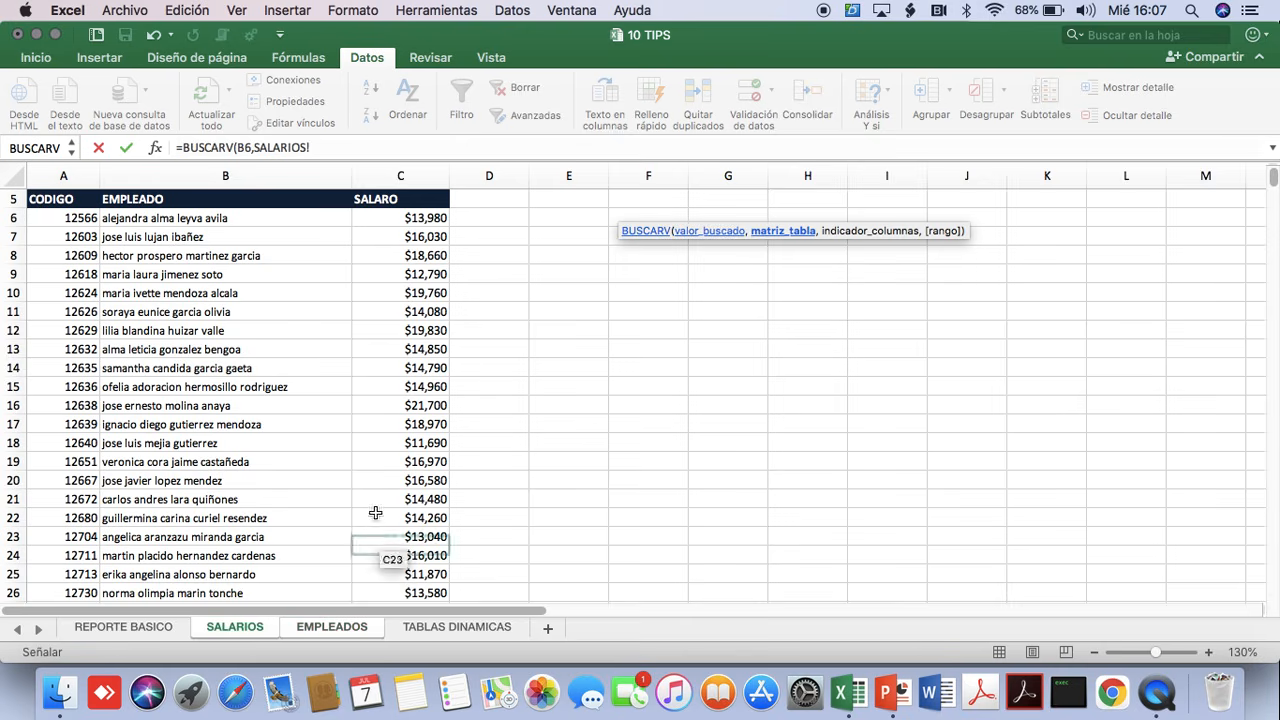
pyautogui.click(216, 216)
pyautogui.moveTo(216, 216); pyautogui.dragTo(412, 499)
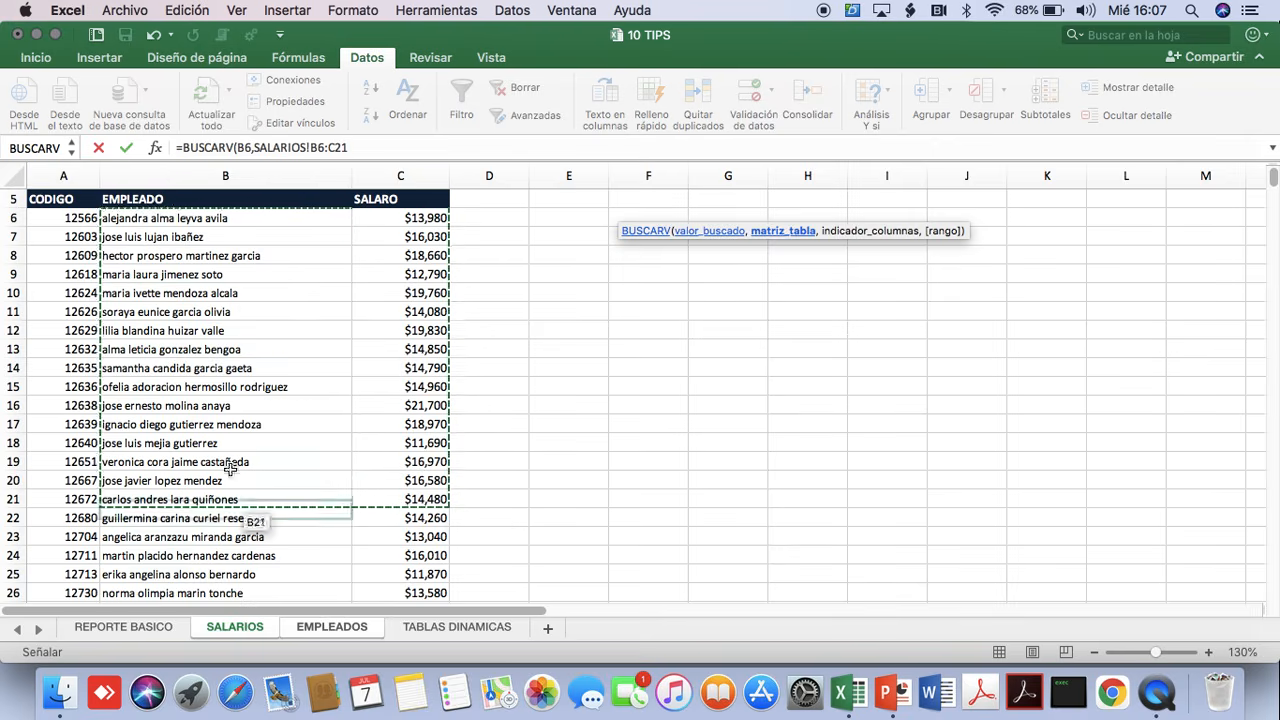
pyautogui.moveTo(230, 469); pyautogui.dragTo(324, 637)
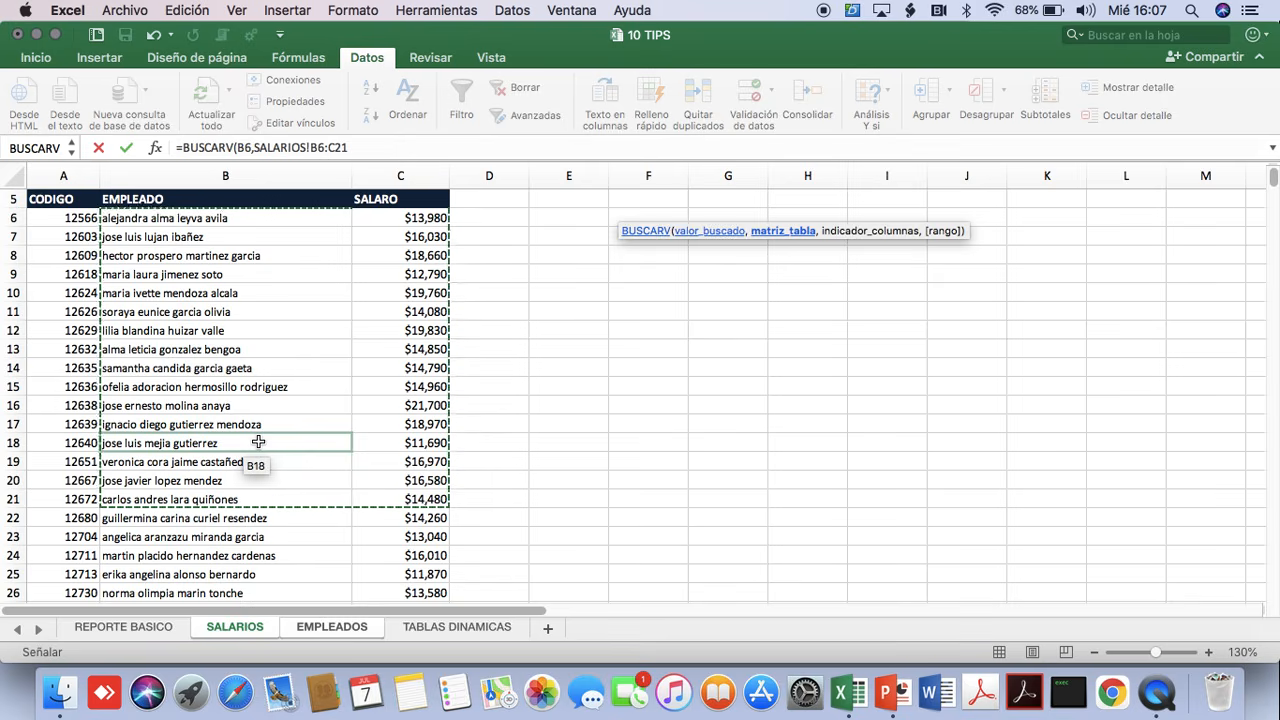
pyautogui.click(248, 219)
pyautogui.hotkey('shift', 'Right')
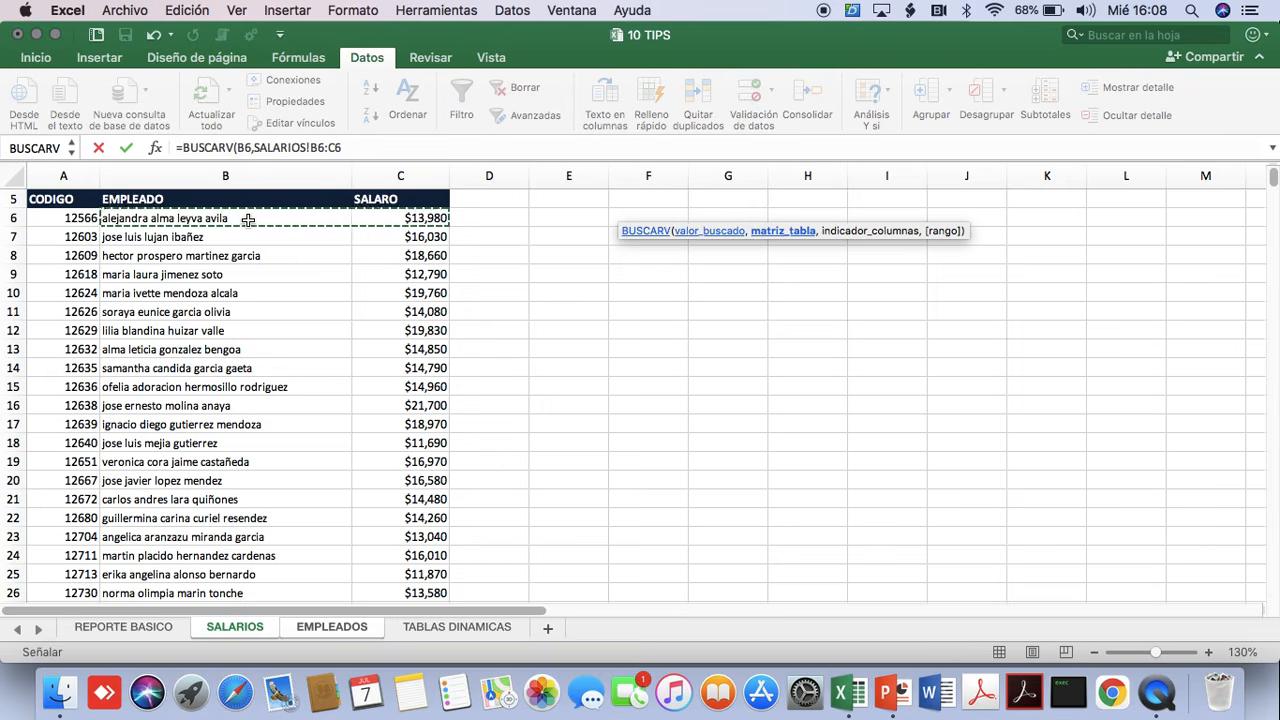
pyautogui.press('super+shift+Down')
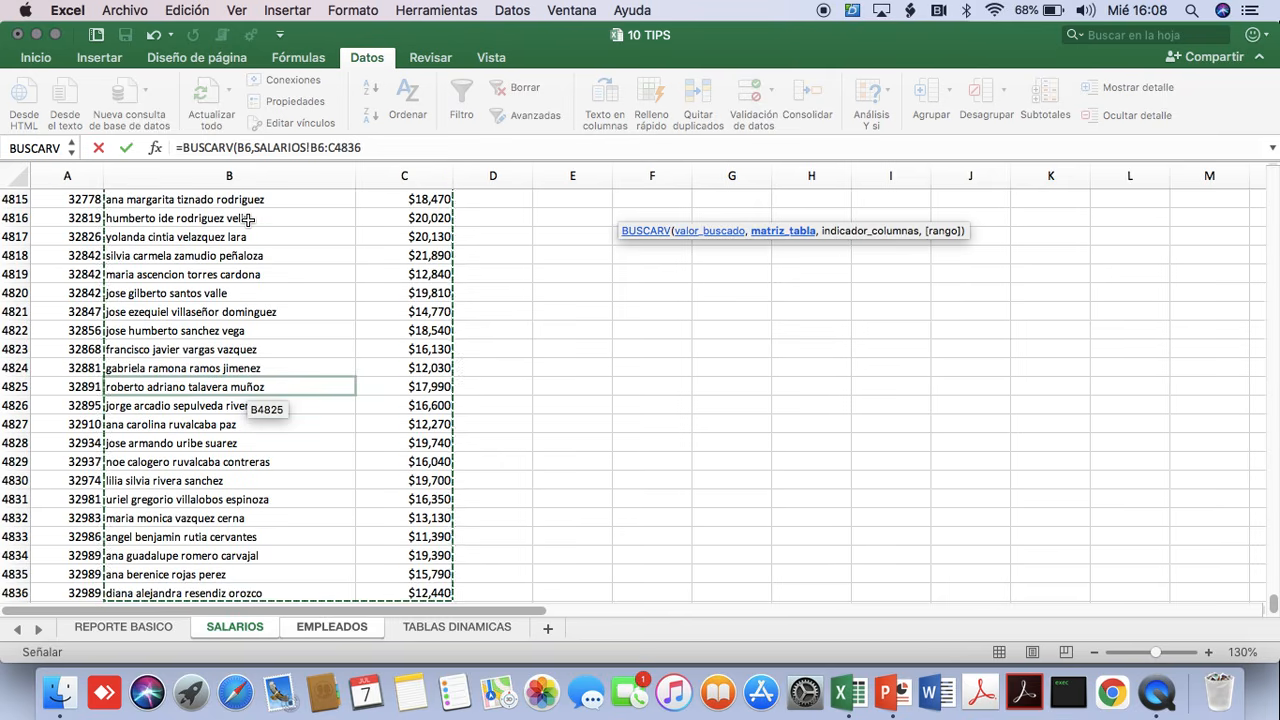
pyautogui.write(',')
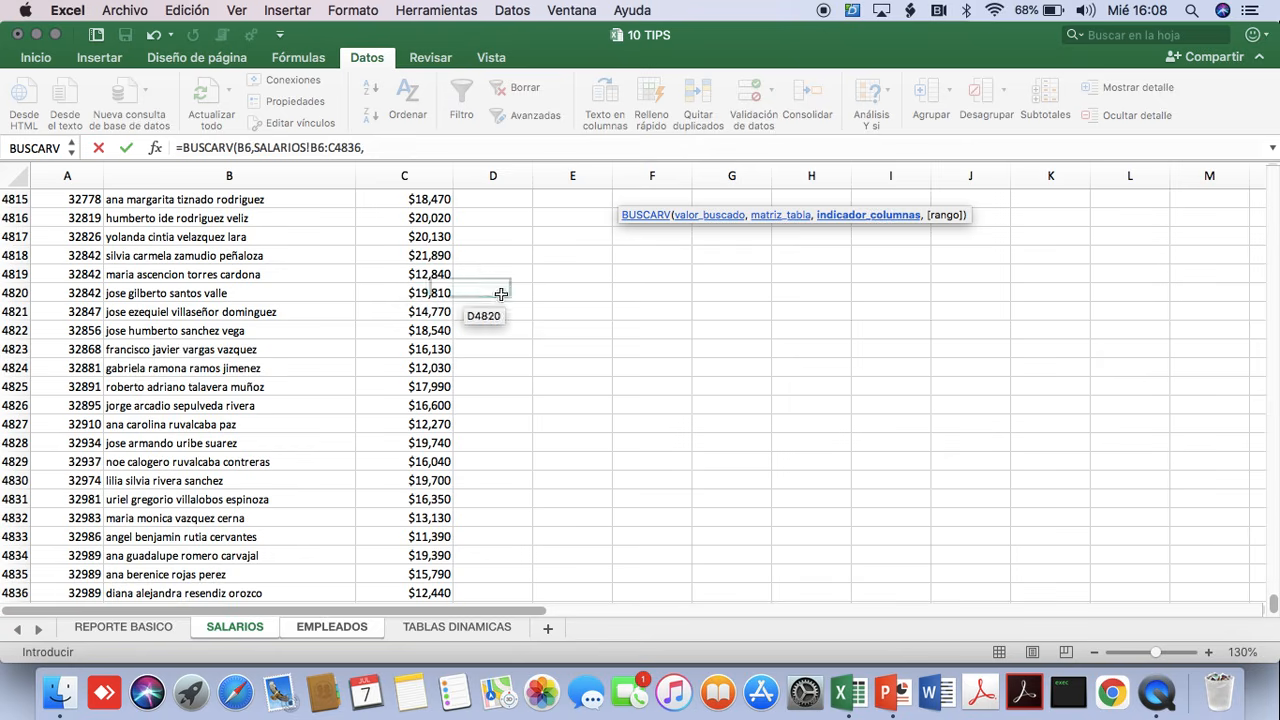
# Complete the BUSCARV formula with column index 2 and FALSO, and fill it down the whole SALARIO column.
pyautogui.click(385, 147)
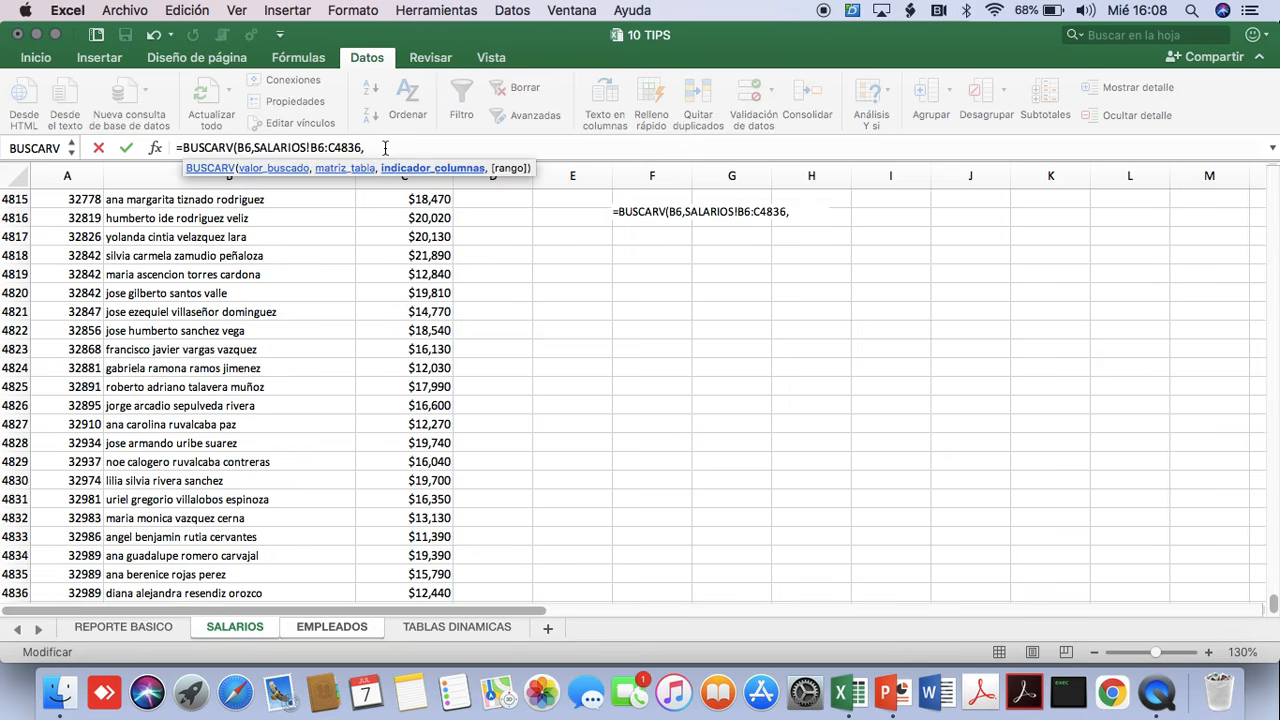
pyautogui.write('2')
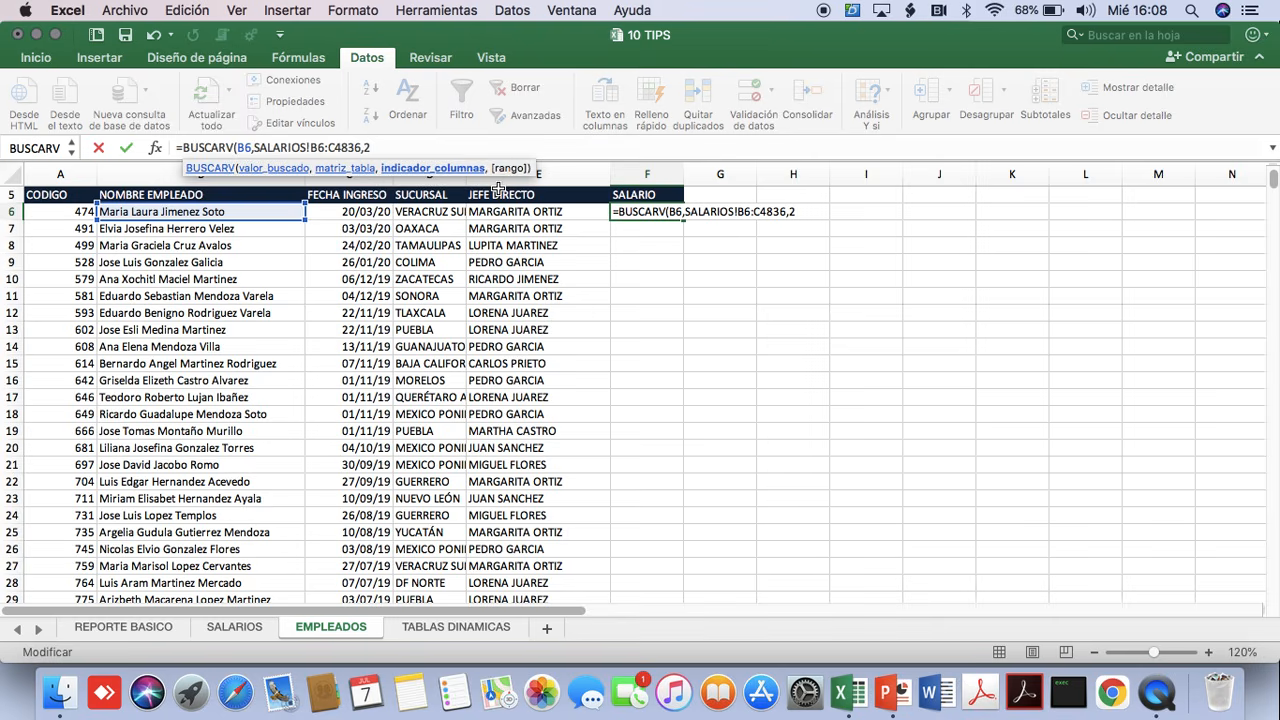
pyautogui.write(',')
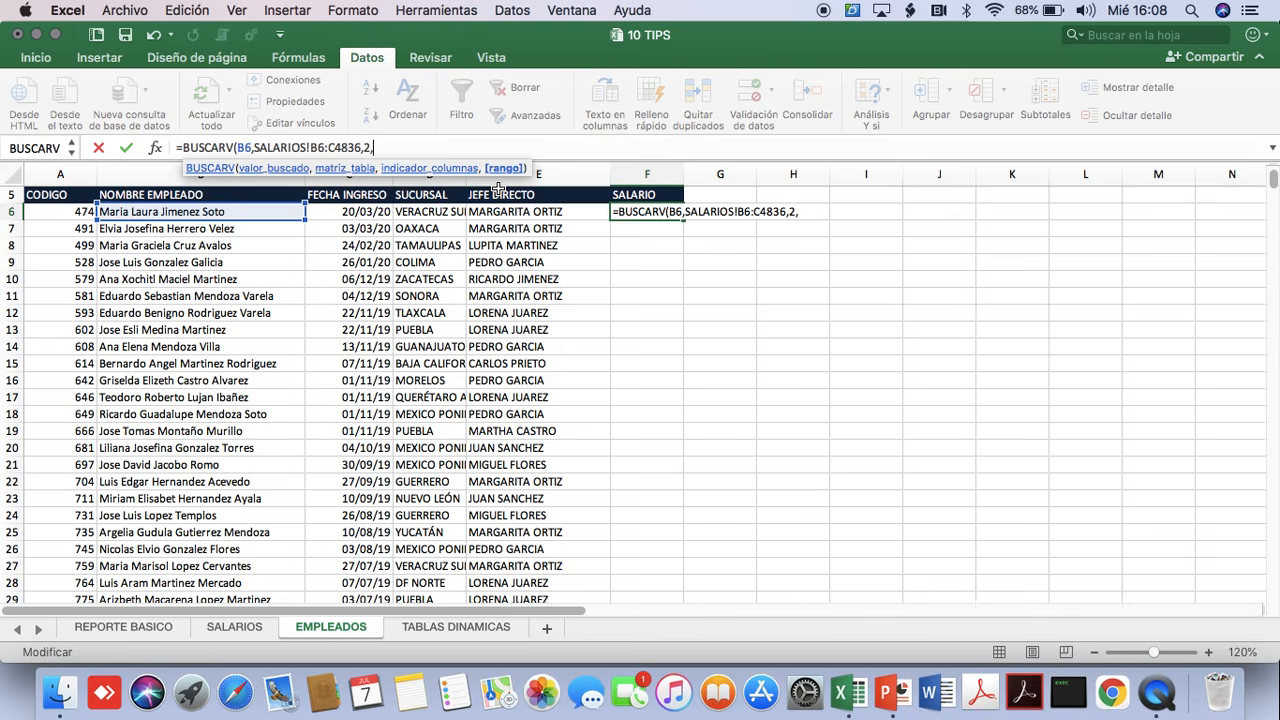
pyautogui.write('FALSO')
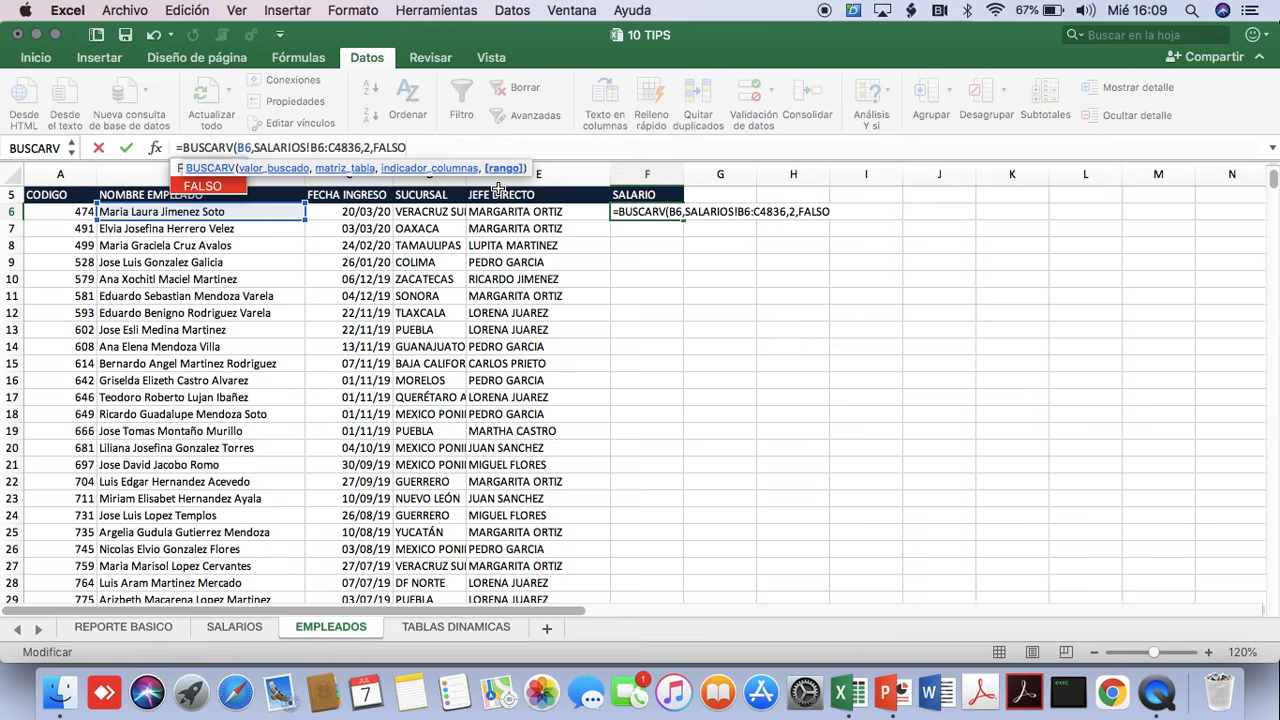
pyautogui.write(')')
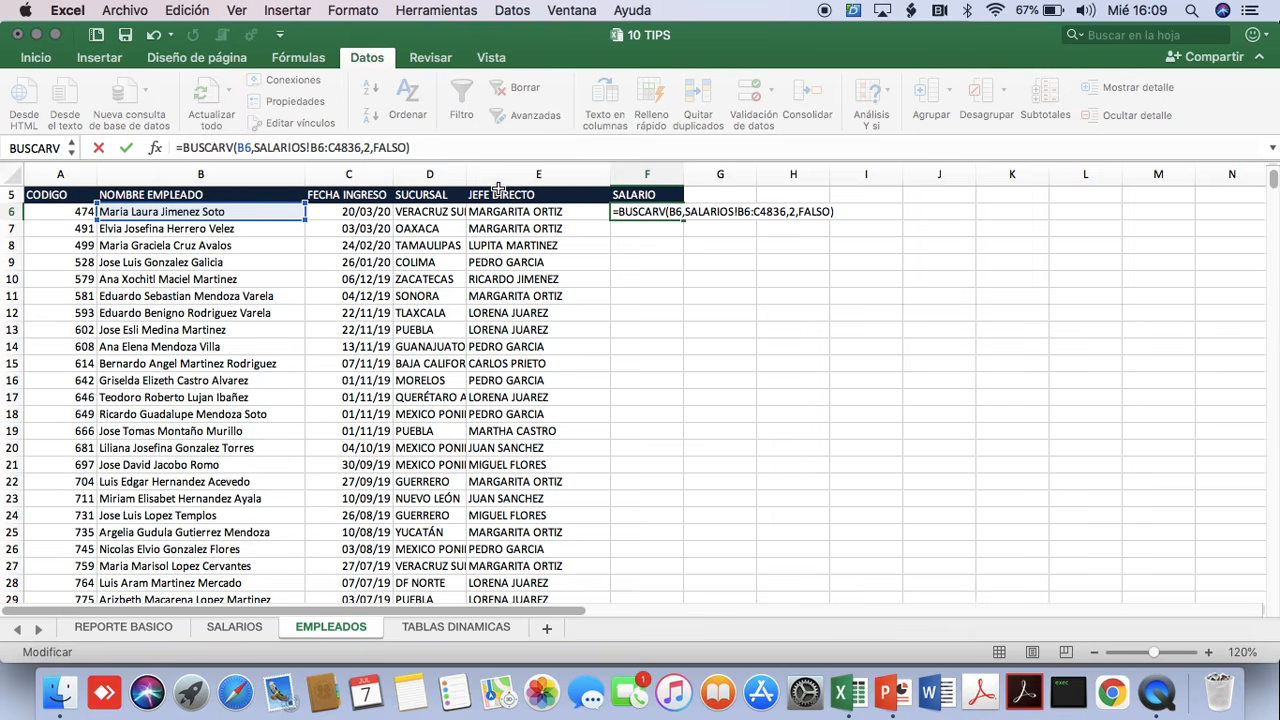
pyautogui.press('Return')
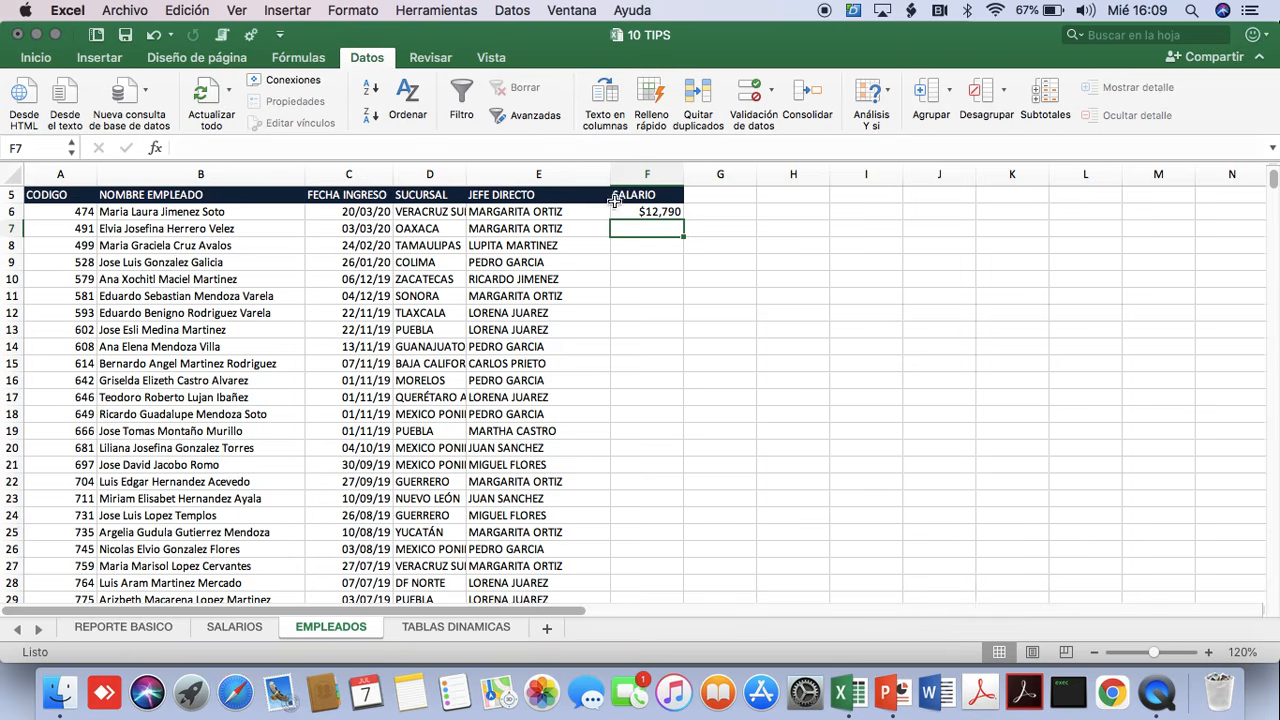
pyautogui.click(645, 212)
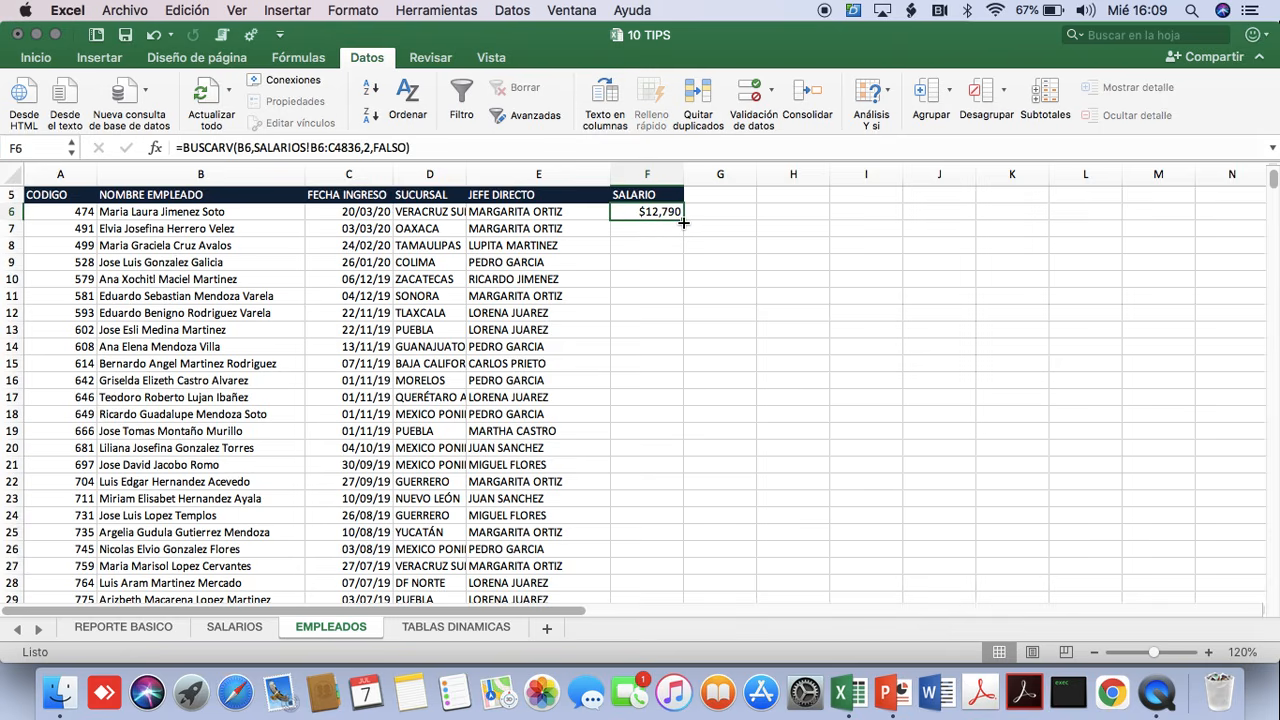
pyautogui.doubleClick(683, 222)
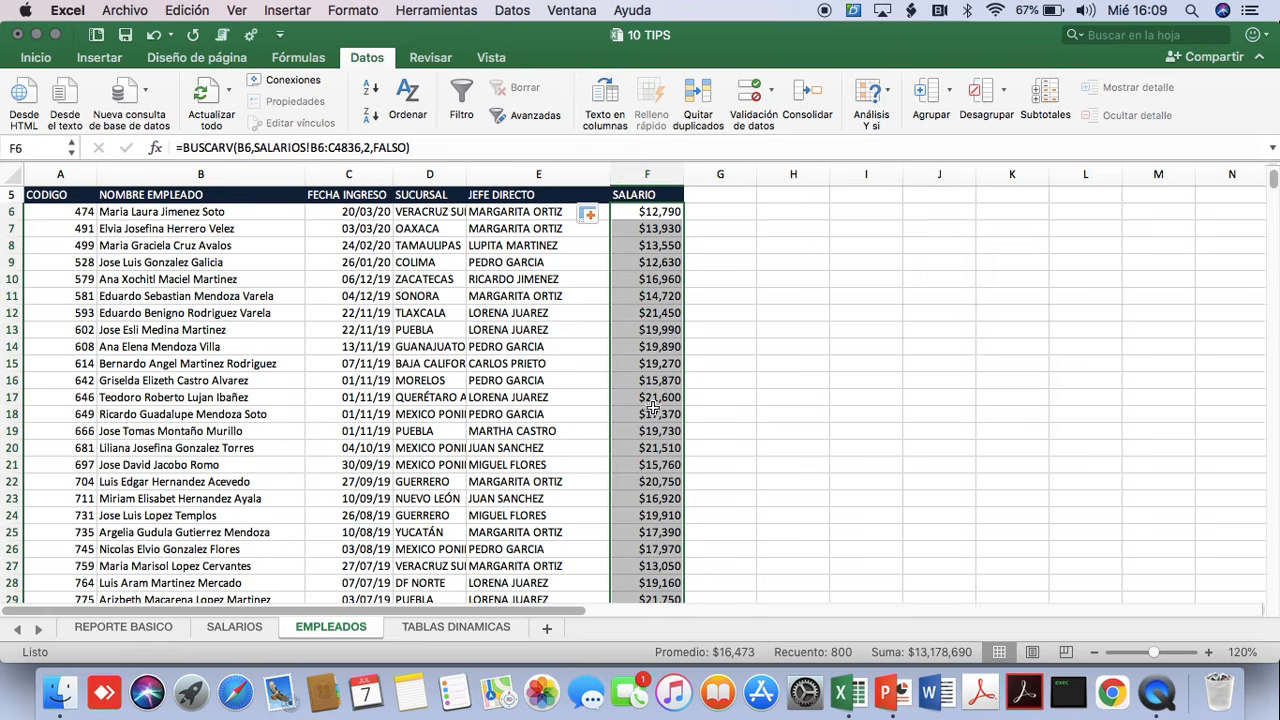
# Set the tip title in B1 to REMOVER DUPLICADOS and select the entire CODIGO column.
pyautogui.scroll(5, 651, 400)
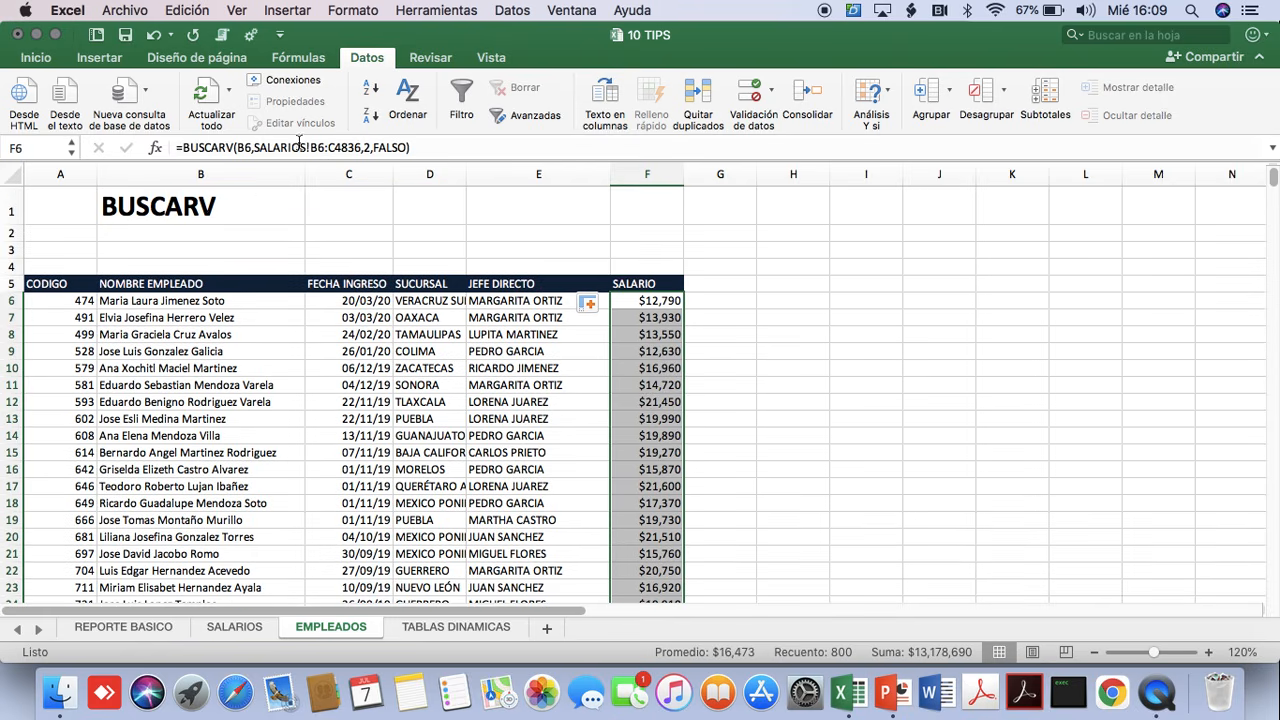
pyautogui.click(252, 199)
pyautogui.click(314, 218)
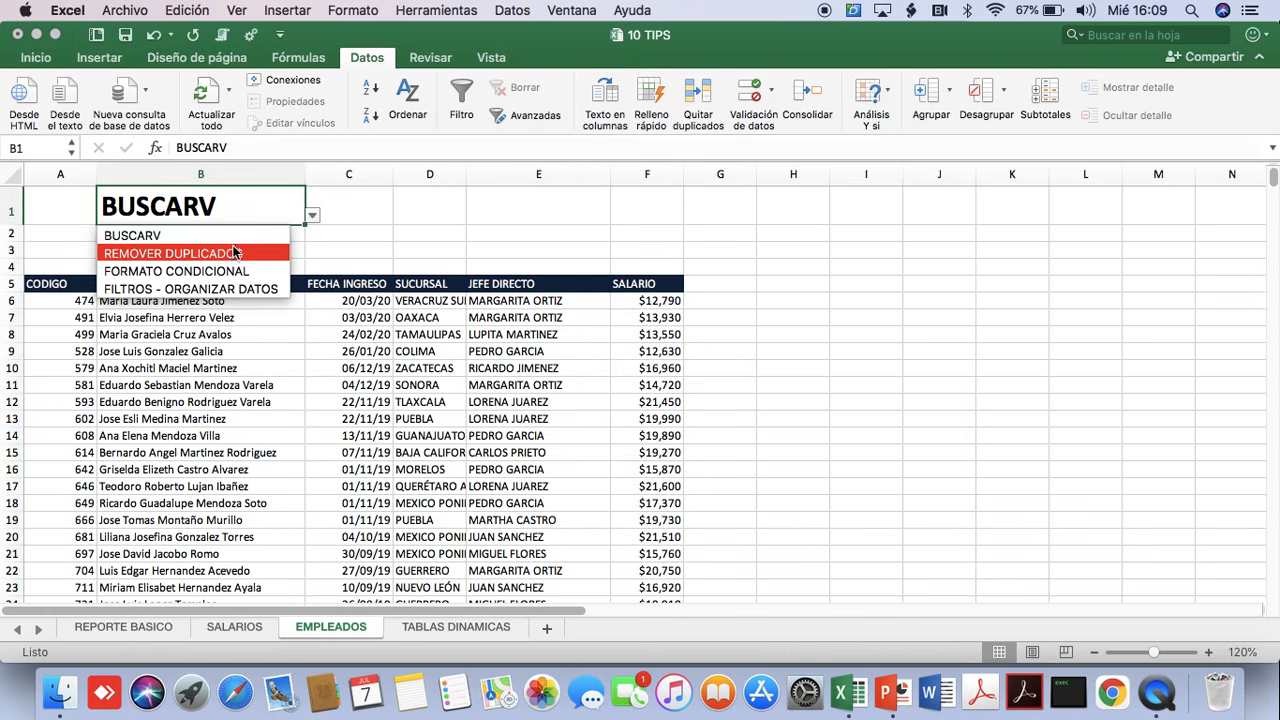
pyautogui.click(209, 255)
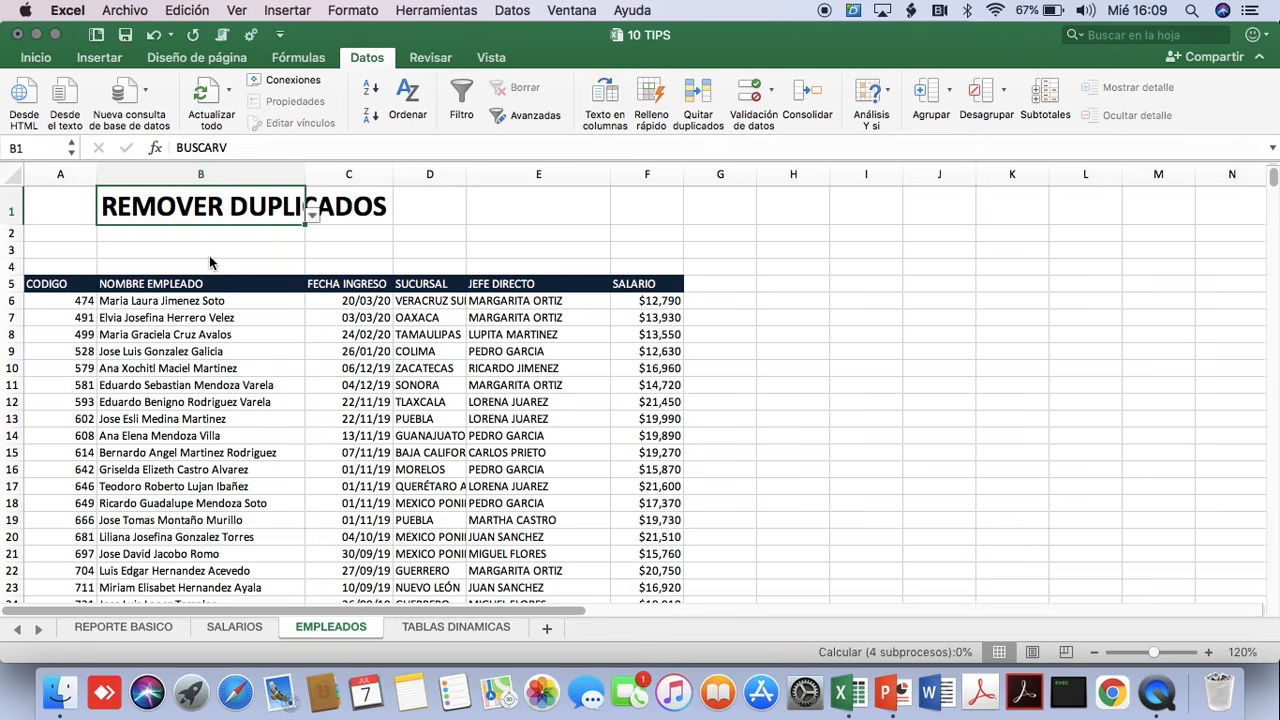
pyautogui.click(54, 368)
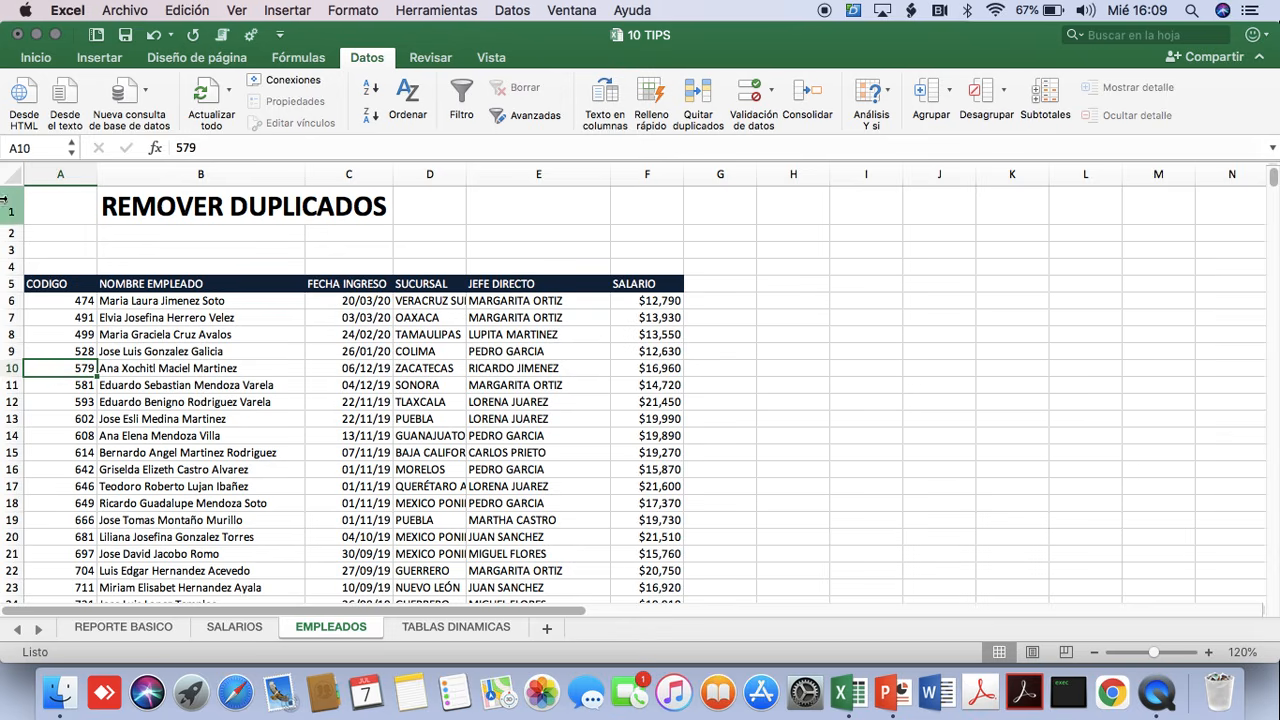
pyautogui.click(47, 174)
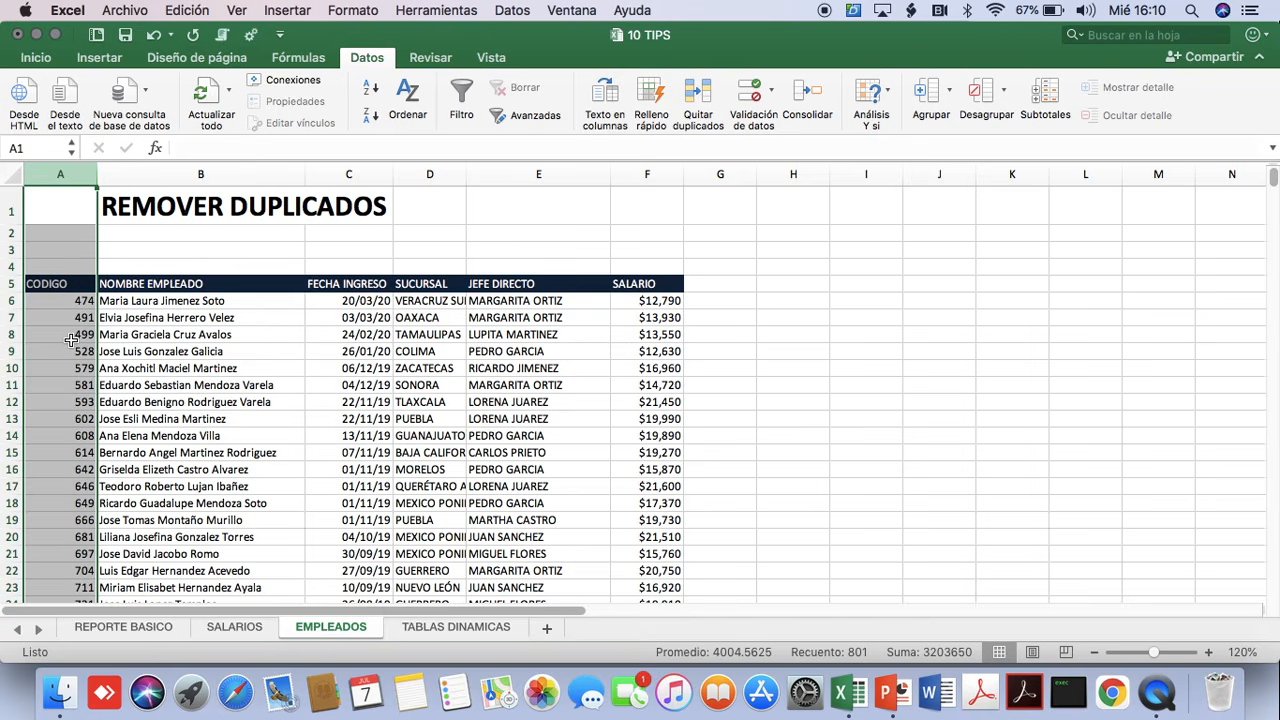
# Set the tip title in B1 to FORMATO CONDICIONAL.
pyautogui.click(150, 206)
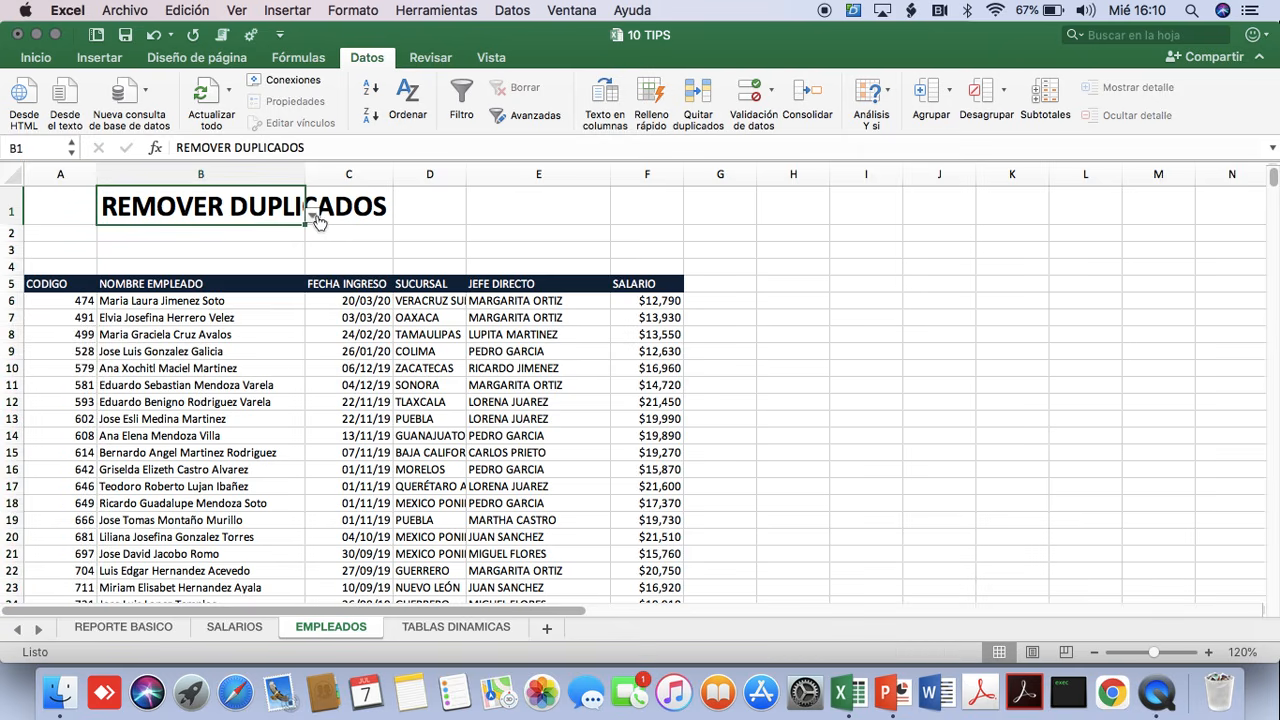
pyautogui.click(313, 216)
pyautogui.click(176, 271)
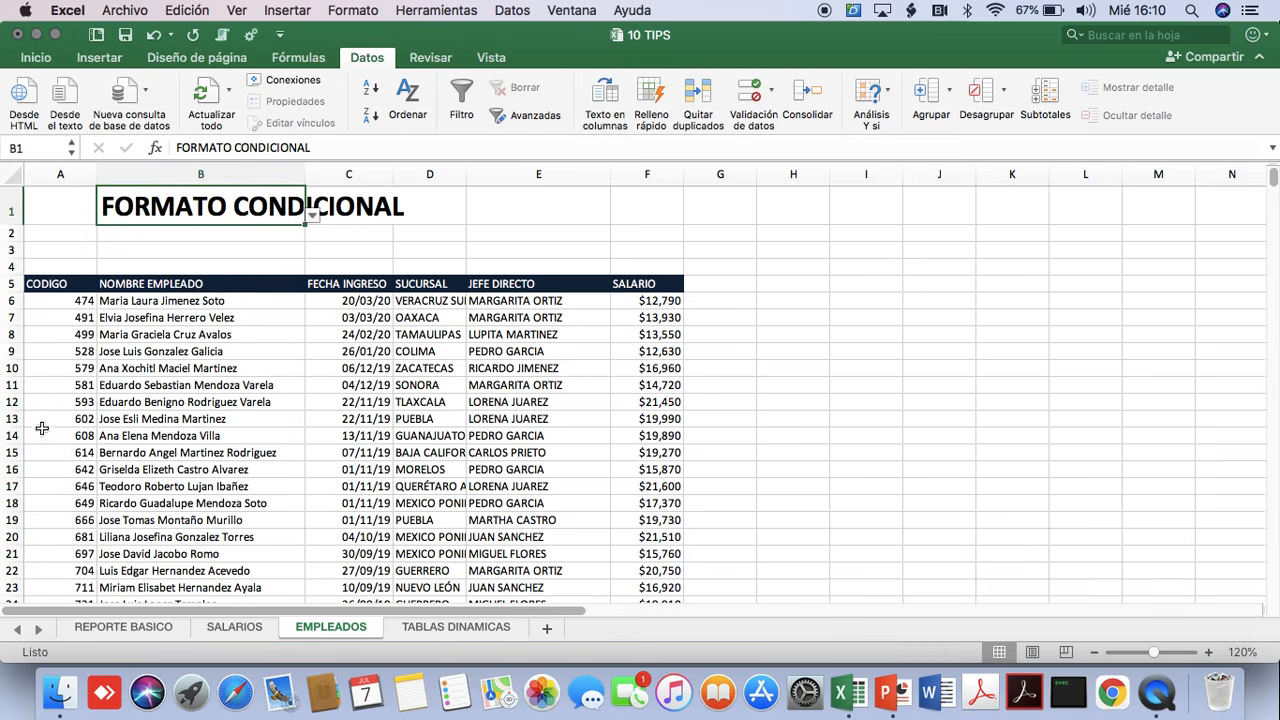
# Apply a duplicate-values highlighting rule with light red fill to the whole CODIGO column and review the marked codes.
pyautogui.click(56, 172)
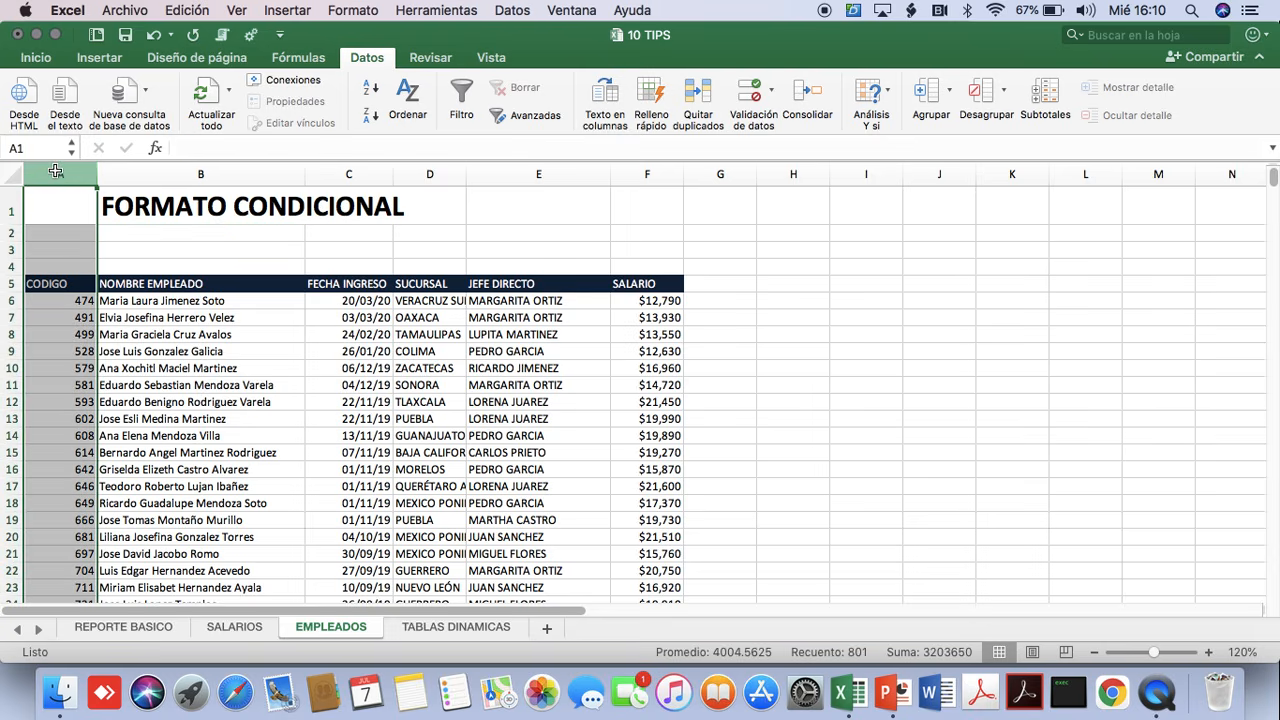
pyautogui.click(44, 59)
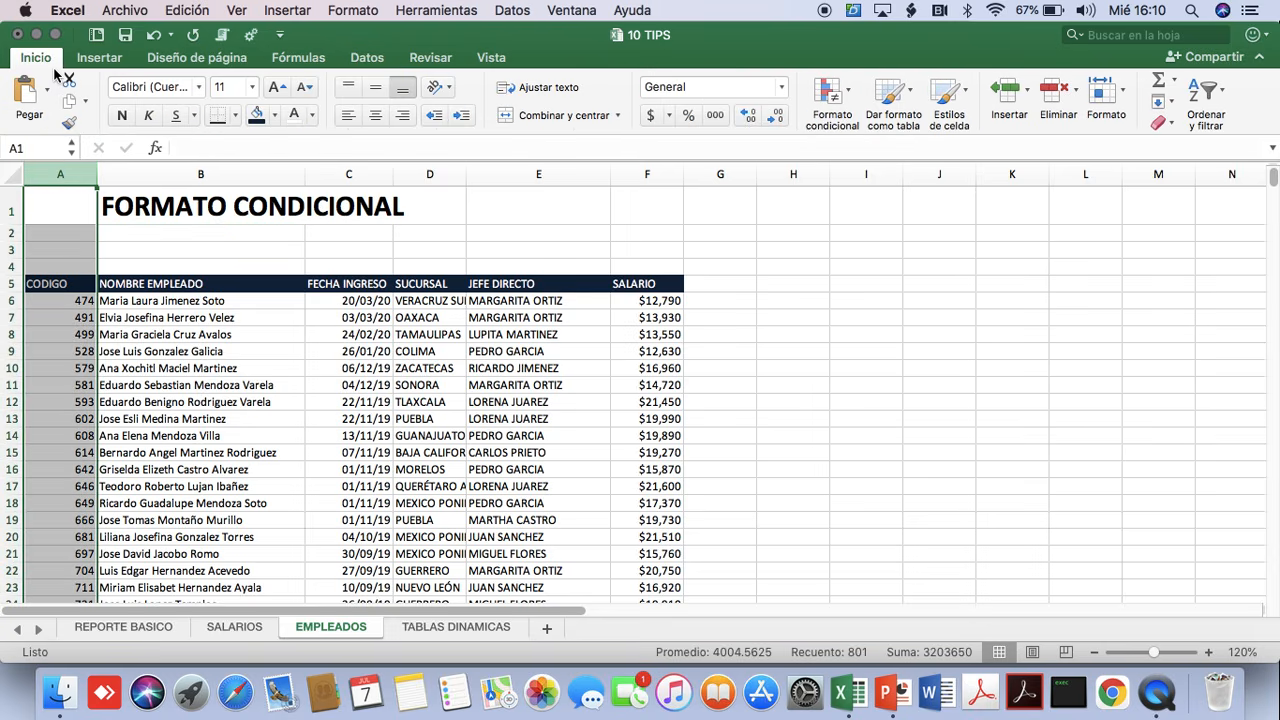
pyautogui.click(850, 95)
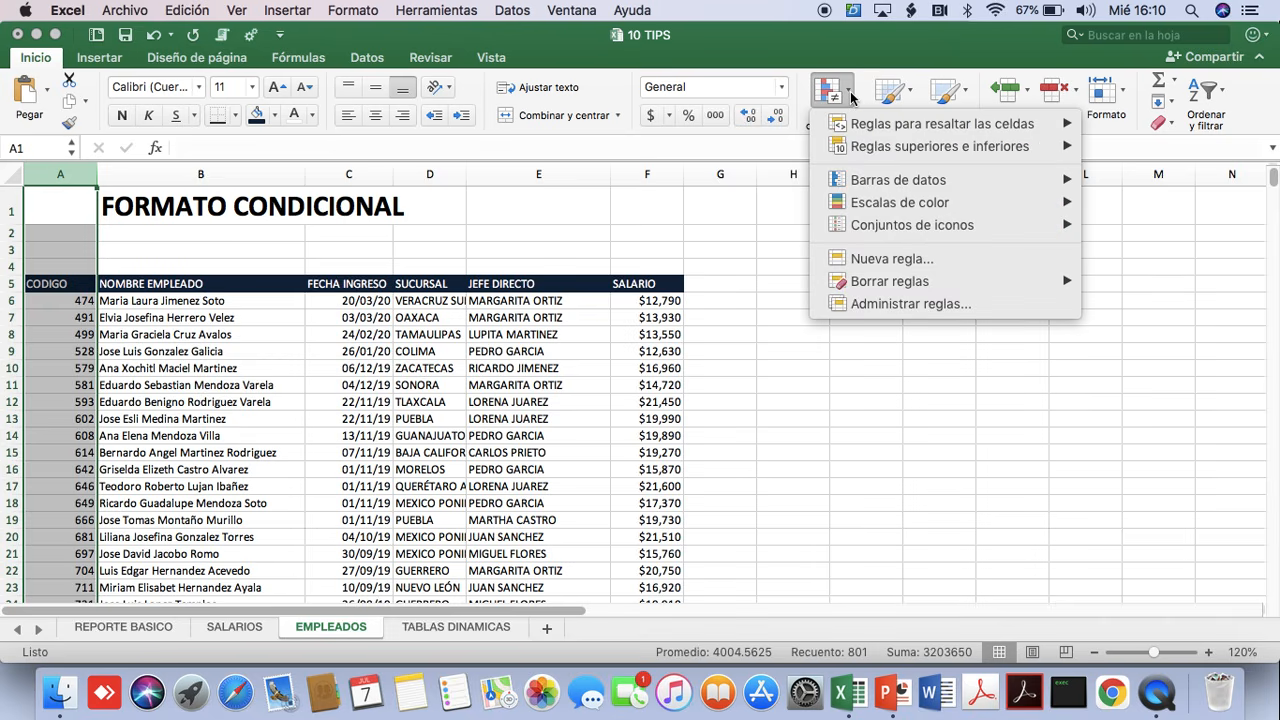
pyautogui.moveTo(862, 130)
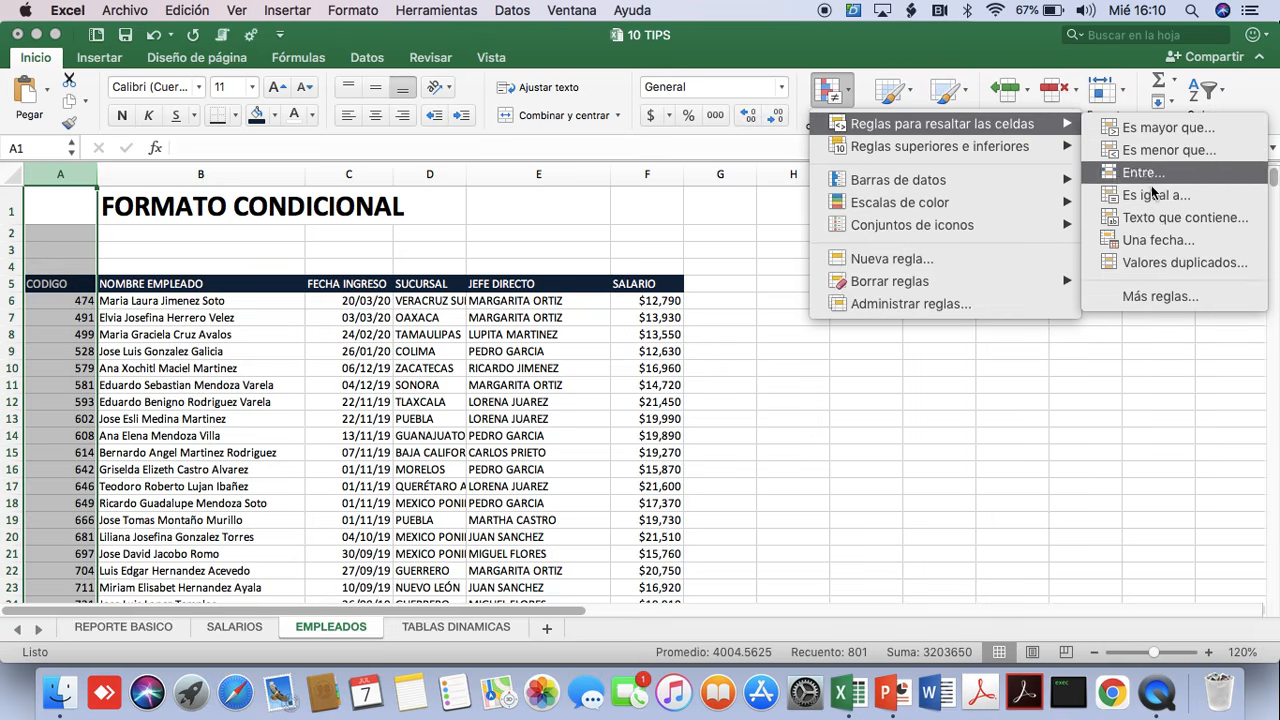
pyautogui.click(1200, 264)
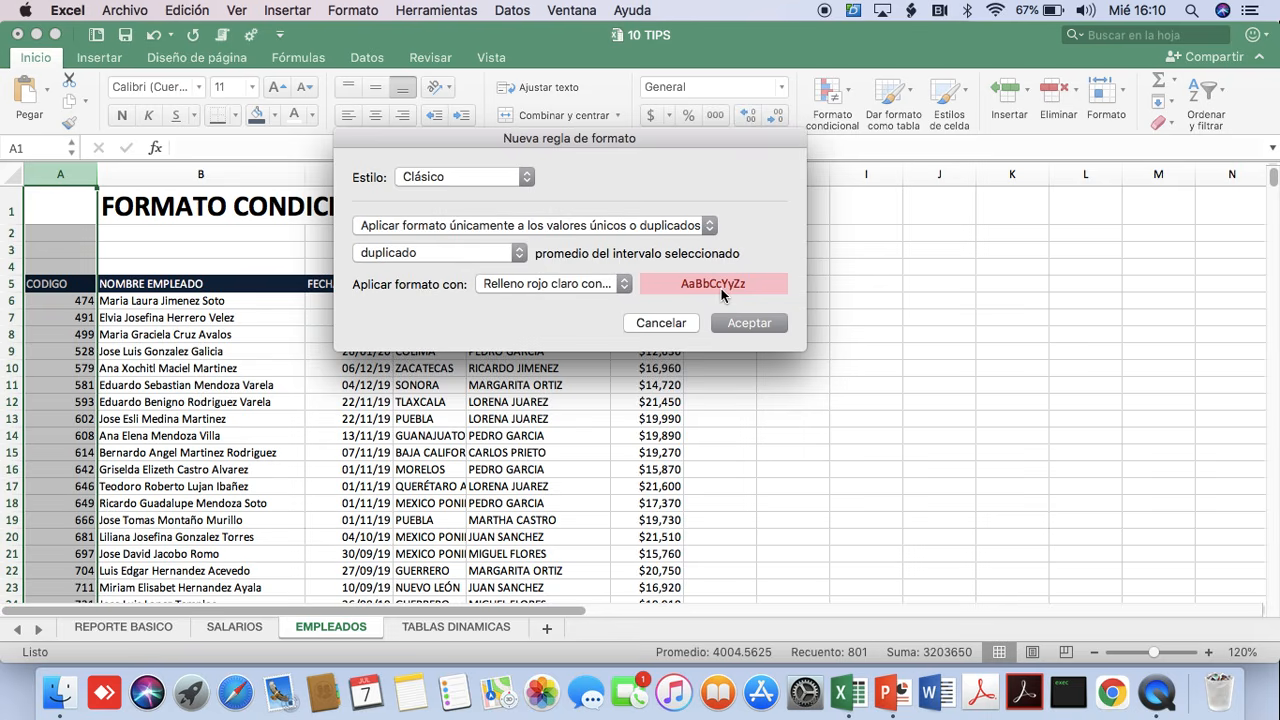
pyautogui.click(745, 323)
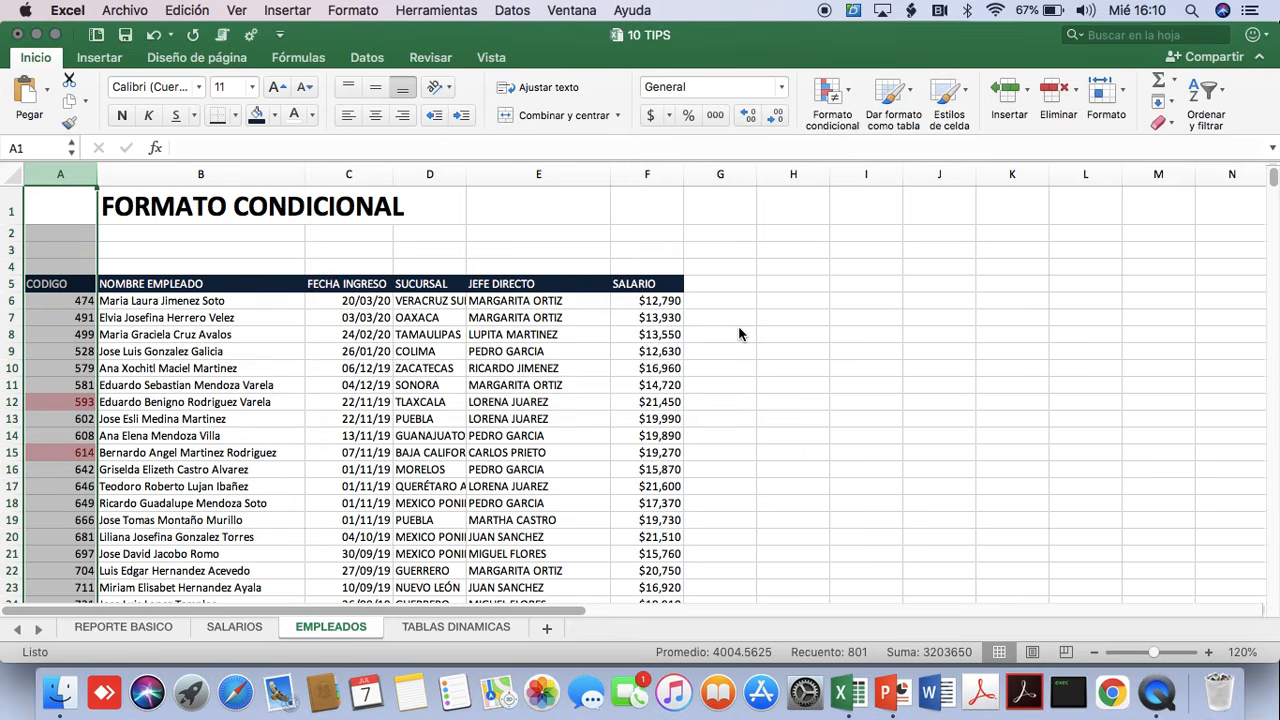
pyautogui.click(72, 386)
pyautogui.scroll(-10, 72, 387)
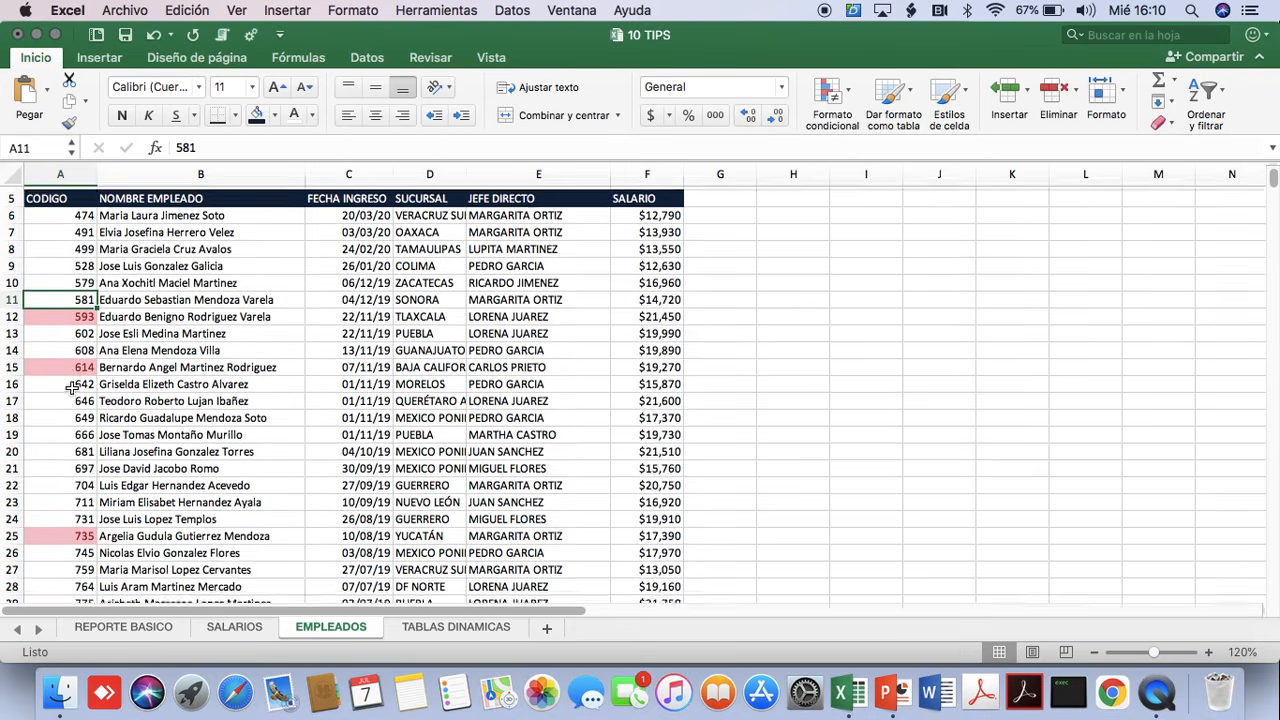
pyautogui.scroll(-20, 72, 388)
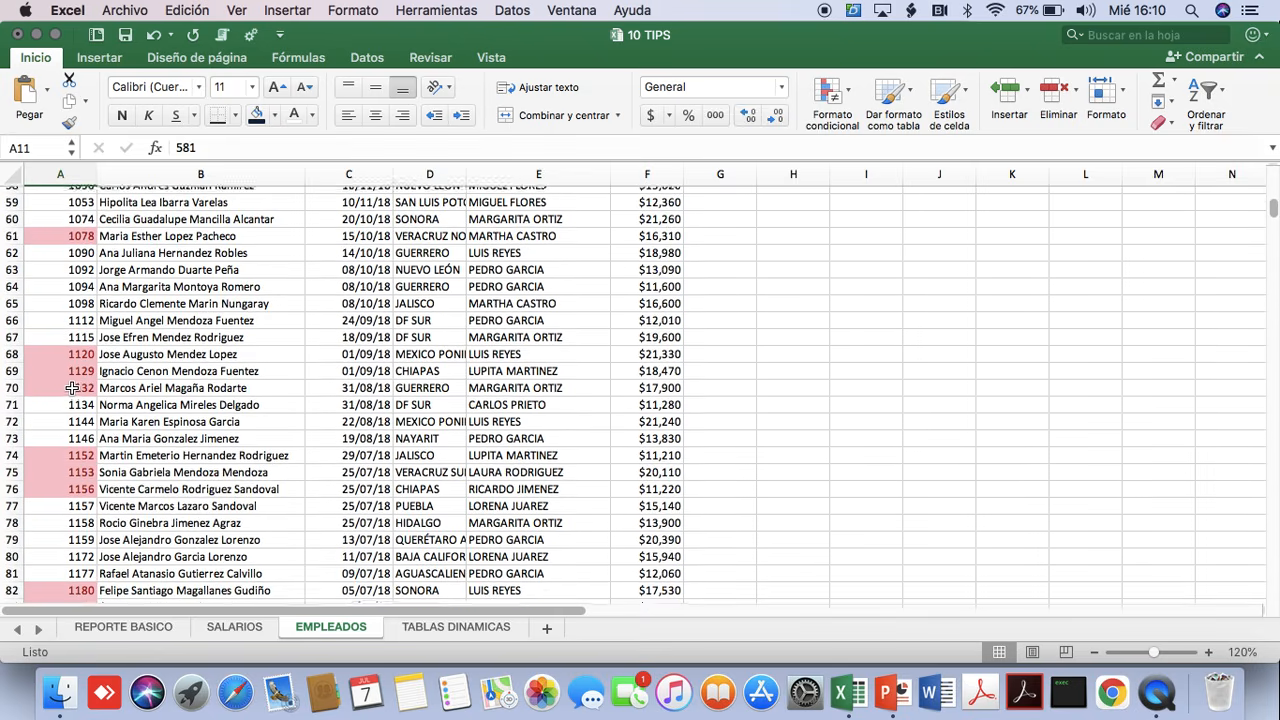
pyautogui.scroll(-12, 72, 387)
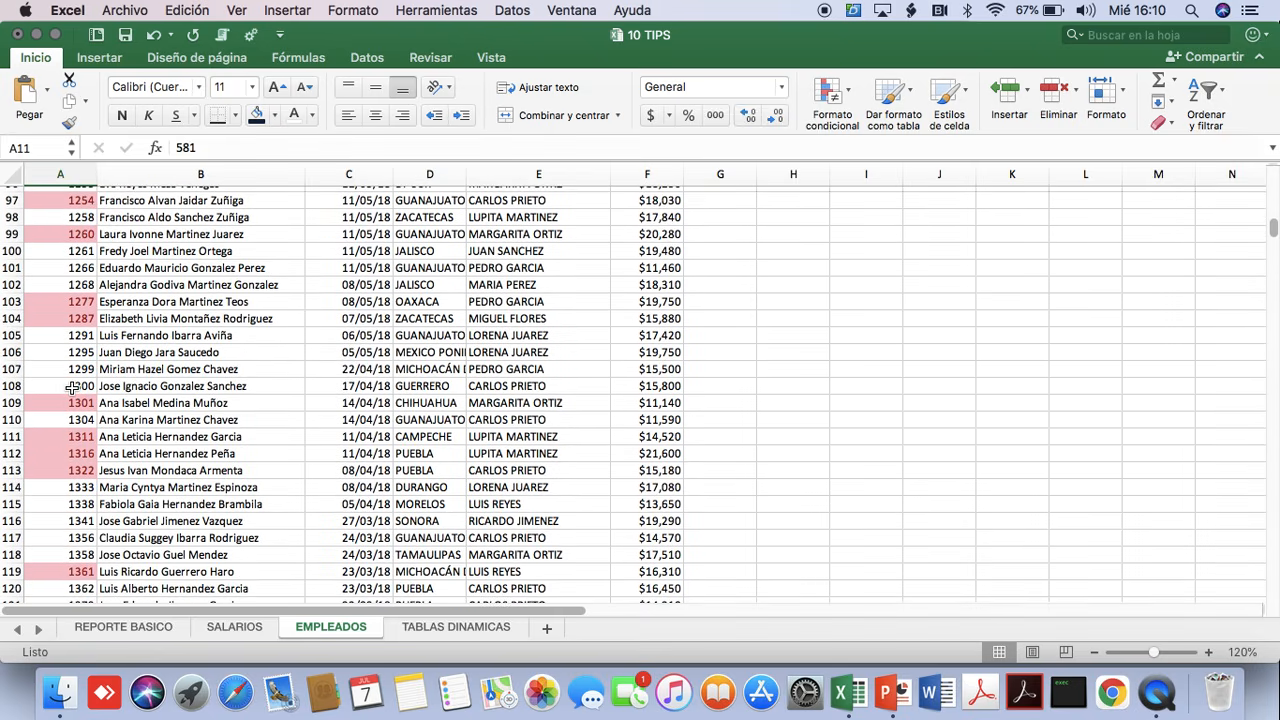
pyautogui.scroll(20, 72, 390)
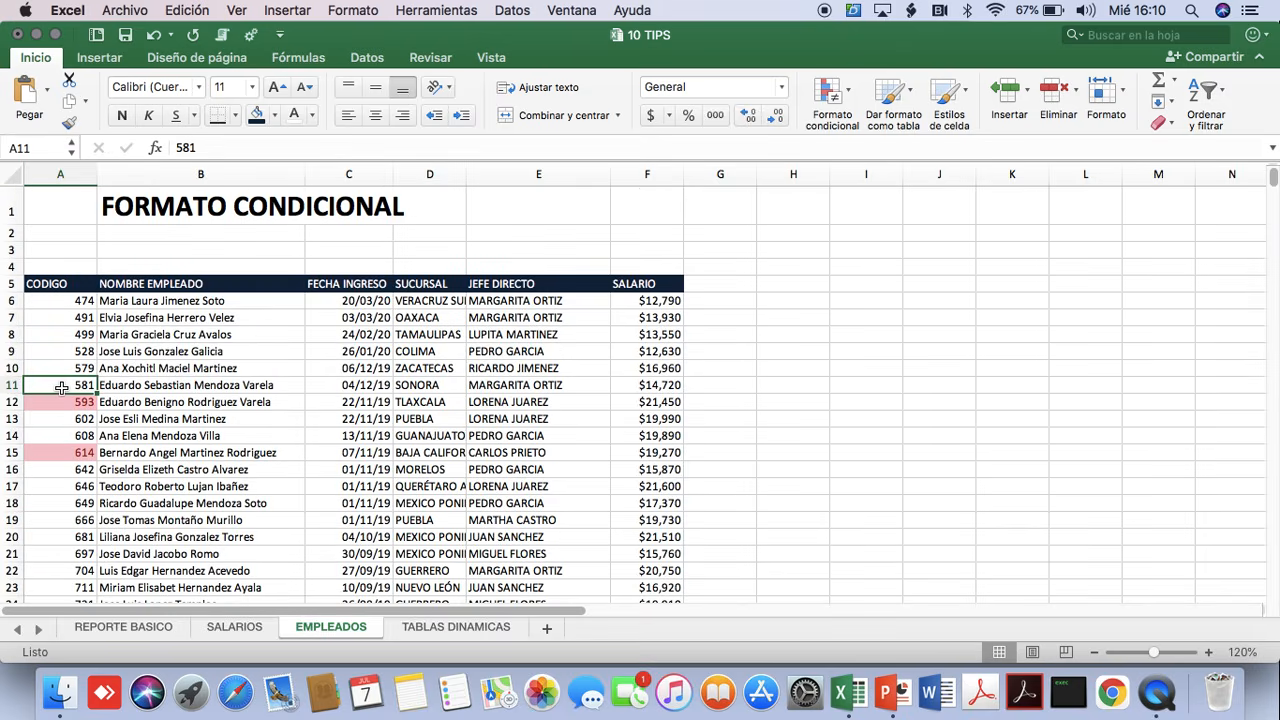
# Set the tip title in B1 to REMOVER DUPLICADOS.
pyautogui.click(250, 206)
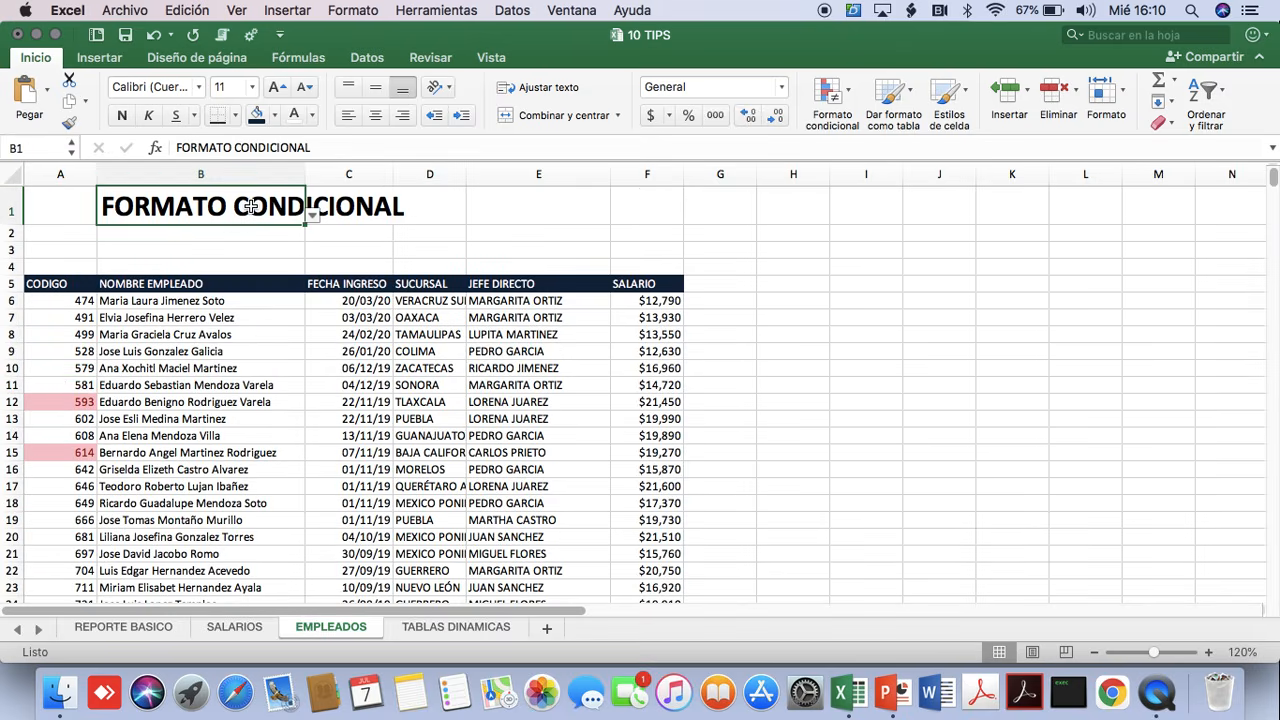
pyautogui.click(314, 216)
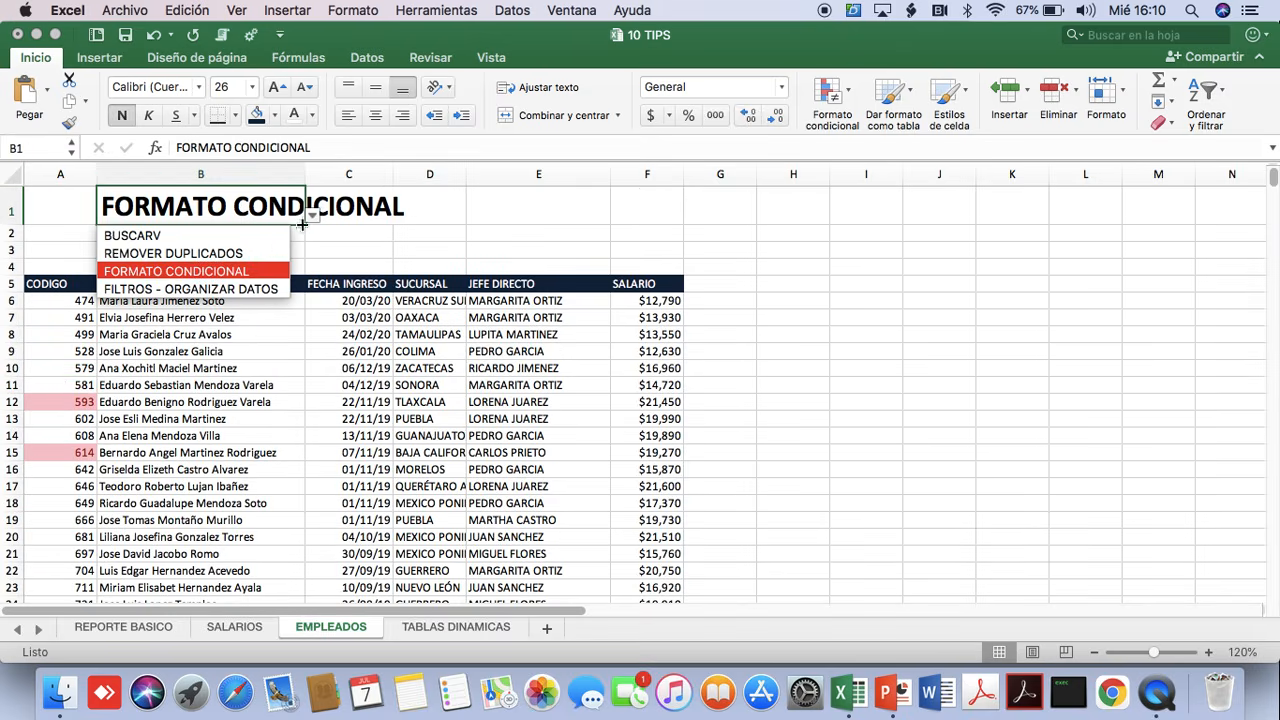
pyautogui.click(228, 253)
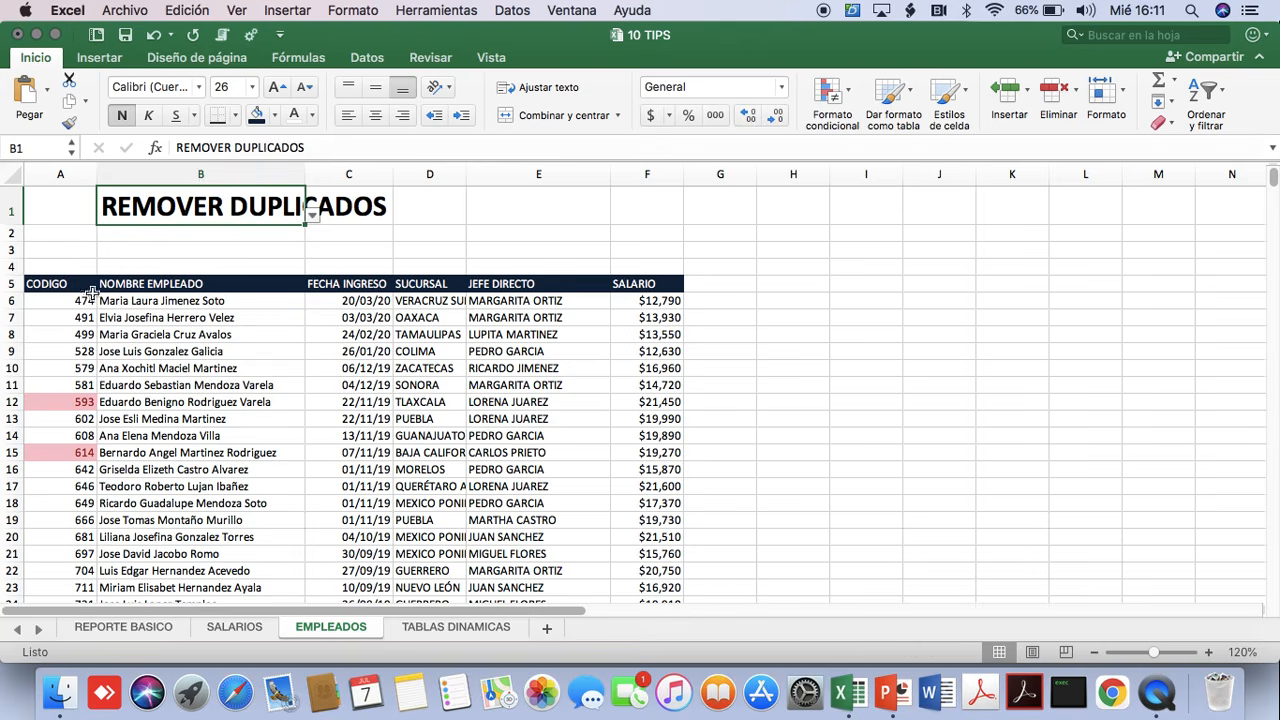
# Remove the duplicate codes from the CODIGO column only, continuing with the current selection instead of expanding it.
pyautogui.click(359, 61)
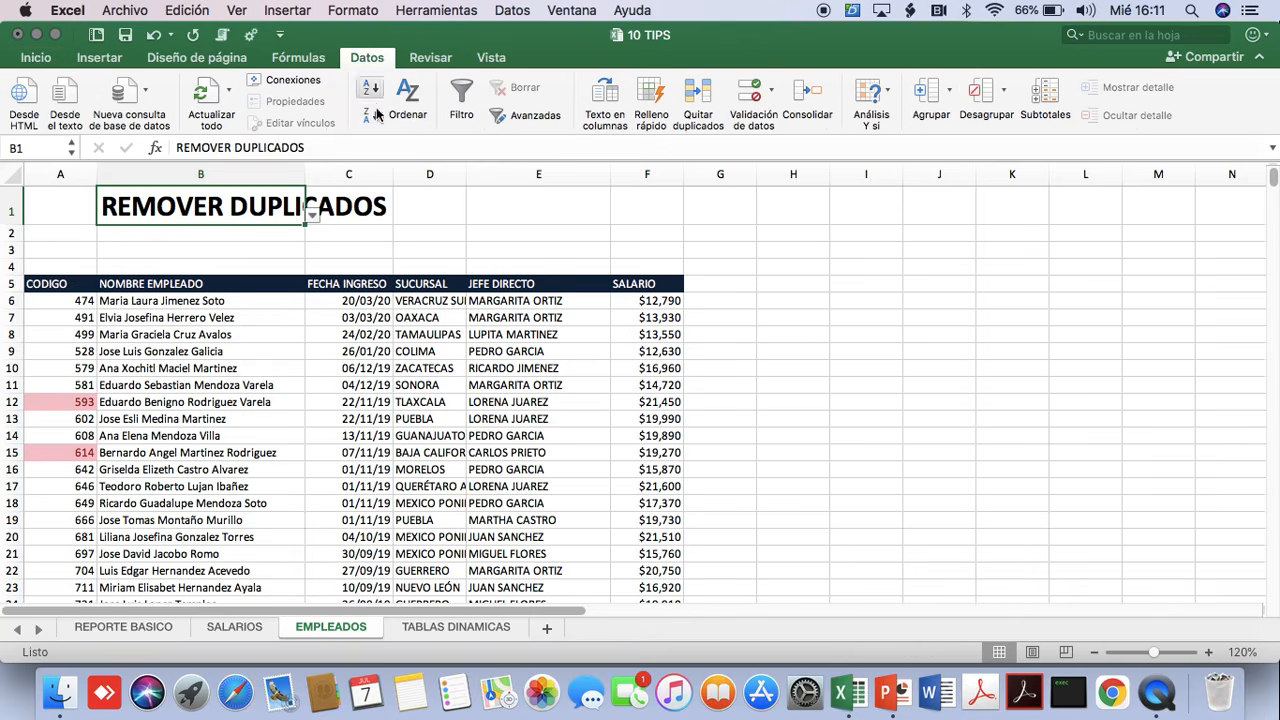
pyautogui.click(699, 96)
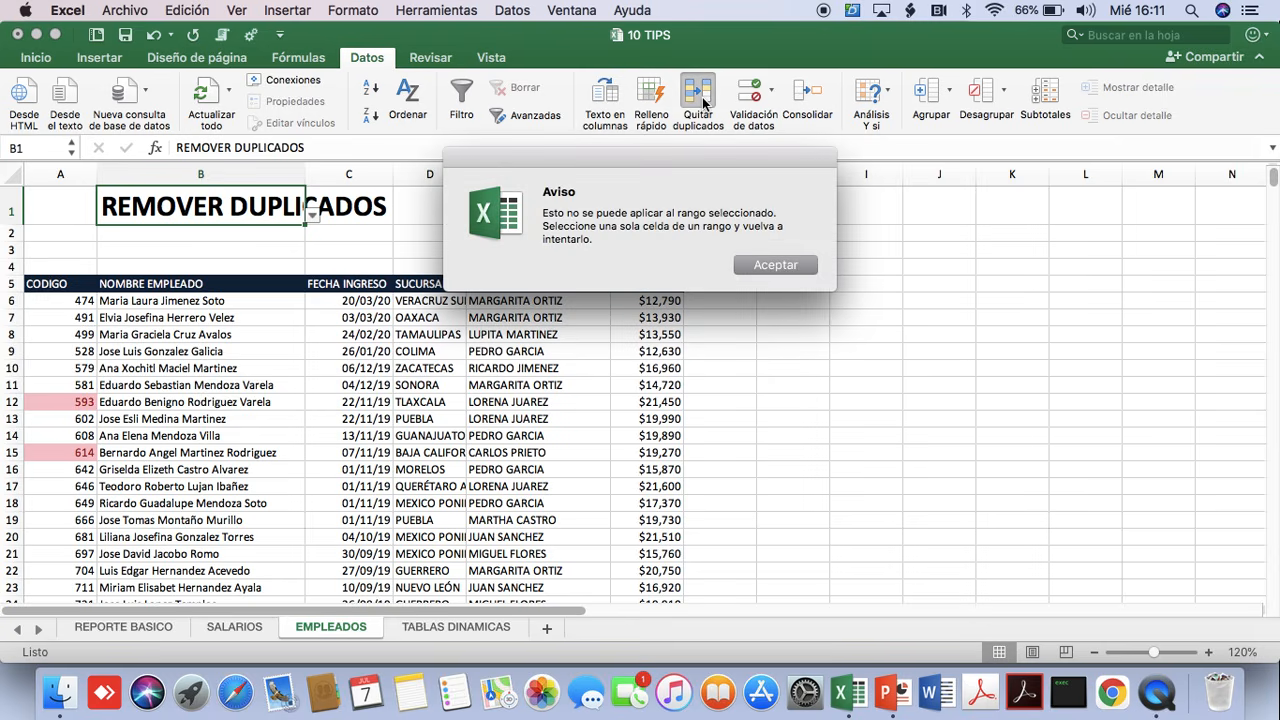
pyautogui.click(770, 267)
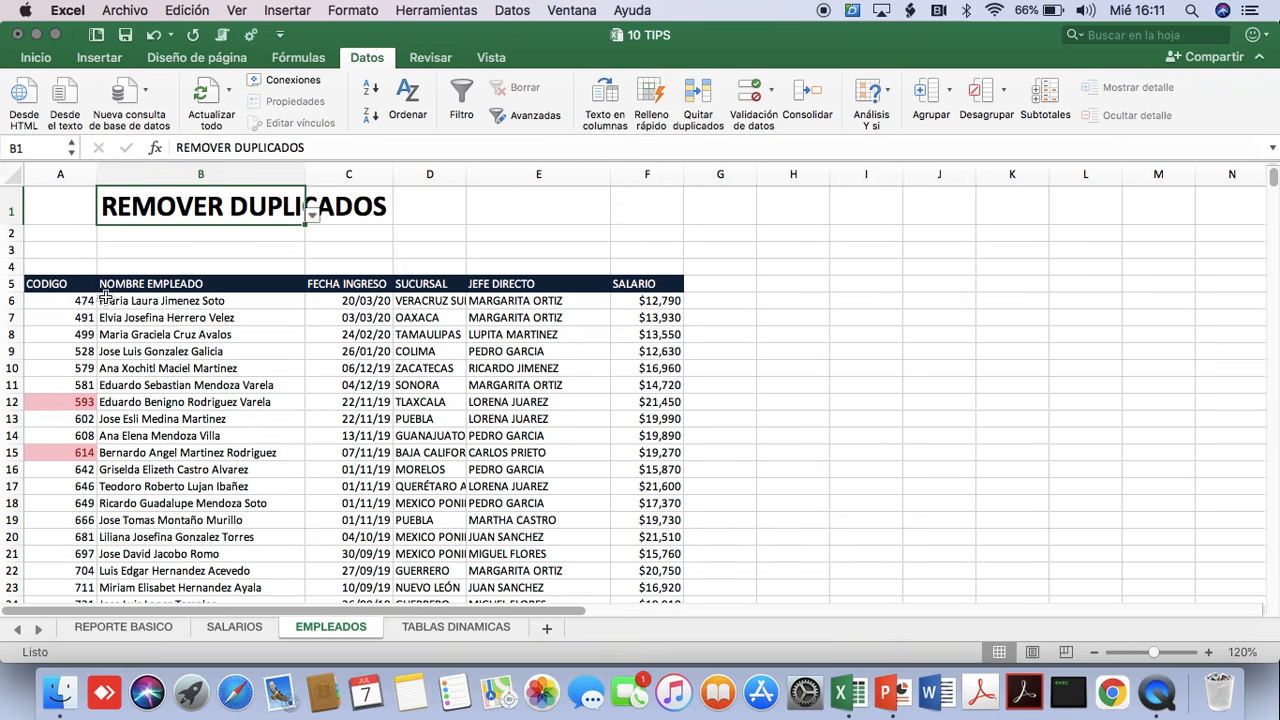
pyautogui.click(50, 174)
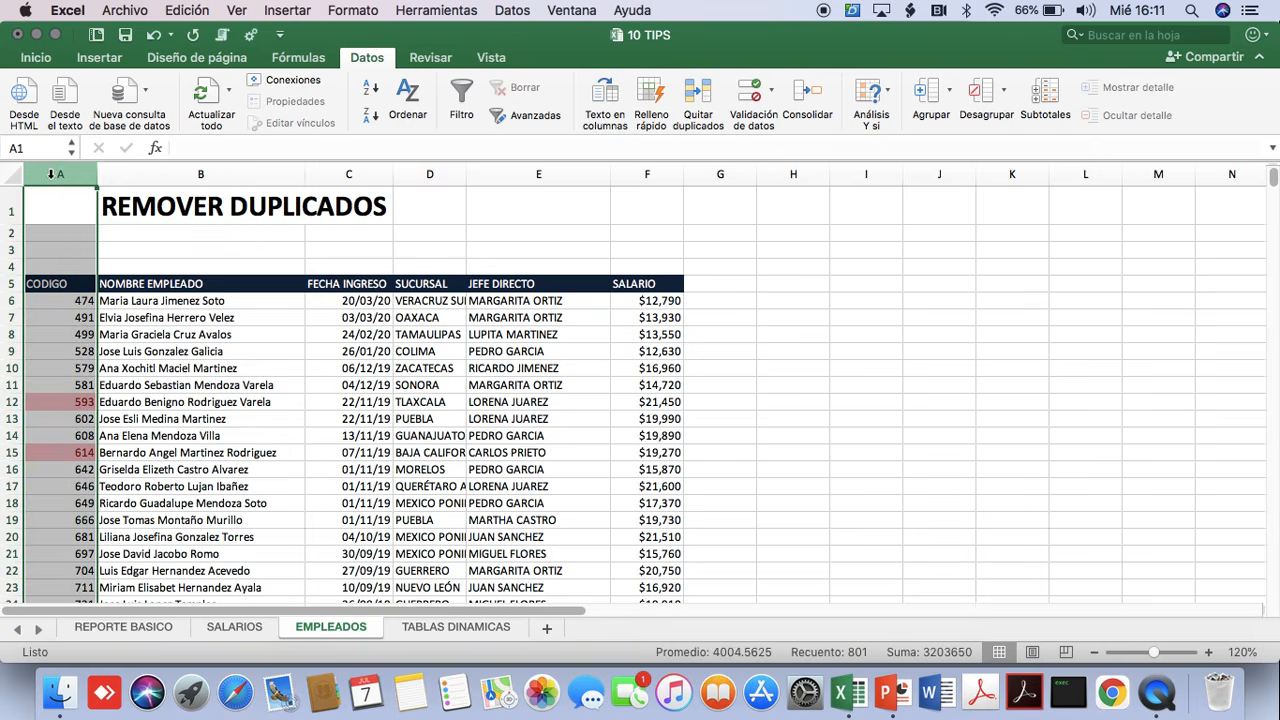
pyautogui.click(700, 97)
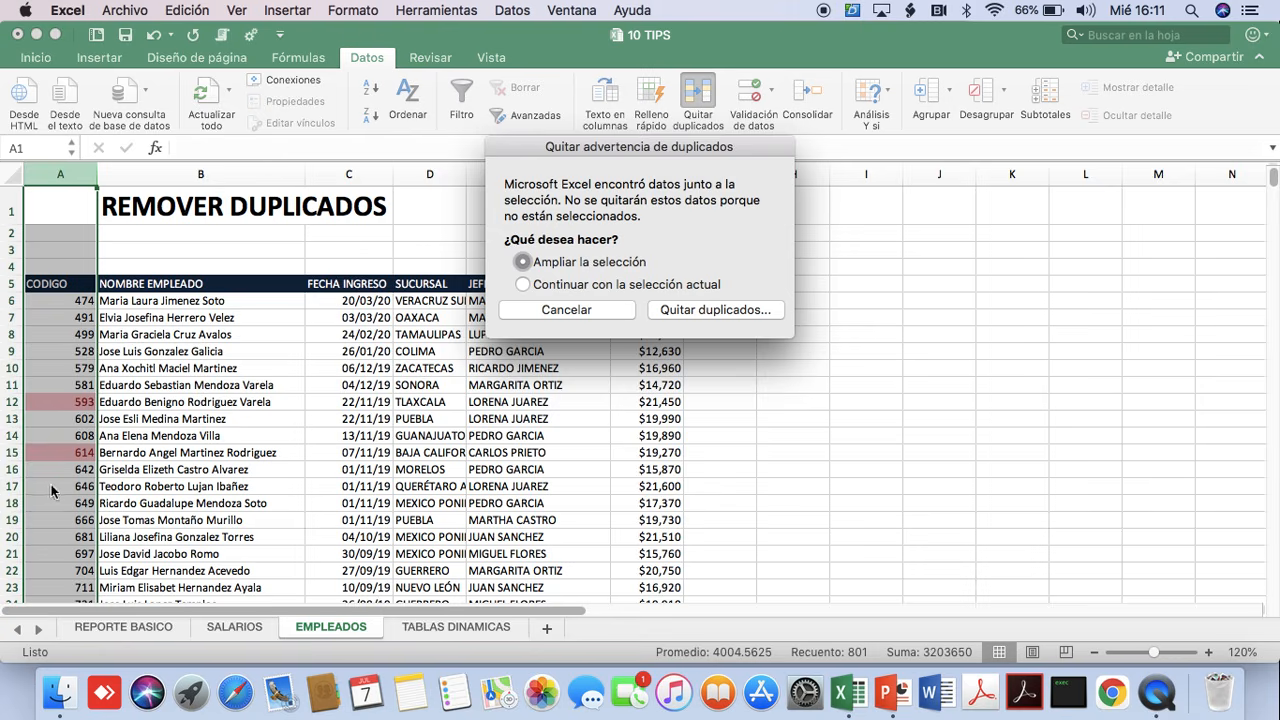
pyautogui.click(523, 284)
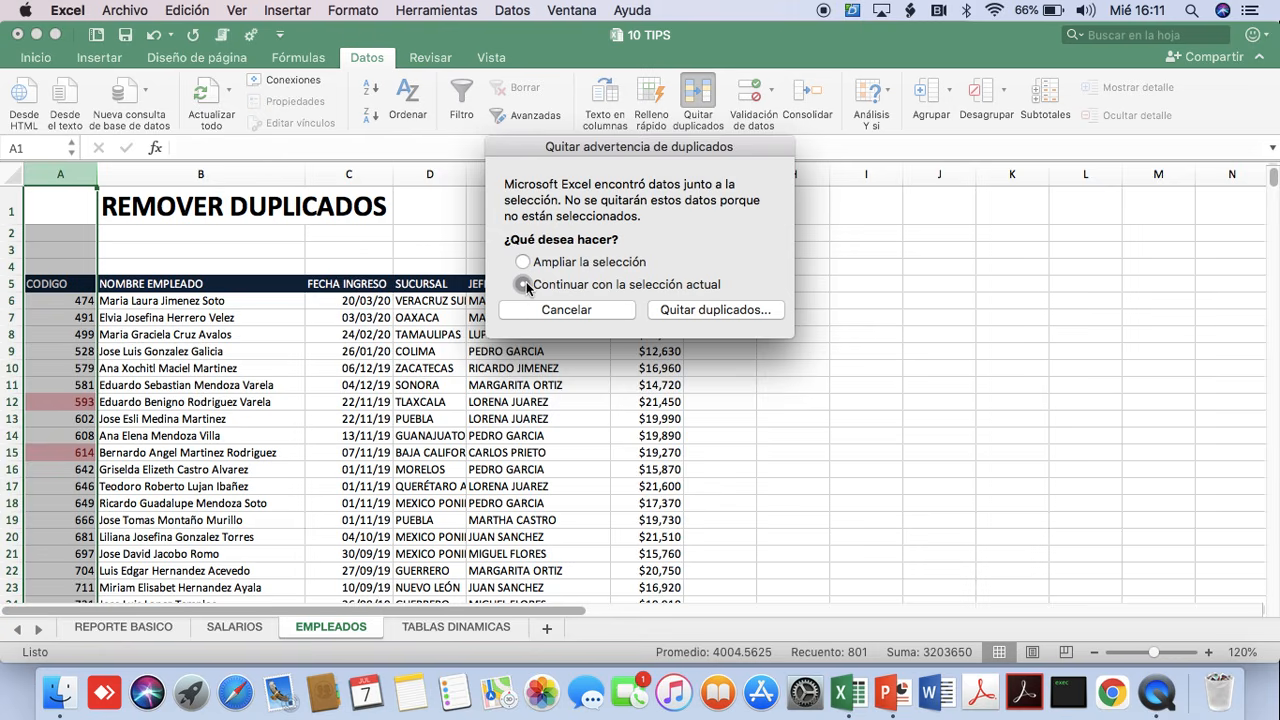
pyautogui.click(697, 309)
pyautogui.click(705, 340)
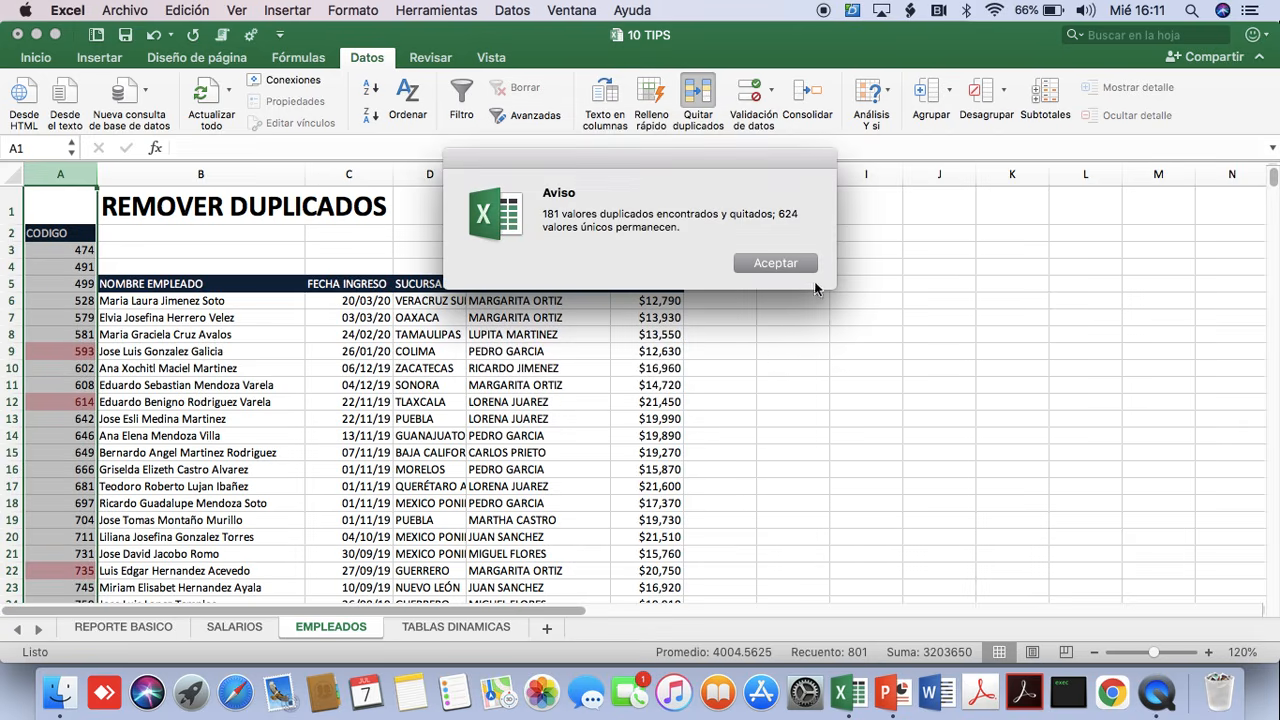
pyautogui.click(786, 264)
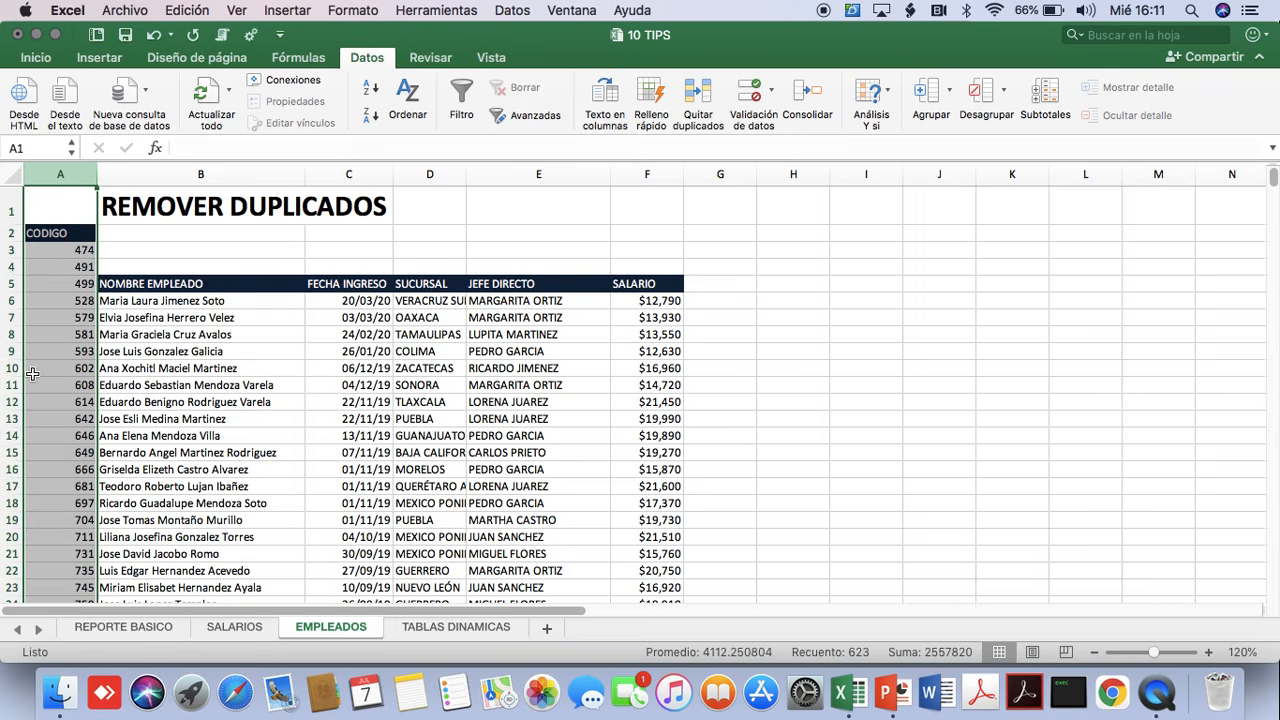
# Examine the remaining codes down to the end of the CODIGO column and compare them with the employee rows.
pyautogui.scroll(-20, 32, 373)
pyautogui.scroll(-20, 32, 373)
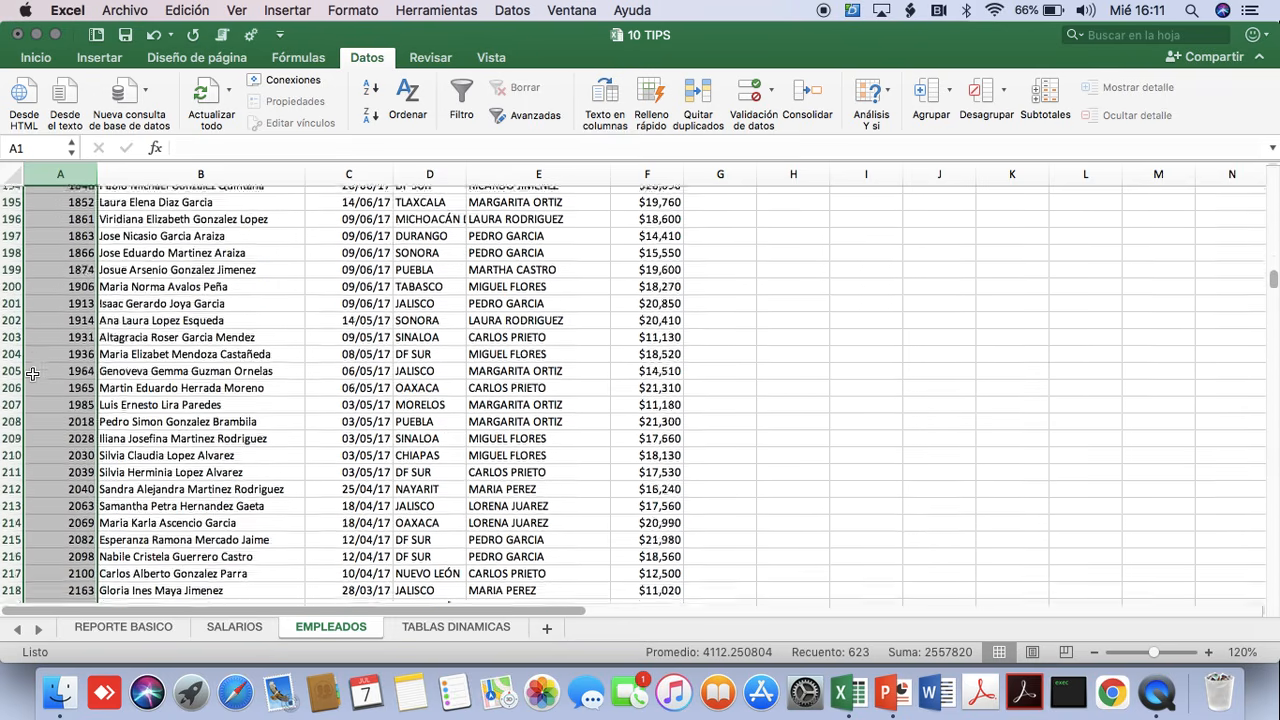
pyautogui.scroll(-20, 32, 373)
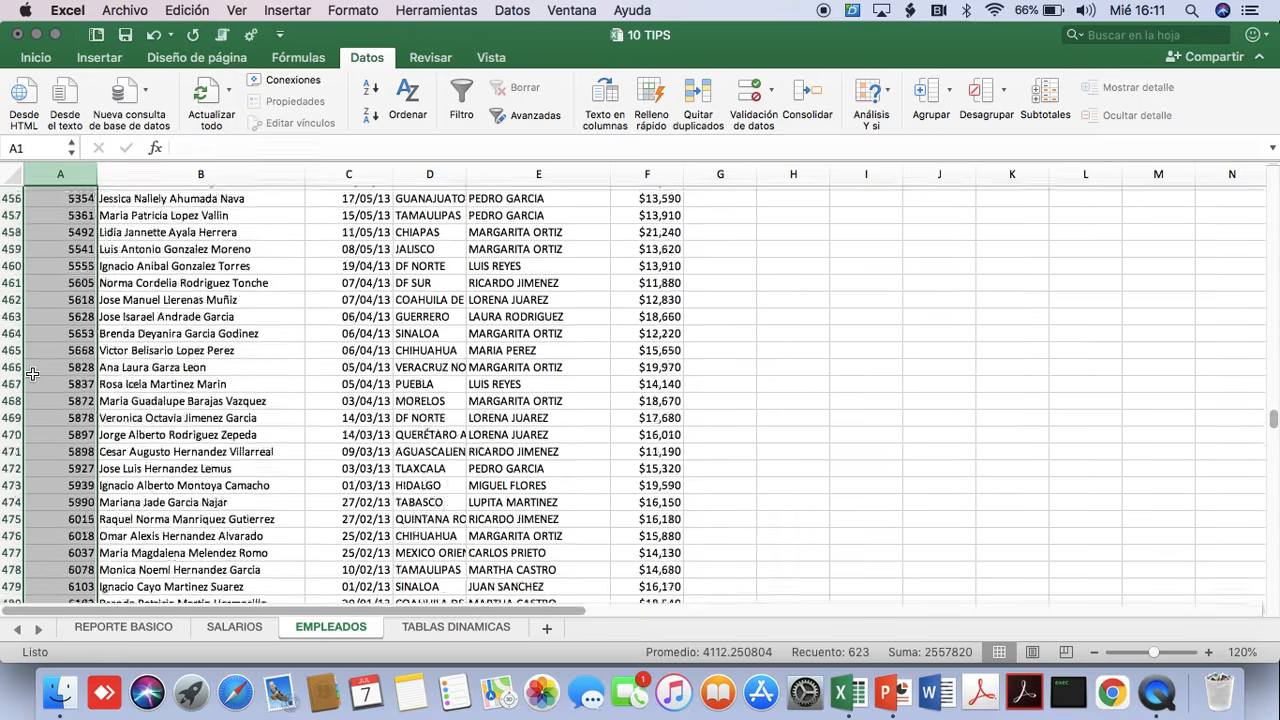
pyautogui.scroll(-15, 32, 373)
pyautogui.scroll(20, 34, 390)
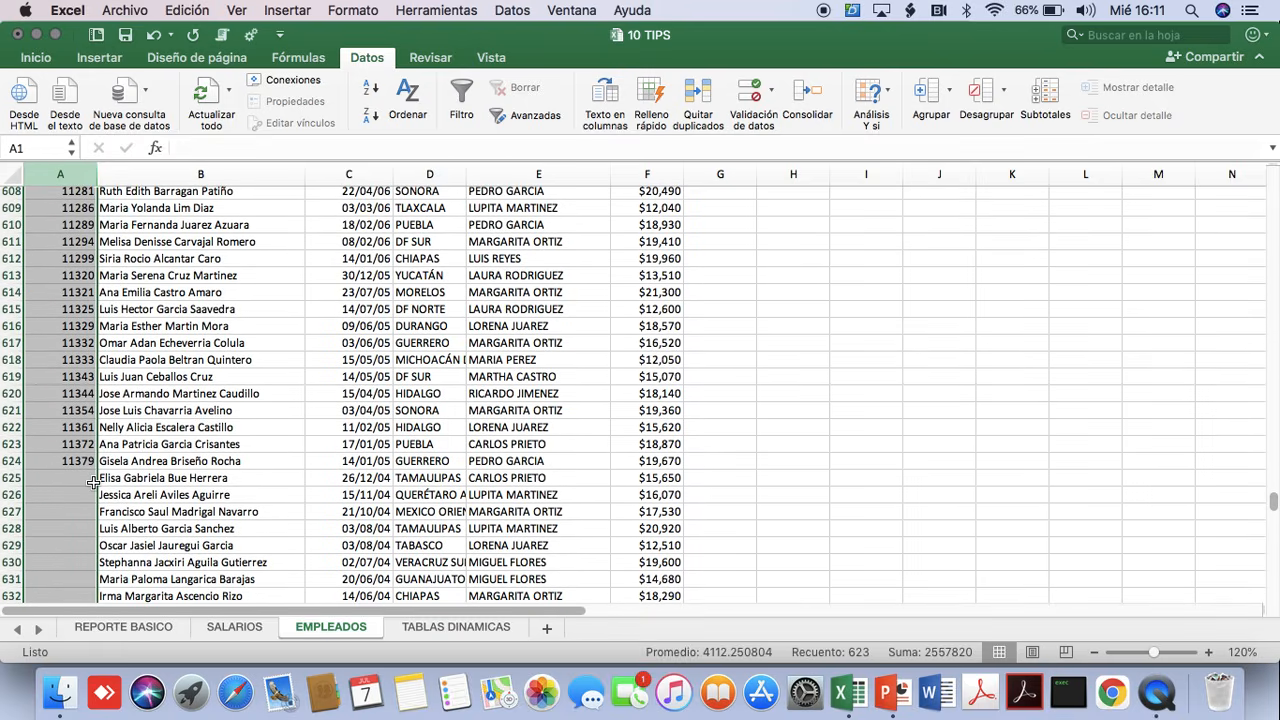
pyautogui.click(105, 478)
pyautogui.moveTo(147, 596); pyautogui.dragTo(228, 614)
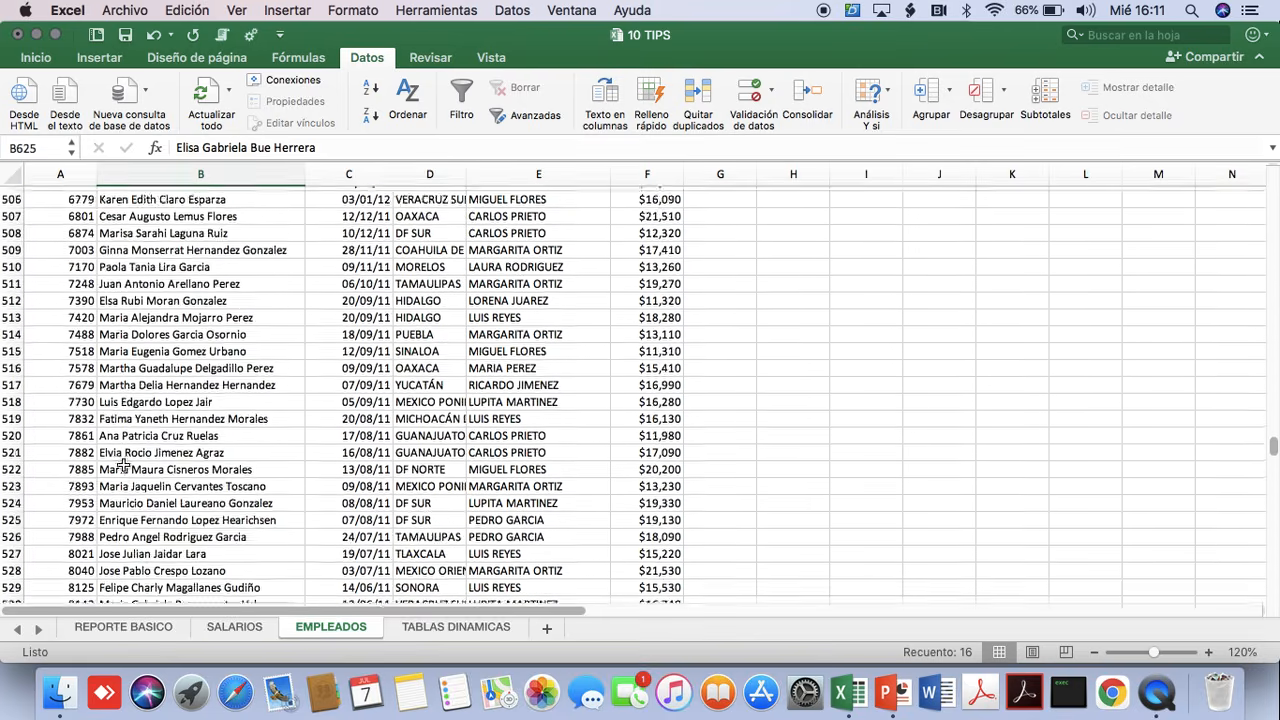
pyautogui.scroll(20, 133, 449)
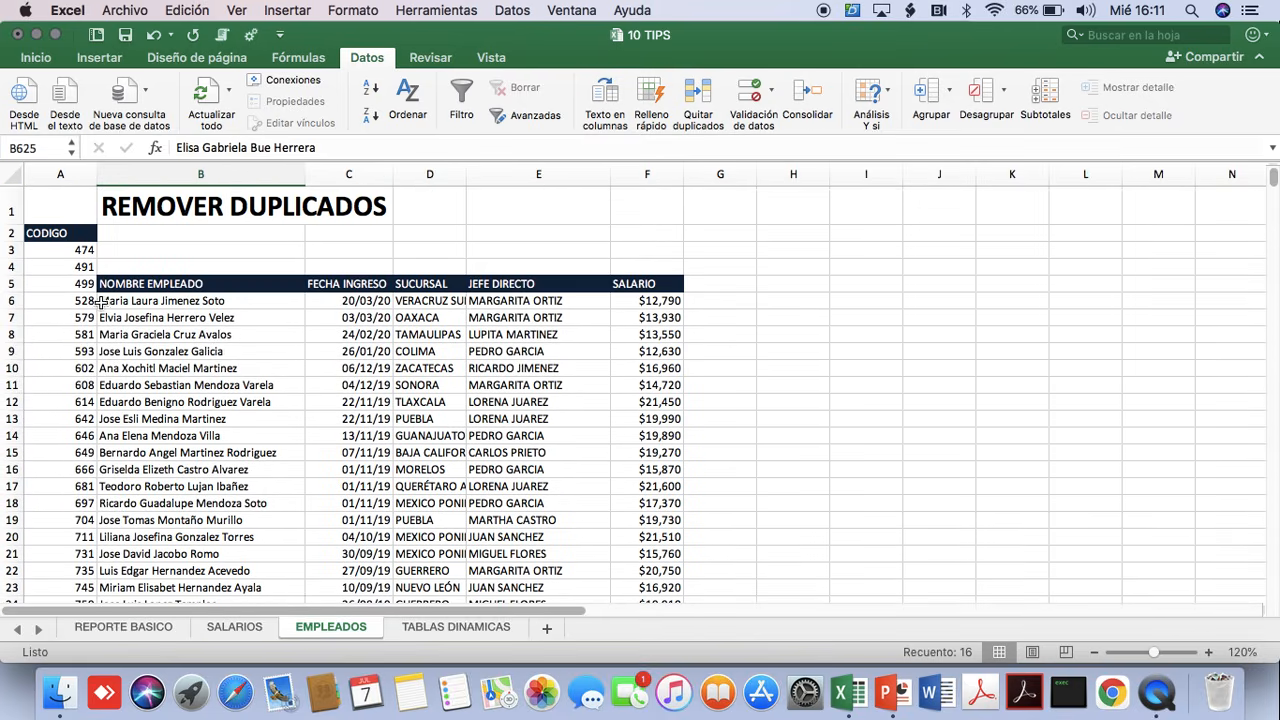
# Move the CODIGO header and all its codes from A2 down to start at A5, level with the table header.
pyautogui.click(57, 233)
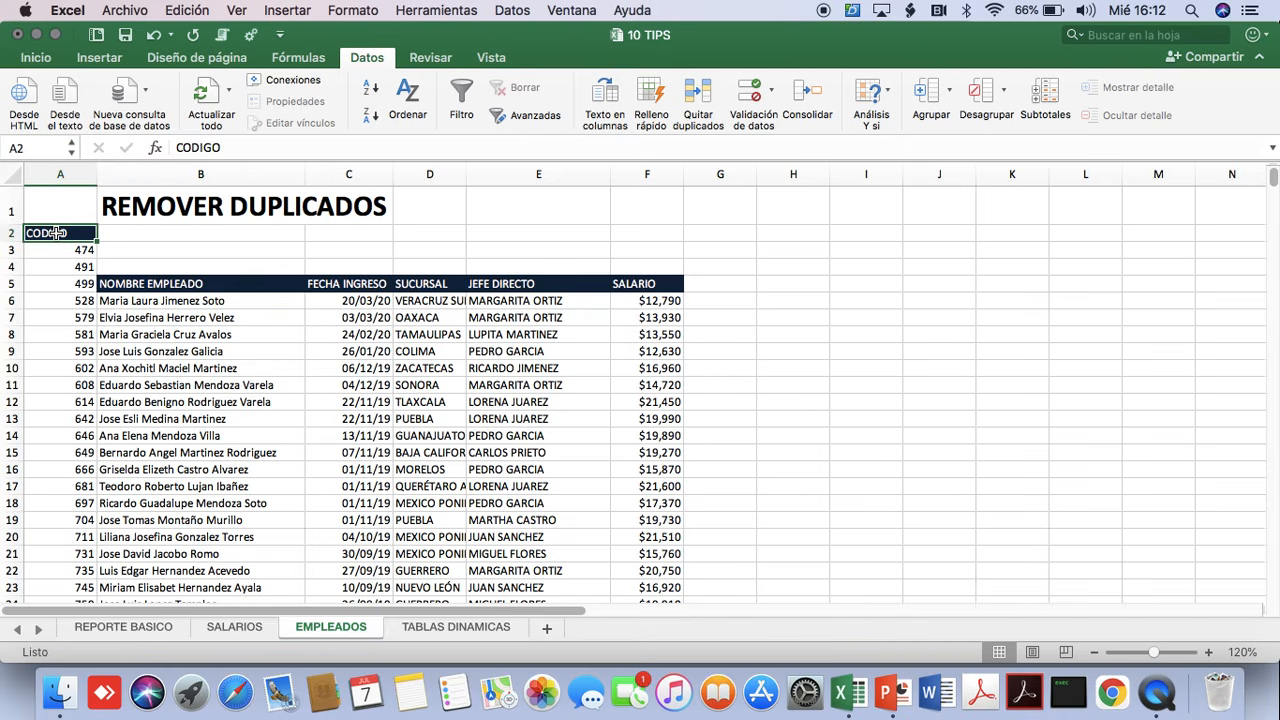
pyautogui.press('super+shift+Down')
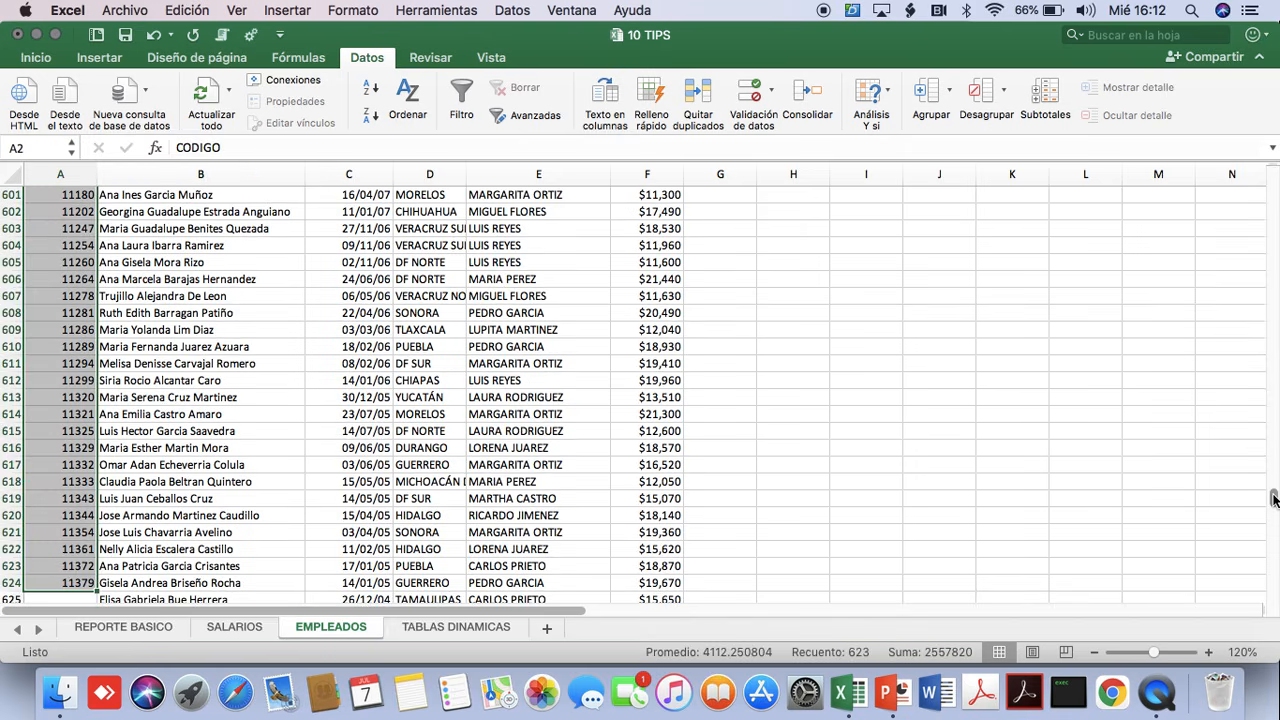
pyautogui.moveTo(1271, 494); pyautogui.dragTo(1271, 174)
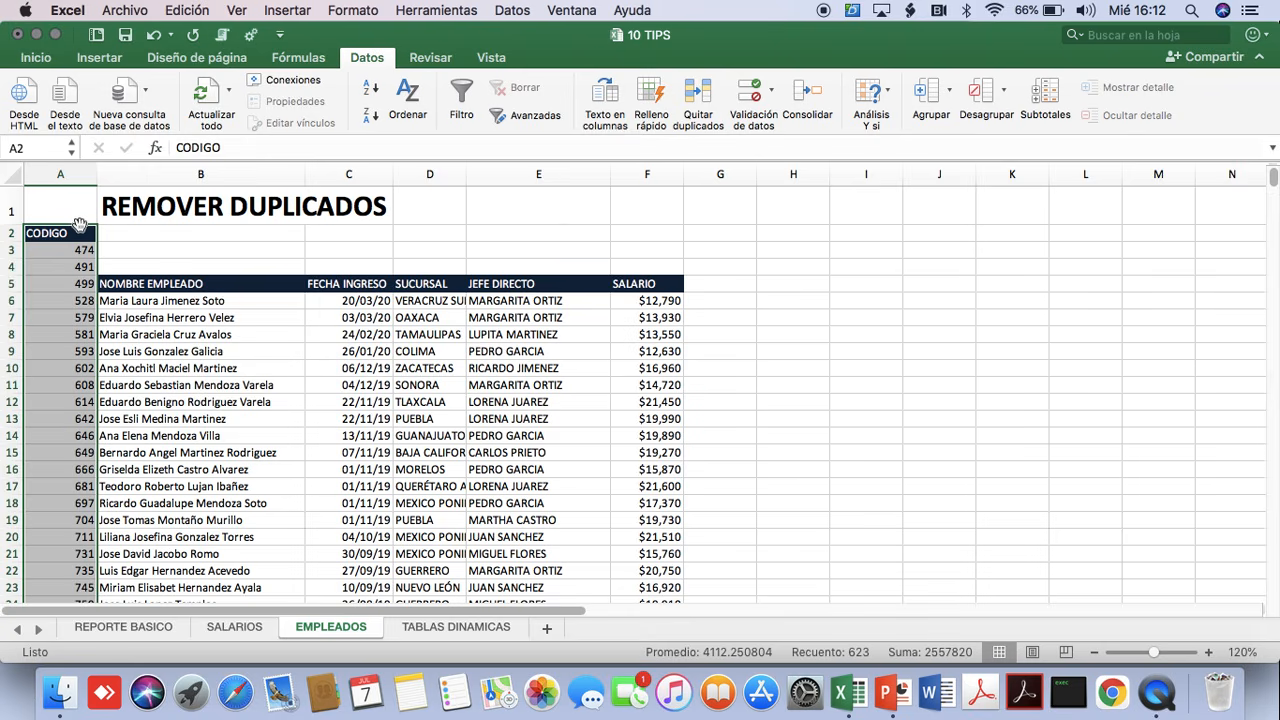
pyautogui.moveTo(76, 224); pyautogui.dragTo(86, 284)
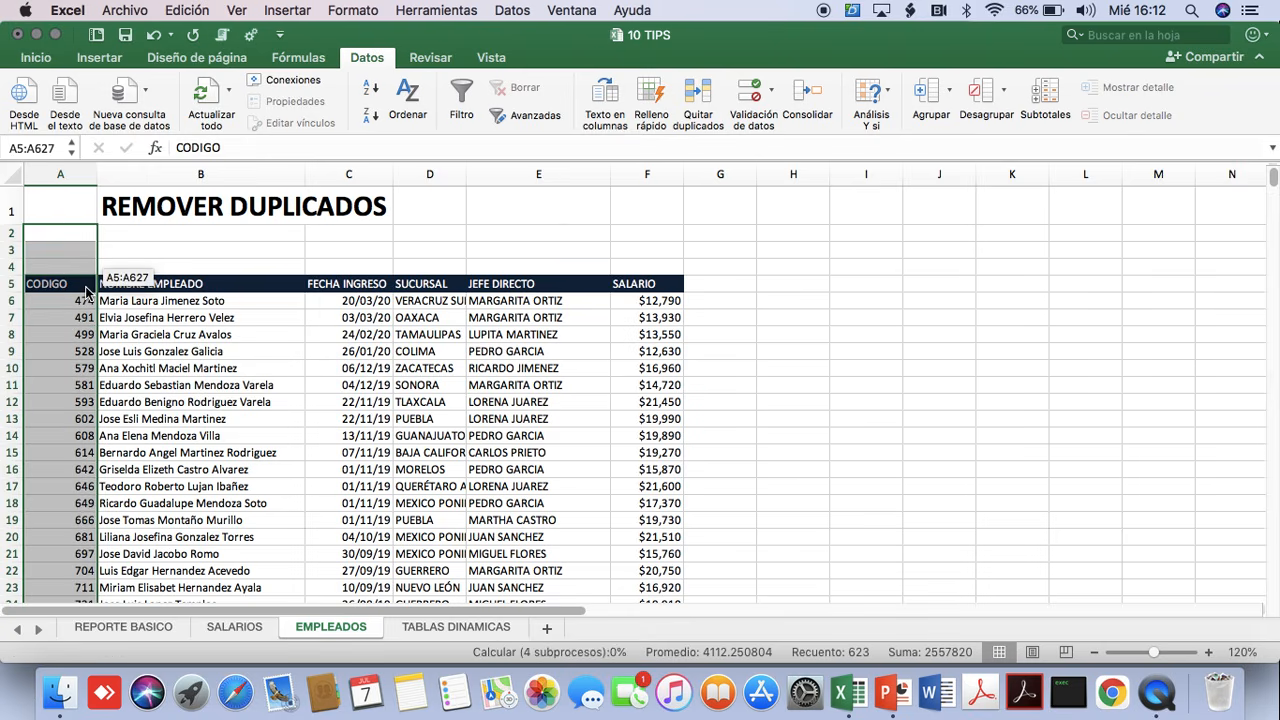
pyautogui.click(872, 456)
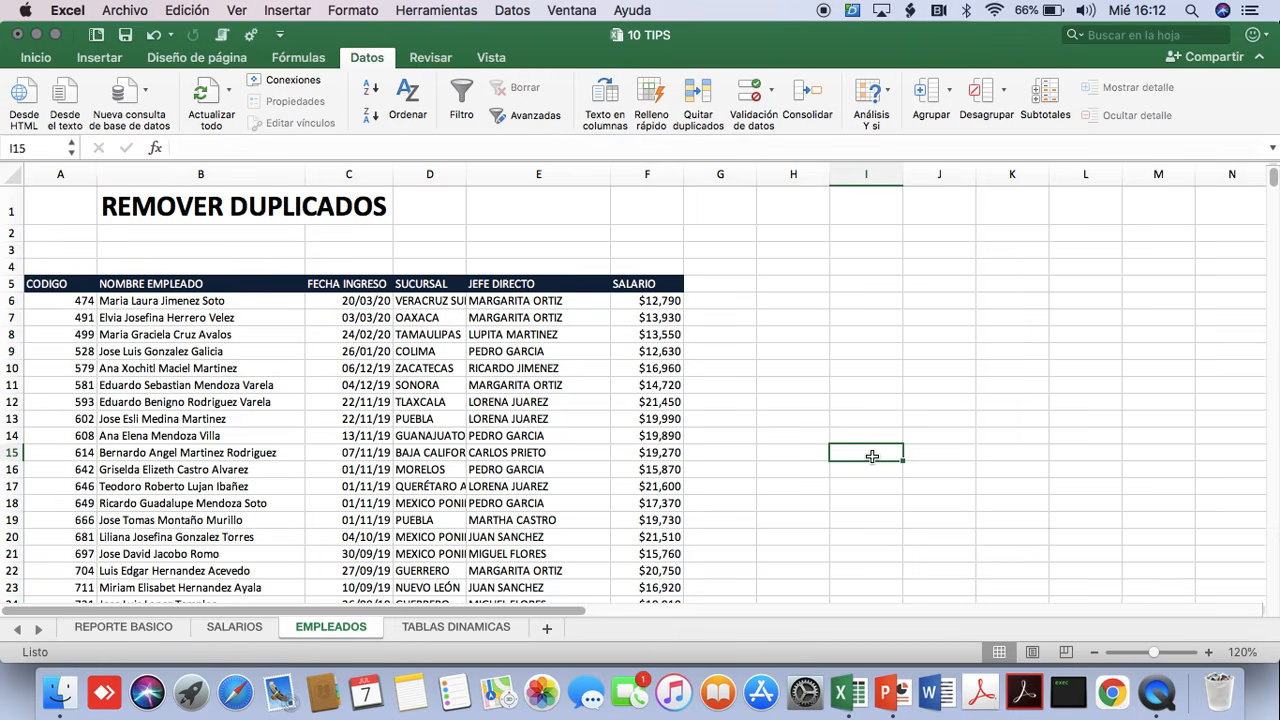
# Set the tip title in B1 to FILTROS - ORGANIZAR DATOS and select cell F9 in the SALARIO column.
pyautogui.click(240, 210)
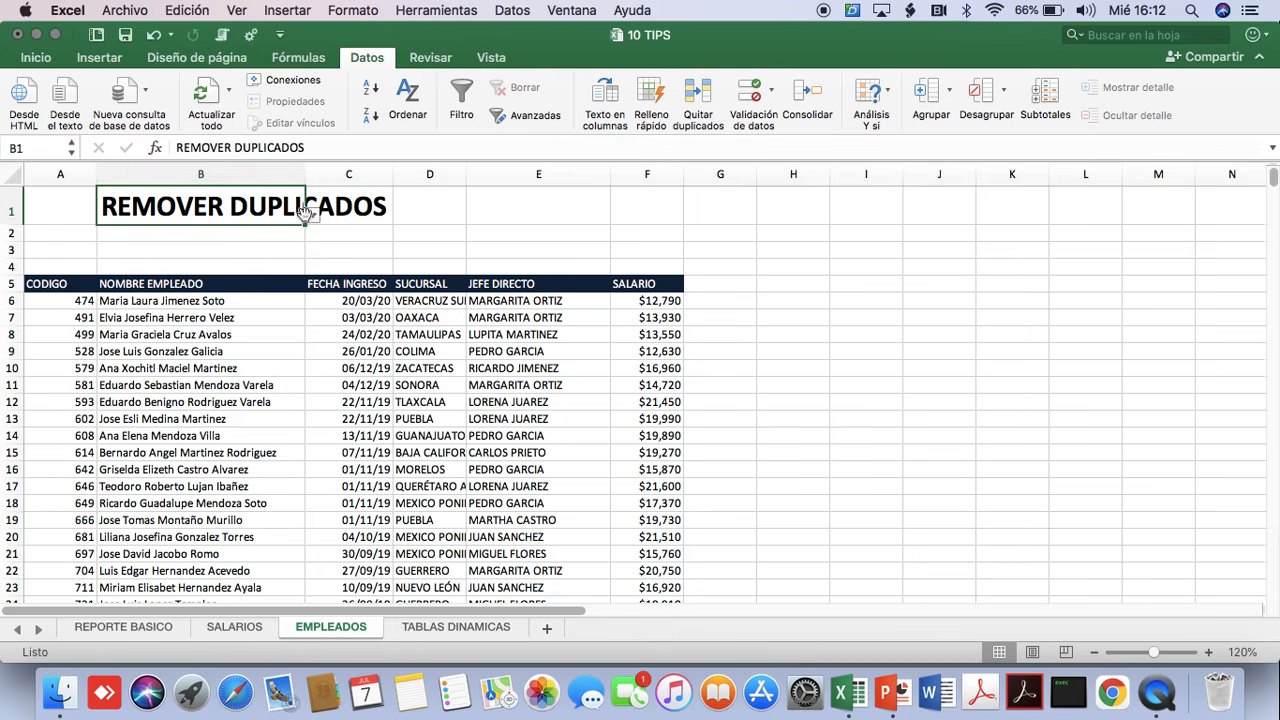
pyautogui.click(313, 217)
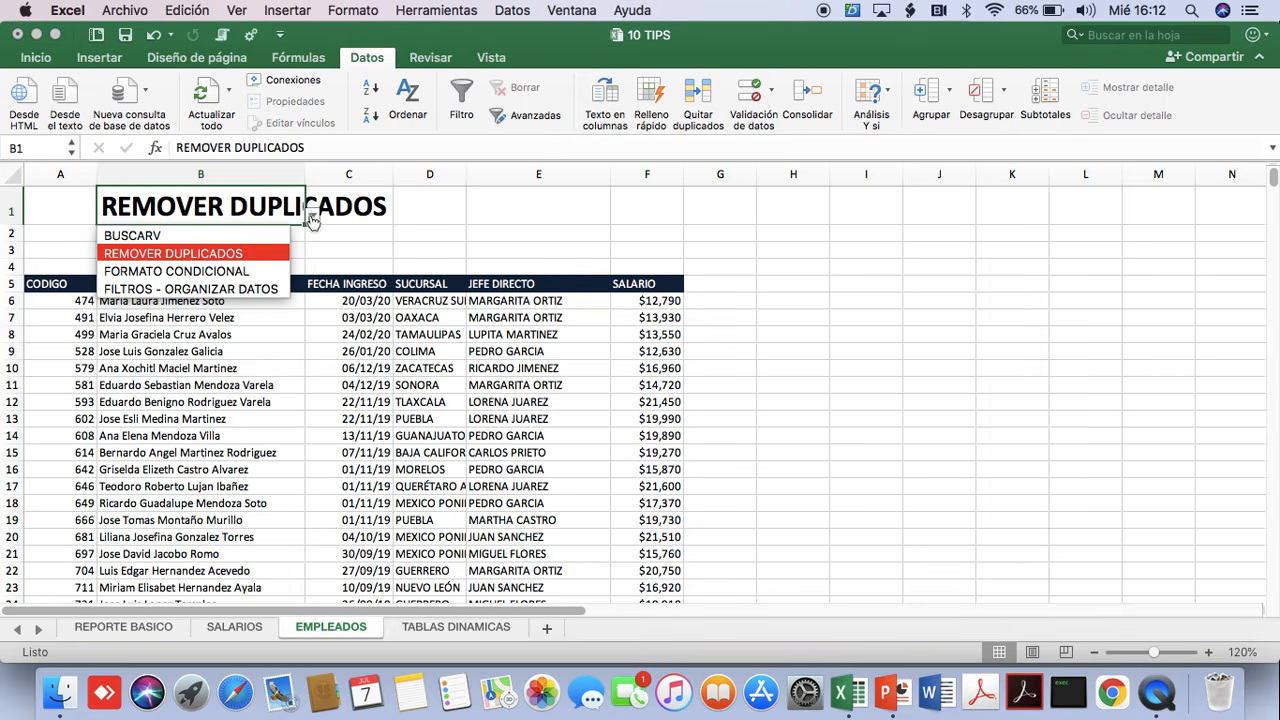
pyautogui.click(207, 285)
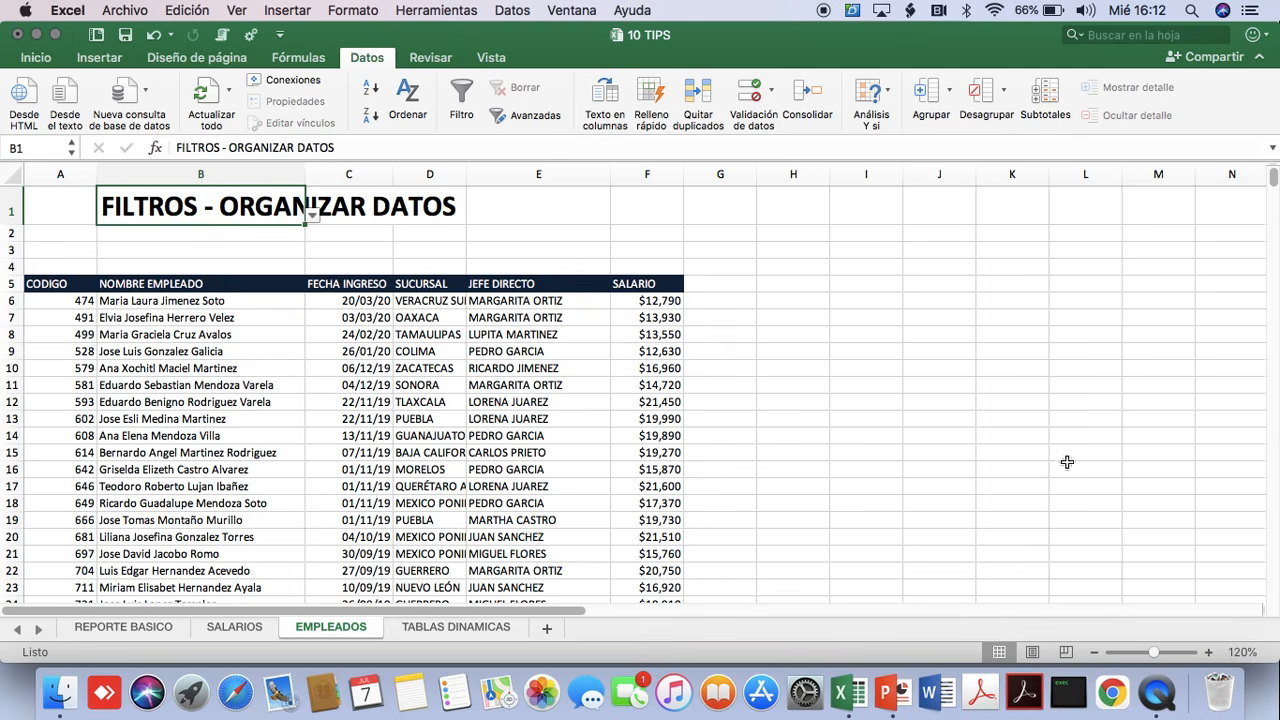
pyautogui.click(649, 421)
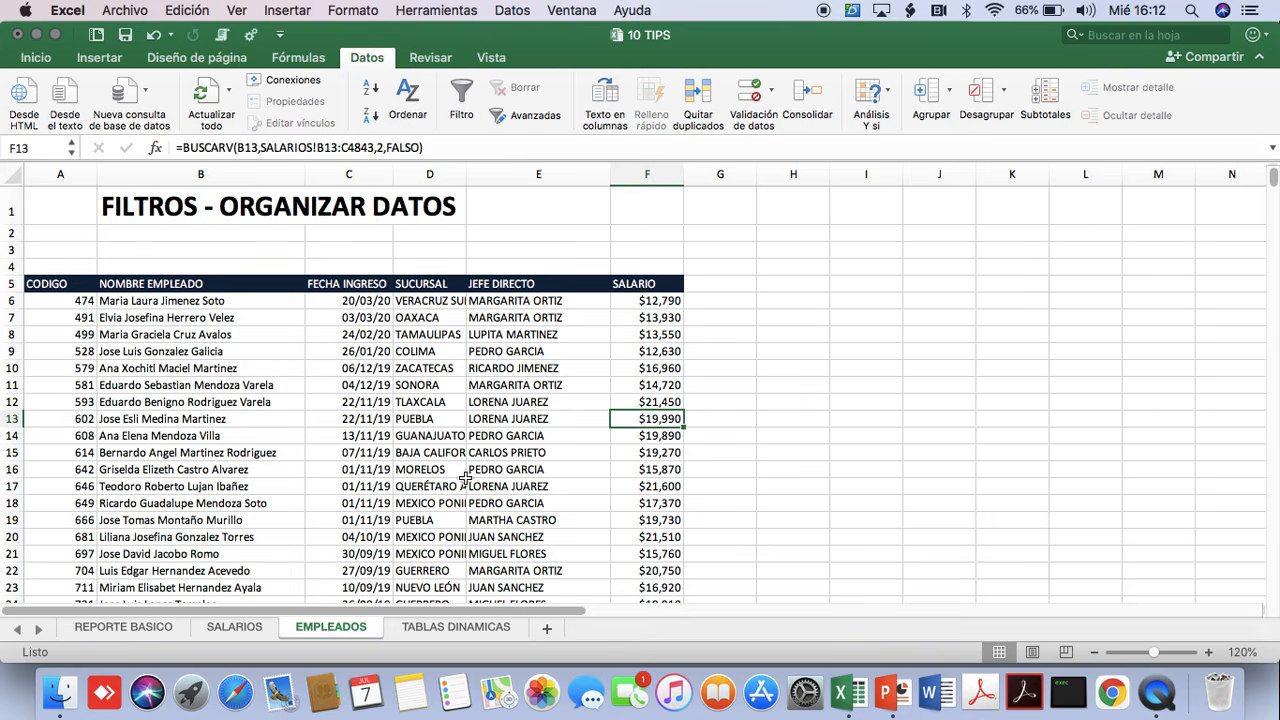
pyautogui.click(649, 353)
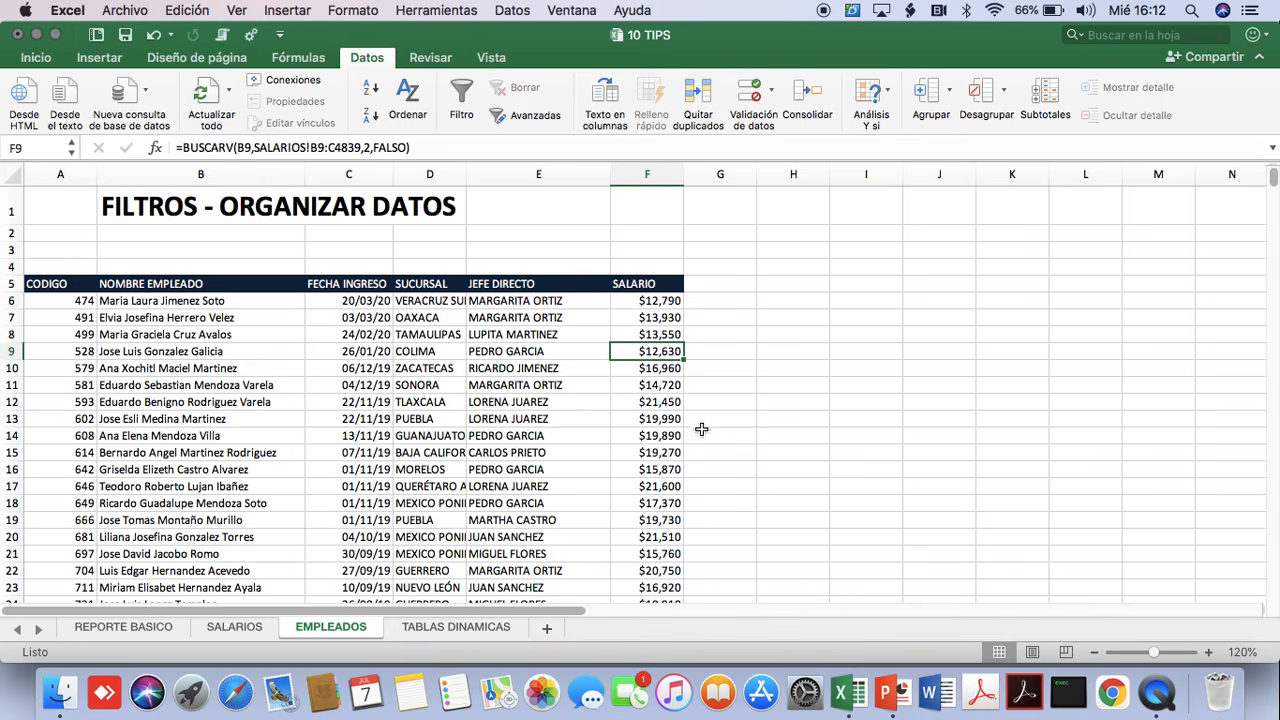
# Sort the employee table by SALARIO from highest to lowest and check the first salaries and employee.
pyautogui.click(664, 452)
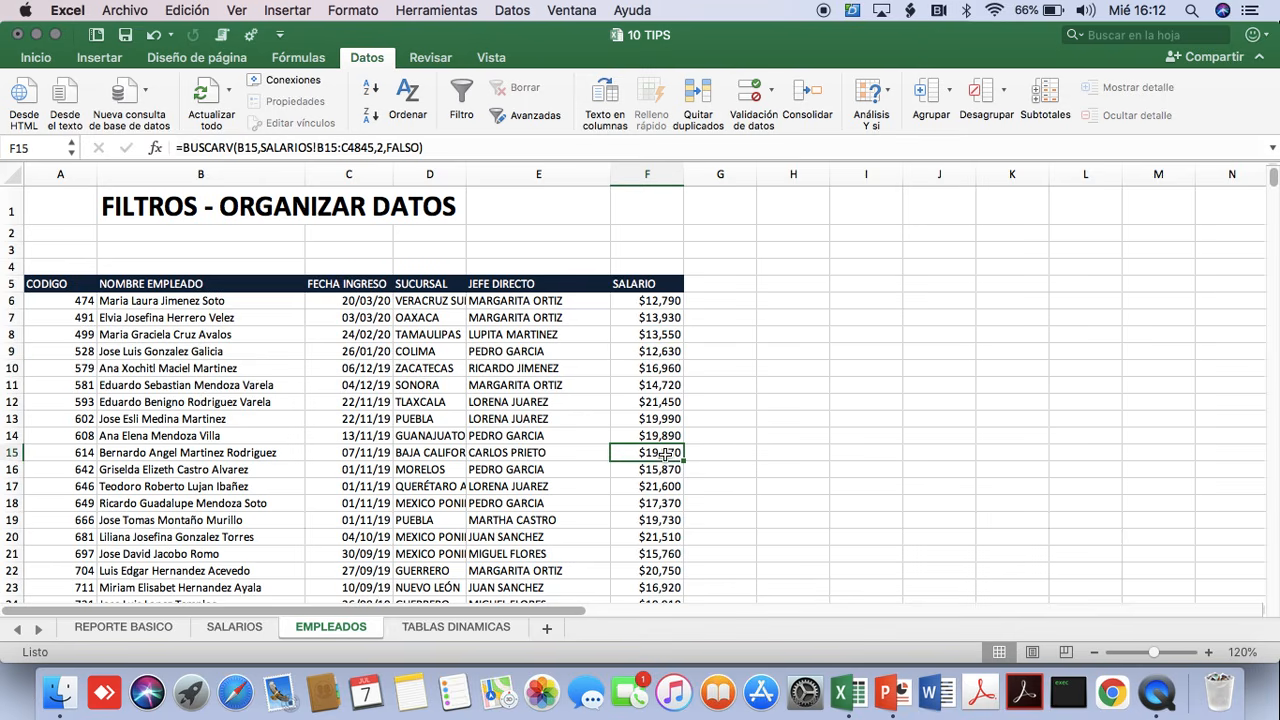
pyautogui.click(369, 118)
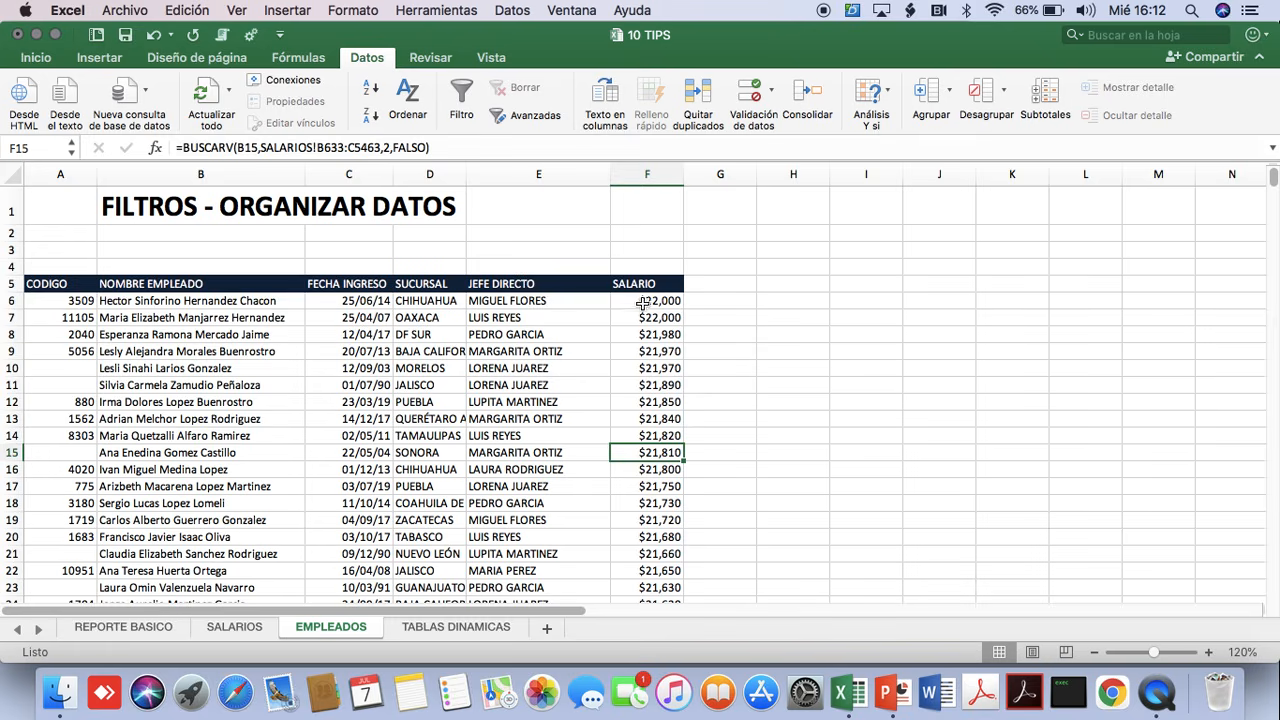
pyautogui.moveTo(641, 302); pyautogui.dragTo(655, 402)
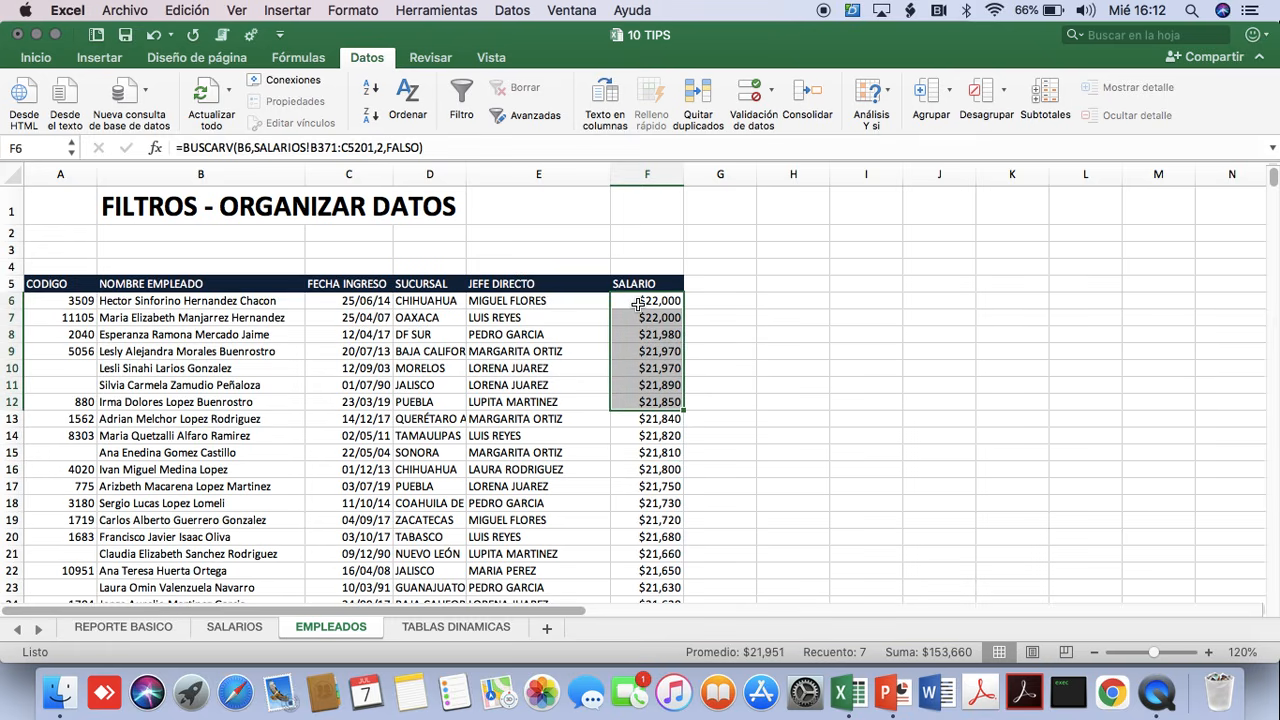
pyautogui.click(637, 303)
pyautogui.click(198, 305)
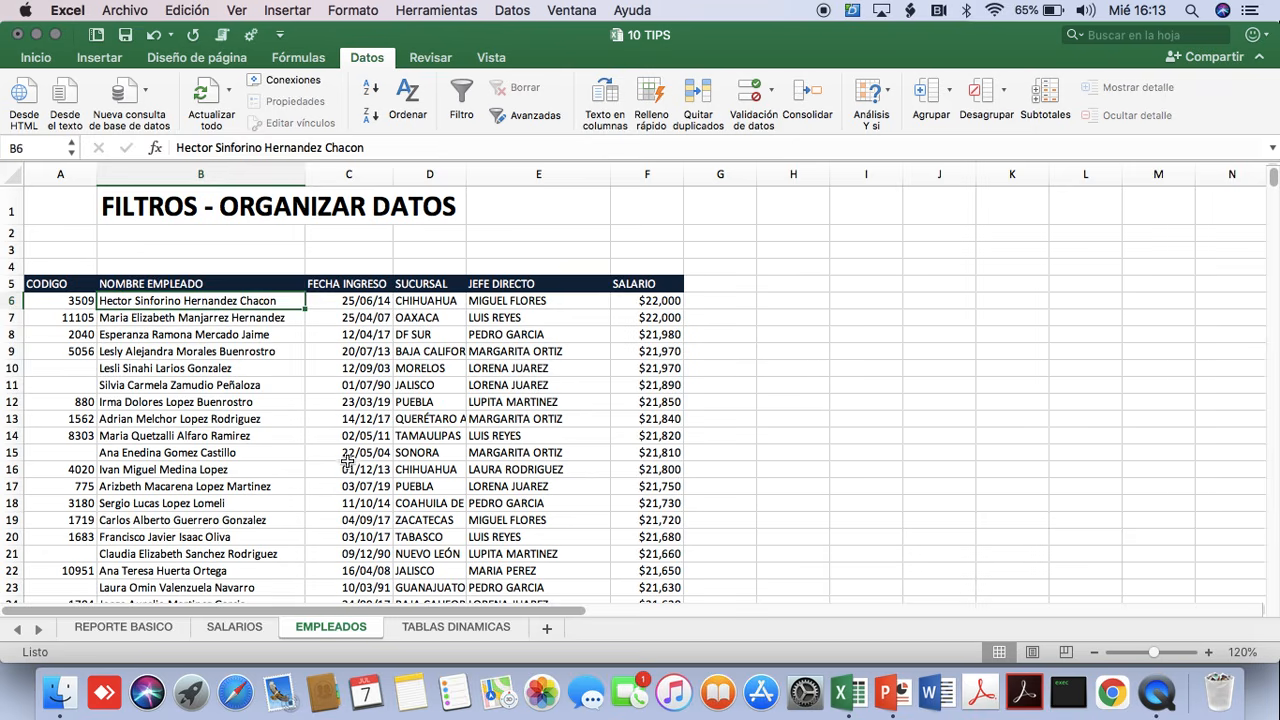
# Open a custom sort for the employee table and set its first level to JEFE DIRECTO, A to Z.
pyautogui.click(215, 367)
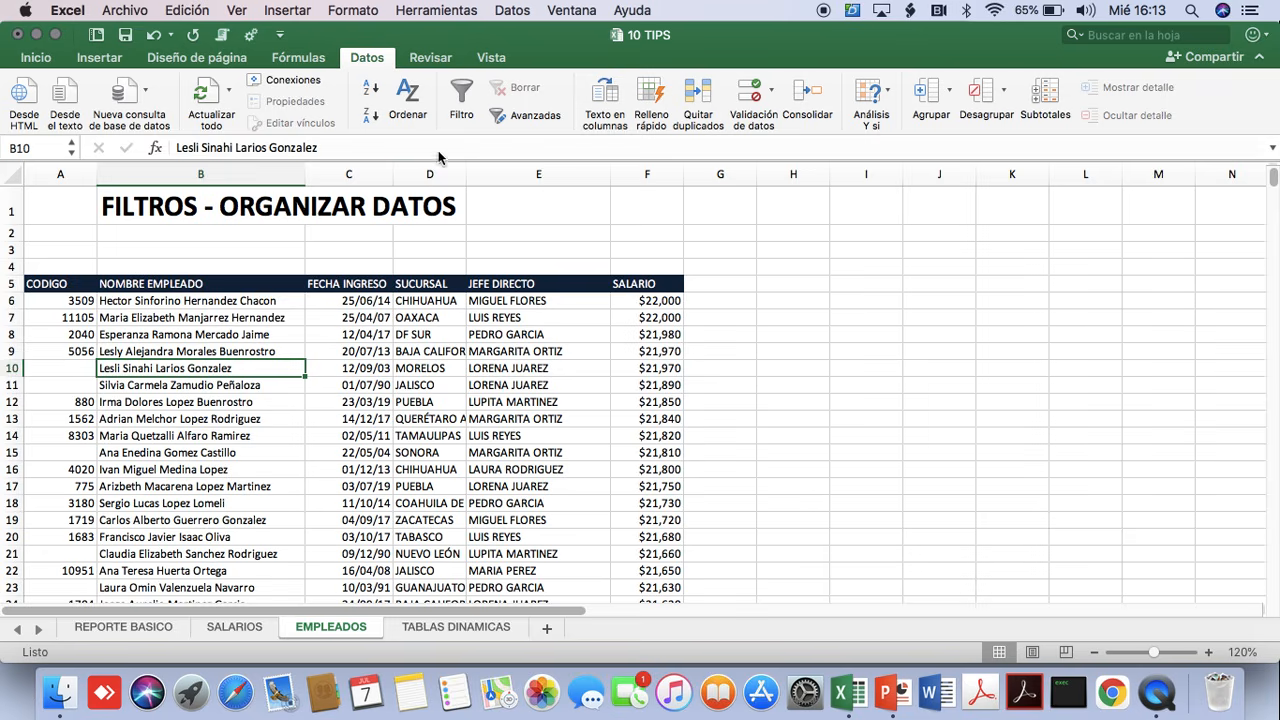
pyautogui.click(408, 92)
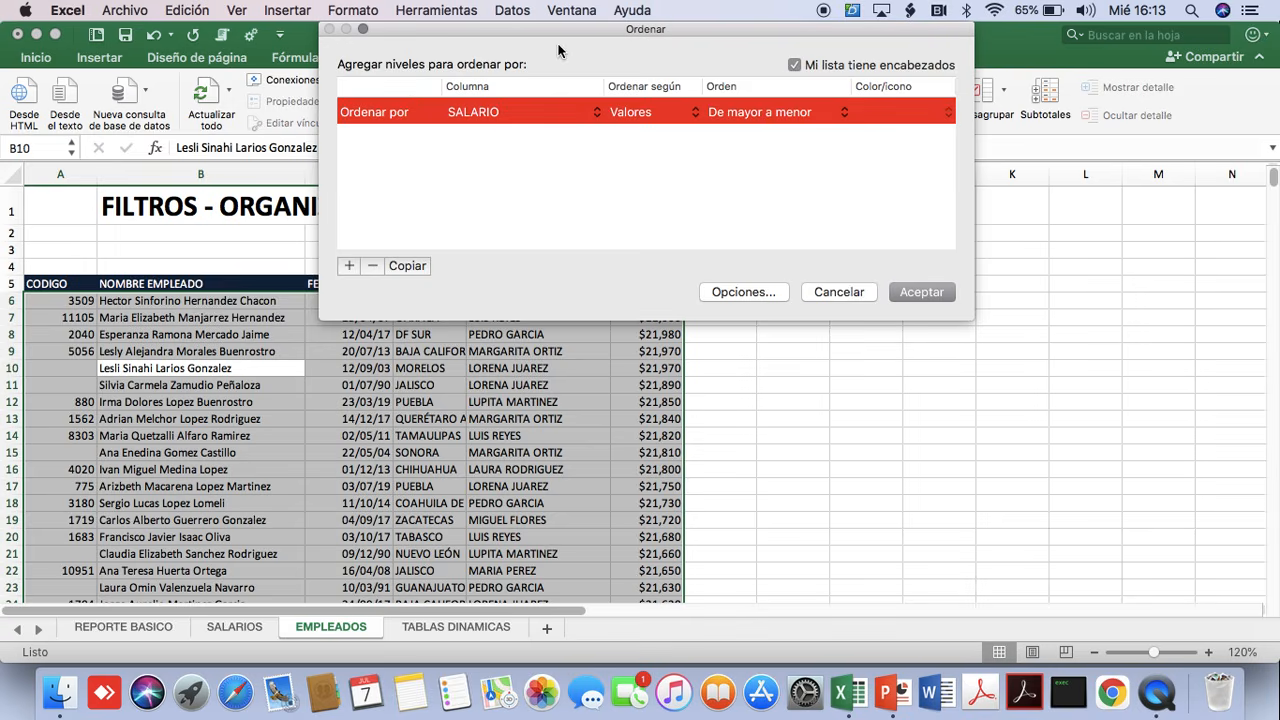
pyautogui.moveTo(557, 29); pyautogui.dragTo(756, 70)
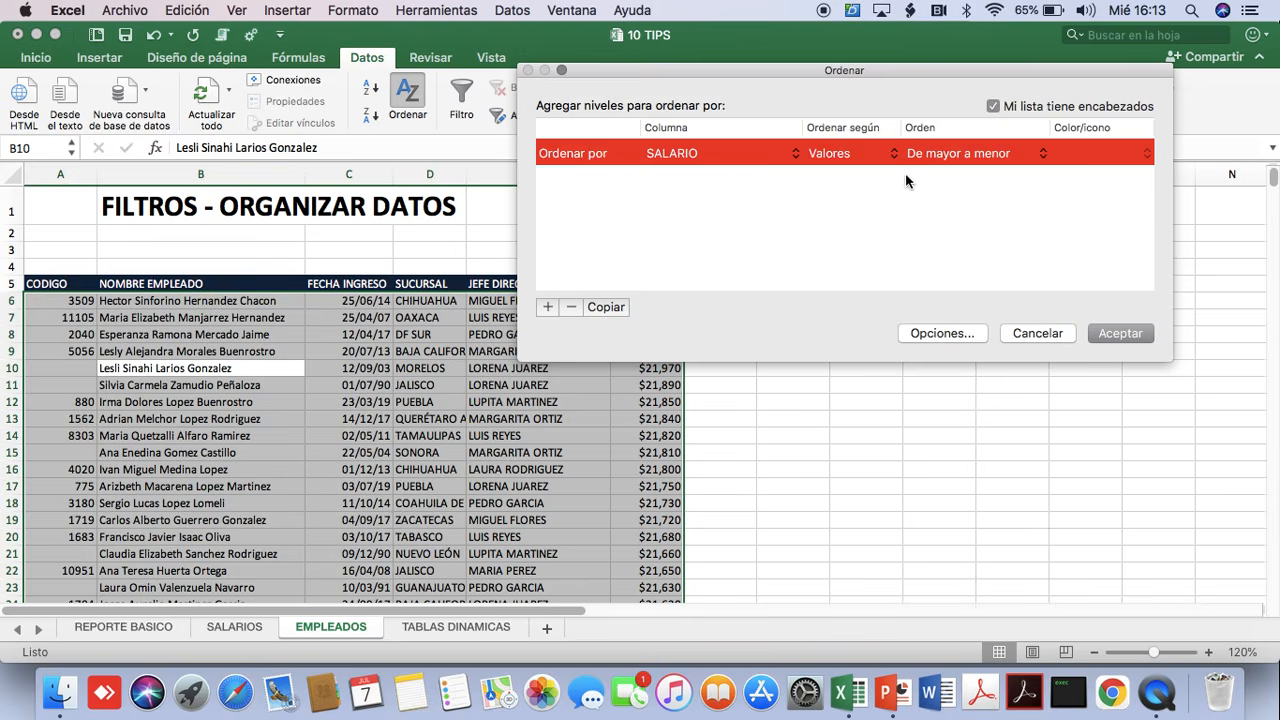
pyautogui.click(767, 158)
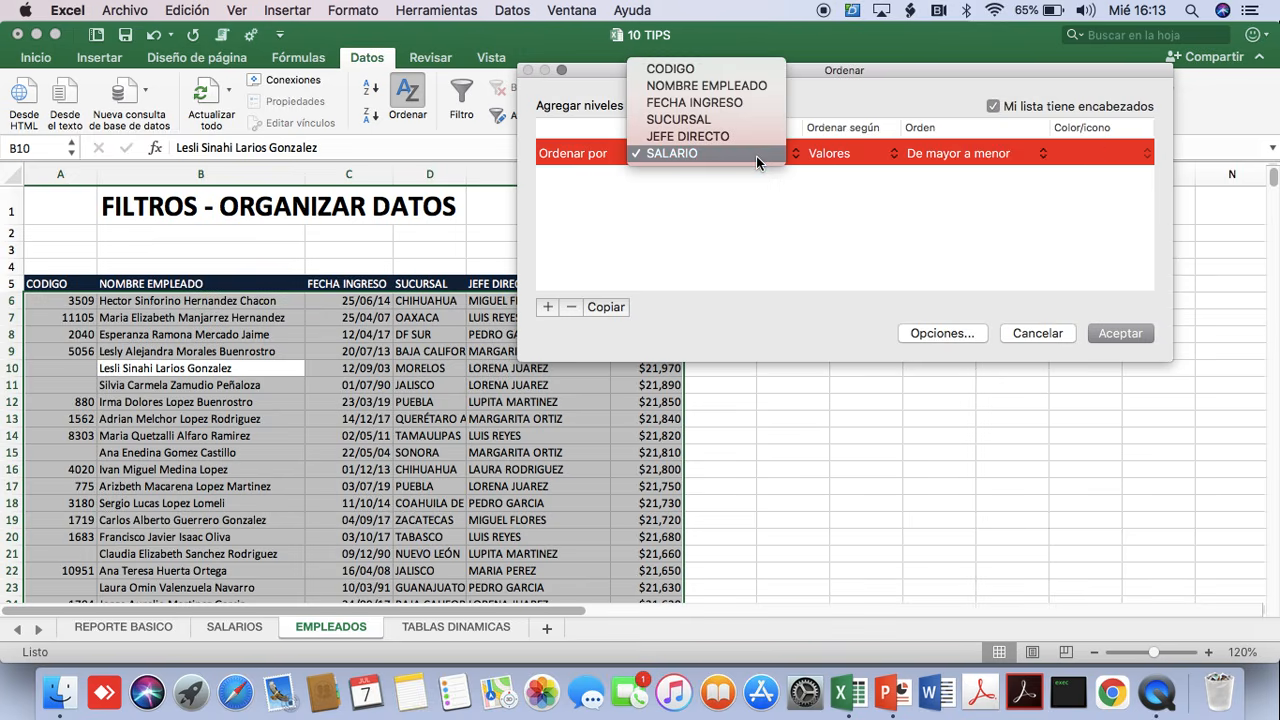
pyautogui.click(705, 138)
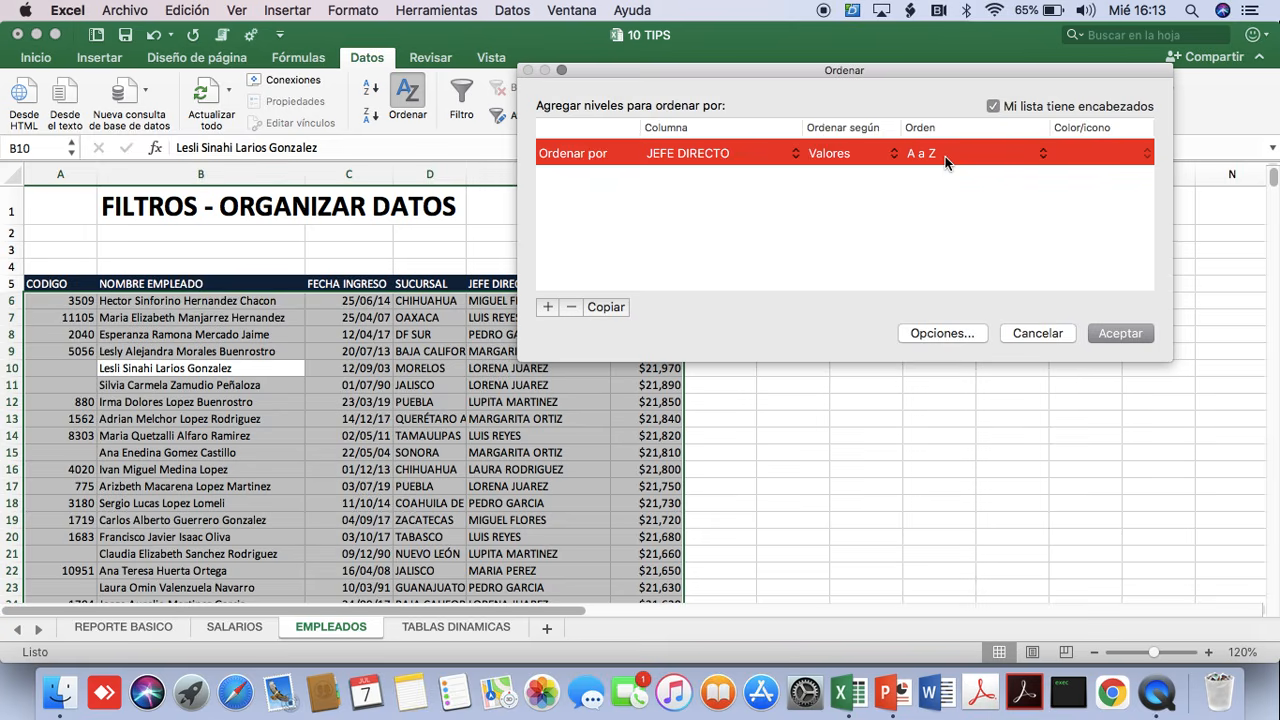
# Add a second sort level on SALARIO ordered De mayor a menor and apply the sort.
pyautogui.click(547, 307)
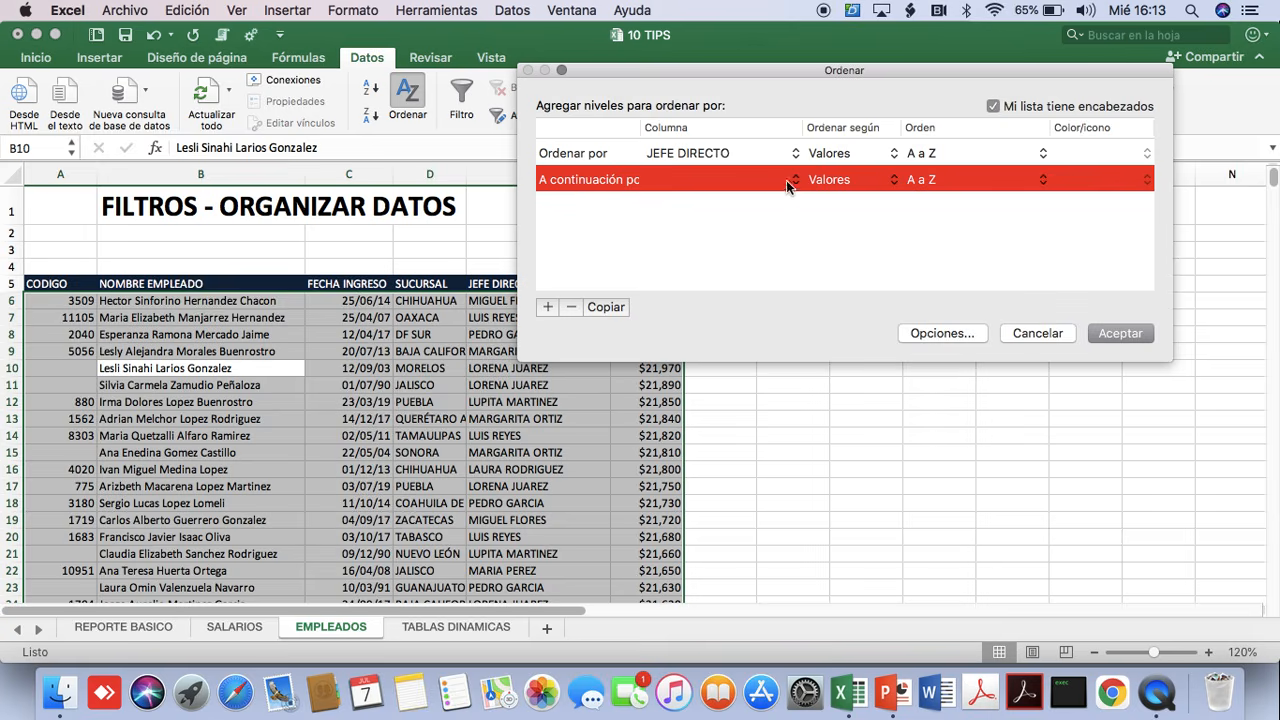
pyautogui.click(722, 189)
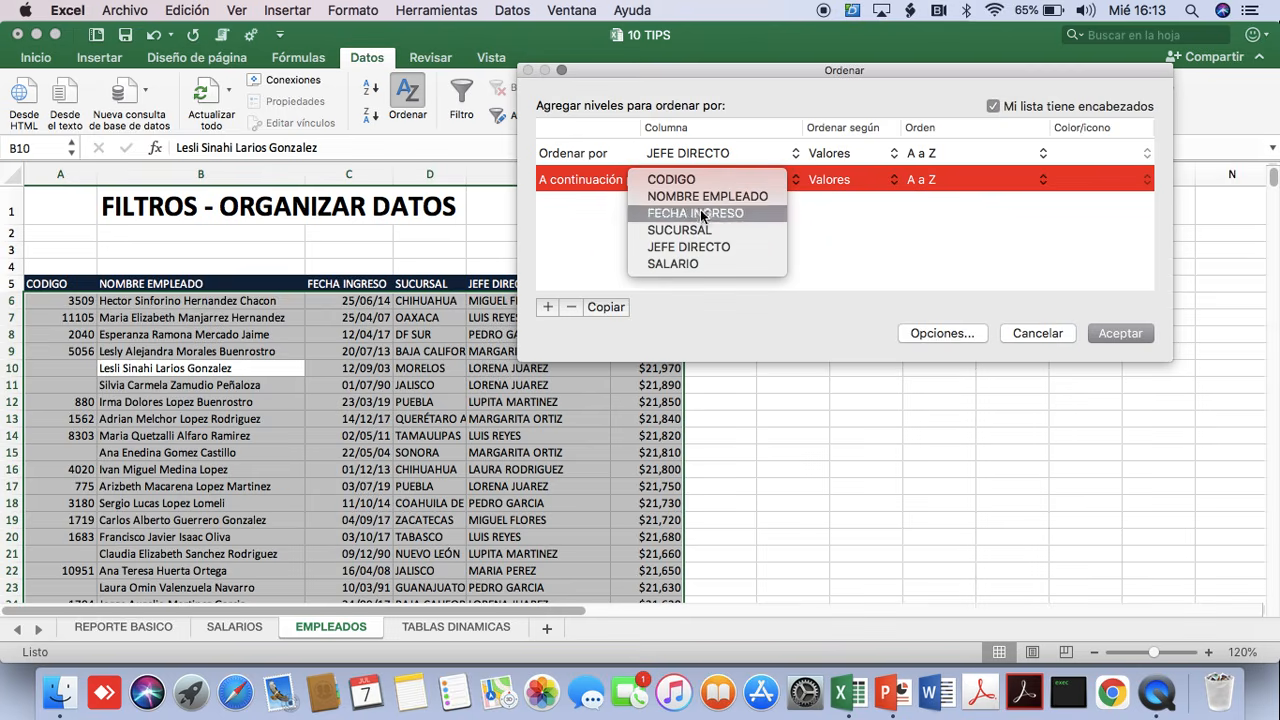
pyautogui.click(685, 266)
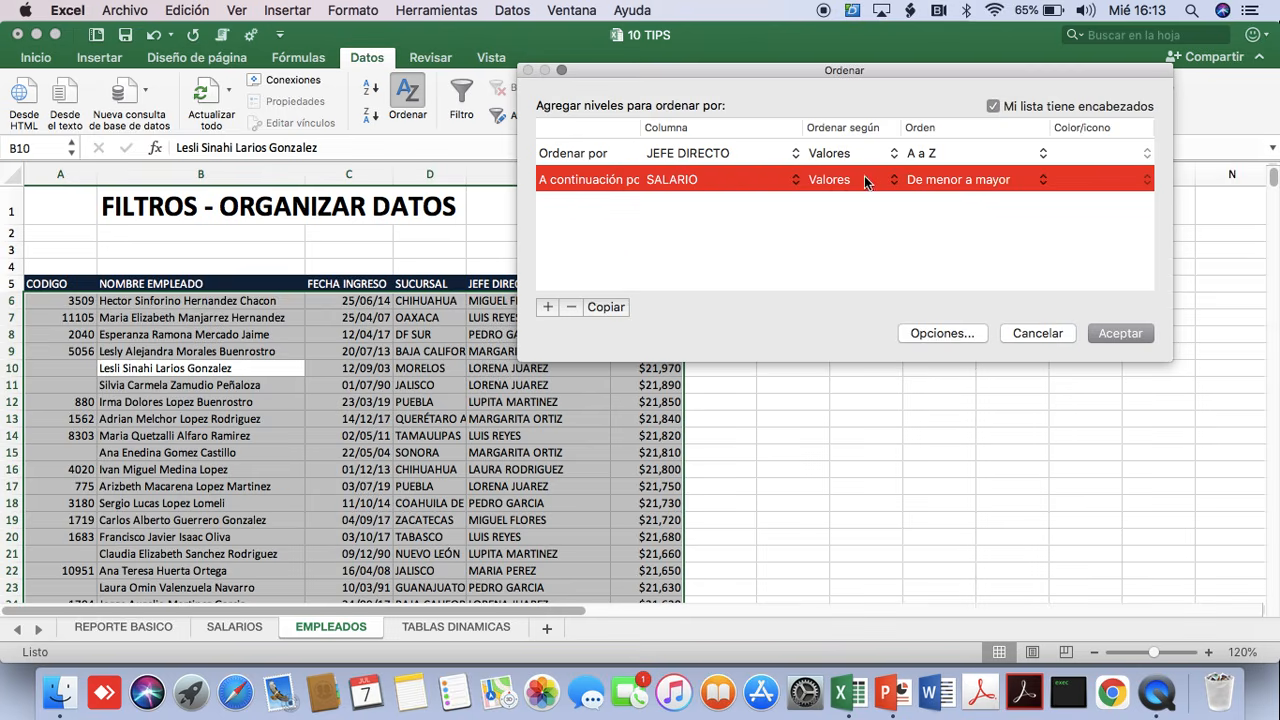
pyautogui.click(947, 180)
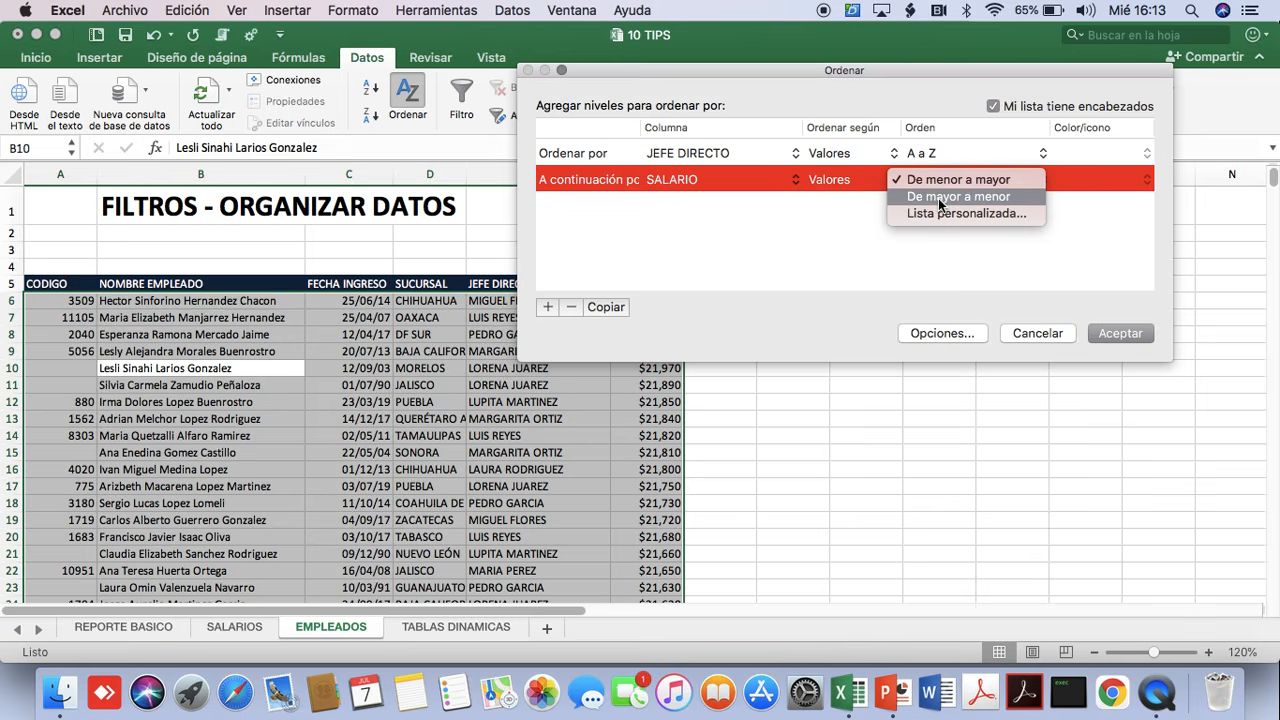
pyautogui.click(940, 199)
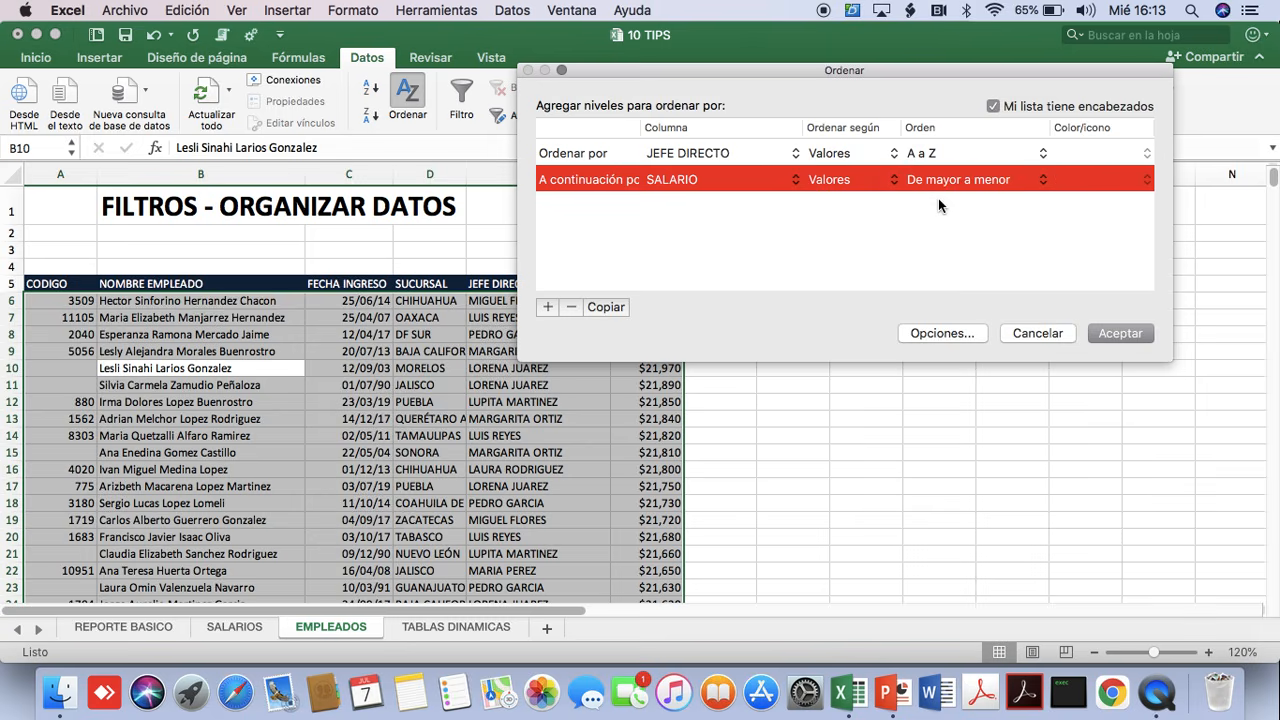
pyautogui.click(1120, 335)
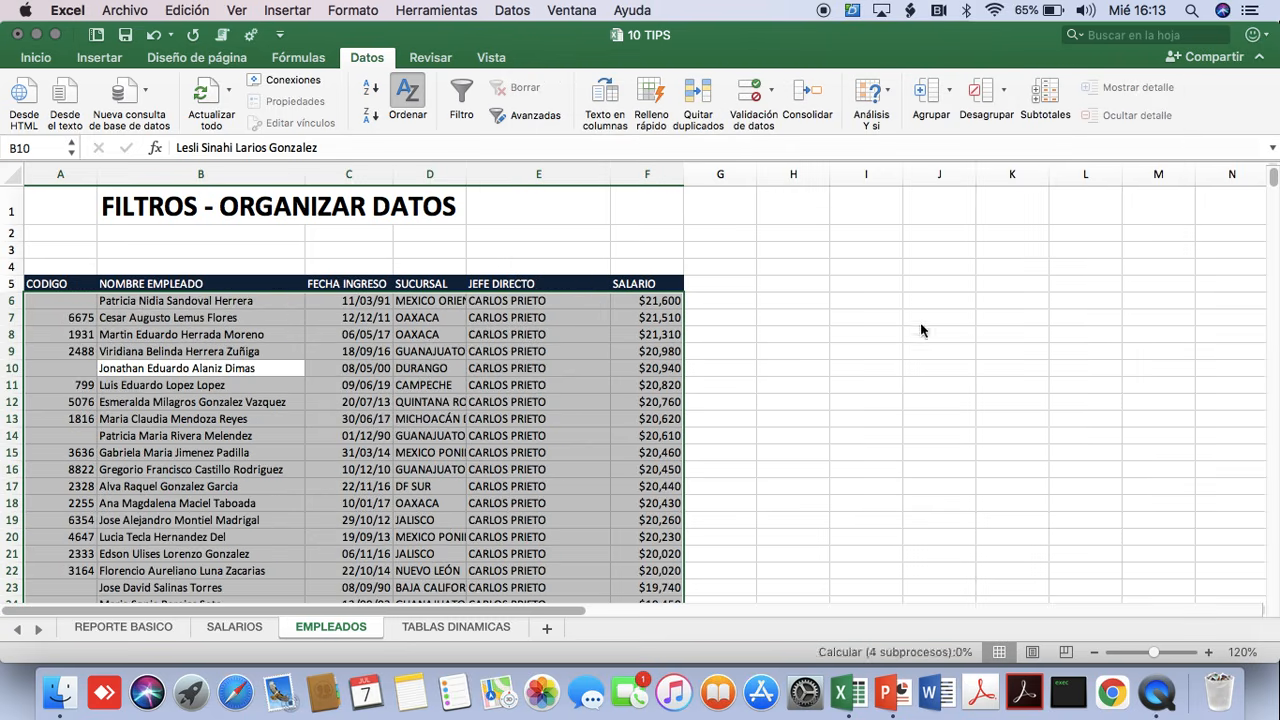
# Examine the sorted rows to check that salaries run from highest to lowest within each JEFE DIRECTO group.
pyautogui.click(510, 303)
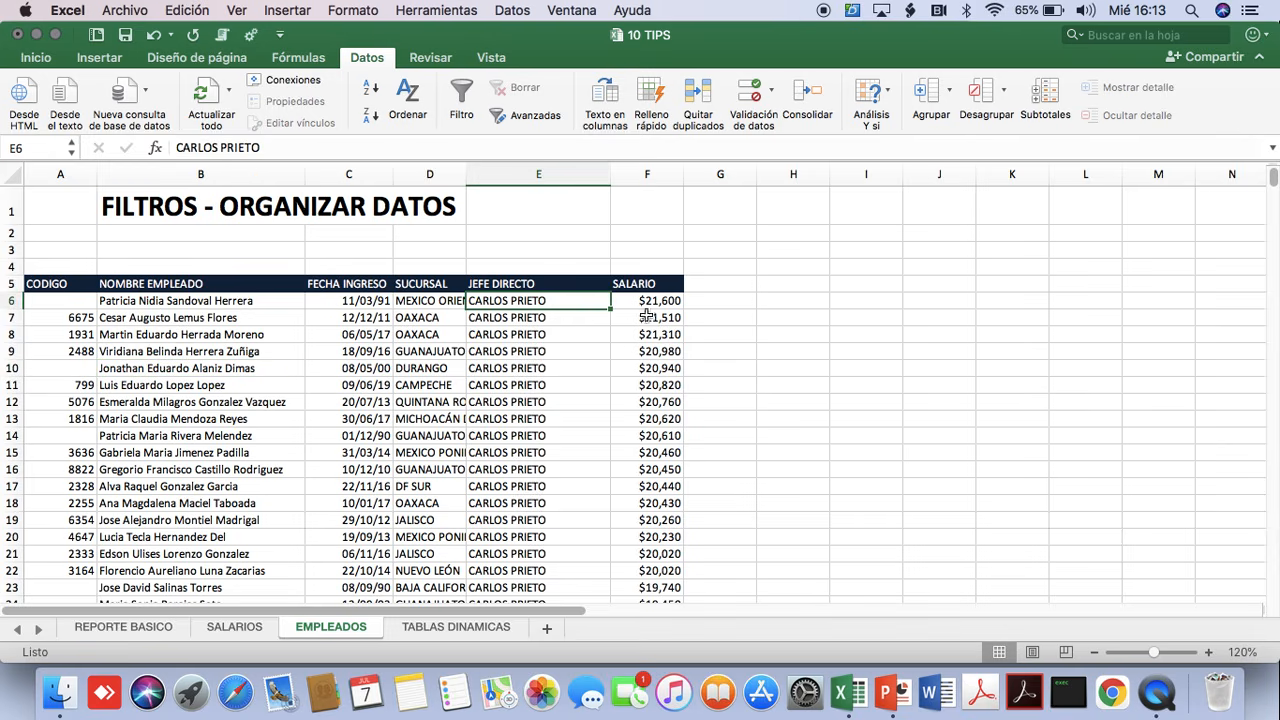
pyautogui.moveTo(648, 305); pyautogui.dragTo(660, 468)
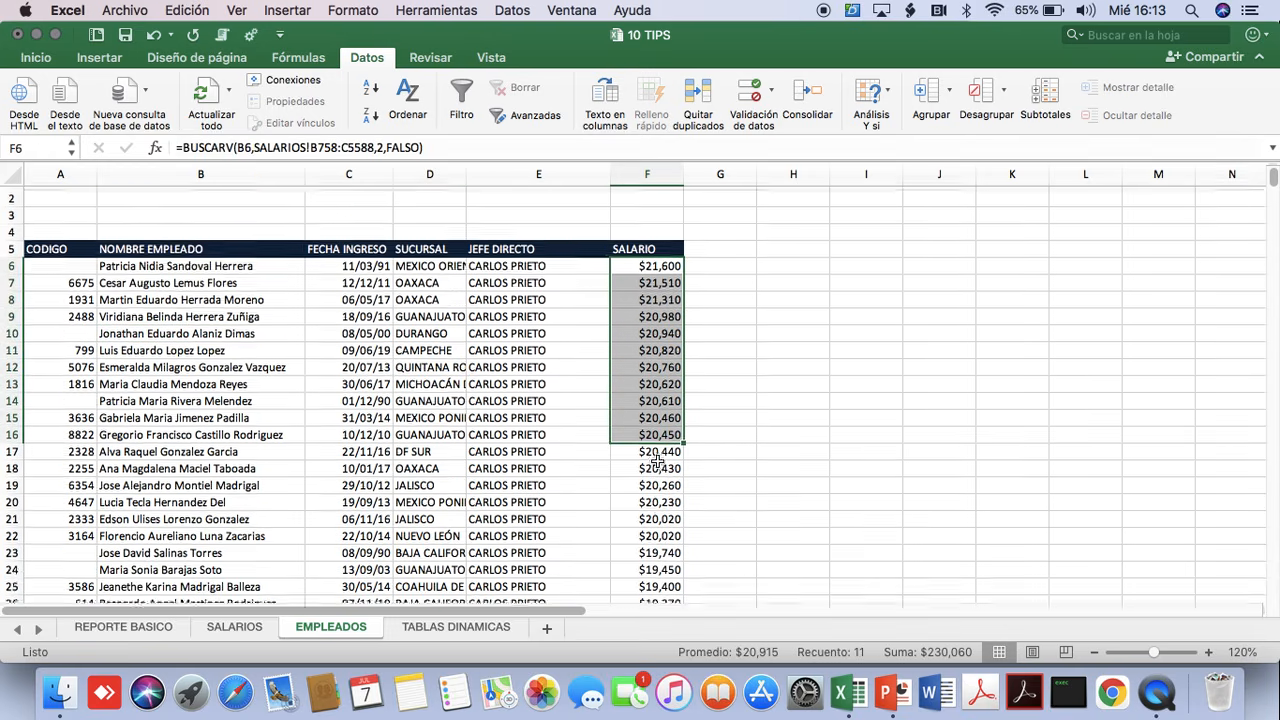
pyautogui.scroll(-10, 660, 465)
pyautogui.scroll(-15, 658, 461)
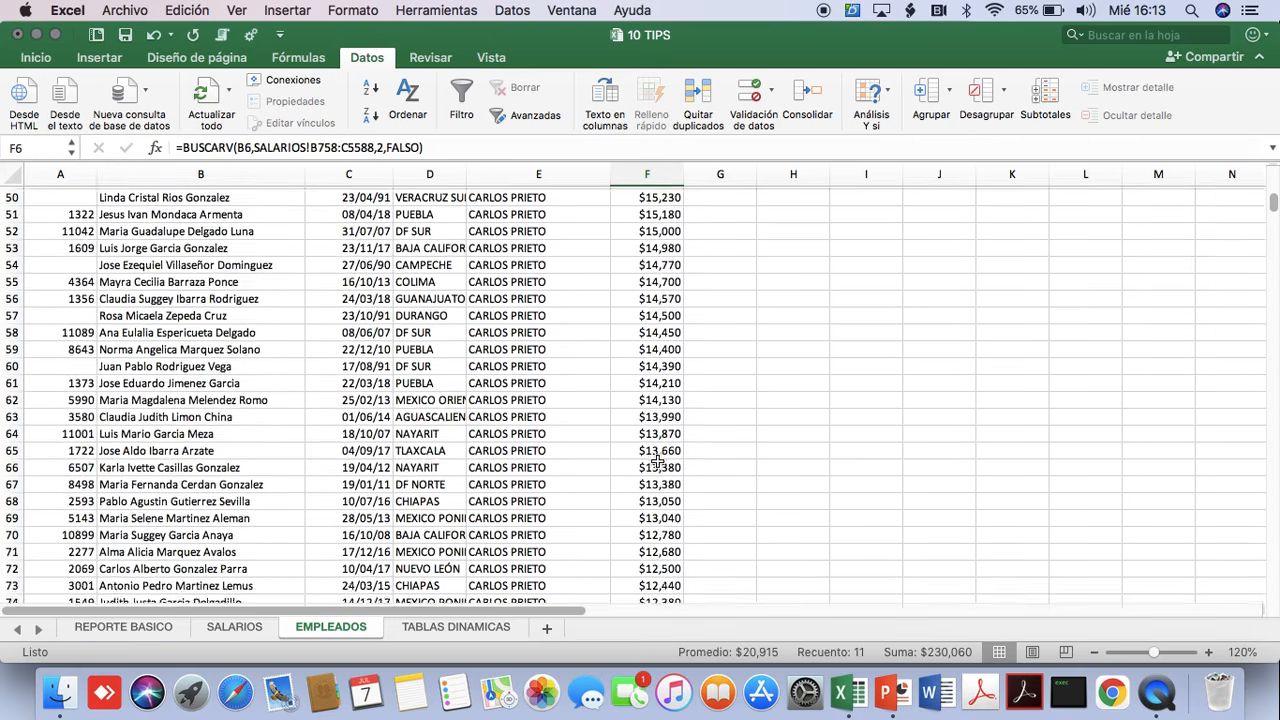
pyautogui.scroll(2, 658, 461)
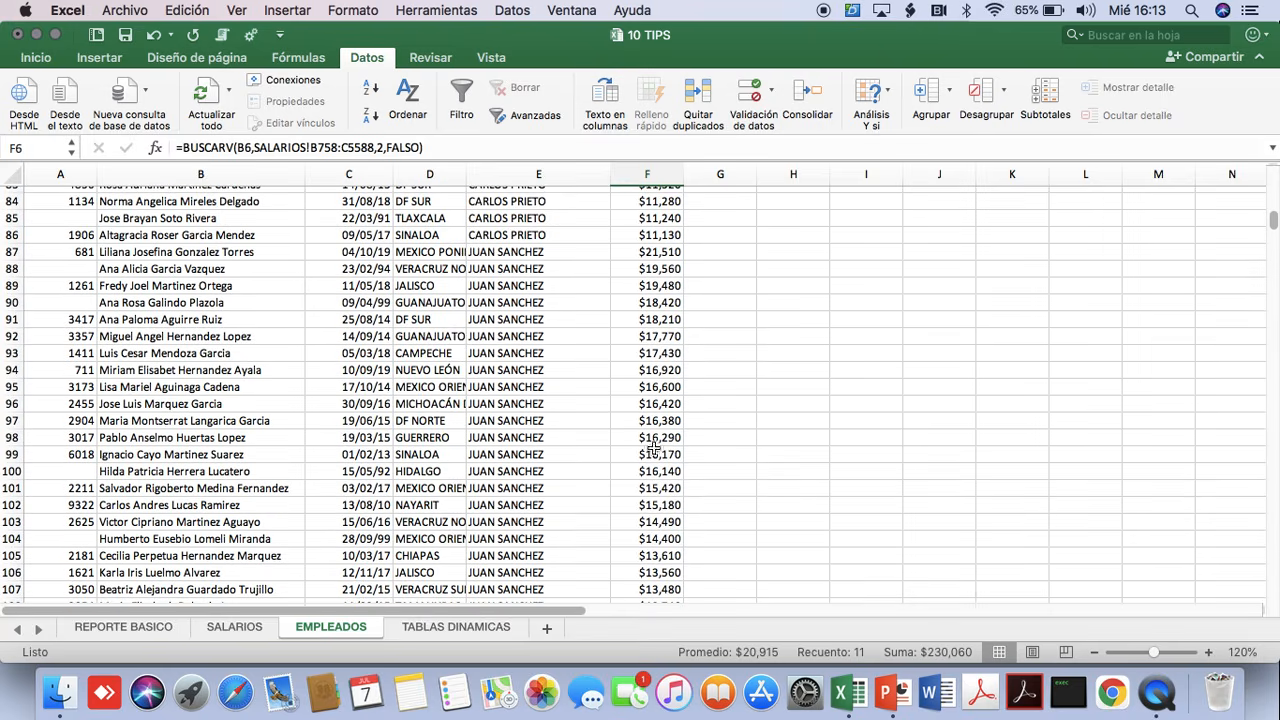
pyautogui.click(498, 254)
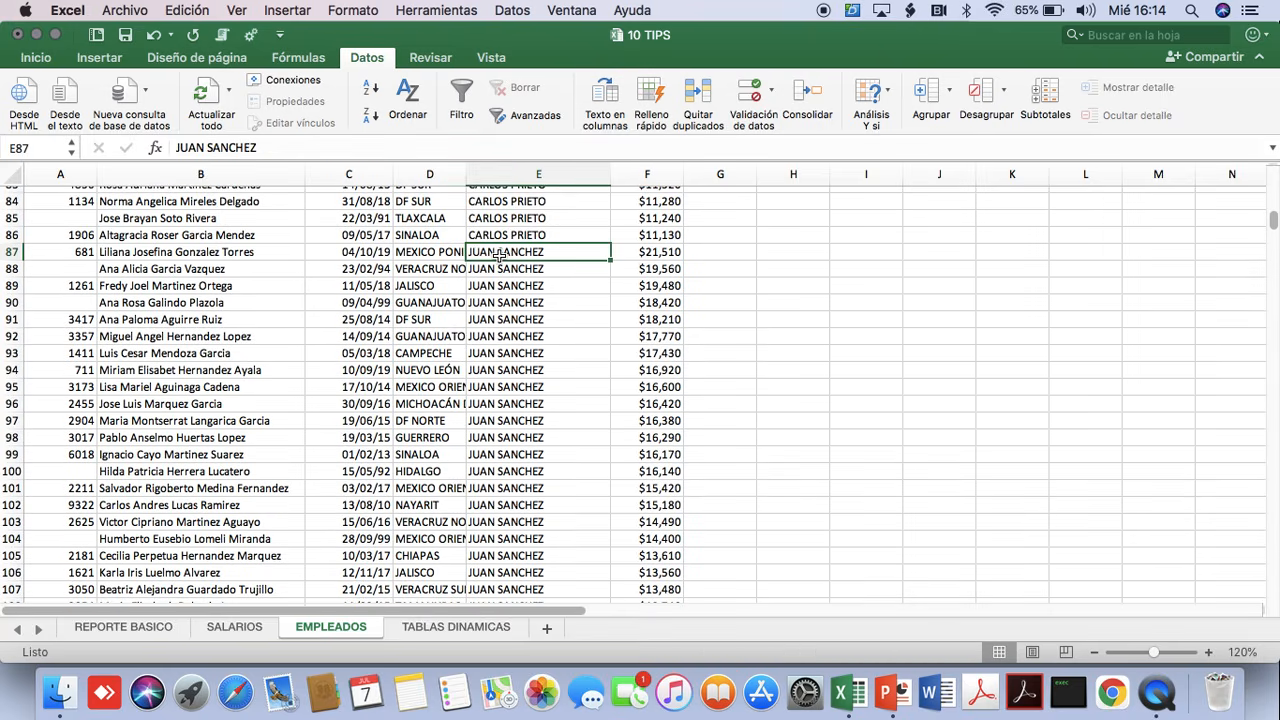
pyautogui.click(655, 255)
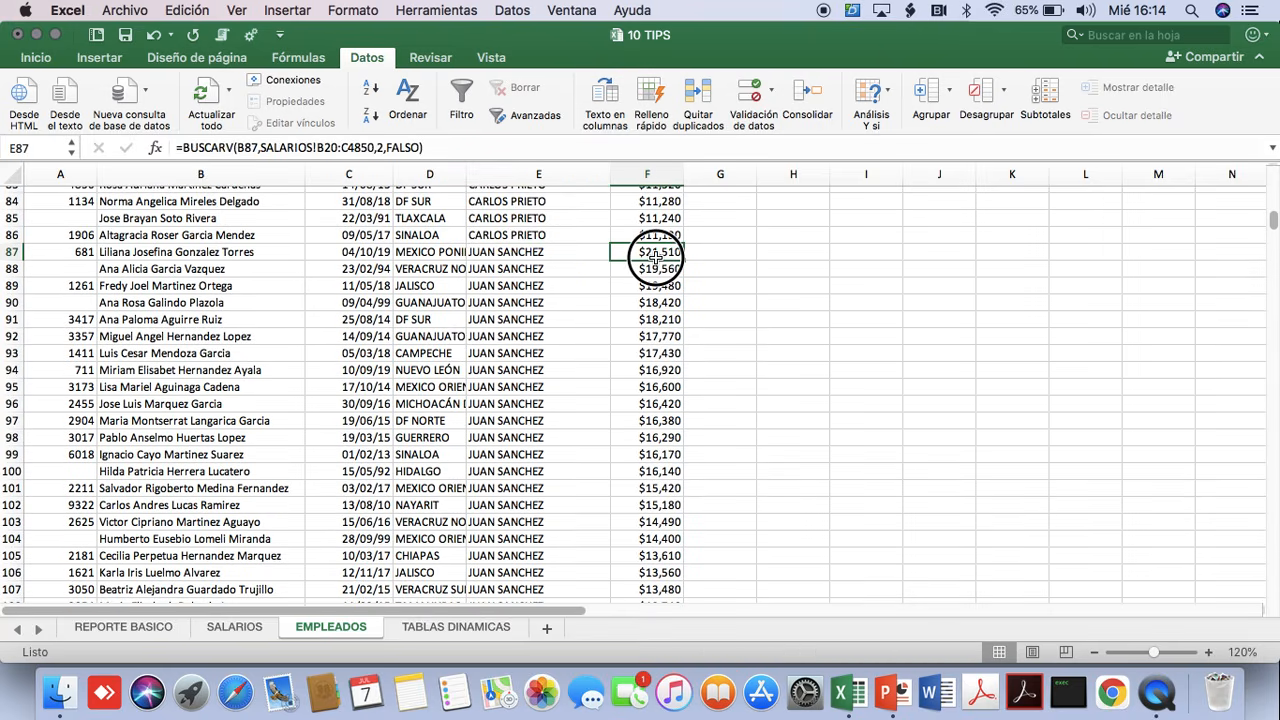
pyautogui.moveTo(655, 255); pyautogui.dragTo(655, 470)
pyautogui.scroll(-3, 467, 450)
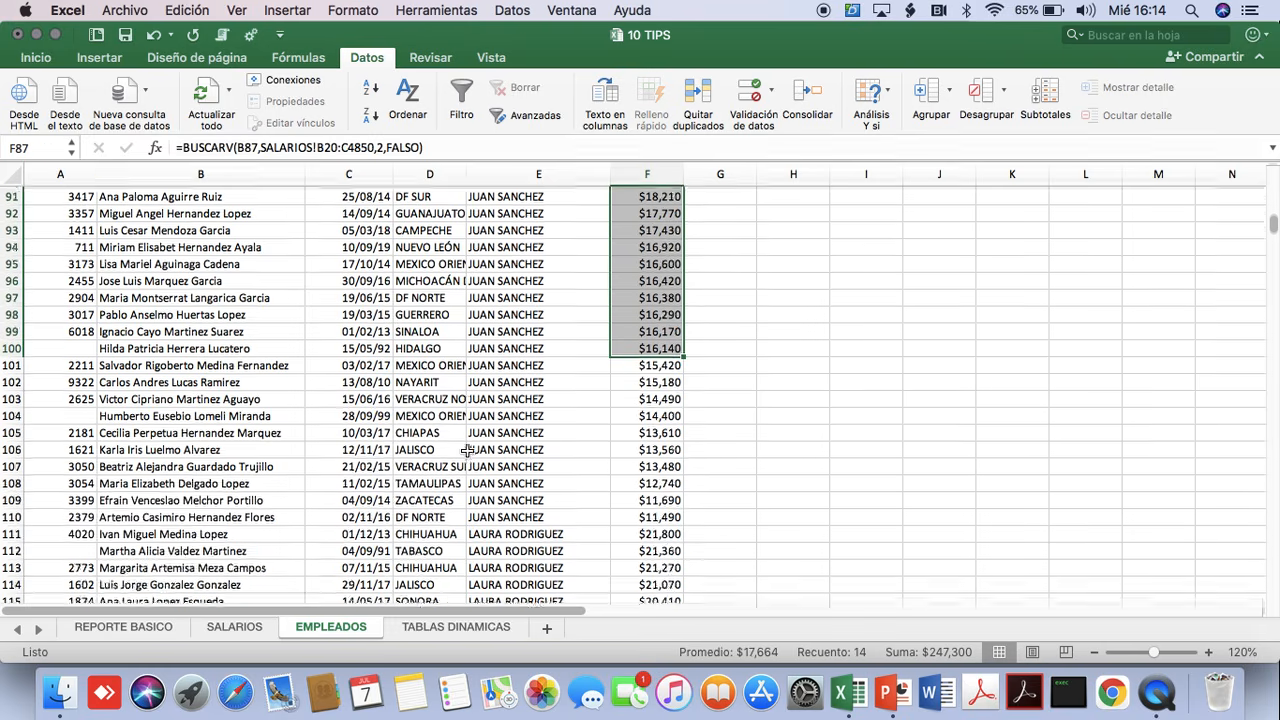
pyautogui.scroll(-12, 467, 450)
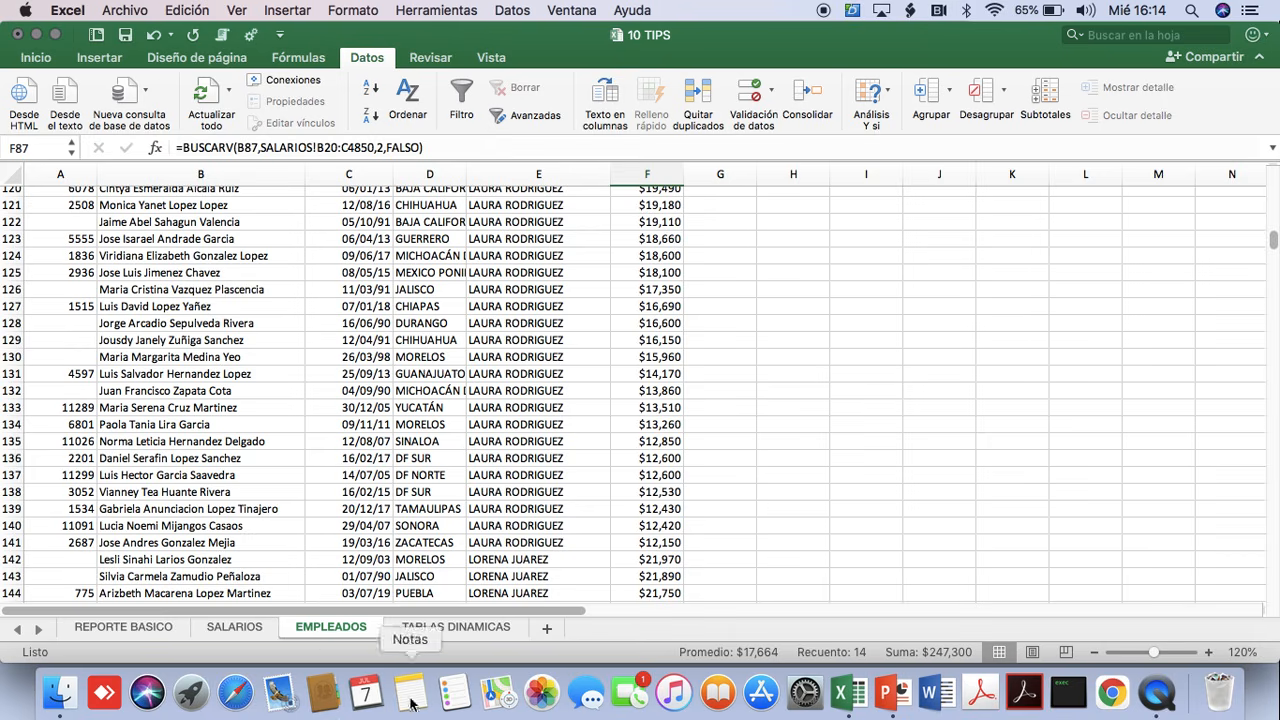
# Go to the TABLAS DINAMICAS sheet and widen the CLIENTE column to fit the full client names.
pyautogui.click(455, 628)
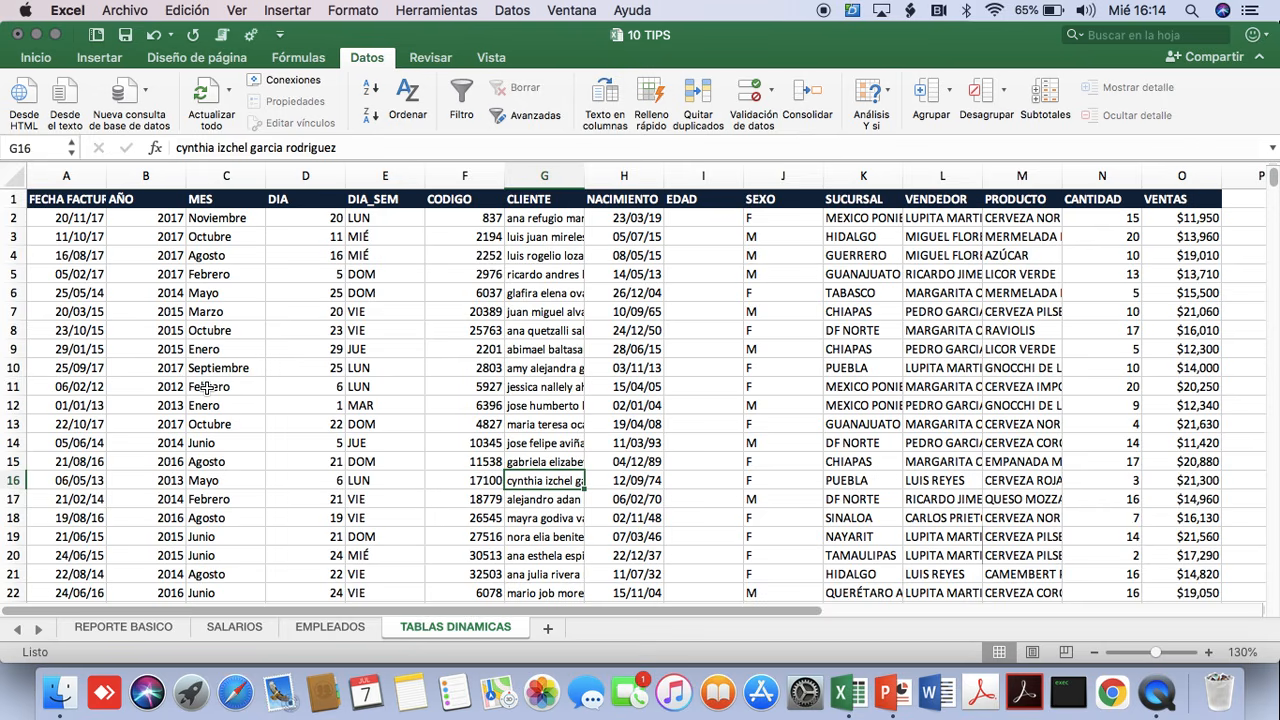
pyautogui.click(66, 236)
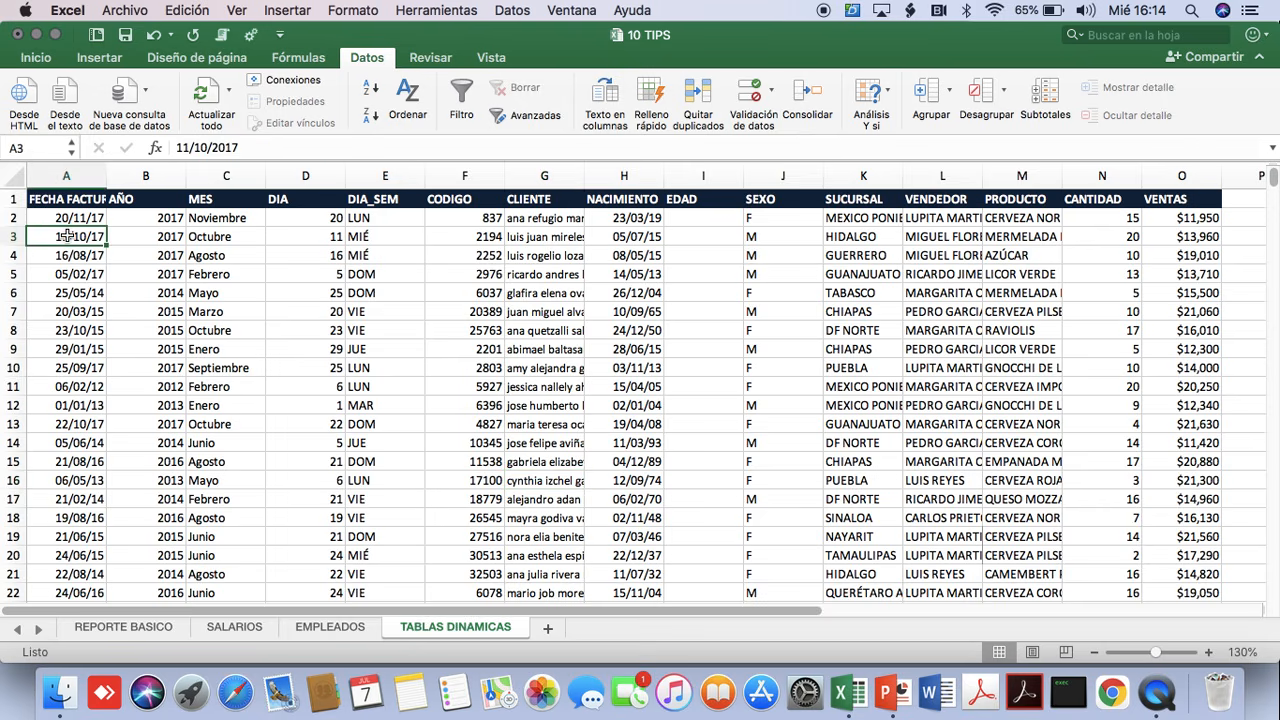
pyautogui.press('Right')
pyautogui.press('Right')
pyautogui.press('Right')
pyautogui.press('Right')
pyautogui.press('Right')
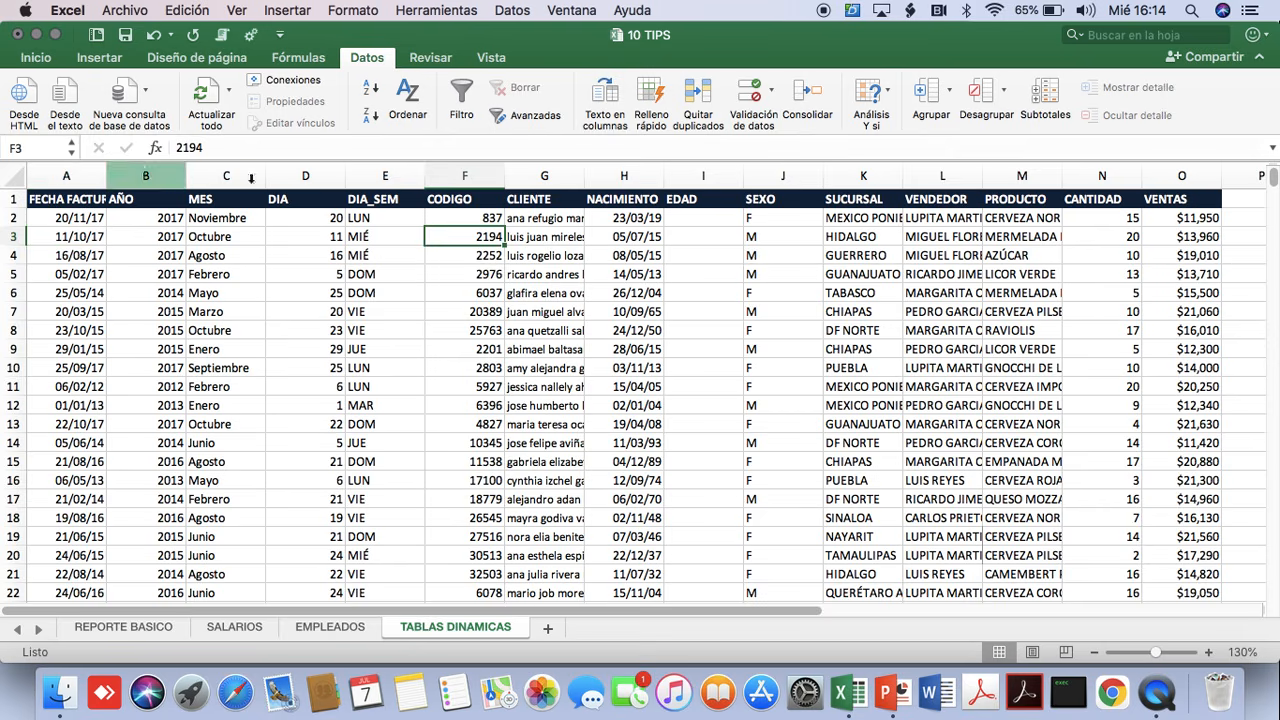
pyautogui.moveTo(586, 175); pyautogui.dragTo(694, 177)
pyautogui.click(586, 175)
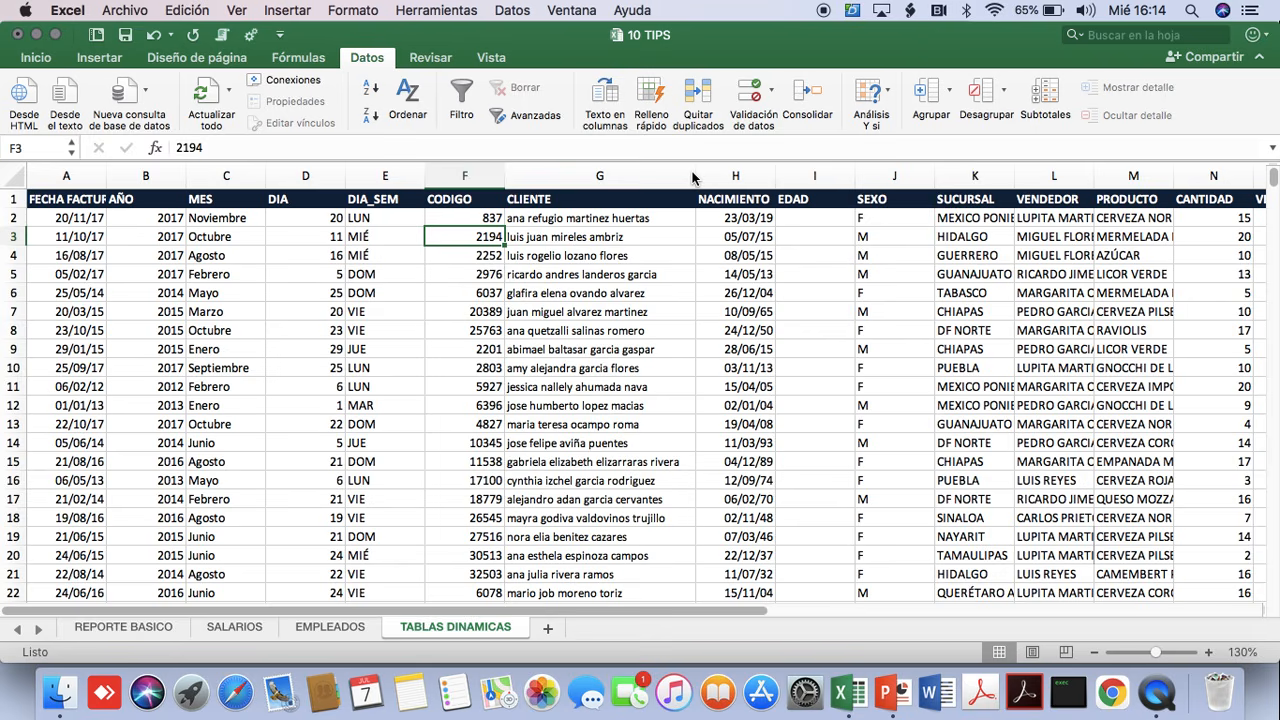
# Review the sales table's column headers one by one, from FECHA FACTURACION in A1 to EDAD in I1.
pyautogui.hotkey('shift', 'space')
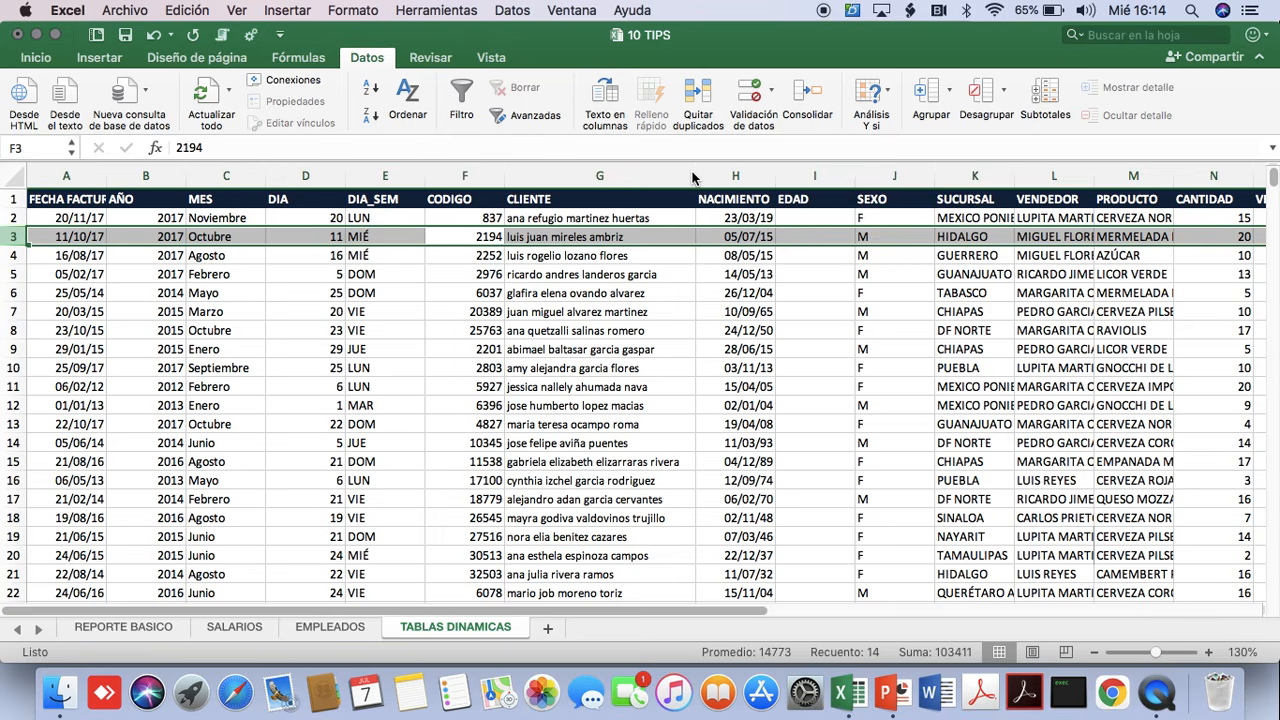
pyautogui.click(92, 212)
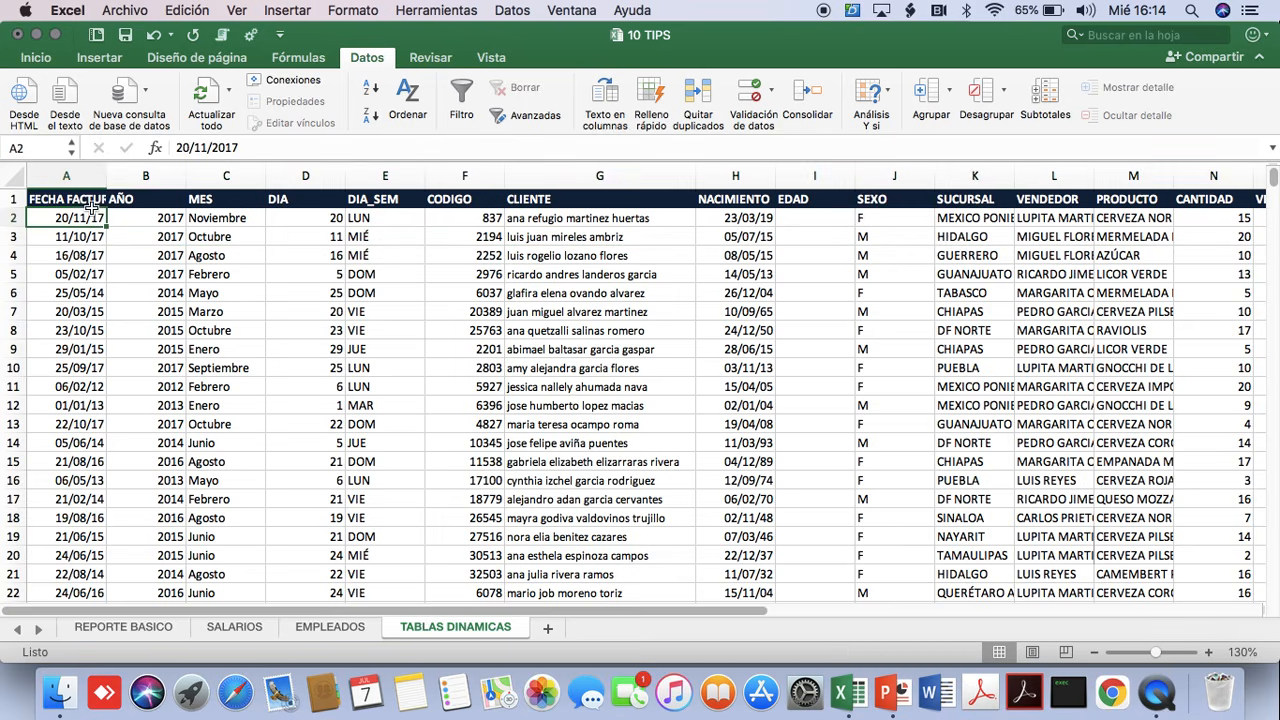
pyautogui.click(90, 200)
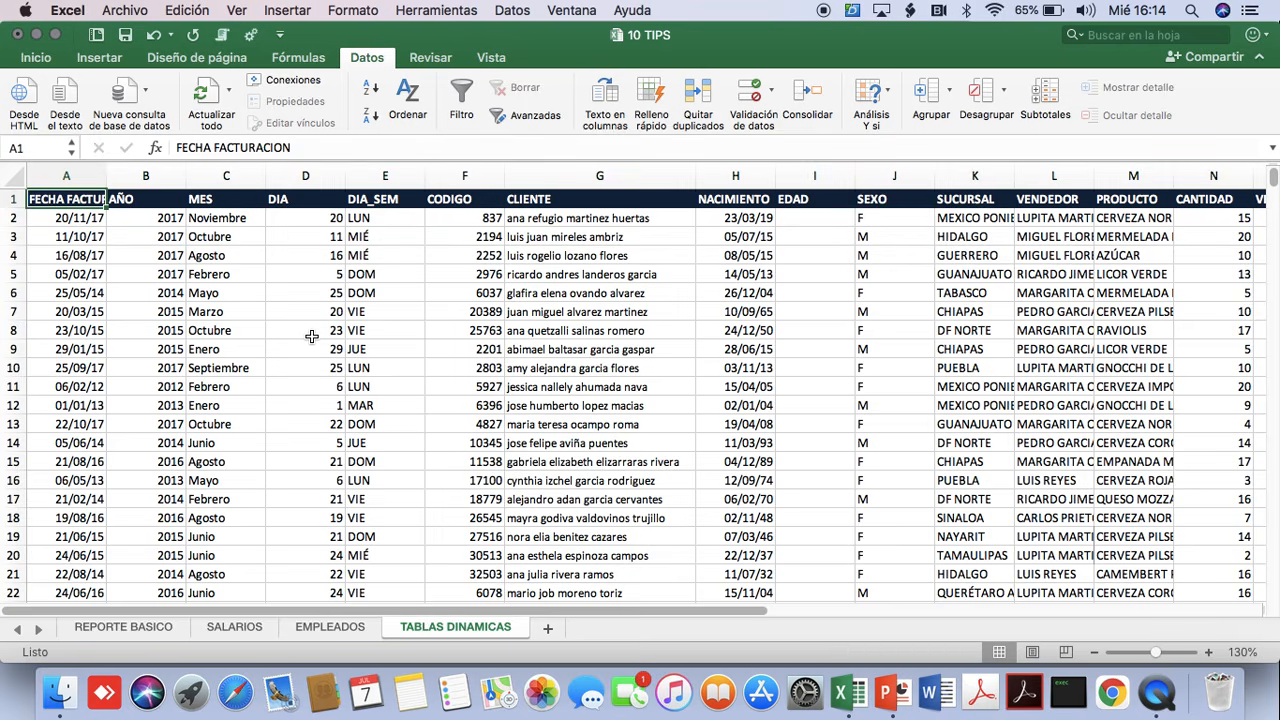
pyautogui.press('Right')
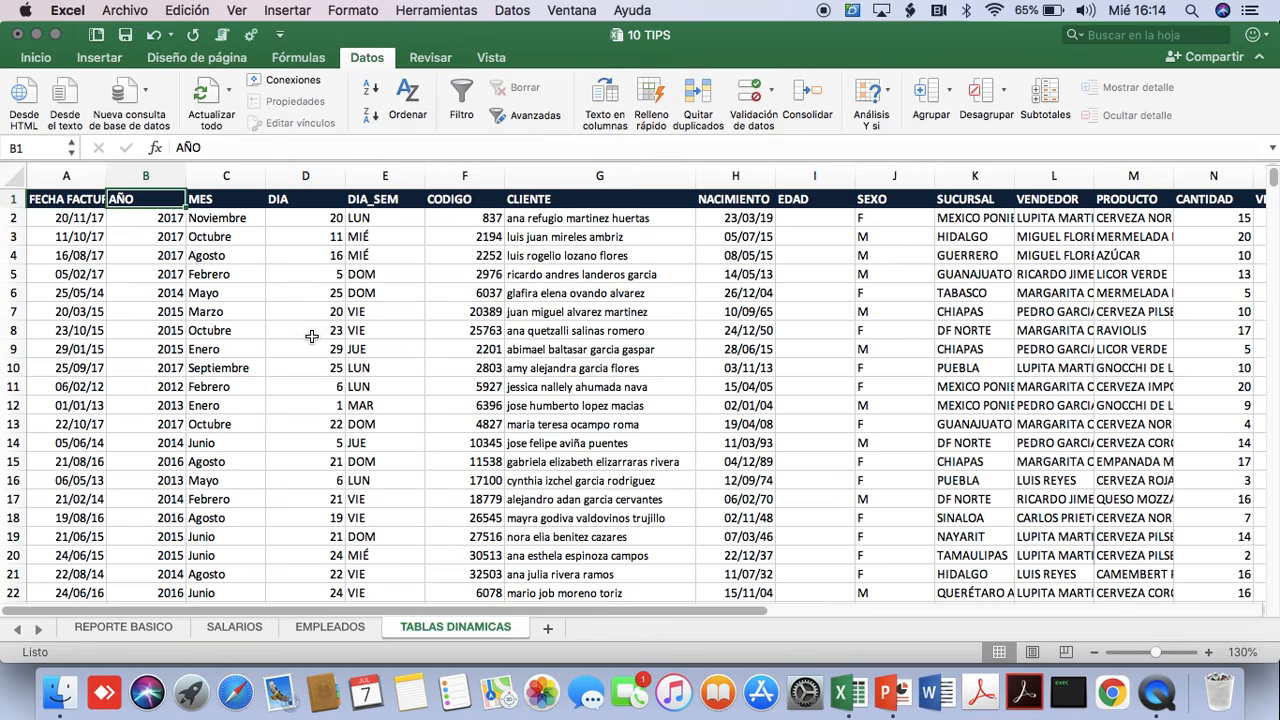
pyautogui.press('Right')
pyautogui.press('Right')
pyautogui.press('Right')
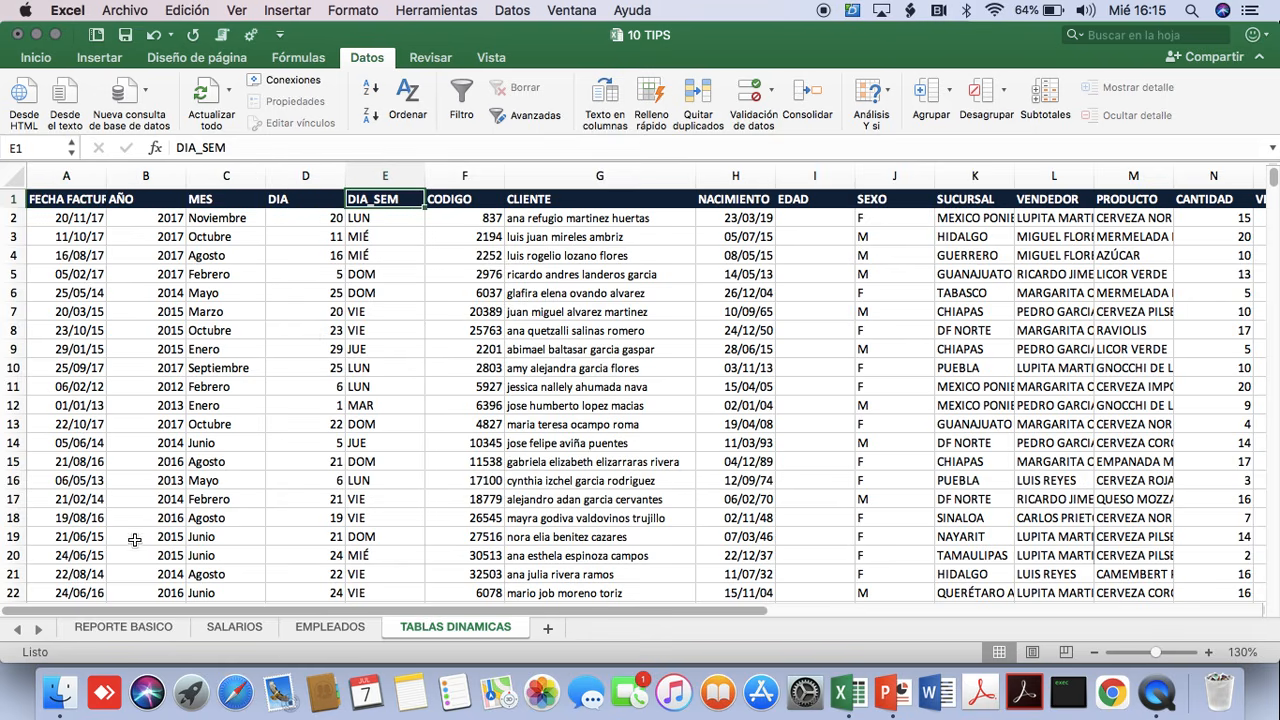
pyautogui.press('Right')
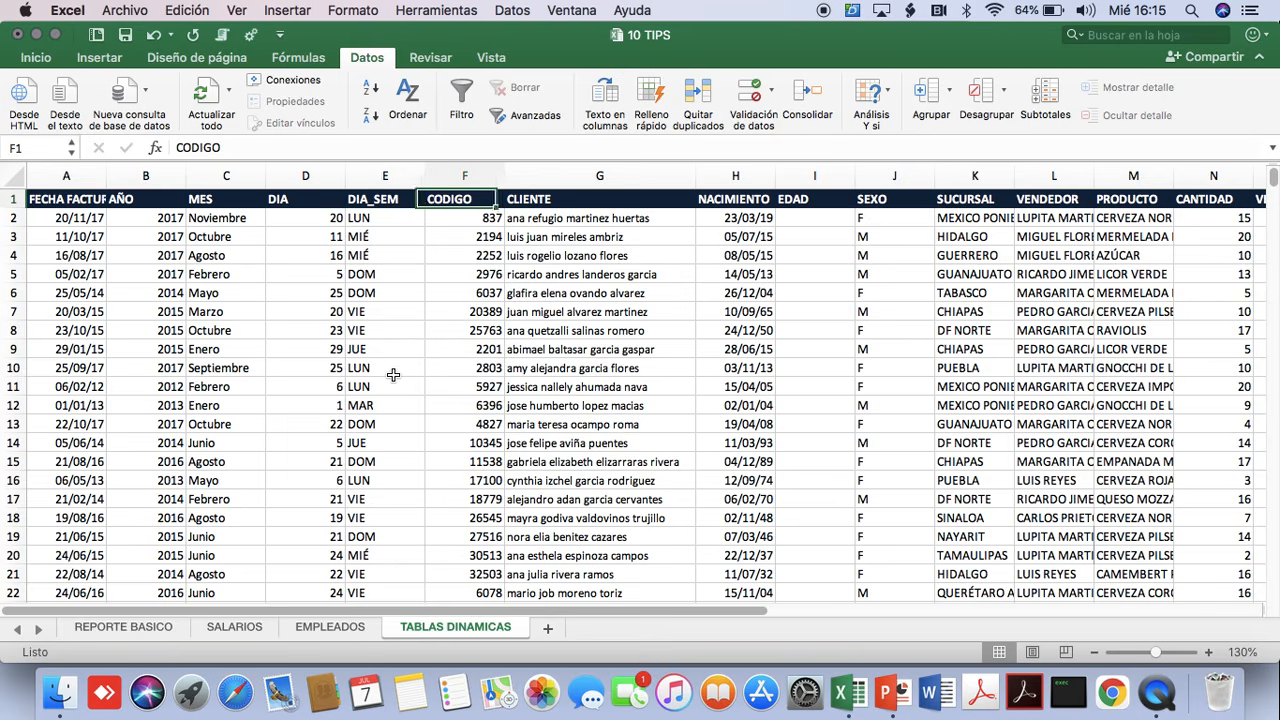
pyautogui.press('Right')
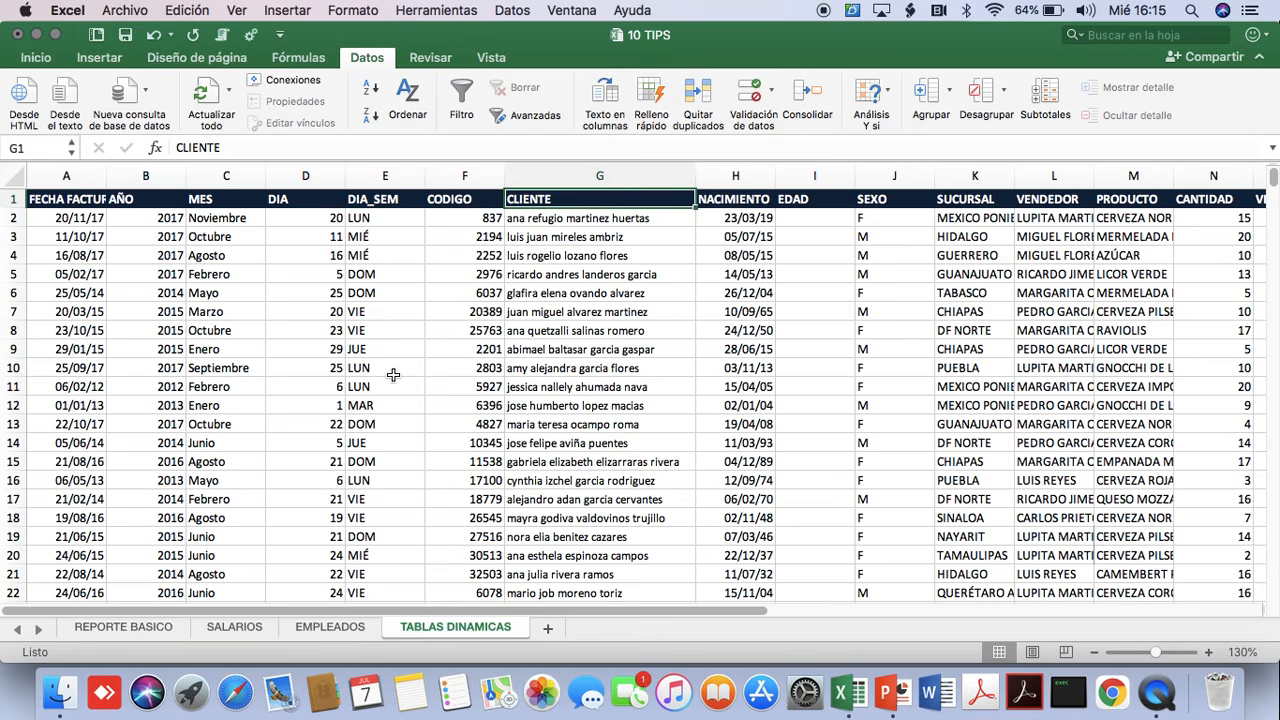
pyautogui.press('Right')
pyautogui.press('Right')
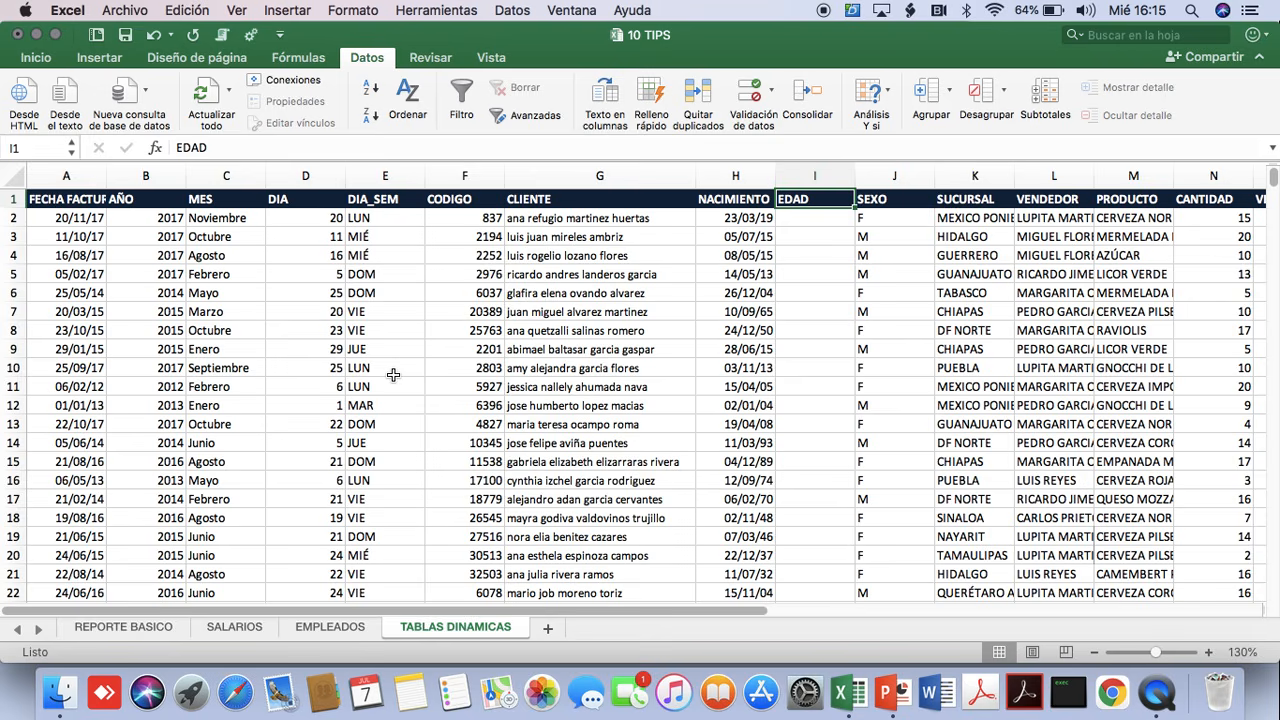
# Review the remaining sales table headers one by one, from SEXO in J1 to VENTAS in O1.
pyautogui.press('Right')
pyautogui.press('Right')
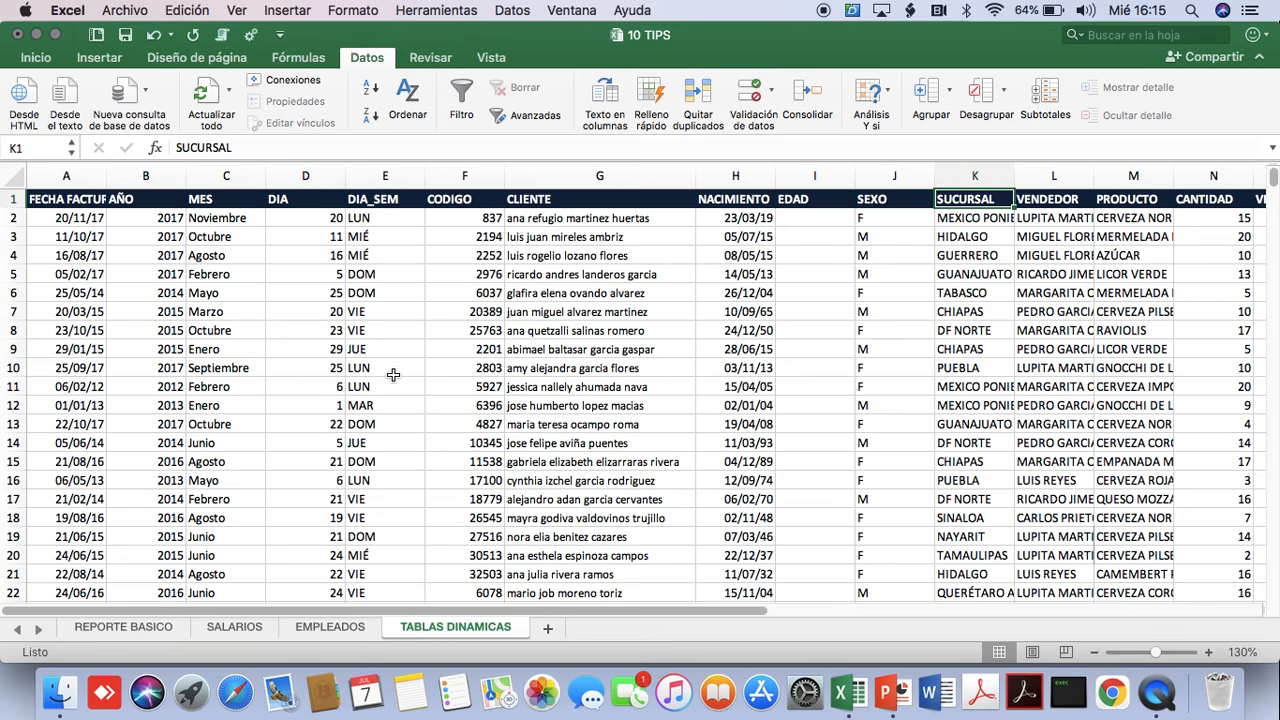
pyautogui.press('Right')
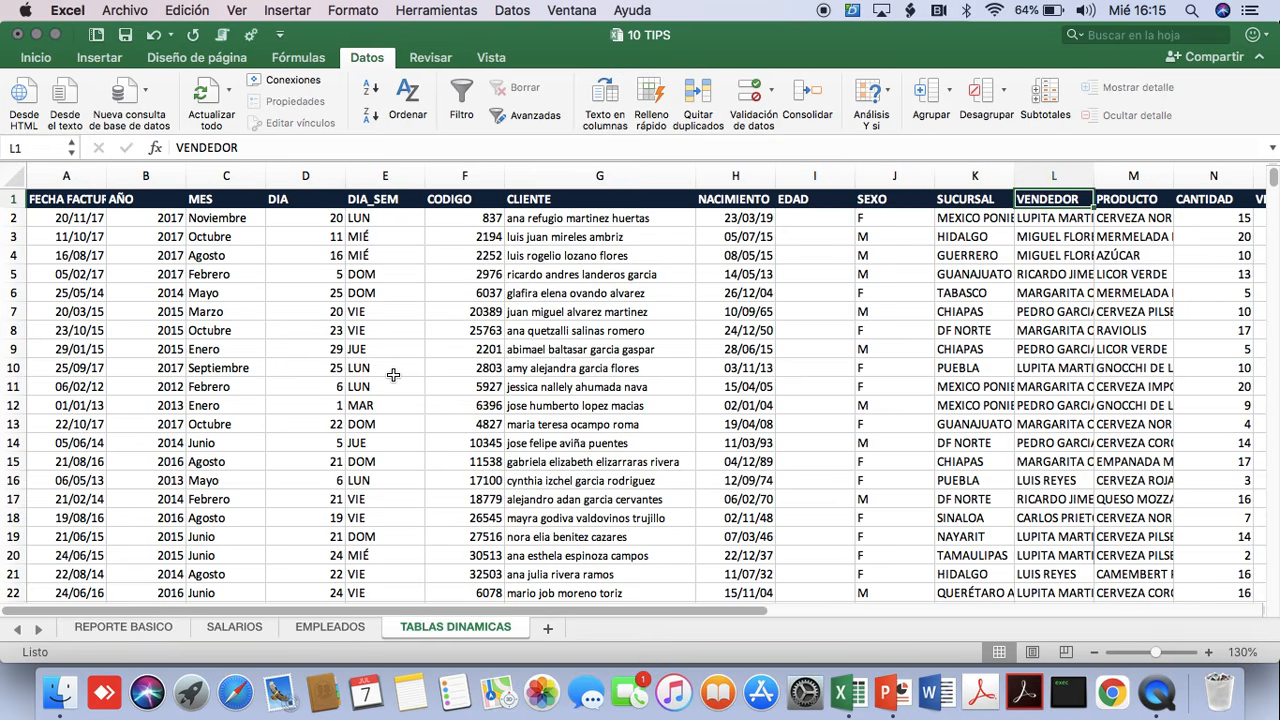
pyautogui.press('Right')
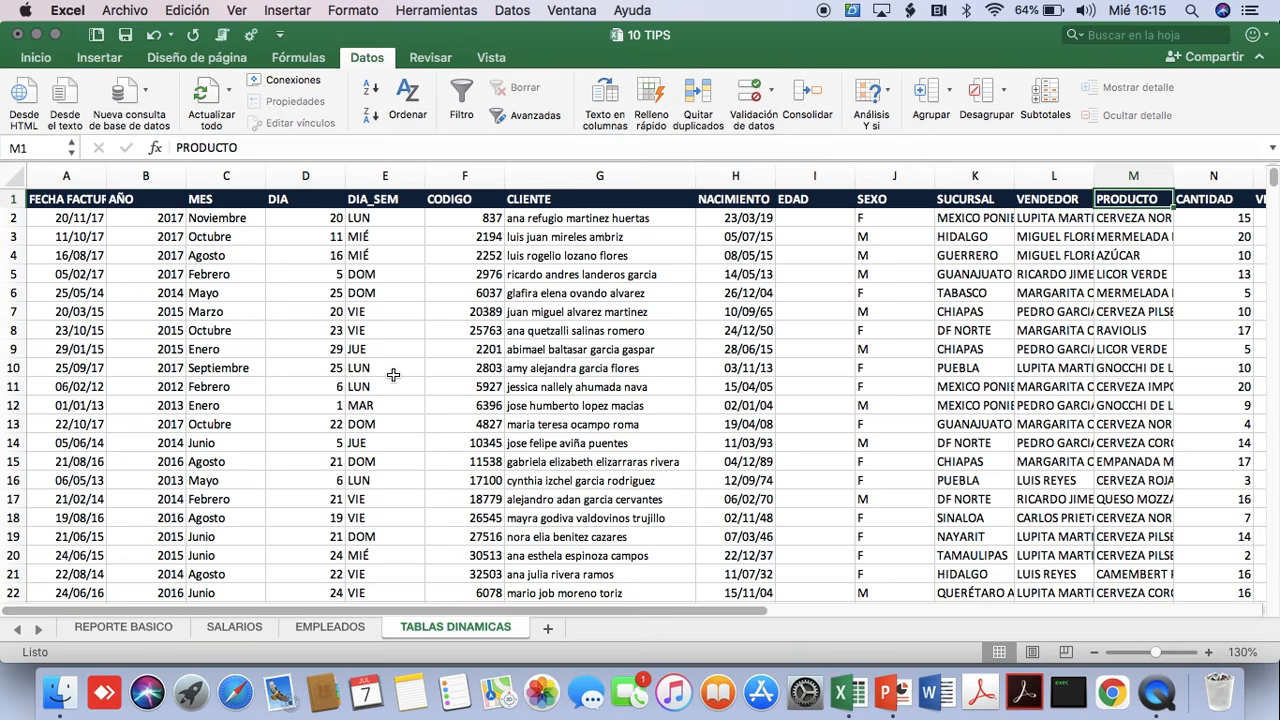
pyautogui.press('Right')
pyautogui.press('Right')
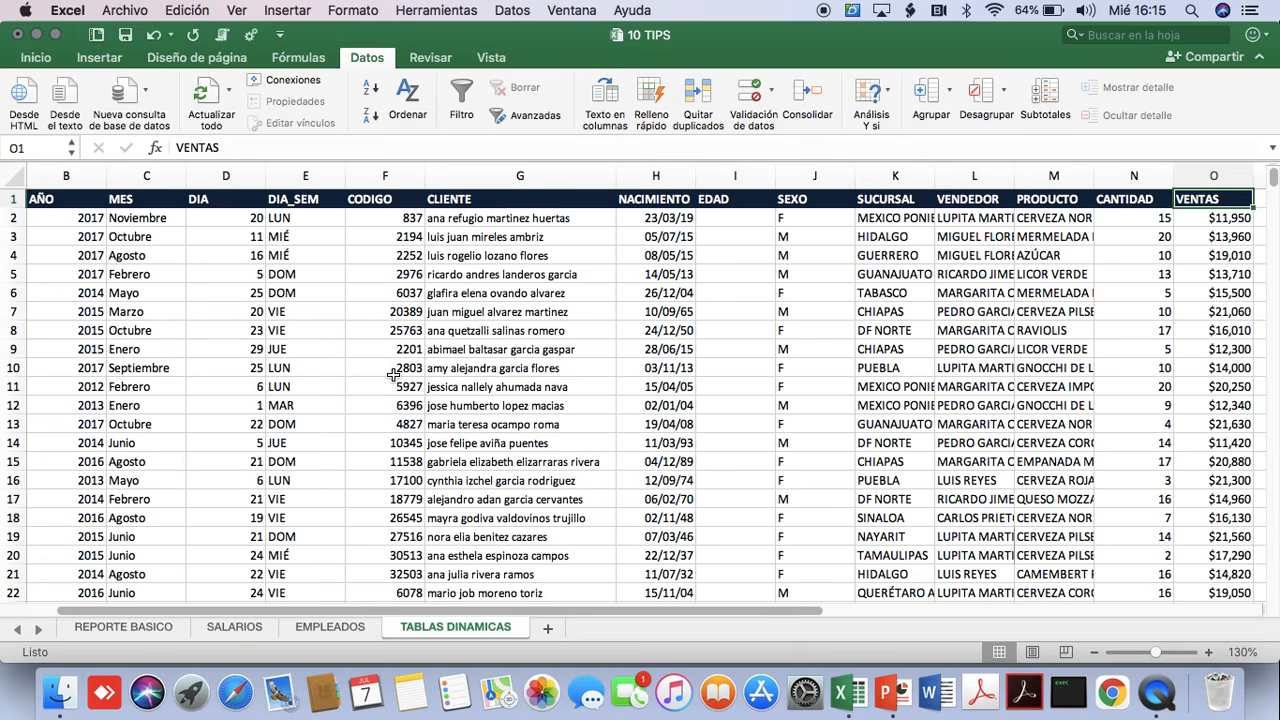
pyautogui.press('Right')
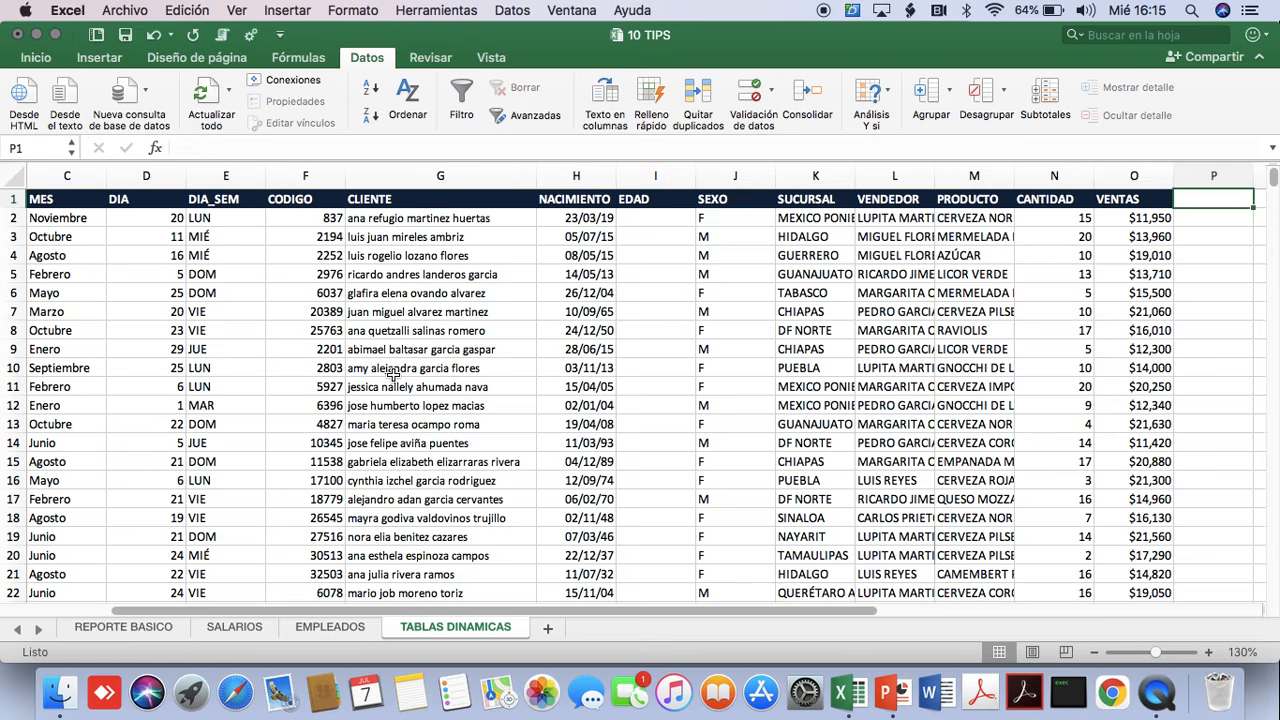
# Check how far the sales data extends by going to the last record in FECHA FACTURACION and back to A1.
pyautogui.press('Left')
pyautogui.press('Left')
pyautogui.press('Left')
pyautogui.press('Left')
pyautogui.press('Left')
pyautogui.press('Left')
pyautogui.press('Left')
pyautogui.press('Left')
pyautogui.press('Left')
pyautogui.press('Left')
pyautogui.press('Left')
pyautogui.press('Left')
pyautogui.press('Left')
pyautogui.press('Left')
pyautogui.press('Left')
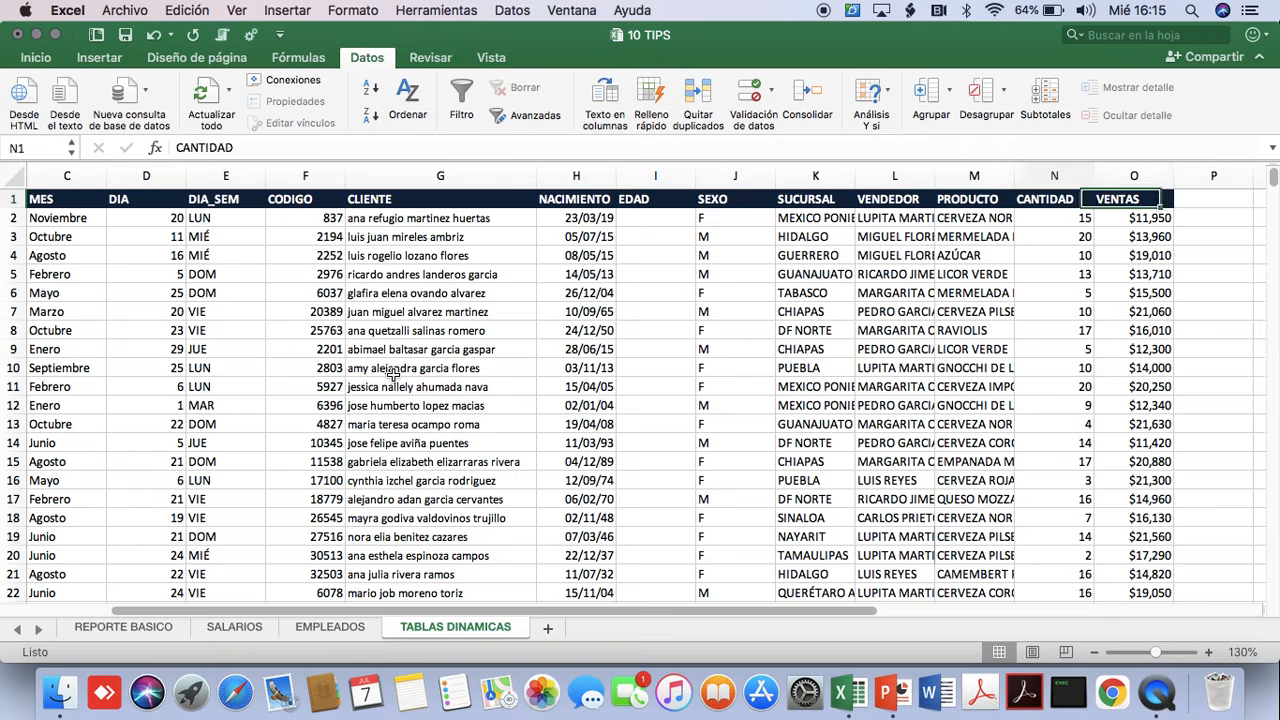
pyautogui.press('Down')
pyautogui.press('Down')
pyautogui.press('Down')
pyautogui.press('Down')
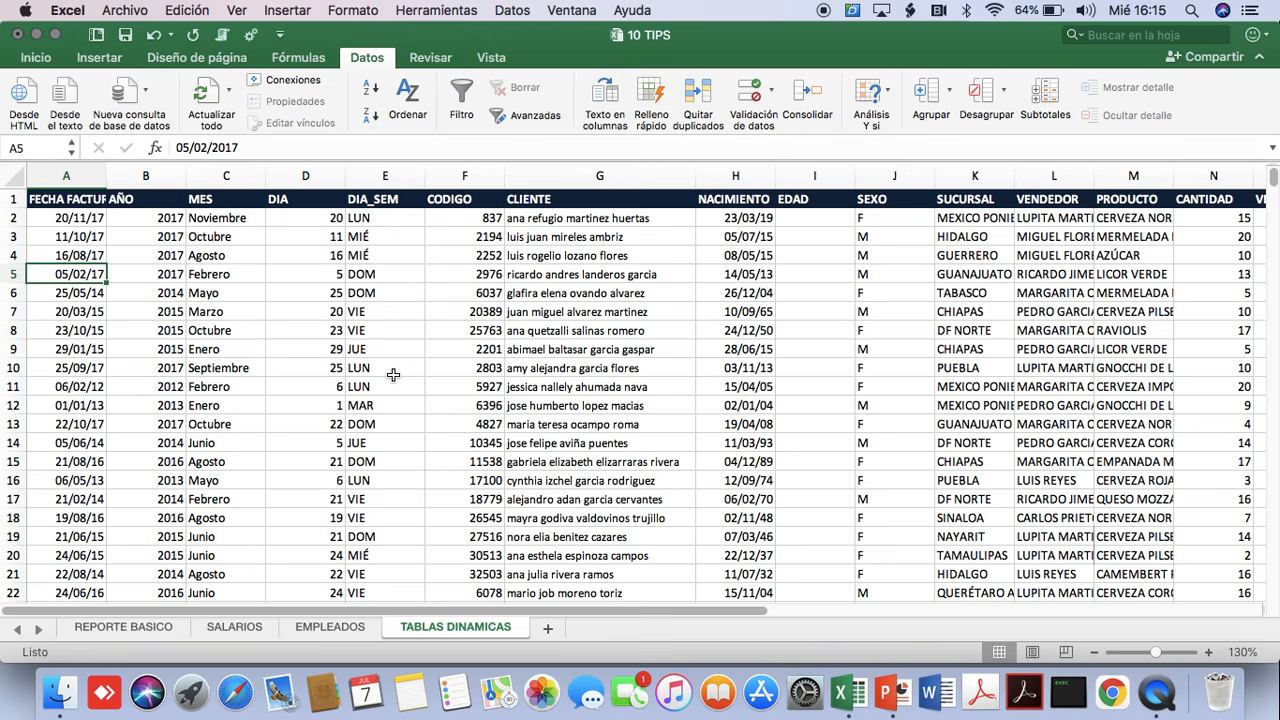
pyautogui.hotkey('ctrl', 'Down')
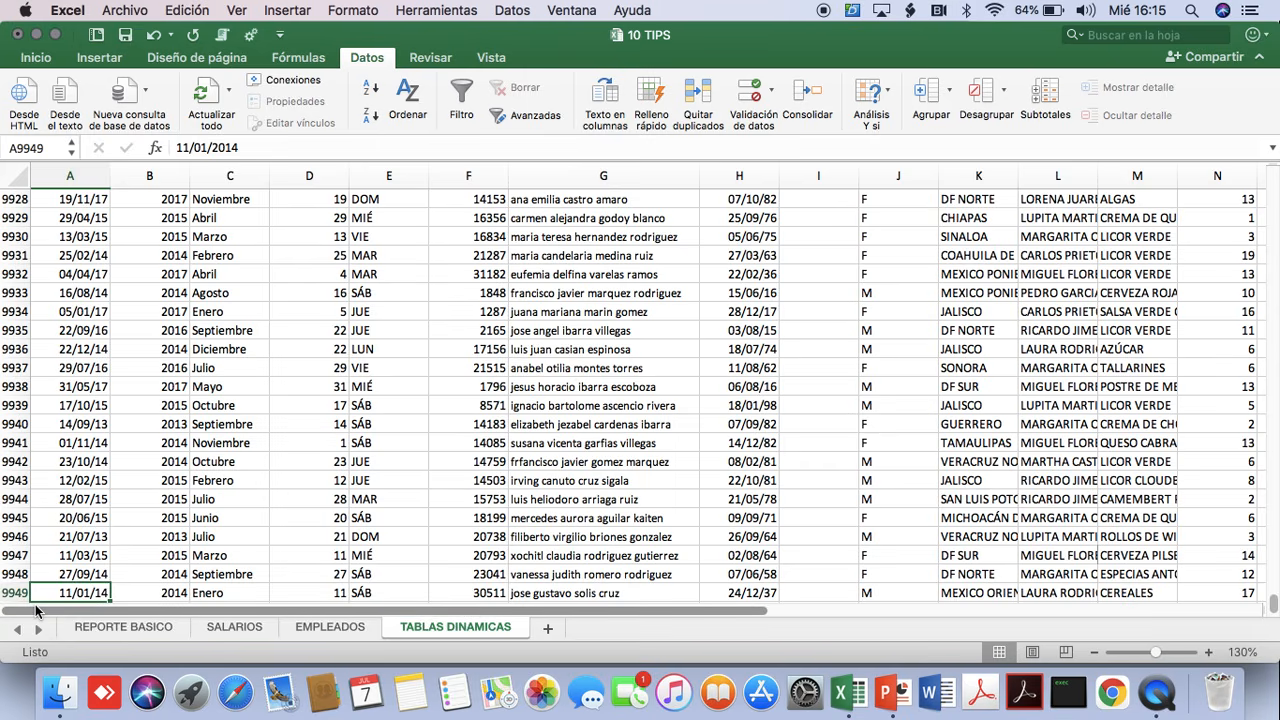
pyautogui.hotkey('ctrl', 'Up')
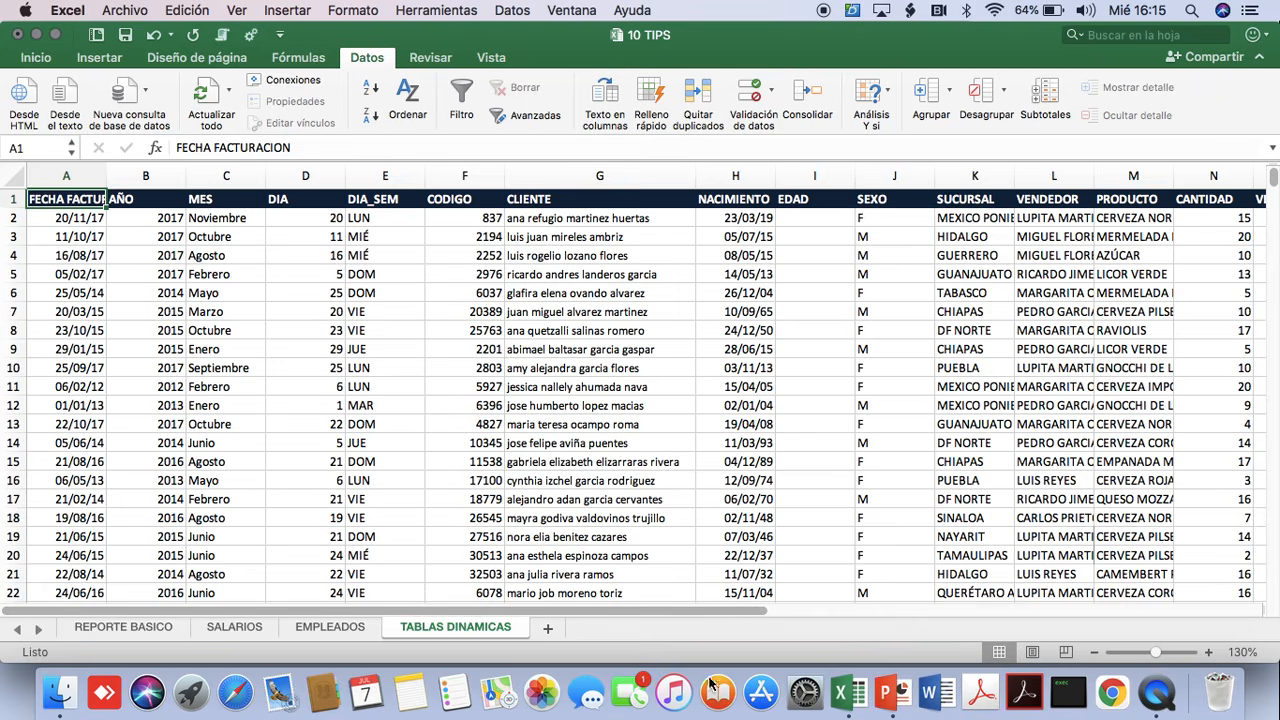
# Widen the VENDEDOR column to fit the full salesperson names.
pyautogui.moveTo(660, 613); pyautogui.dragTo(830, 614)
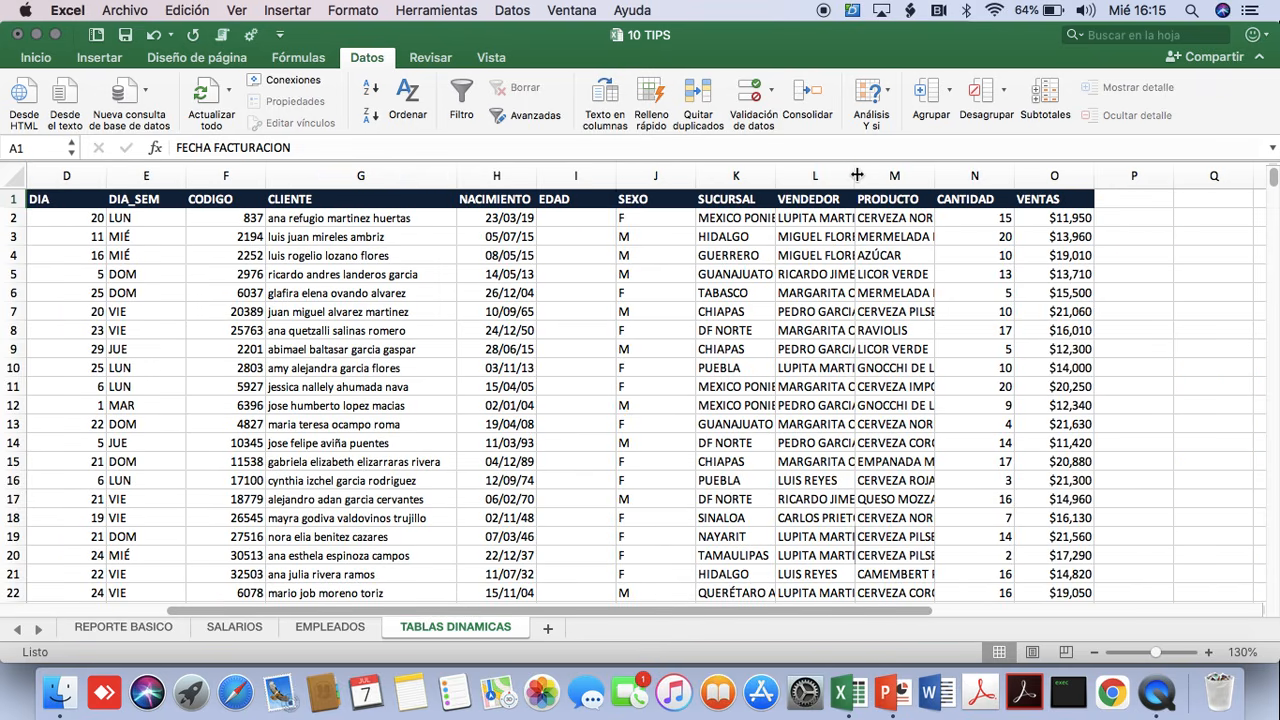
pyautogui.moveTo(855, 176); pyautogui.dragTo(925, 188)
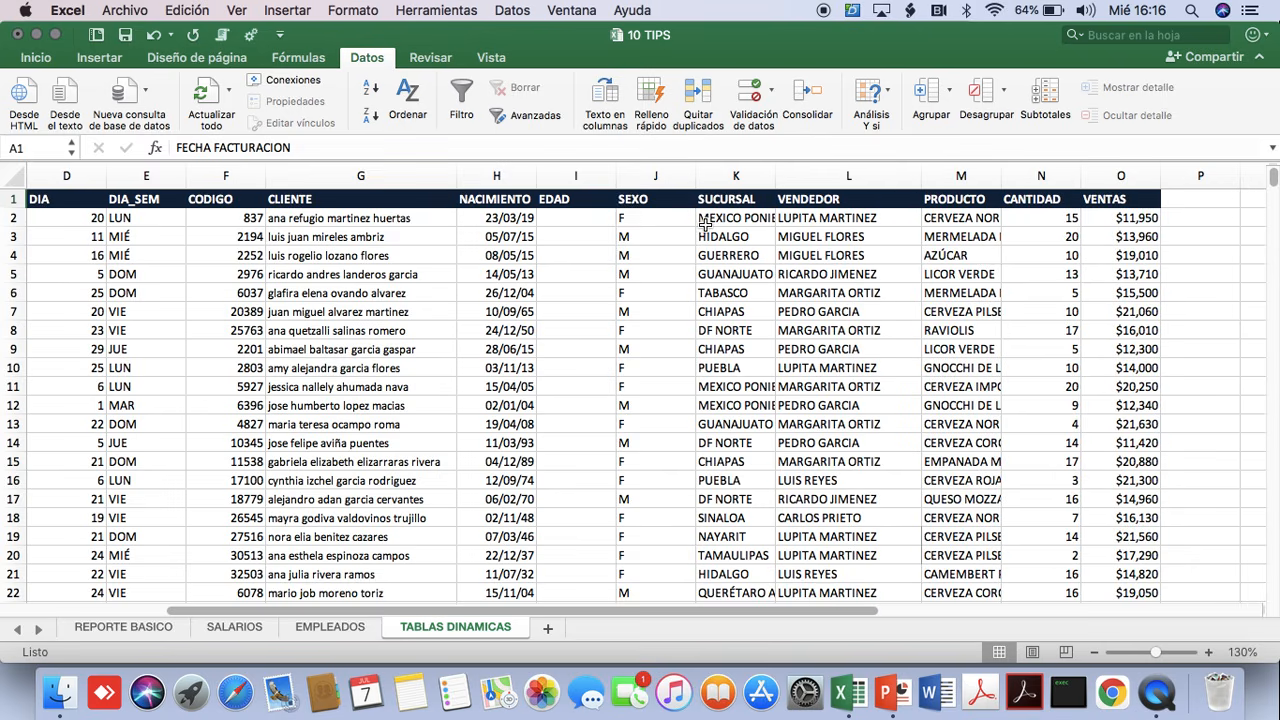
pyautogui.moveTo(469, 612); pyautogui.dragTo(253, 610)
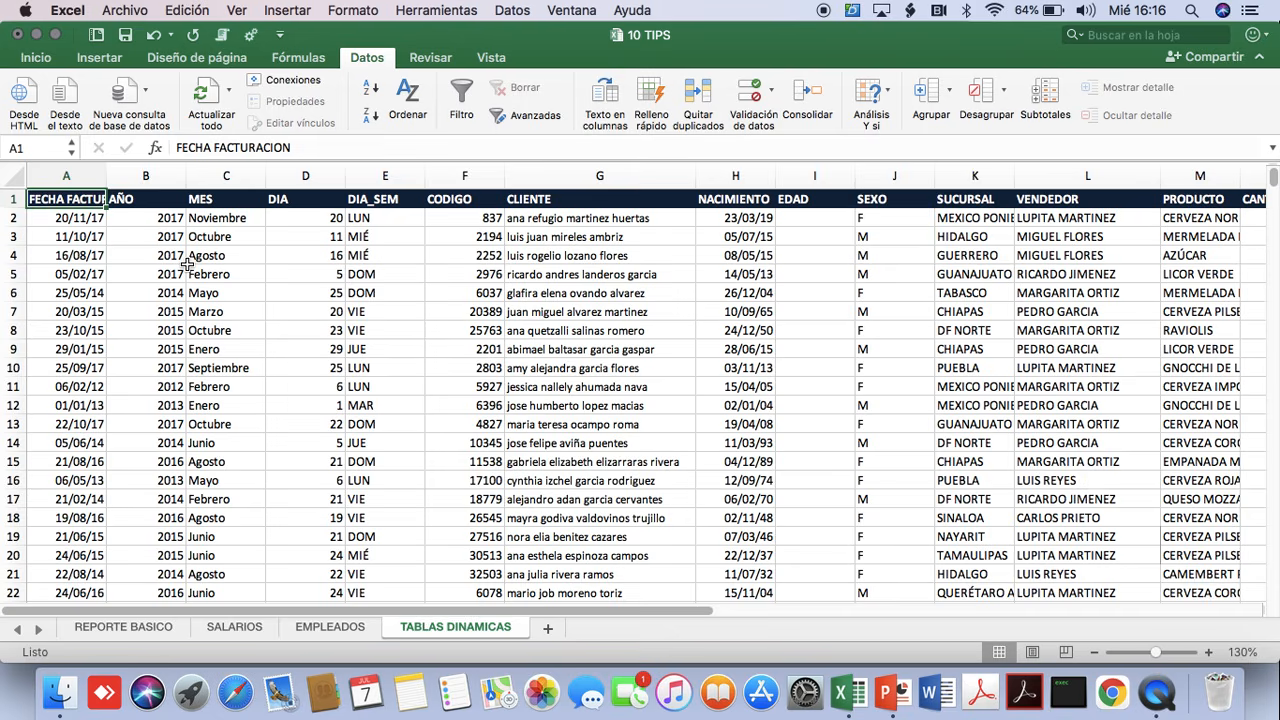
# Go over the header row again from FECHA FACTURACION across to VENTAS, ending on the MES header in C1.
pyautogui.press('Right')
pyautogui.press('Right')
pyautogui.press('Right')
pyautogui.press('Right')
pyautogui.press('Right')
pyautogui.press('Right')
pyautogui.press('Right')
pyautogui.press('Right')
pyautogui.press('Right')
pyautogui.press('Right')
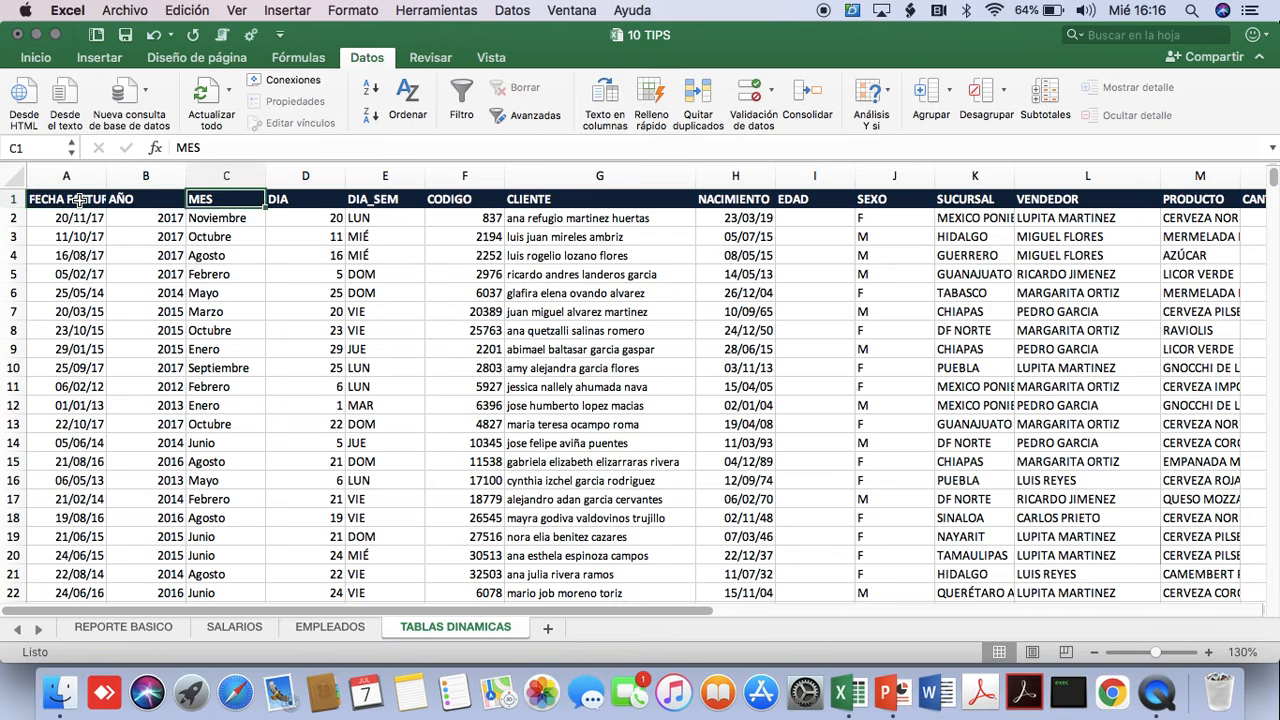
pyautogui.press('Right')
pyautogui.press('Right')
pyautogui.press('Right')
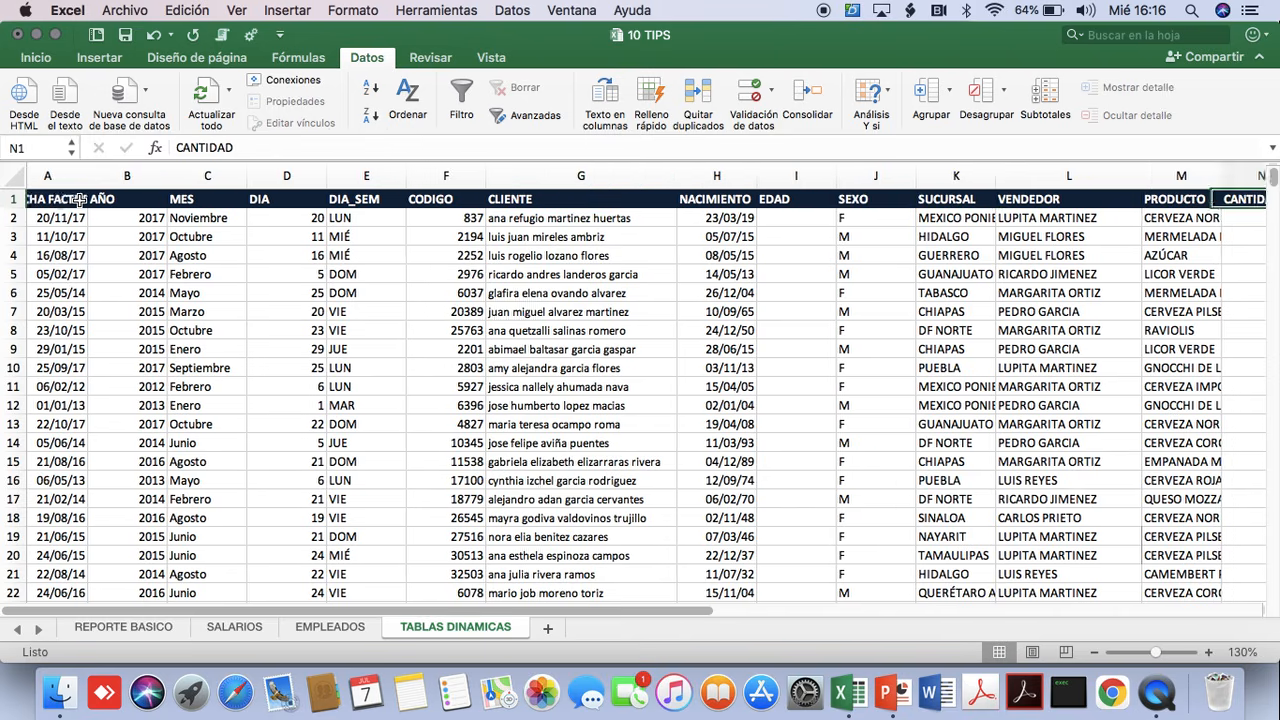
pyautogui.press('Left')
pyautogui.press('Left')
pyautogui.press('Left')
pyautogui.press('Left')
pyautogui.press('Left')
pyautogui.press('Left')
pyautogui.press('Left')
pyautogui.press('Left')
pyautogui.press('Left')
pyautogui.press('Left')
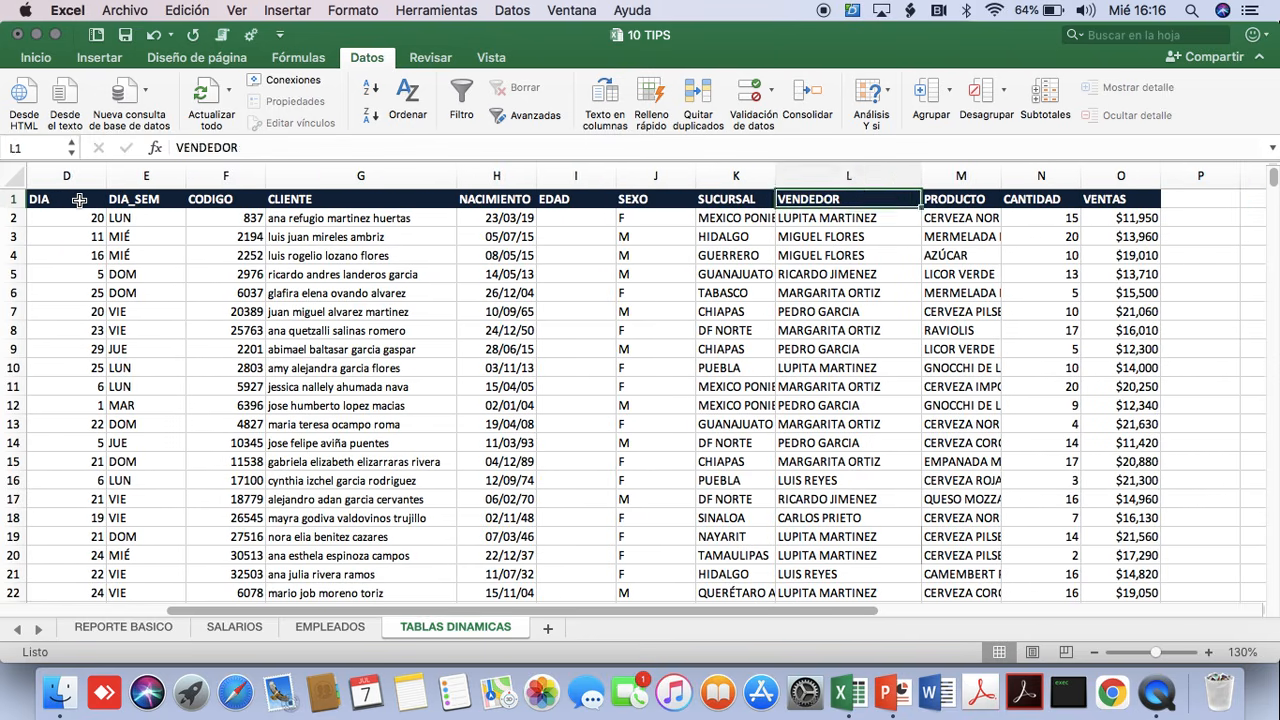
pyautogui.press('Left')
pyautogui.press('Left')
pyautogui.press('Left')
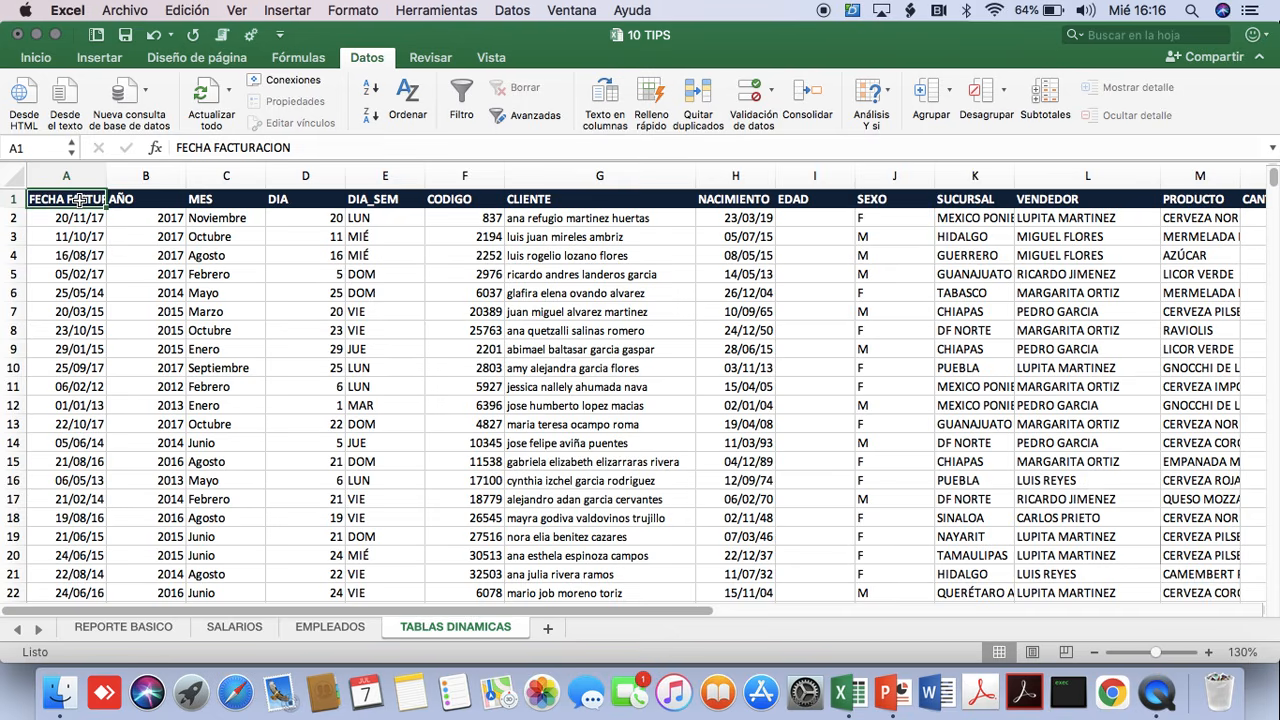
pyautogui.press('Right')
pyautogui.press('Right')
pyautogui.press('Right')
pyautogui.press('Right')
pyautogui.press('Right')
pyautogui.press('Right')
pyautogui.press('Right')
pyautogui.press('Right')
pyautogui.press('Right')
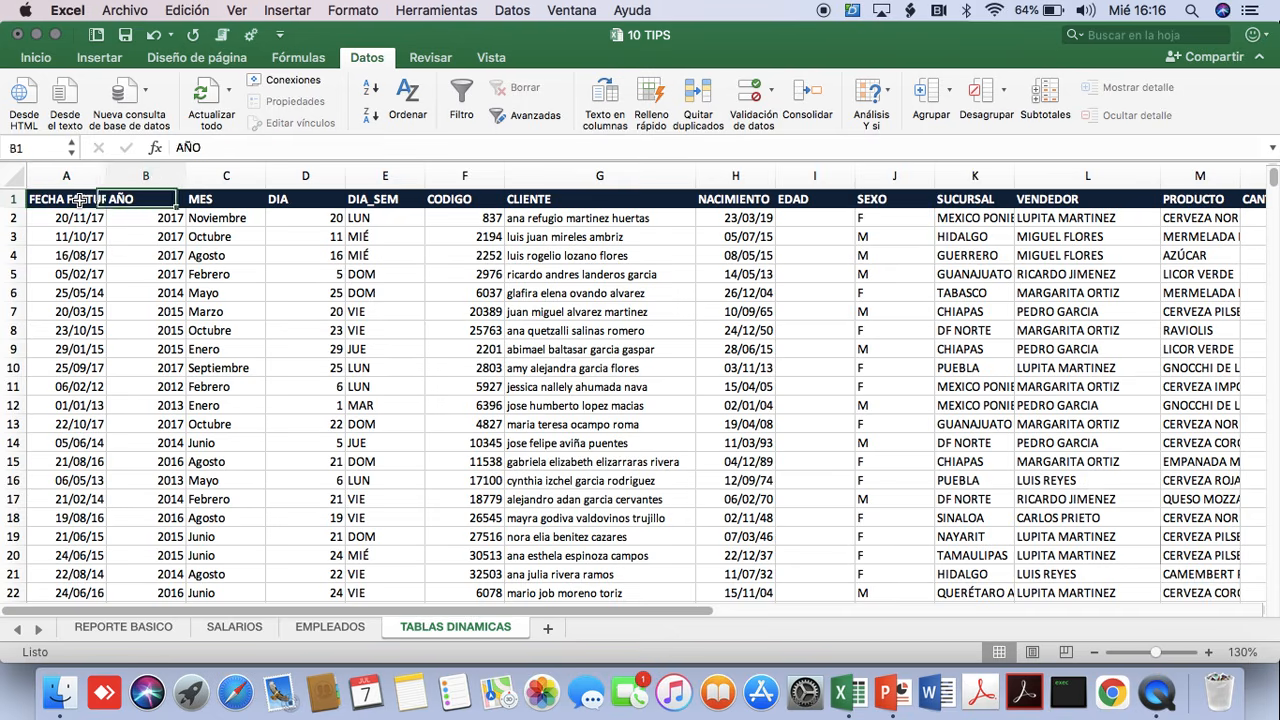
pyautogui.press('Left')
pyautogui.press('Left')
pyautogui.press('Left')
pyautogui.press('Left')
pyautogui.press('Left')
pyautogui.press('Left')
pyautogui.press('Left')
pyautogui.press('Left')
pyautogui.press('Left')
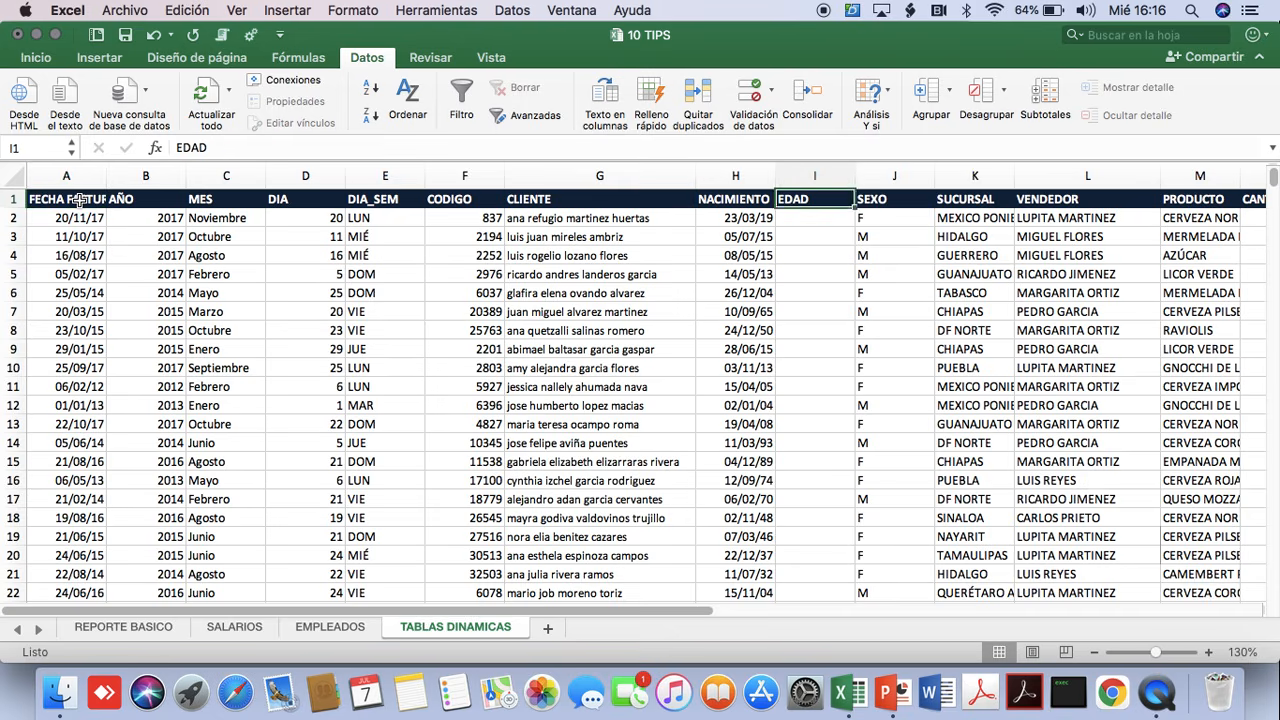
pyautogui.press('Right')
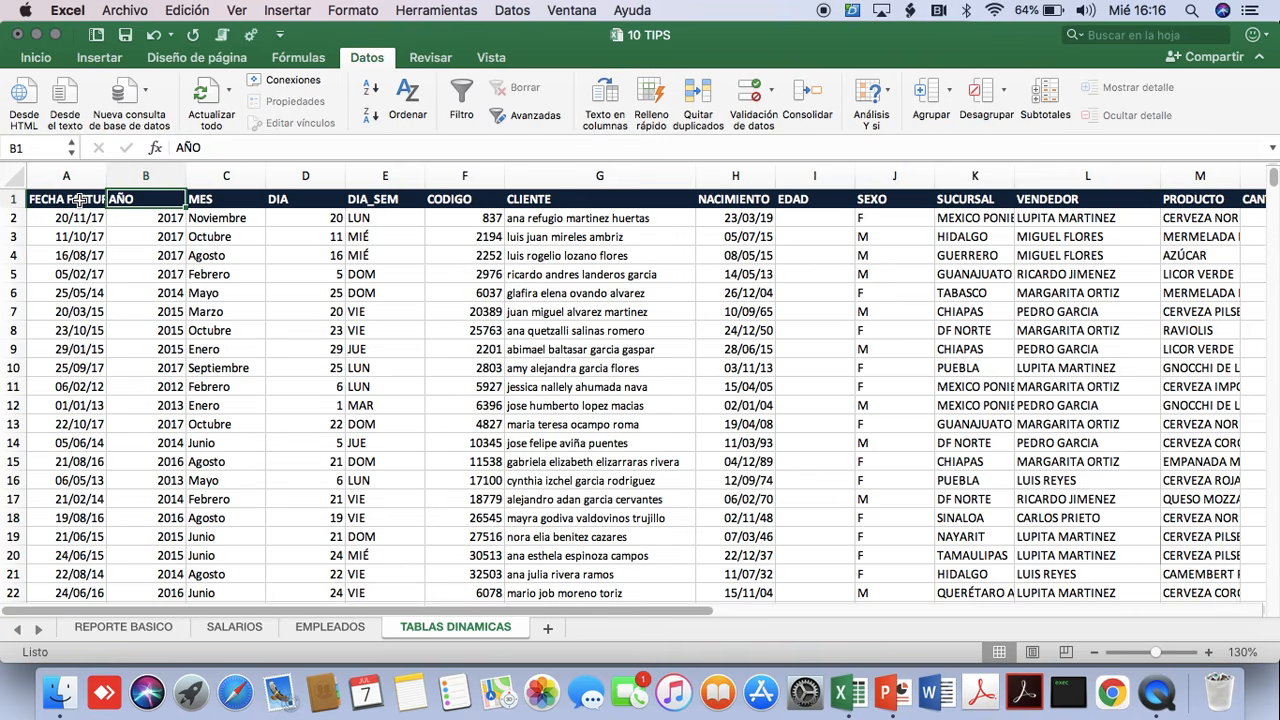
pyautogui.press('Right')
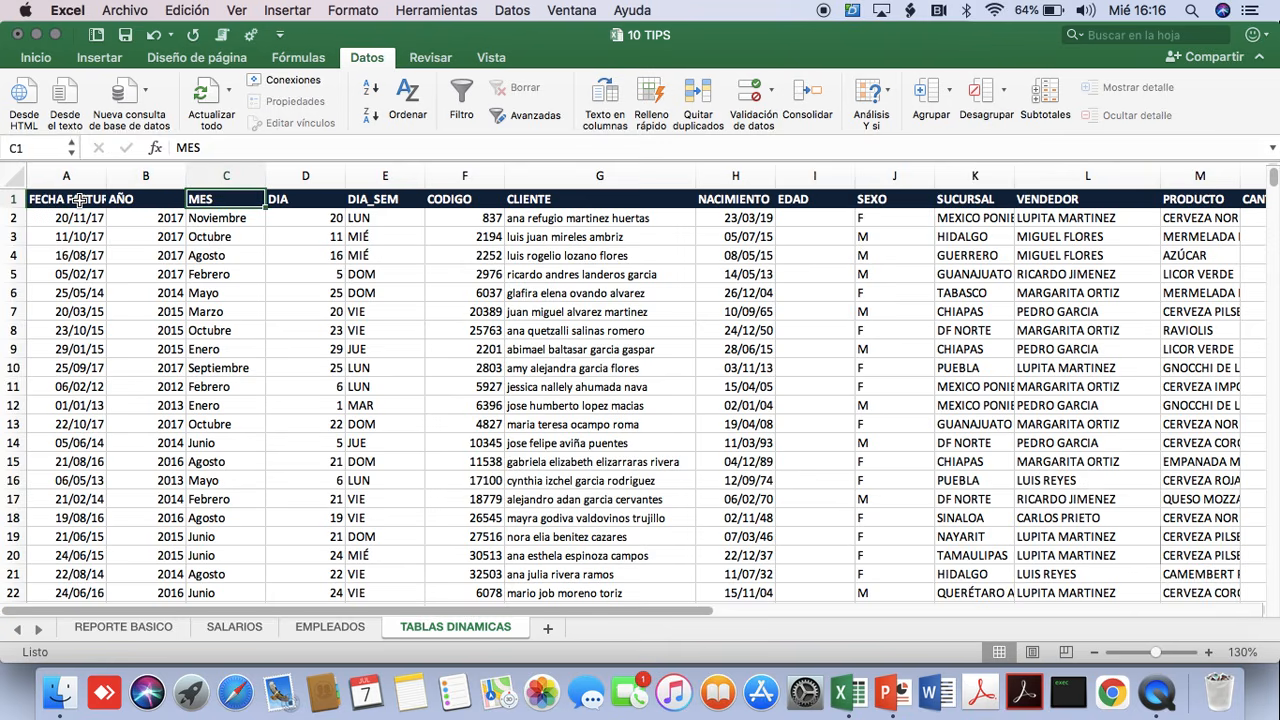
# Look through the MES column's records down past row 91 and return to its header in C1.
pyautogui.press('Down')
pyautogui.press('Down')
pyautogui.press('Down')
pyautogui.press('Down')
pyautogui.press('Down')
pyautogui.press('Down')
pyautogui.press('Down')
pyautogui.press('Down')
pyautogui.press('Down')
pyautogui.press('Down')
pyautogui.press('Down')
pyautogui.press('Down')
pyautogui.press('Down')
pyautogui.press('Down')
pyautogui.press('Down')
pyautogui.press('Down')
pyautogui.press('Down')
pyautogui.press('Down')
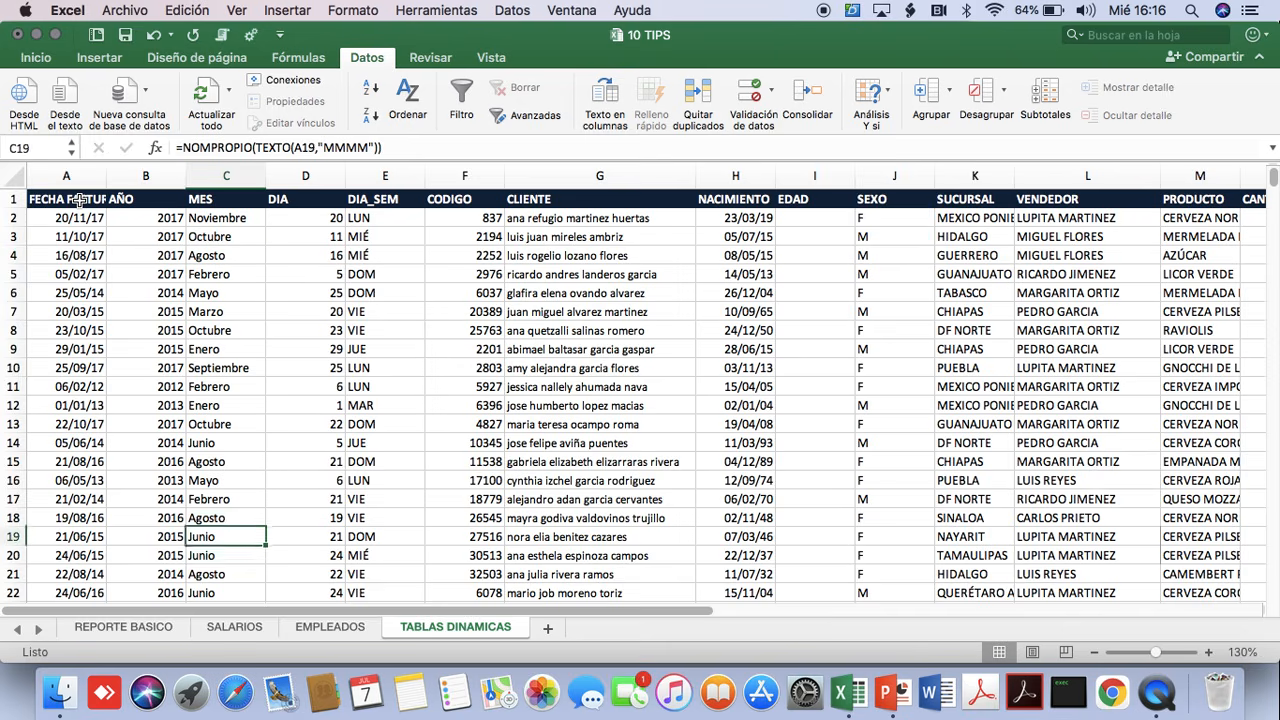
pyautogui.press('Down')
pyautogui.press('Down')
pyautogui.press('Down')
pyautogui.press('Down')
pyautogui.press('Down')
pyautogui.press('Down')
pyautogui.press('Down')
pyautogui.press('Down')
pyautogui.press('Down')
pyautogui.press('Down')
pyautogui.press('Down')
pyautogui.press('Down')
pyautogui.press('Down')
pyautogui.press('Down')
pyautogui.press('Down')
pyautogui.press('Down')
pyautogui.press('Down')
pyautogui.press('Down')
pyautogui.press('Down')
pyautogui.press('Down')
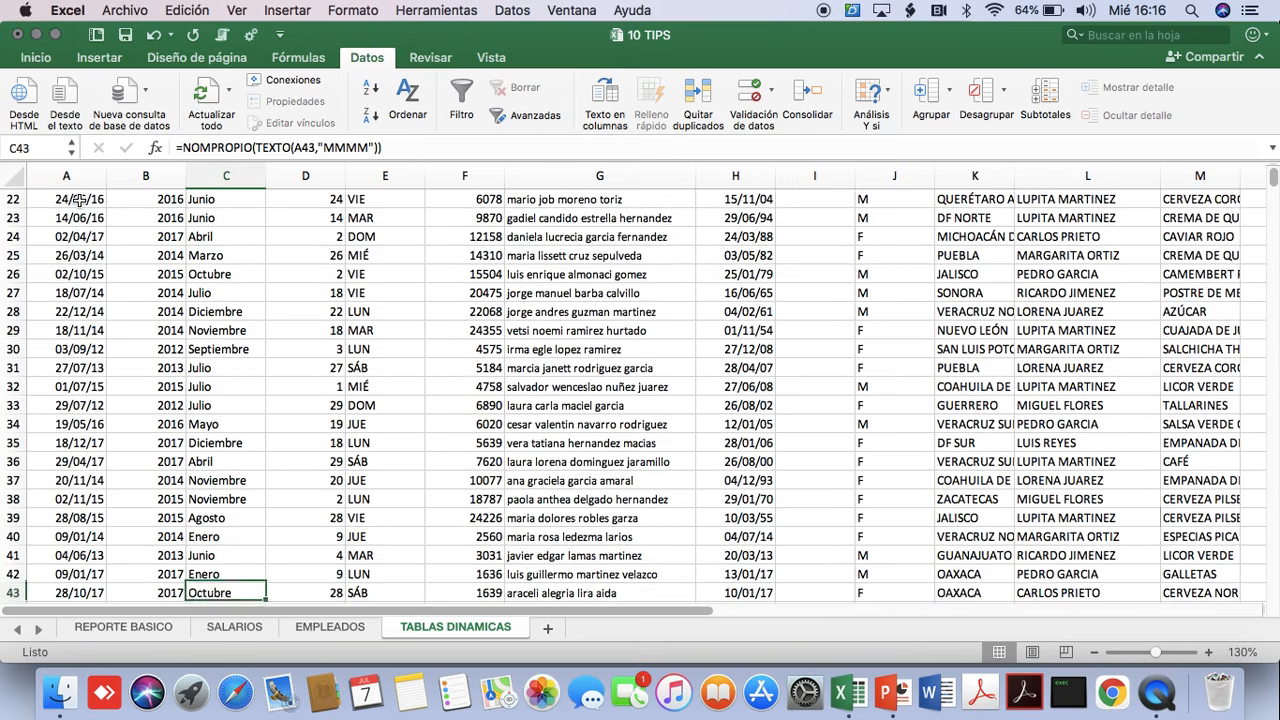
pyautogui.press('Down')
pyautogui.press('Down')
pyautogui.press('Down')
pyautogui.press('Down')
pyautogui.press('Down')
pyautogui.press('Down')
pyautogui.press('Down')
pyautogui.press('Down')
pyautogui.press('Down')
pyautogui.press('Down')
pyautogui.press('Down')
pyautogui.press('Down')
pyautogui.press('Down')
pyautogui.press('Down')
pyautogui.press('Down')
pyautogui.press('Down')
pyautogui.press('Down')
pyautogui.press('Down')
pyautogui.press('Down')
pyautogui.press('Down')
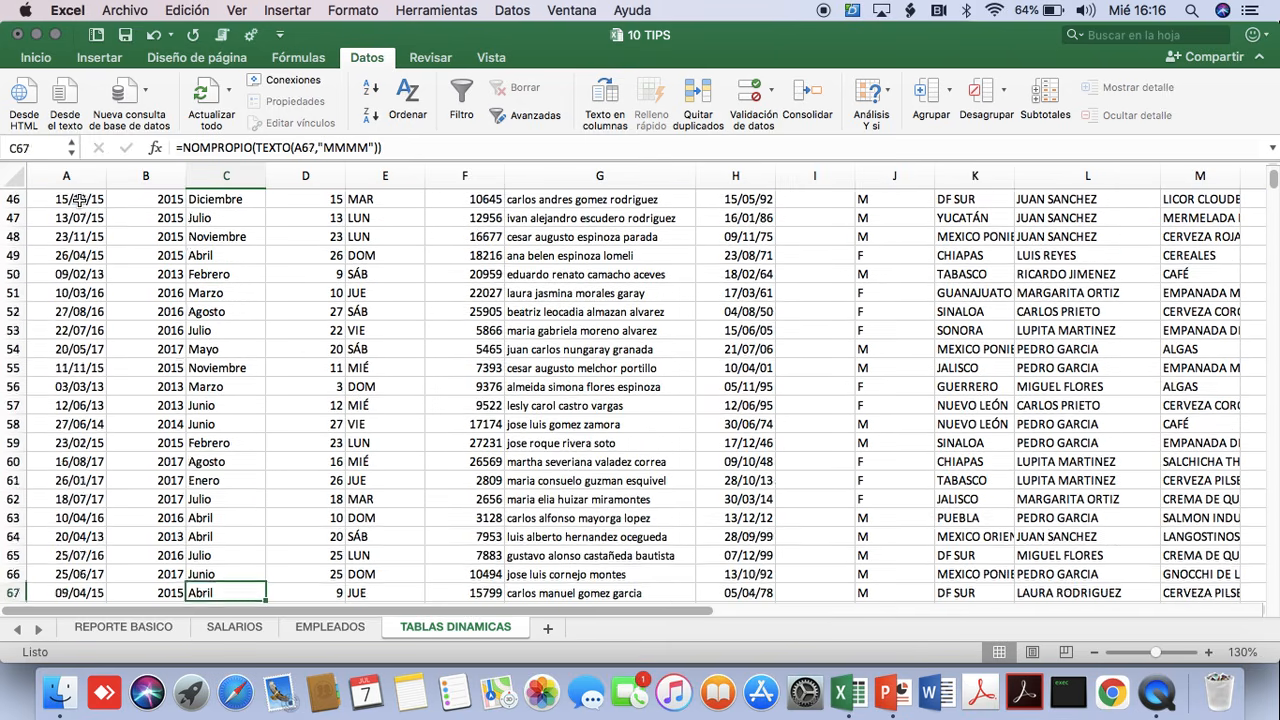
pyautogui.press('Down')
pyautogui.press('Down')
pyautogui.press('Down')
pyautogui.press('Down')
pyautogui.press('Down')
pyautogui.press('Down')
pyautogui.press('Down')
pyautogui.press('Down')
pyautogui.press('Down')
pyautogui.press('Down')
pyautogui.press('Down')
pyautogui.press('Down')
pyautogui.press('Down')
pyautogui.press('Down')
pyautogui.press('Down')
pyautogui.press('Down')
pyautogui.press('Down')
pyautogui.press('Down')
pyautogui.press('Down')
pyautogui.press('Down')
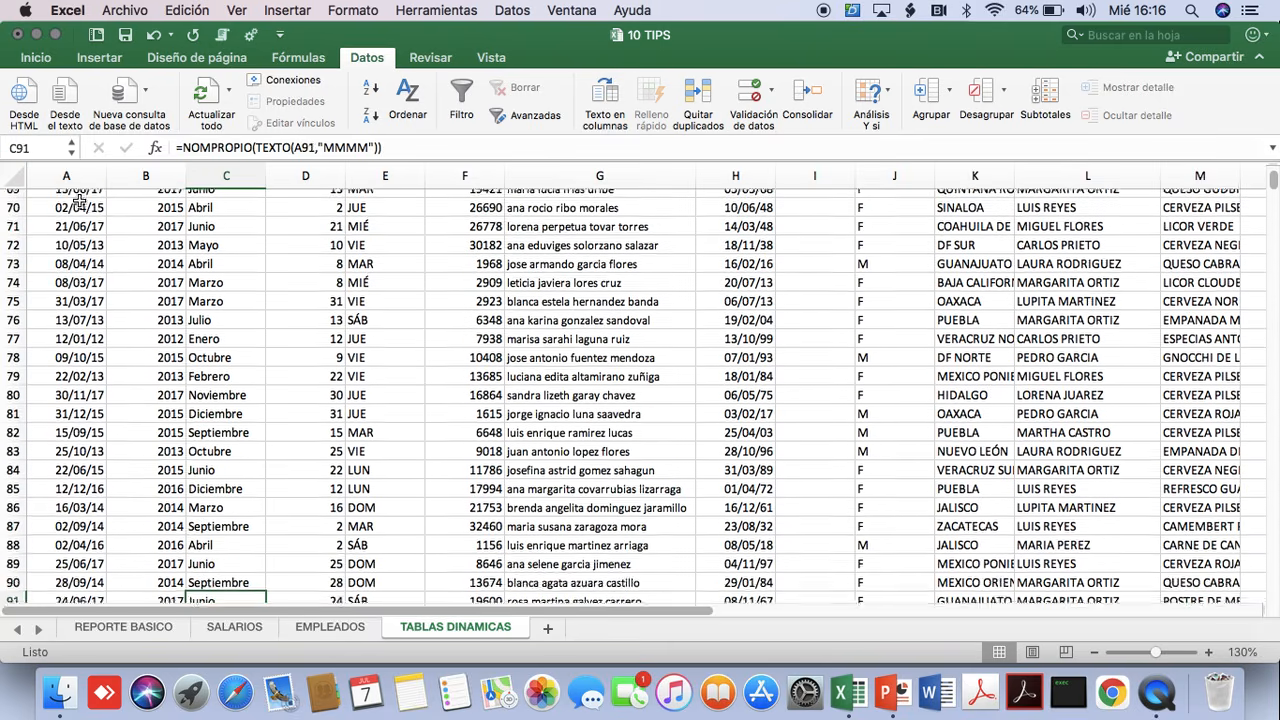
pyautogui.press('Down')
pyautogui.press('Down')
pyautogui.press('Down')
pyautogui.press('Down')
pyautogui.press('Down')
pyautogui.press('Down')
pyautogui.press('Down')
pyautogui.press('Down')
pyautogui.press('Down')
pyautogui.press('Down')
pyautogui.press('Down')
pyautogui.press('Down')
pyautogui.press('Down')
pyautogui.press('Down')
pyautogui.press('Down')
pyautogui.press('super+Up')
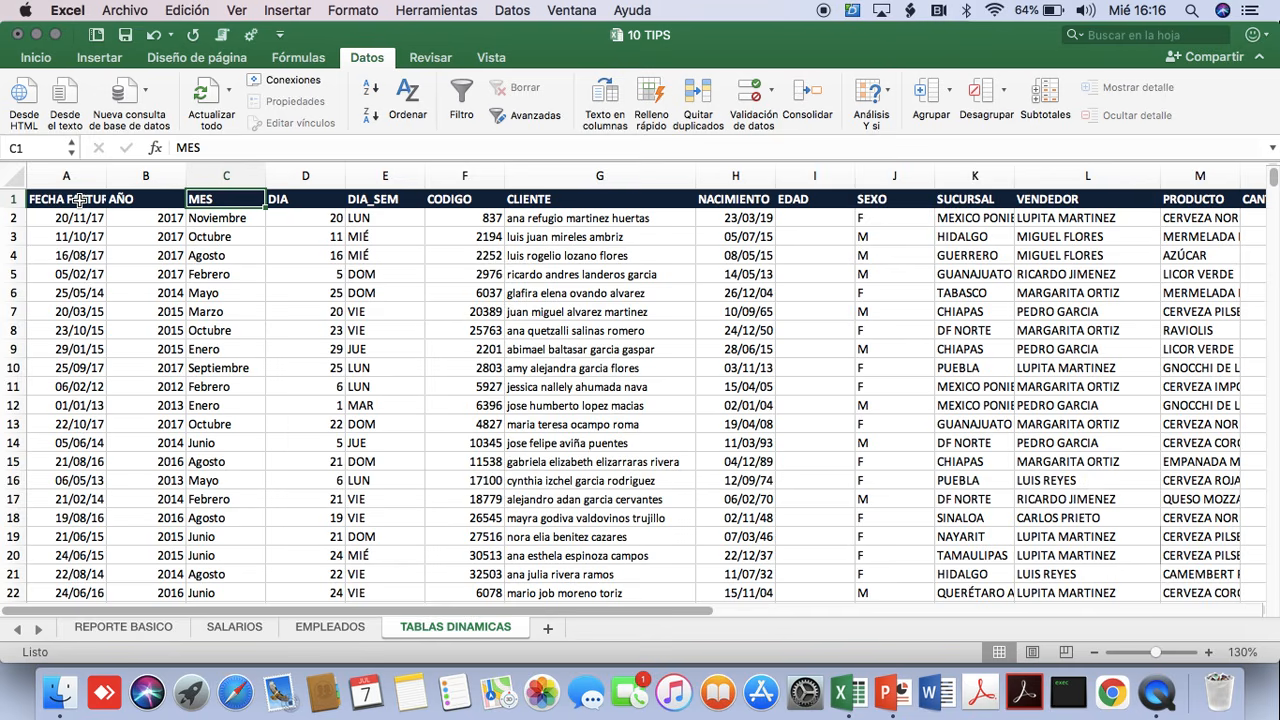
# Create a pivot table on a new worksheet from 'TABLAS DINAMICAS'!$A$1:$O$9949 and zoom the sheet to 130%.
pyautogui.click(100, 59)
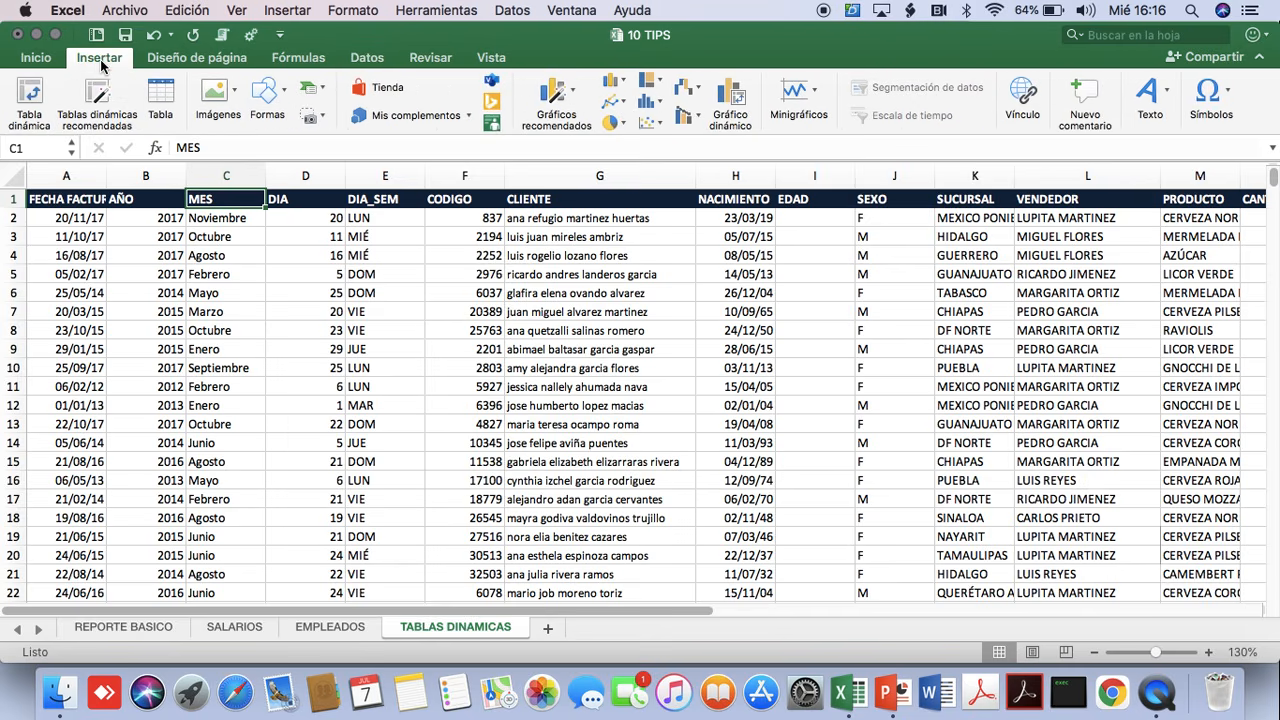
pyautogui.click(32, 102)
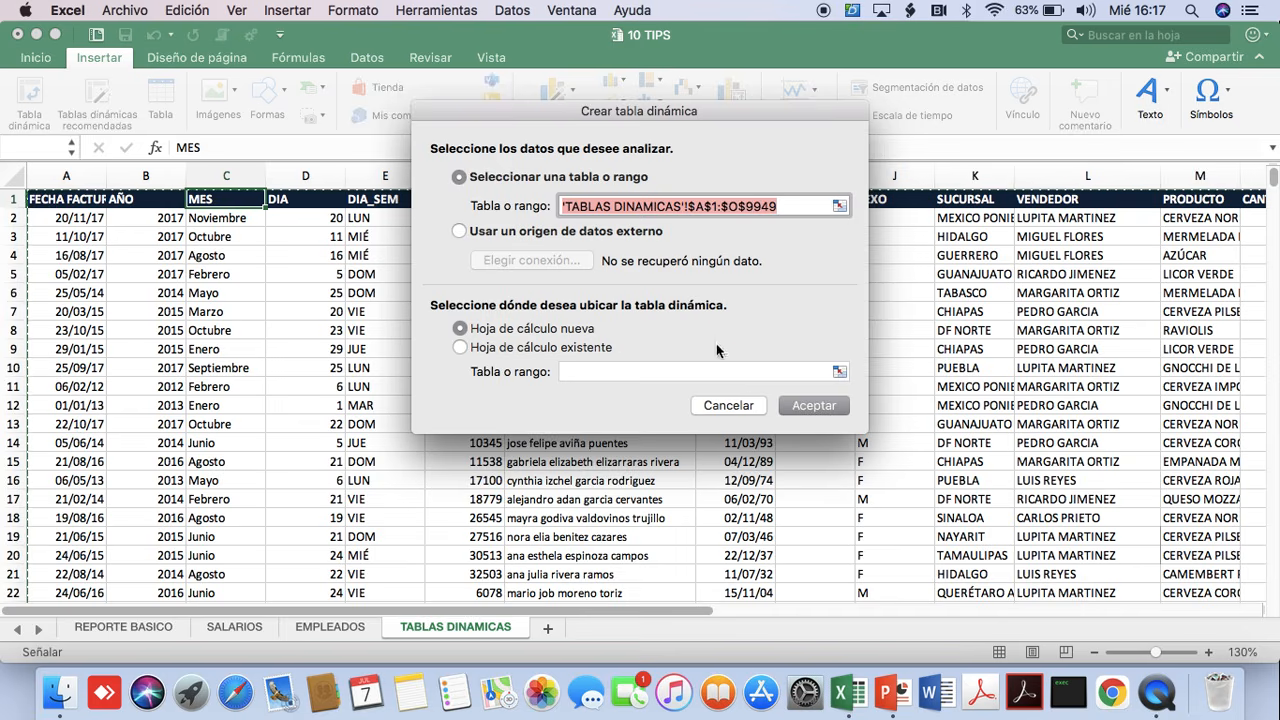
pyautogui.click(820, 407)
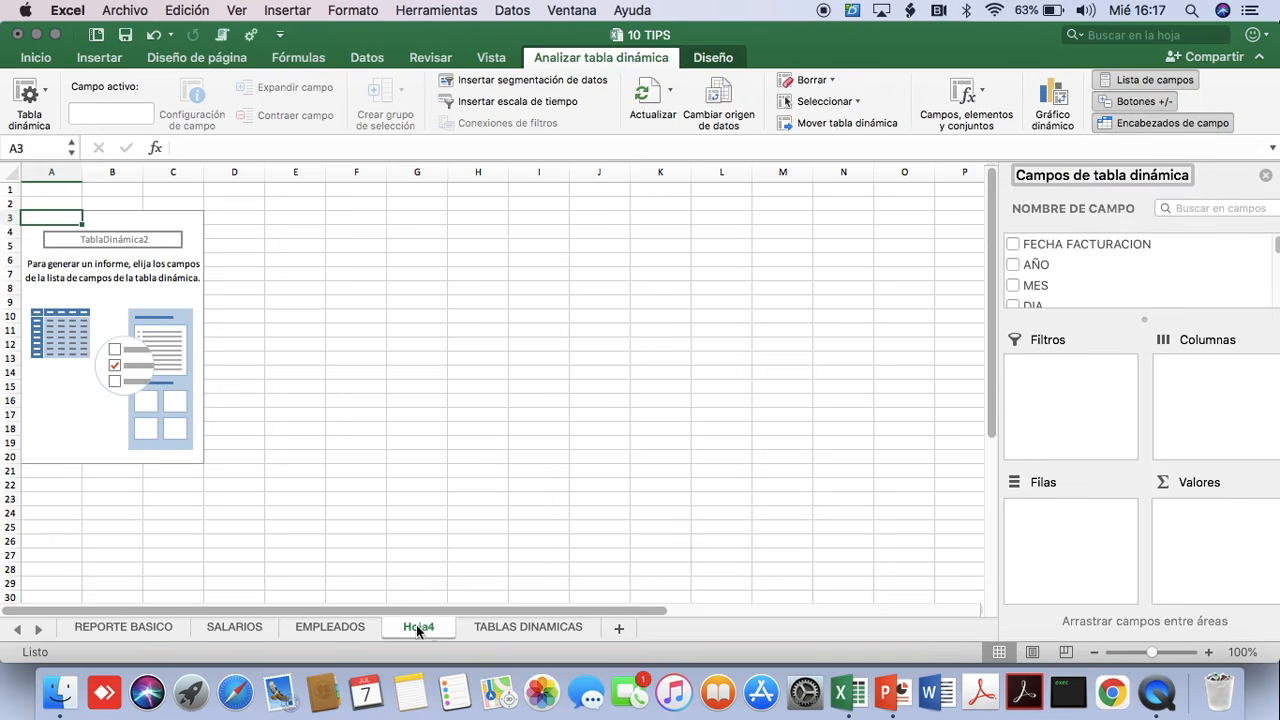
pyautogui.click(1209, 652)
pyautogui.click(1209, 652)
pyautogui.click(1209, 652)
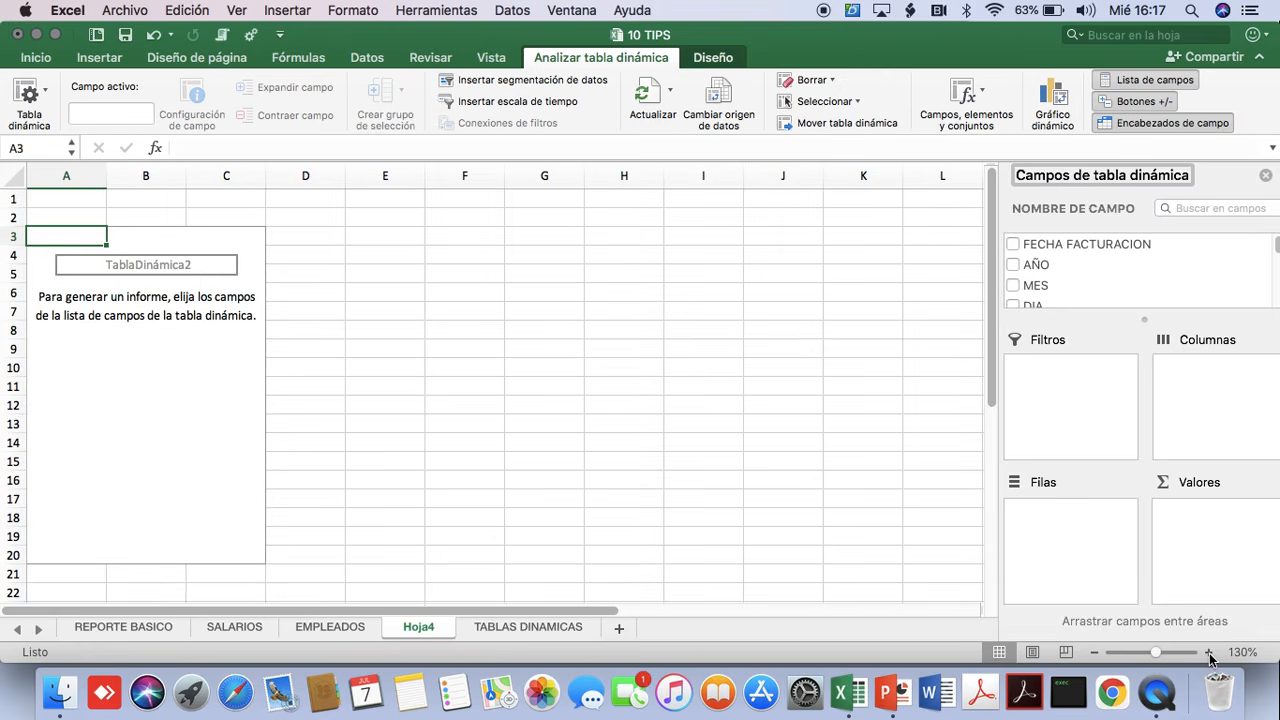
# Enable the Diseño de tabla dinámica clásica option for the new pivot table.
pyautogui.click(111, 481)
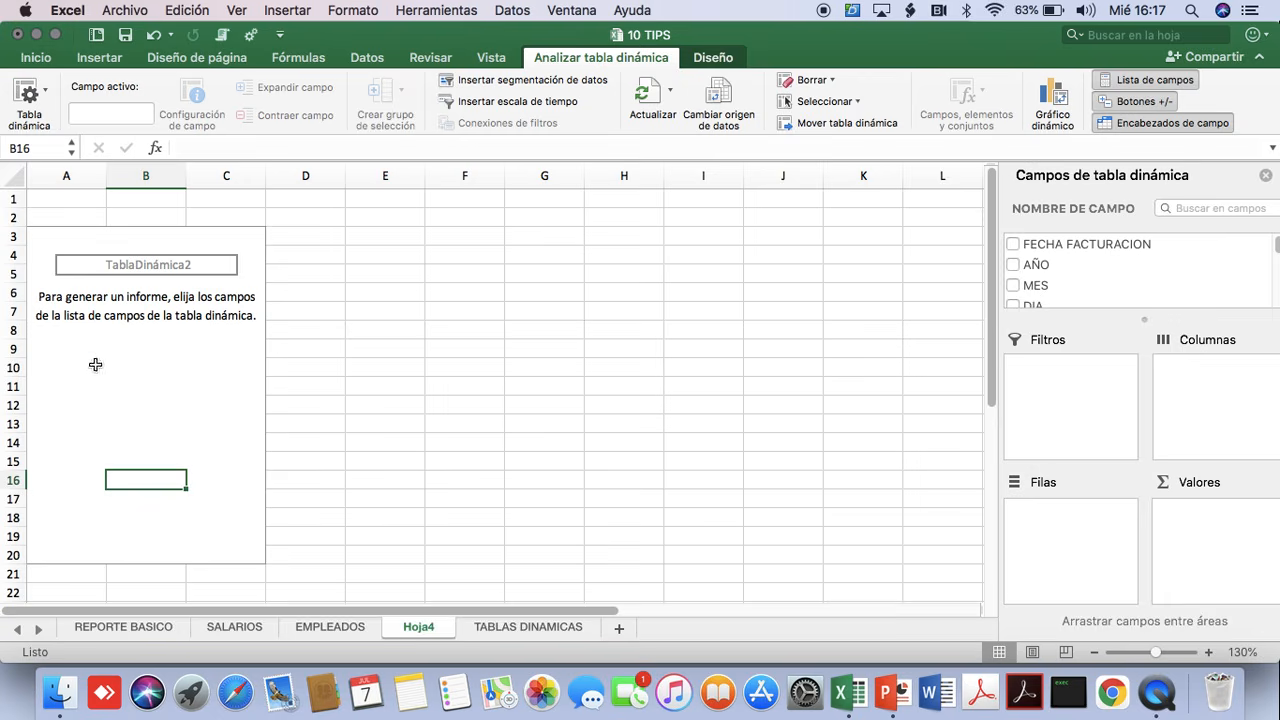
pyautogui.click(48, 96)
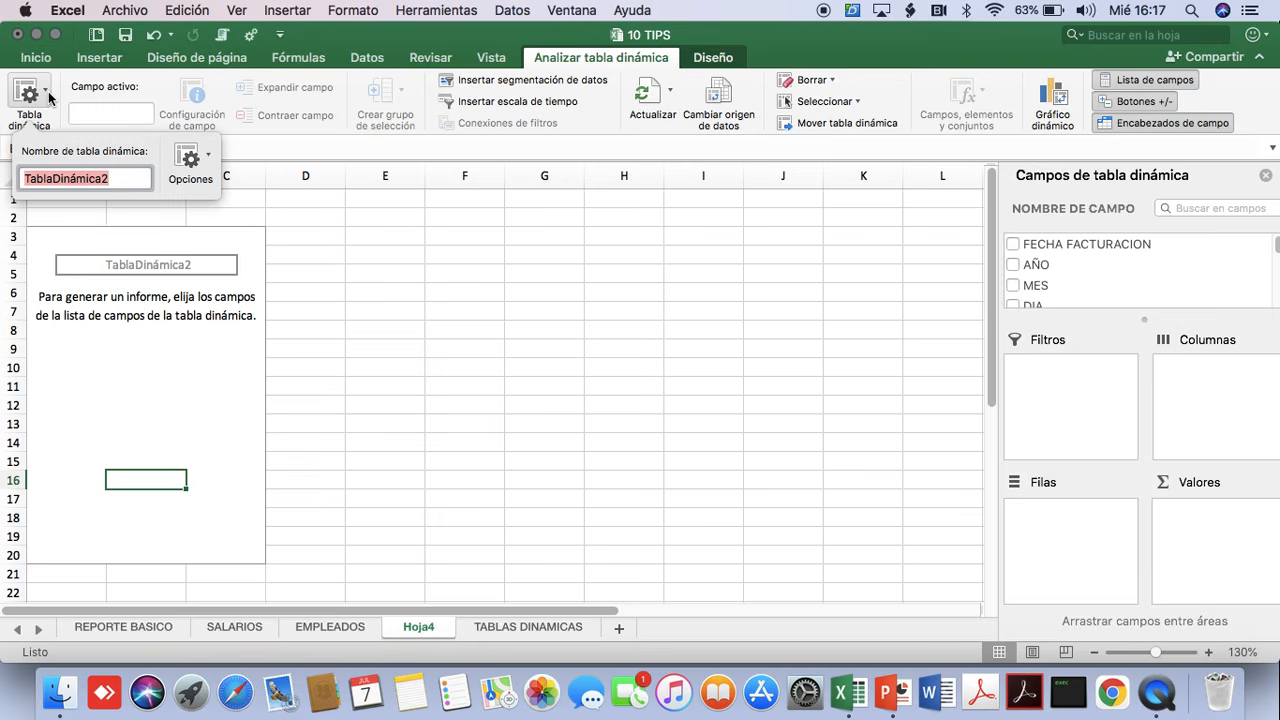
pyautogui.click(189, 160)
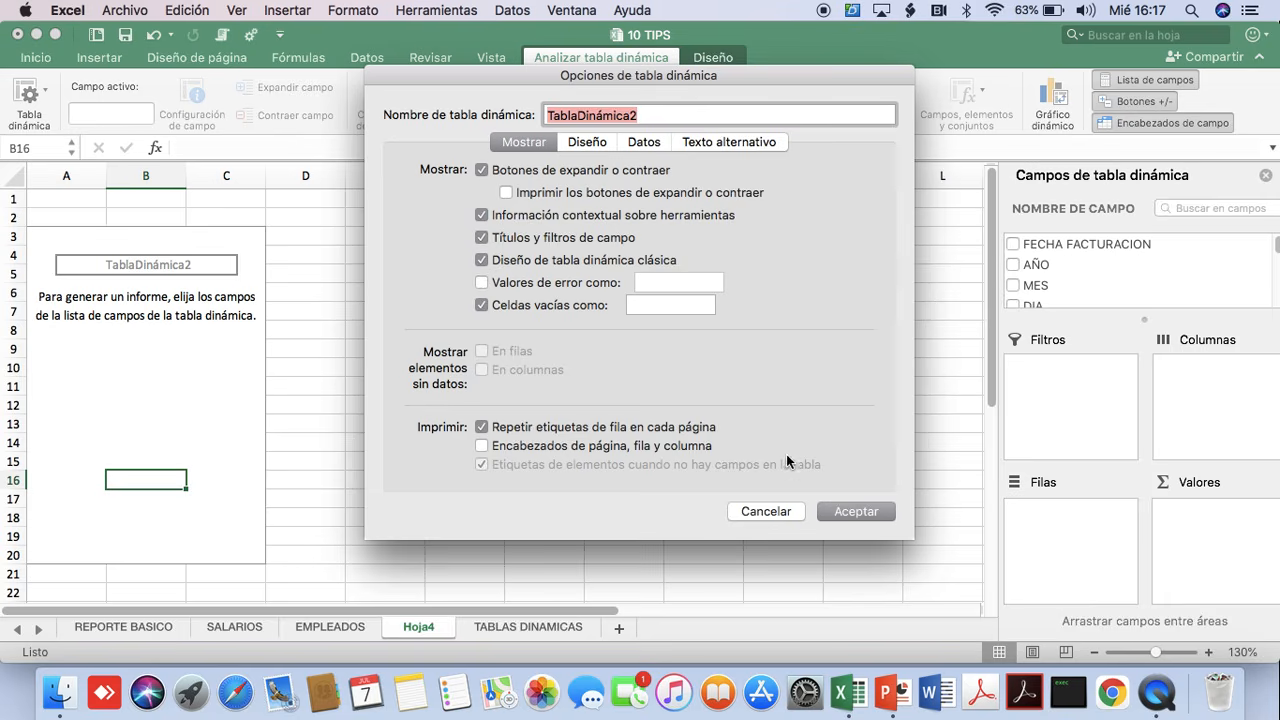
pyautogui.click(844, 510)
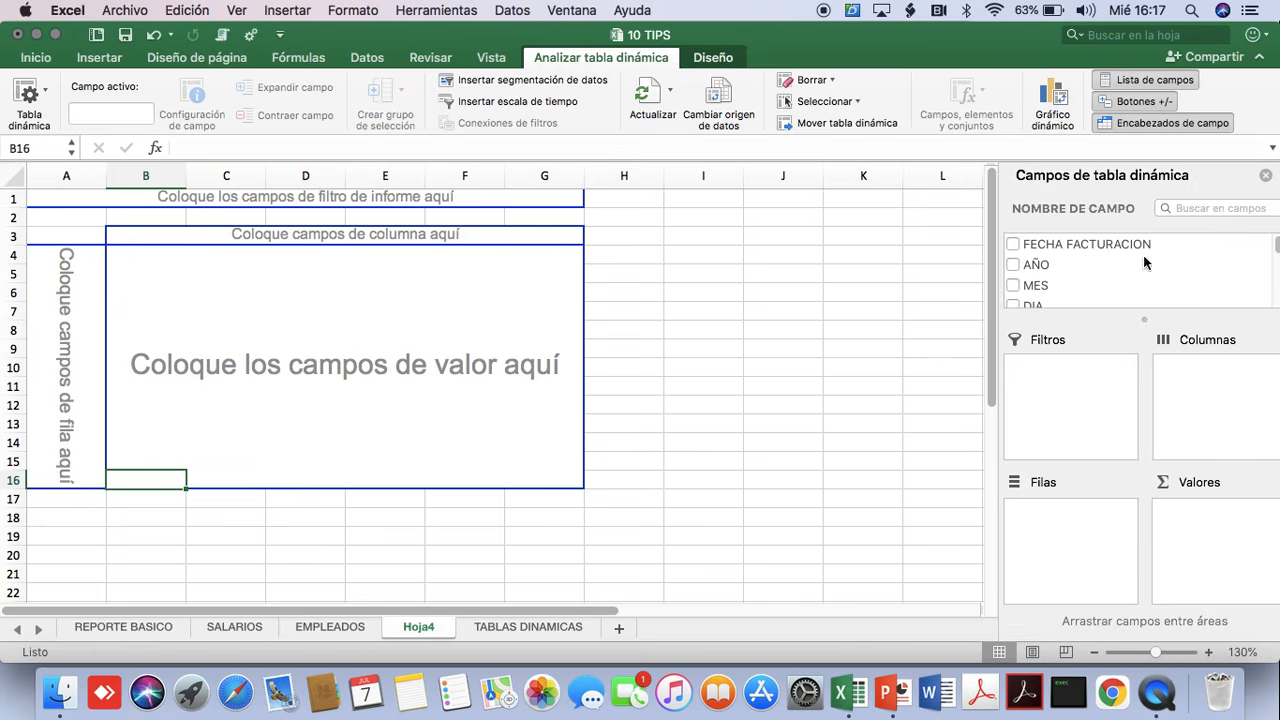
# Browse the pivot table's available fields from FECHA FACTURACION down to NACIMIENTO and try to enlarge the field list.
pyautogui.click(1080, 248)
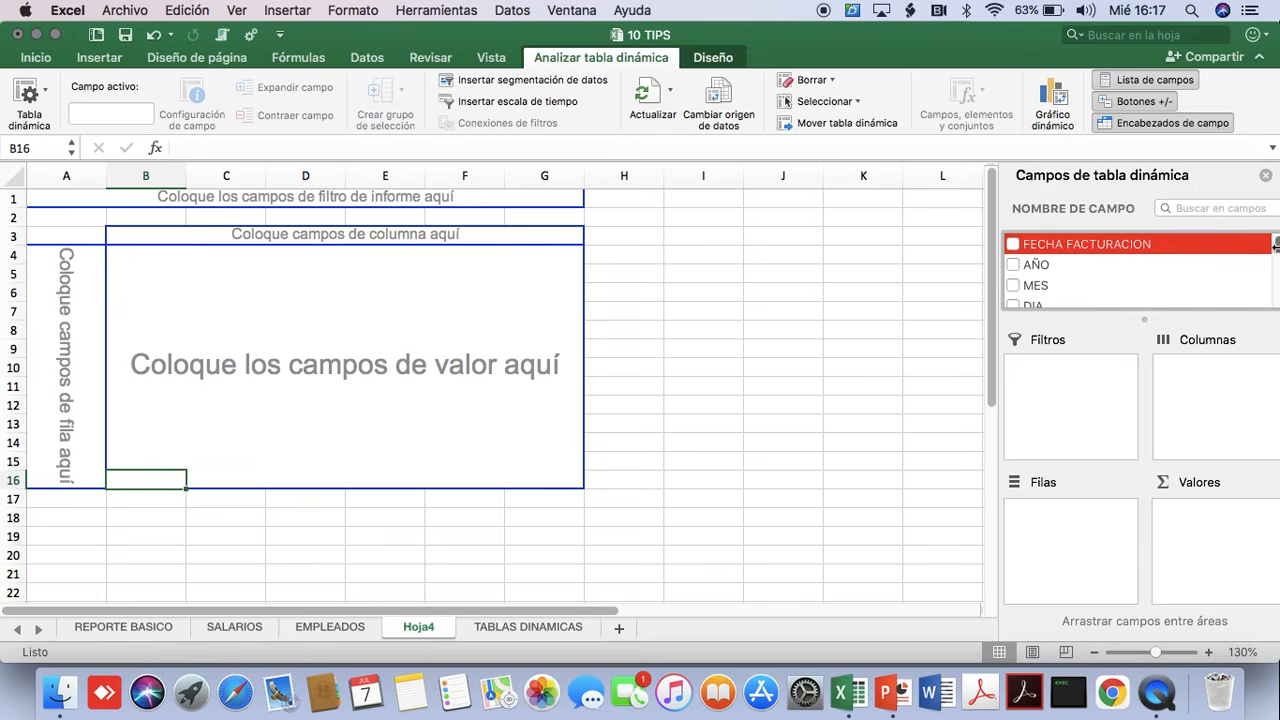
pyautogui.moveTo(1277, 245); pyautogui.dragTo(1276, 265)
pyautogui.moveTo(1143, 322); pyautogui.dragTo(1145, 375)
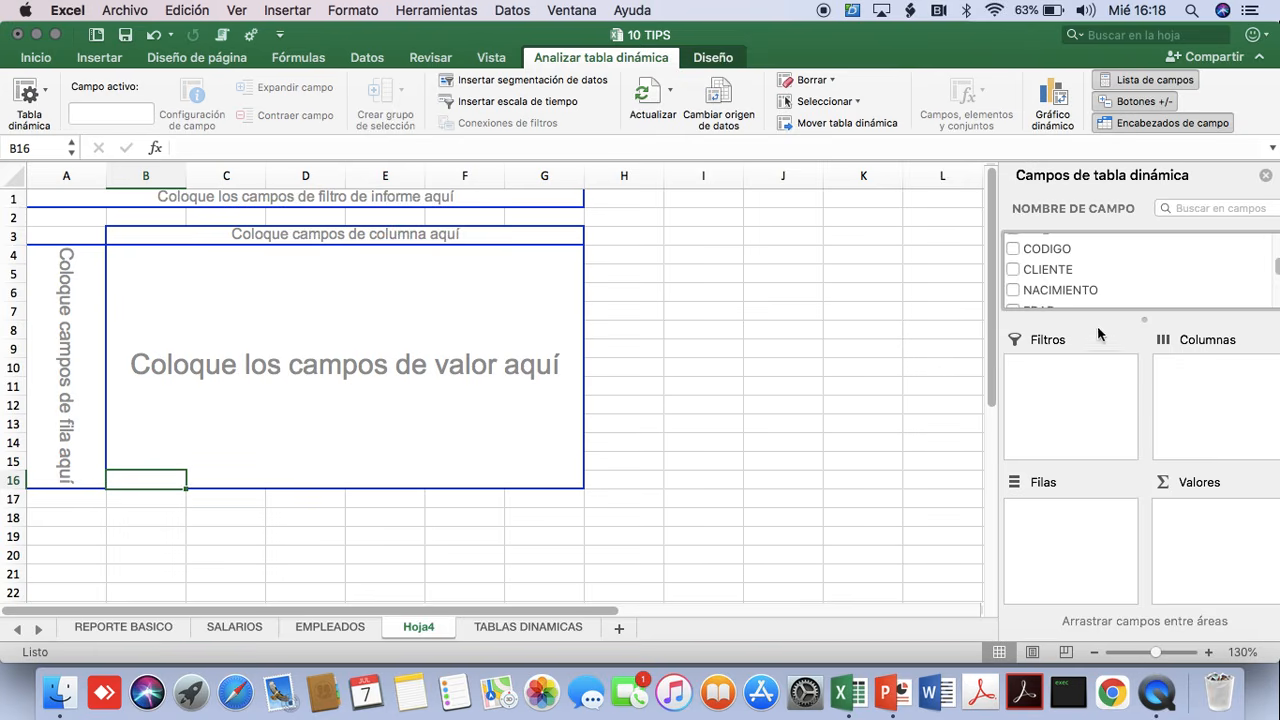
# Summarise the VENTAS field as the pivot table's values and place VENDEDOR as its row field.
pyautogui.click(1038, 254)
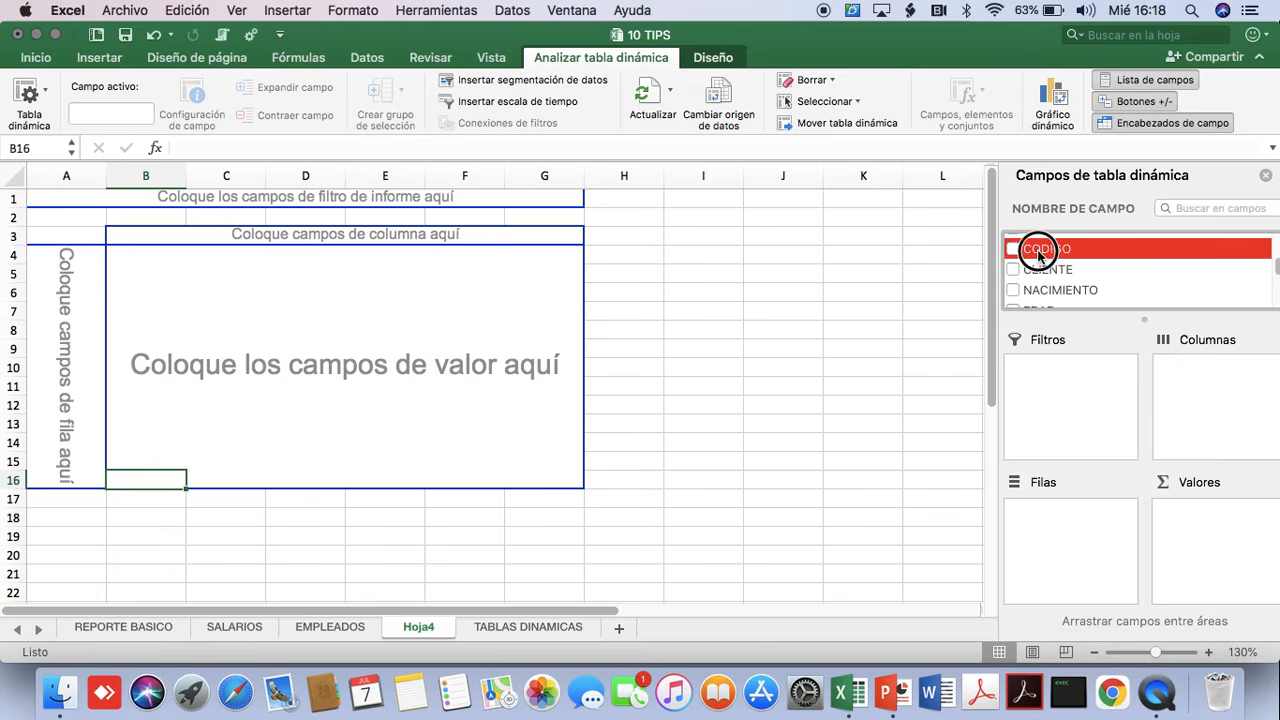
pyautogui.moveTo(1038, 256); pyautogui.dragTo(1074, 251)
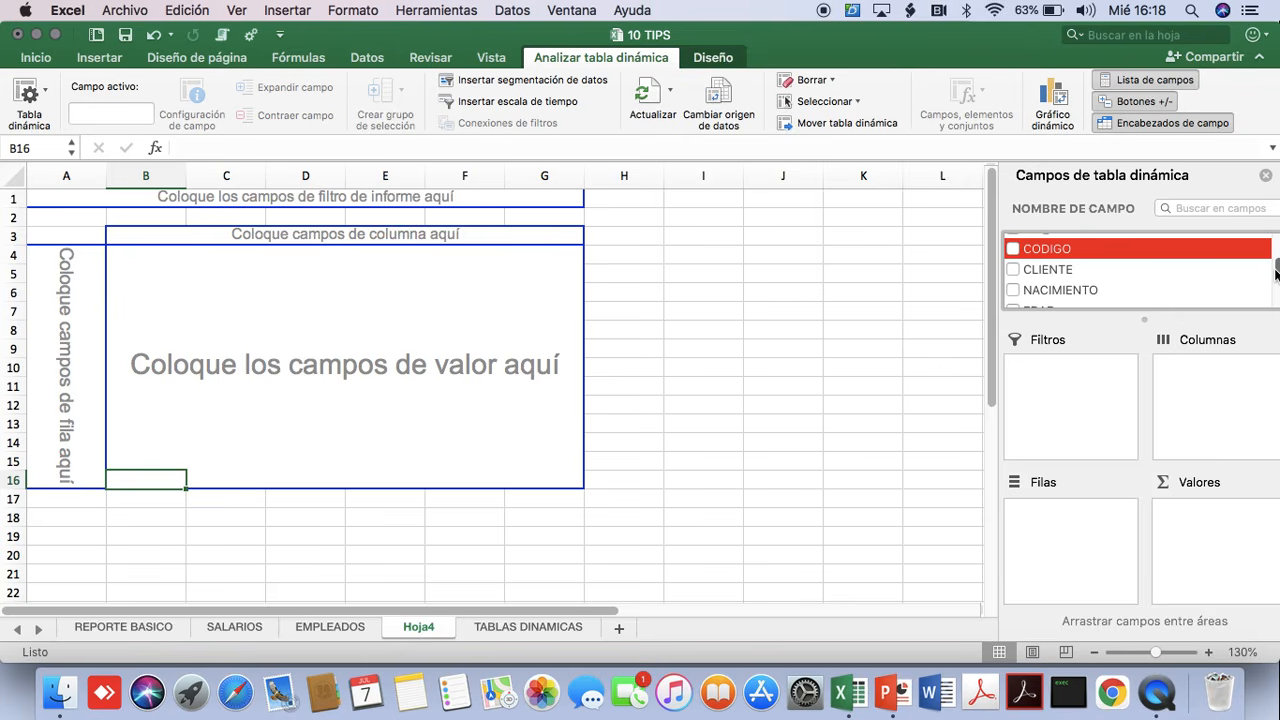
pyautogui.moveTo(1276, 274); pyautogui.dragTo(1274, 317)
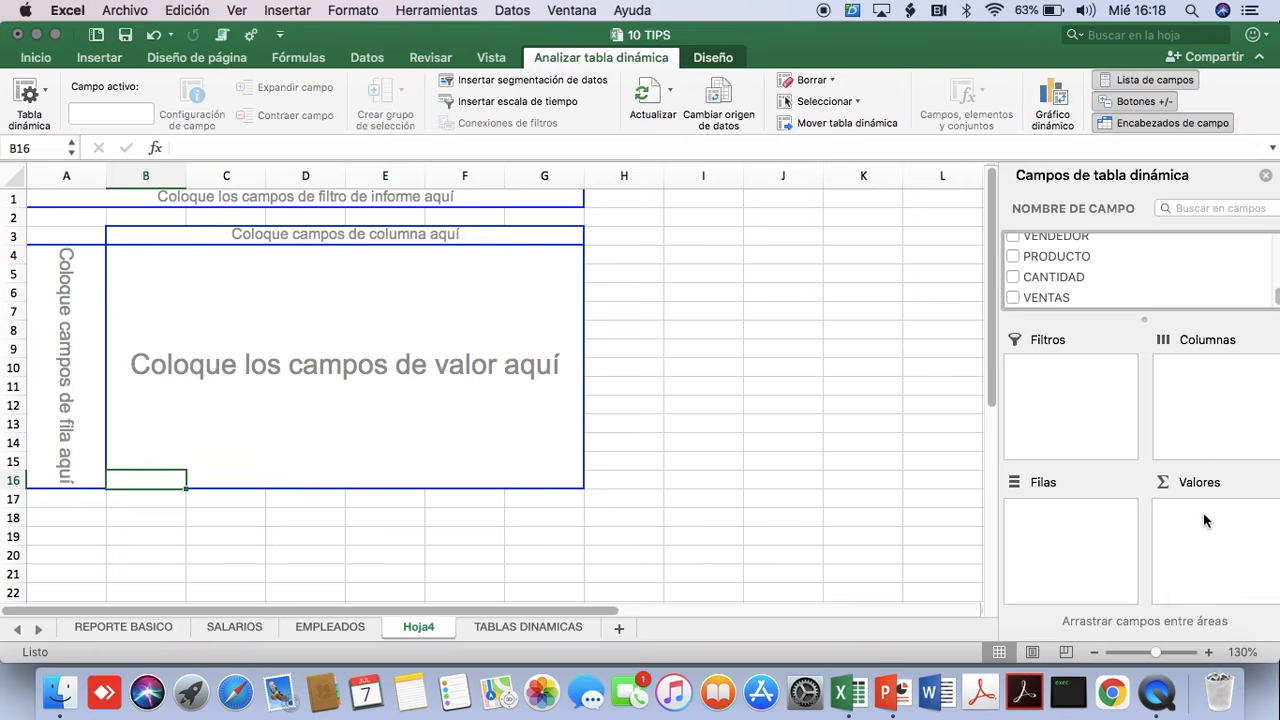
pyautogui.click(1039, 298)
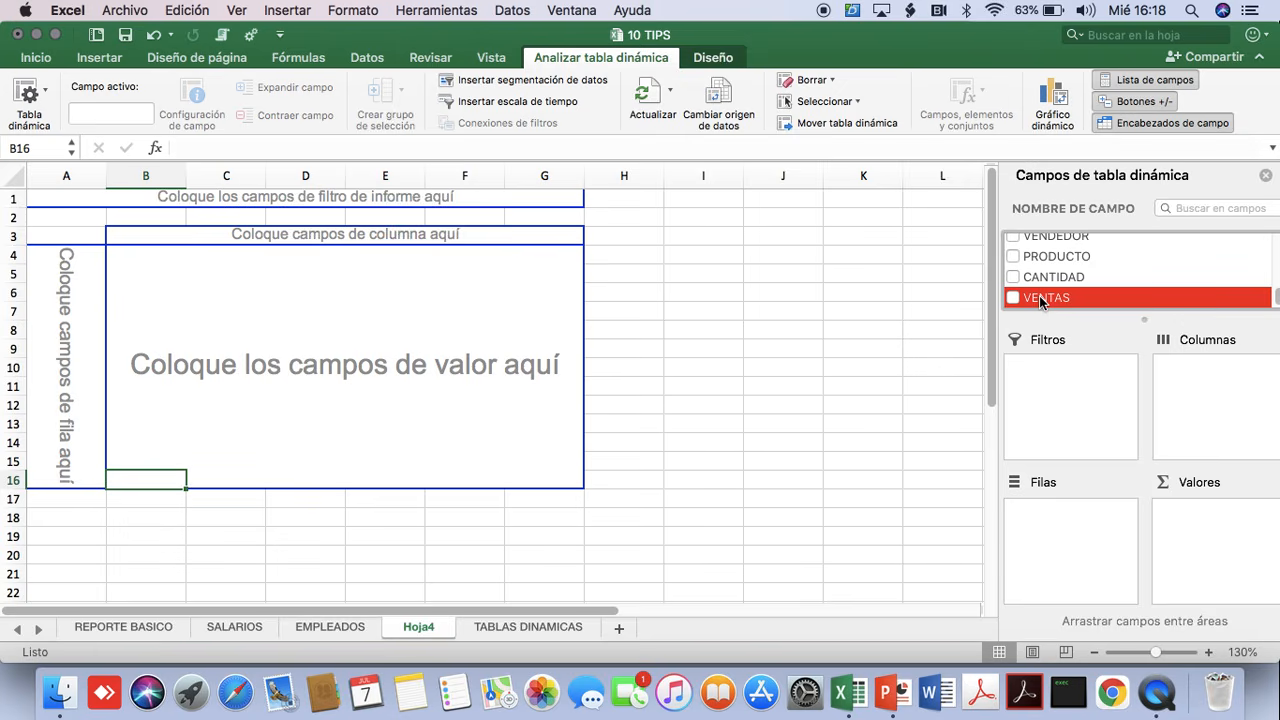
pyautogui.moveTo(1040, 302); pyautogui.dragTo(1230, 558)
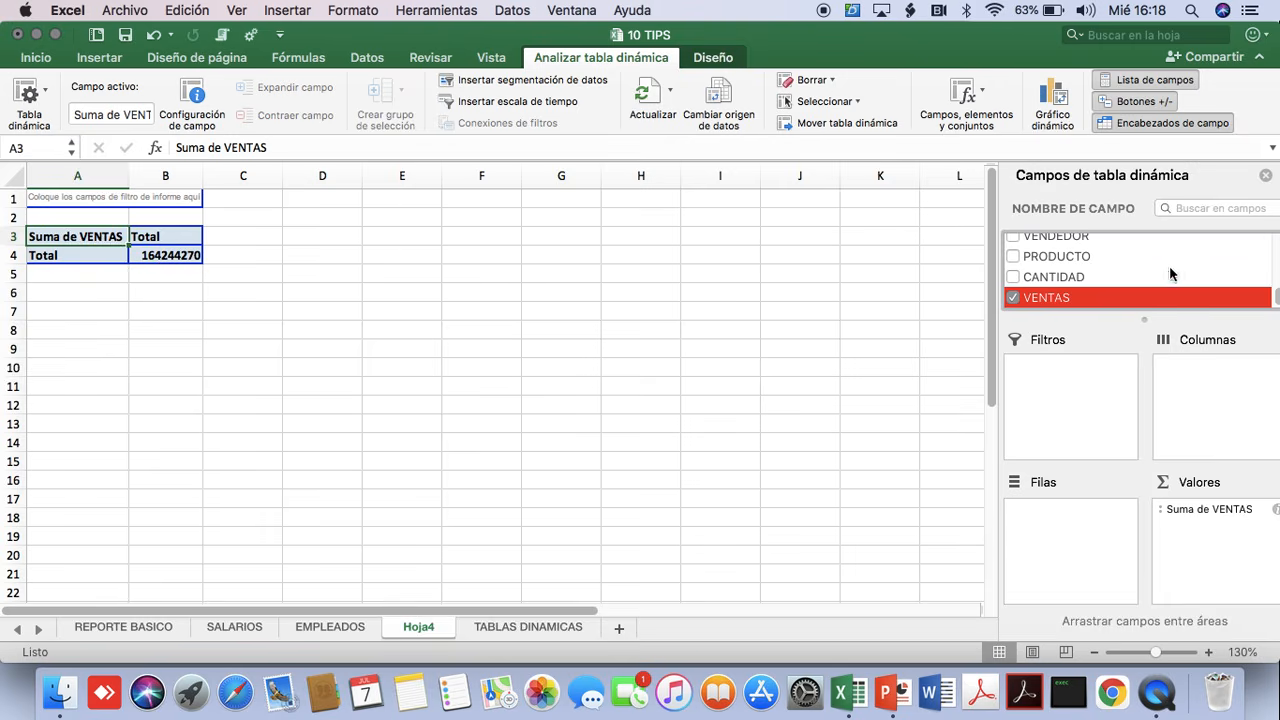
pyautogui.click(1060, 246)
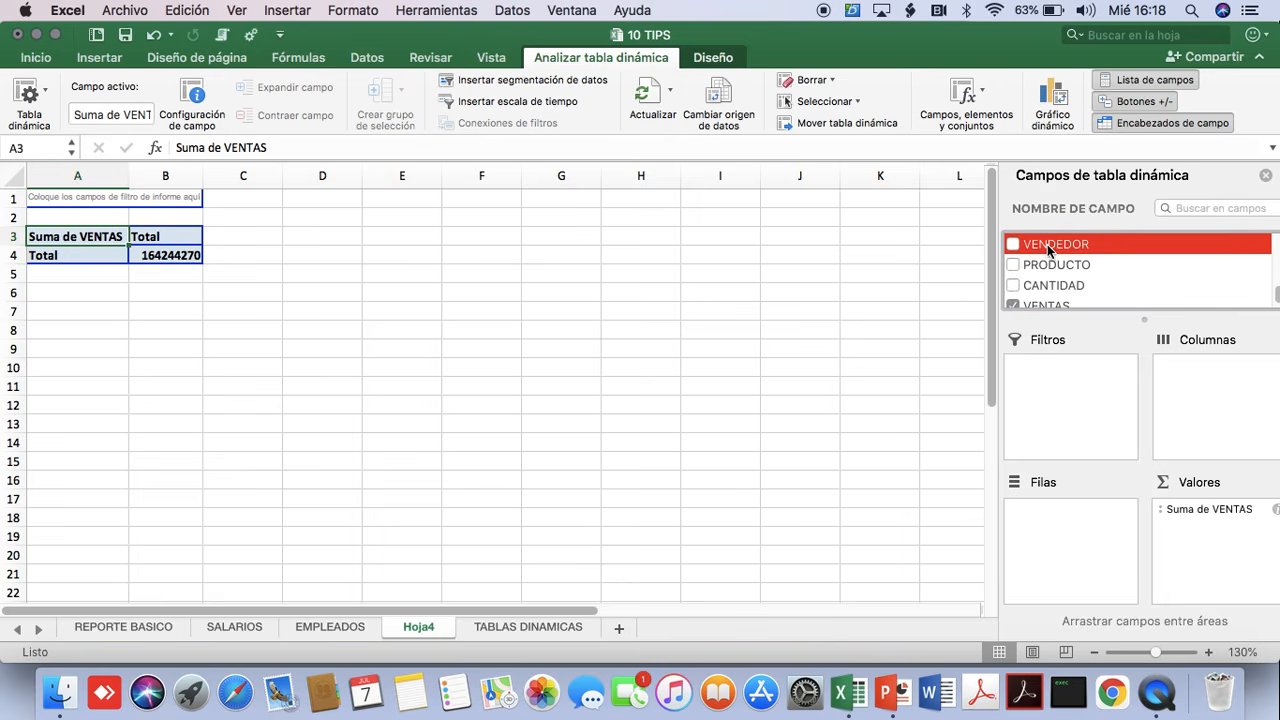
pyautogui.moveTo(1060, 246); pyautogui.dragTo(1088, 545)
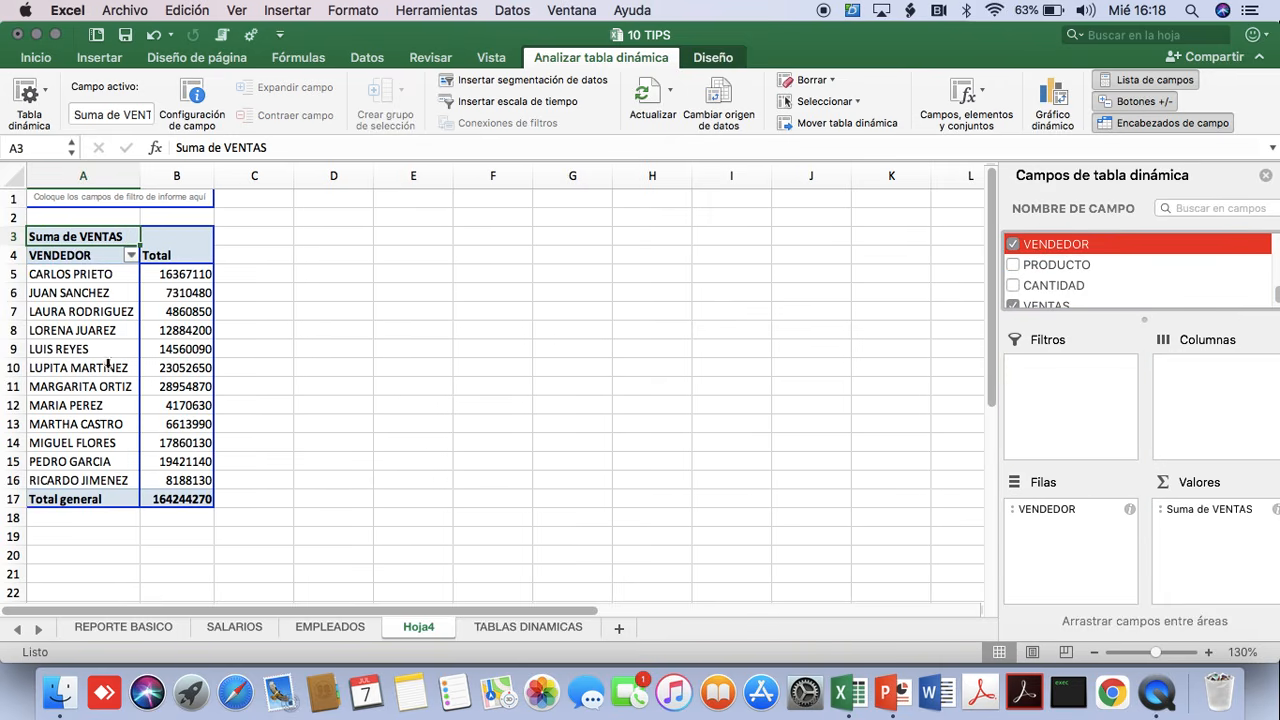
# Format column B, which holds the sales totals, as Moneda with the $ symbol and 0 decimal places.
pyautogui.click(170, 312)
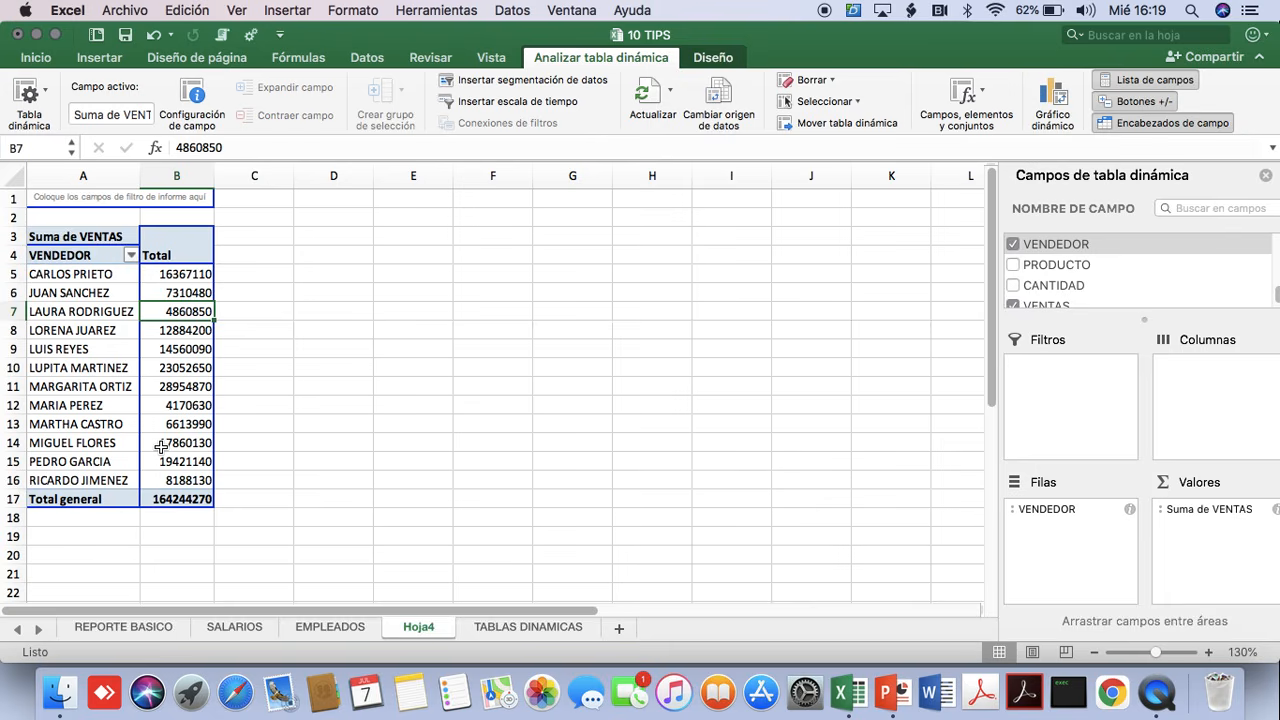
pyautogui.click(186, 348)
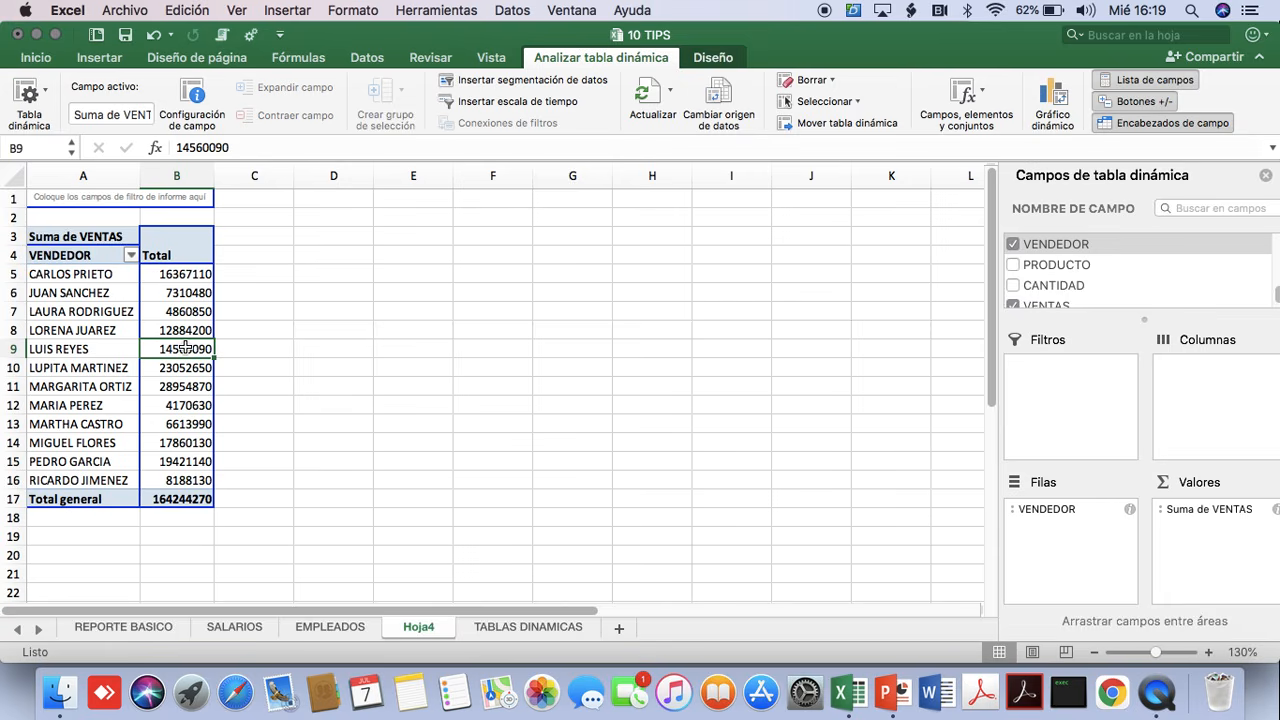
pyautogui.hotkey('ctrl', 'space')
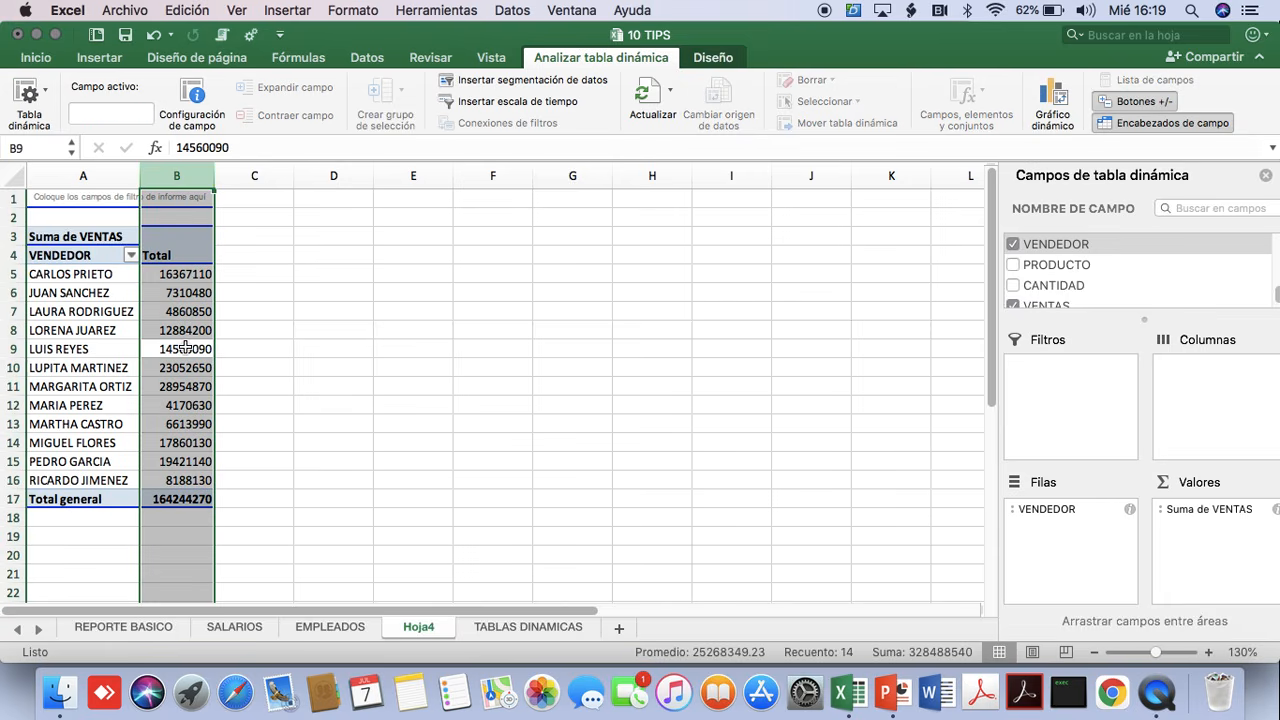
pyautogui.press('super+1')
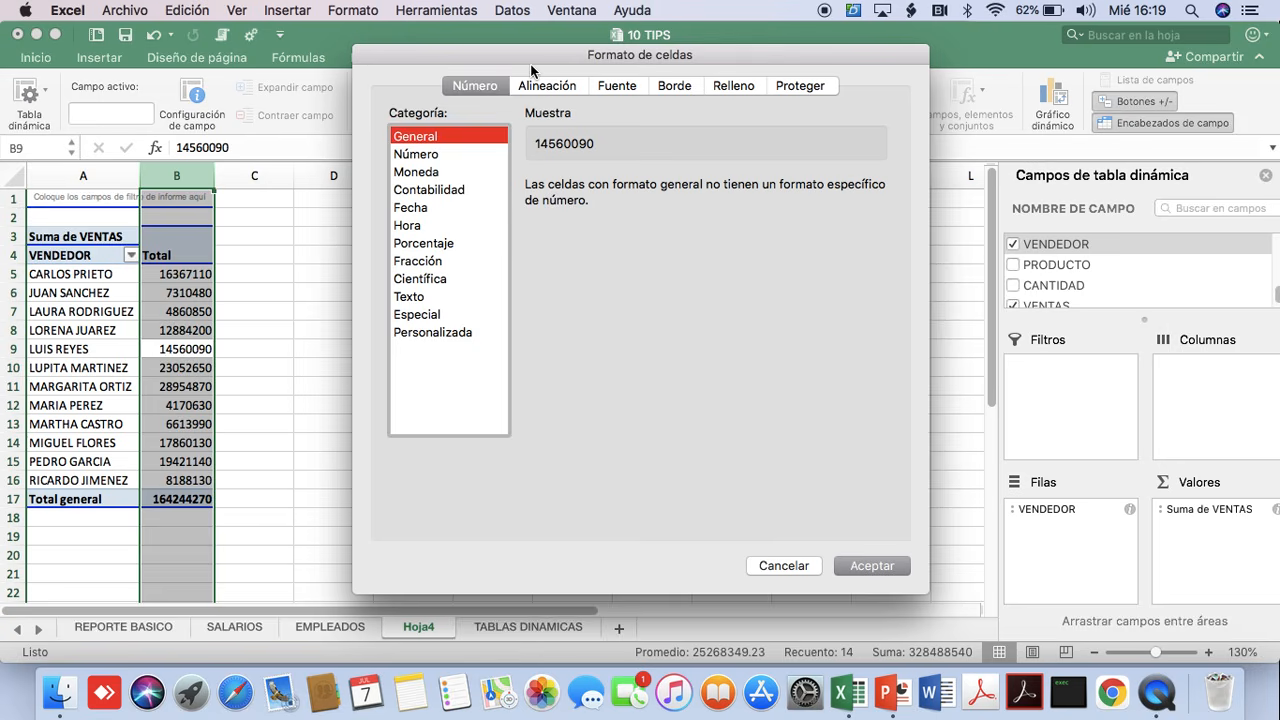
pyautogui.click(418, 173)
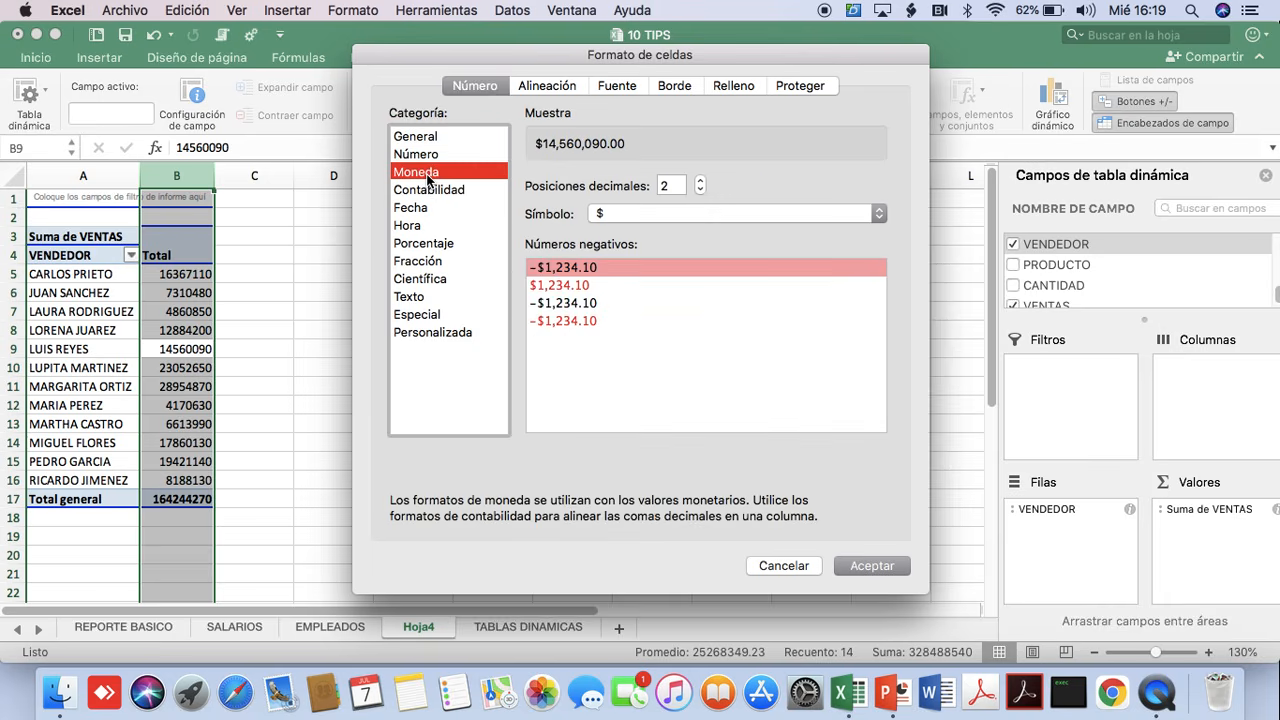
pyautogui.click(700, 190)
pyautogui.click(700, 190)
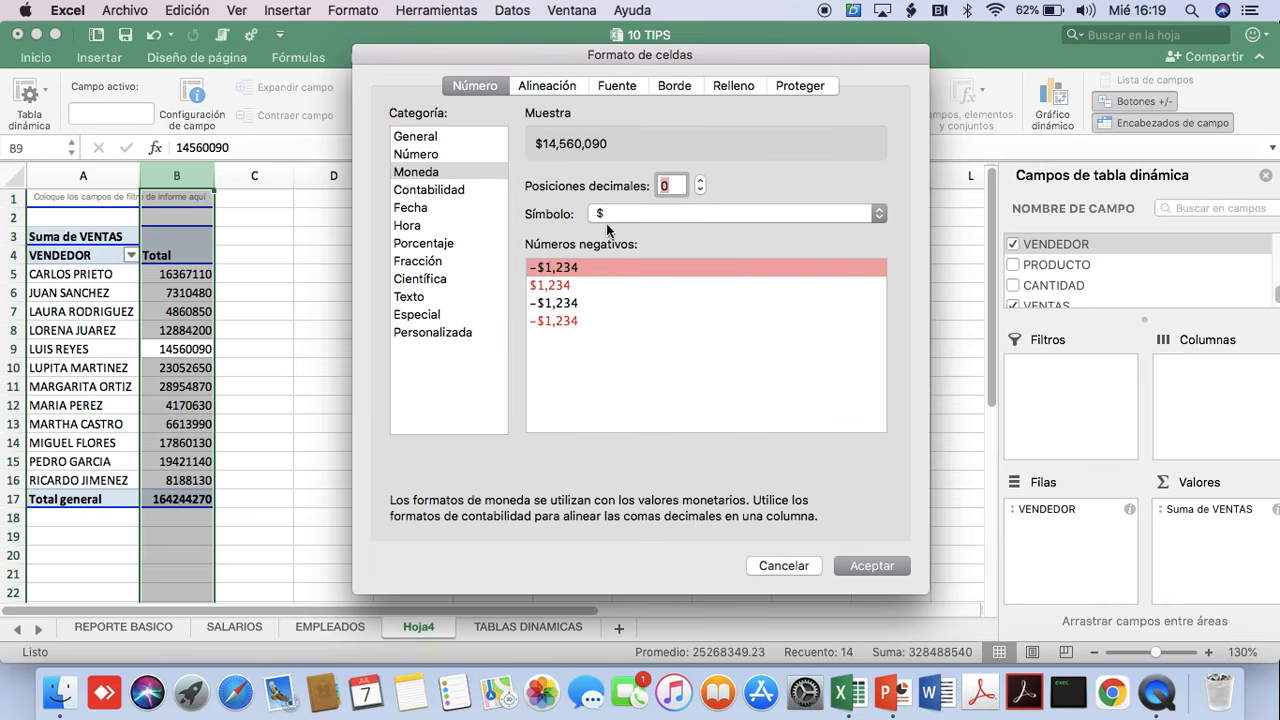
pyautogui.click(866, 567)
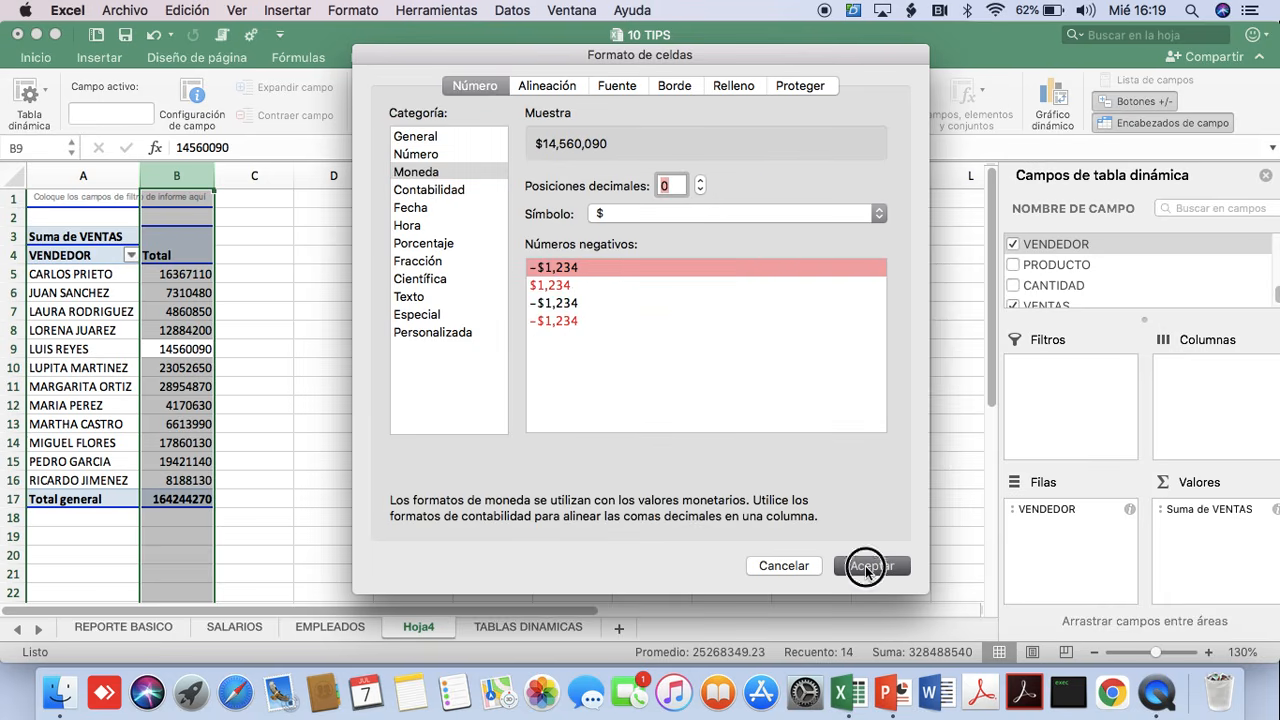
# Sort the pivot table's vendors by total sales from highest to lowest.
pyautogui.click(186, 330)
pyautogui.click(200, 404)
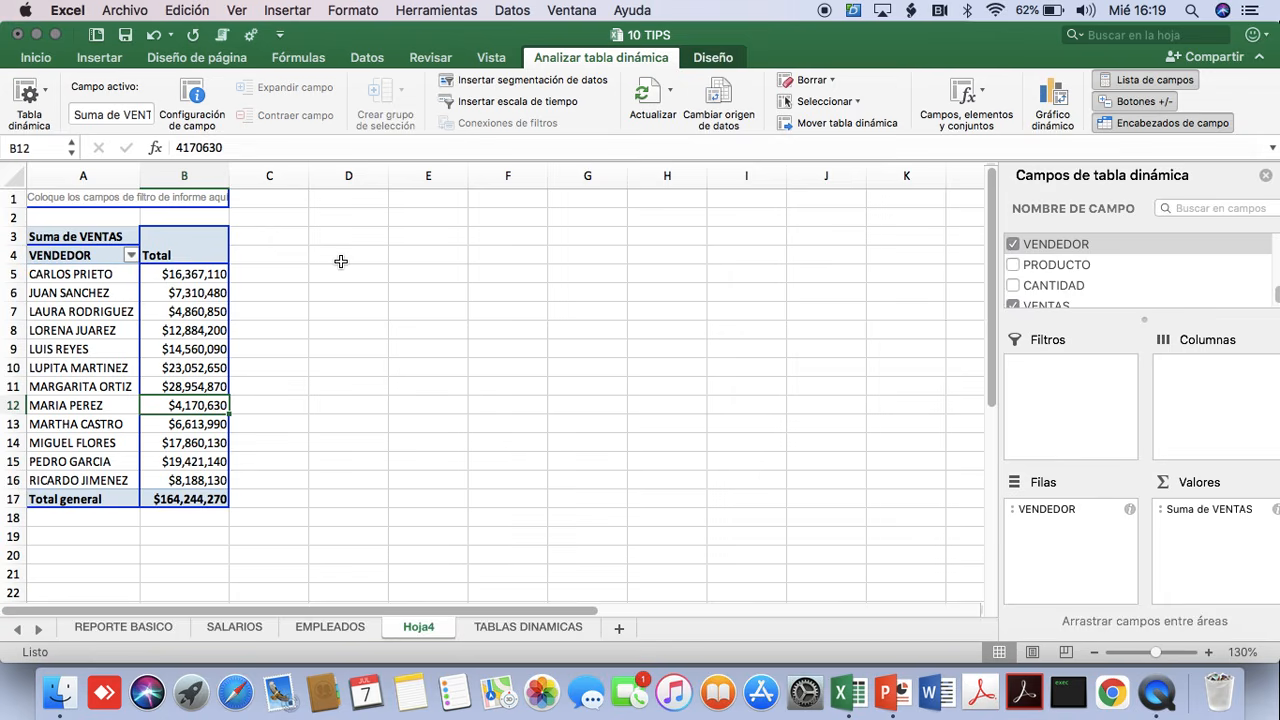
pyautogui.click(204, 305)
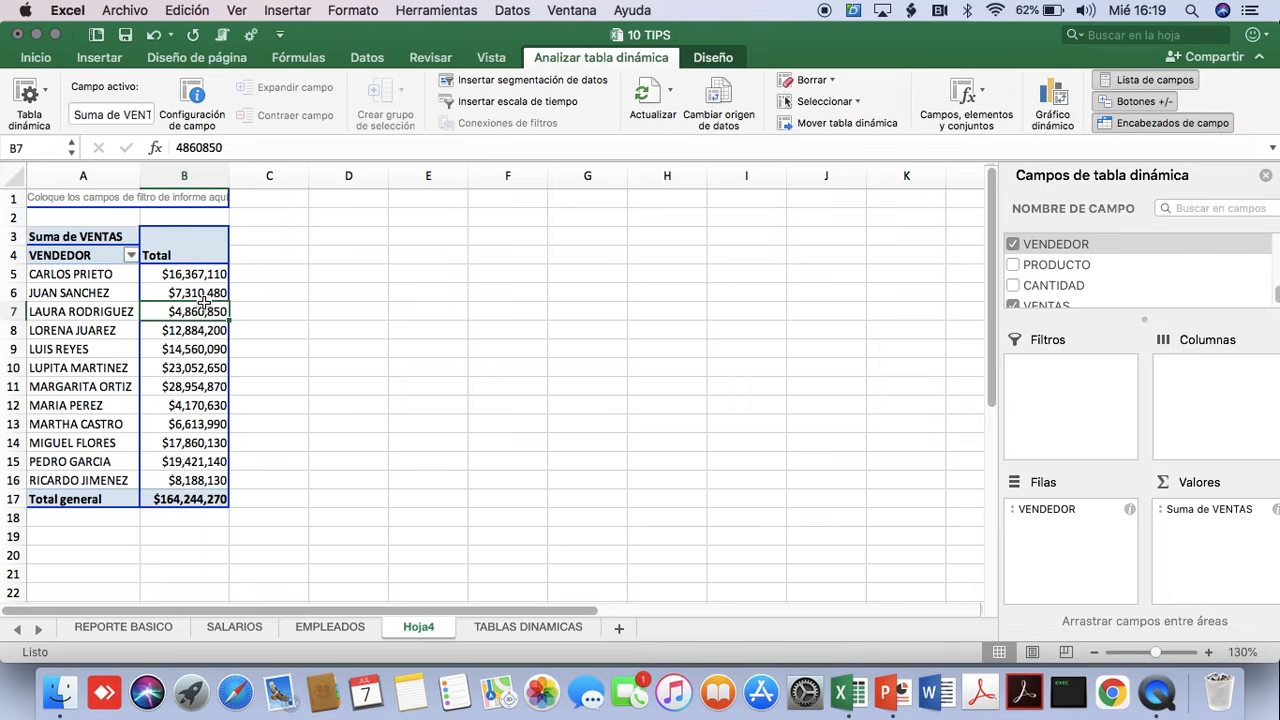
pyautogui.click(366, 57)
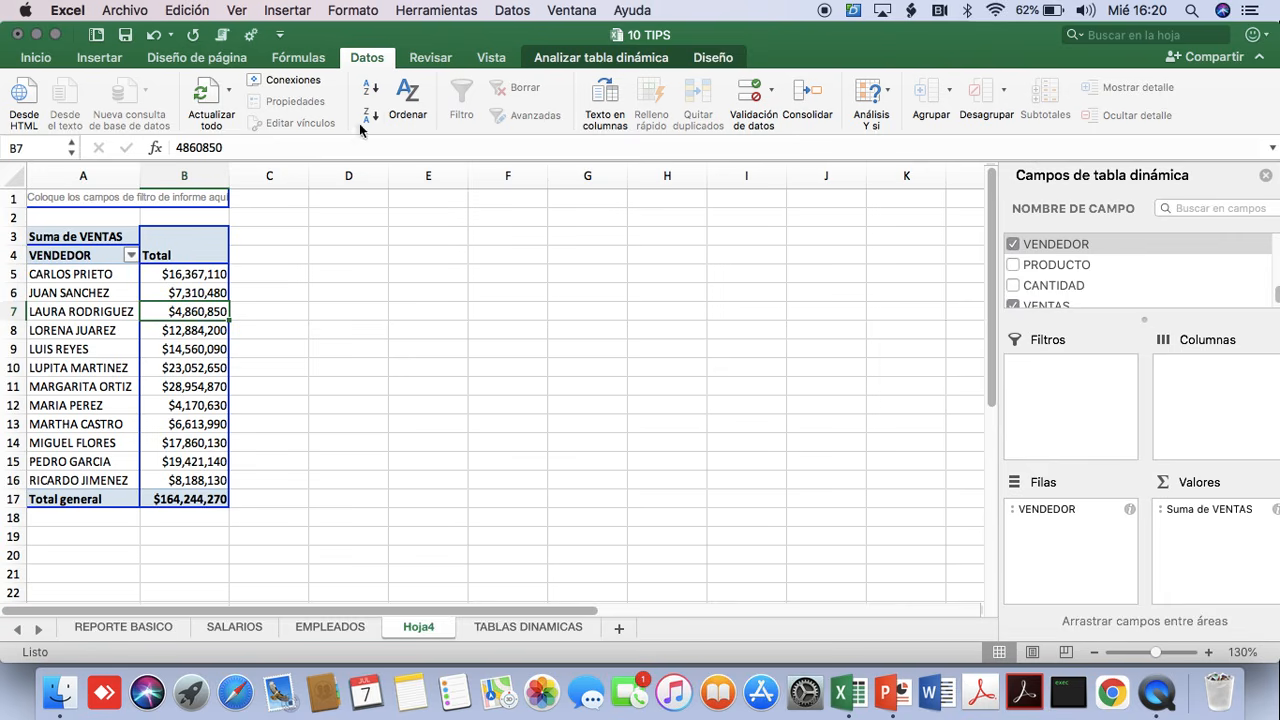
pyautogui.click(187, 290)
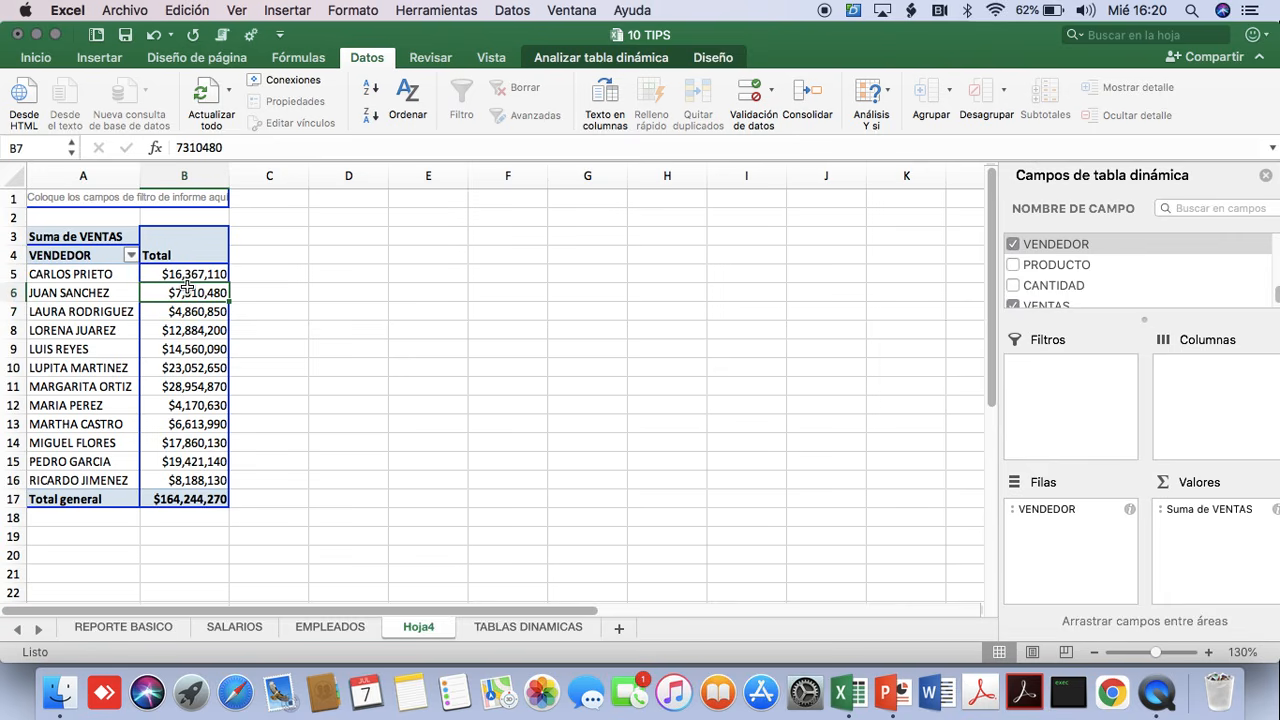
pyautogui.click(370, 114)
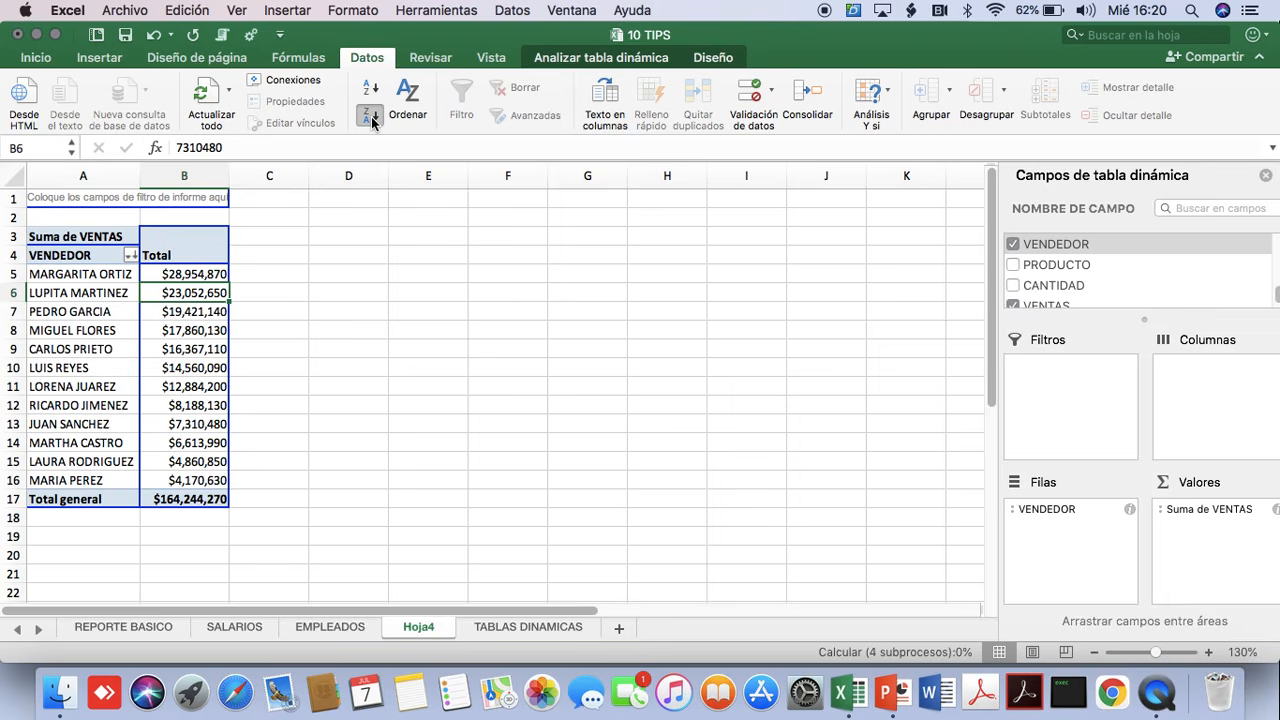
pyautogui.moveTo(185, 273); pyautogui.dragTo(207, 360)
pyautogui.click(203, 312)
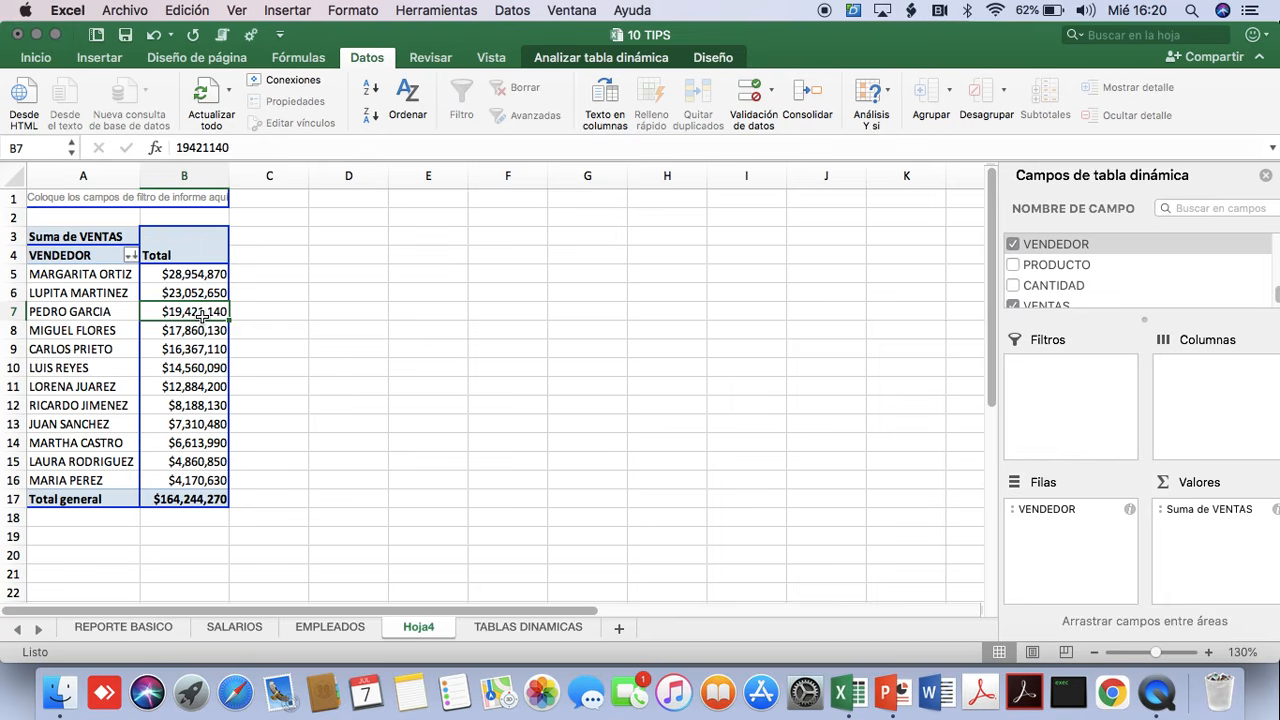
# Copy the vendor names and sales in A5:B16 to D5 and widen column D to fit the full names.
pyautogui.click(106, 273)
pyautogui.moveTo(106, 273); pyautogui.dragTo(183, 480)
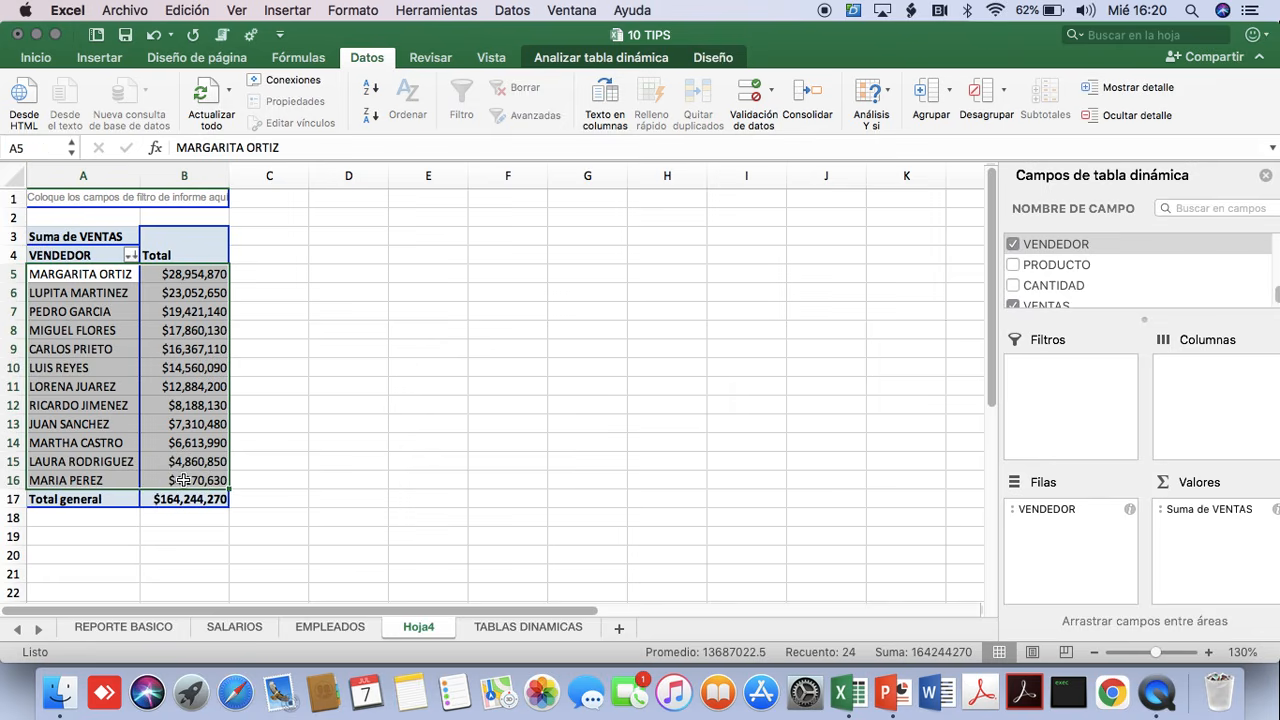
pyautogui.press('super+c')
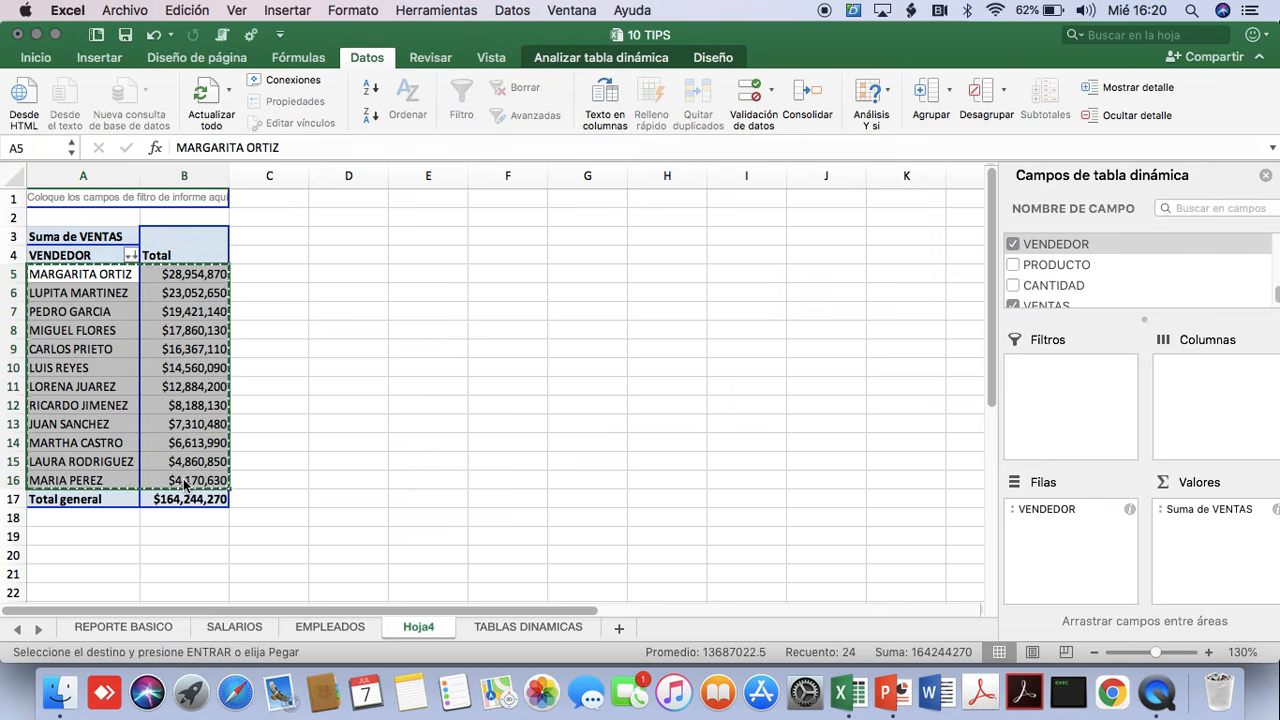
pyautogui.click(352, 276)
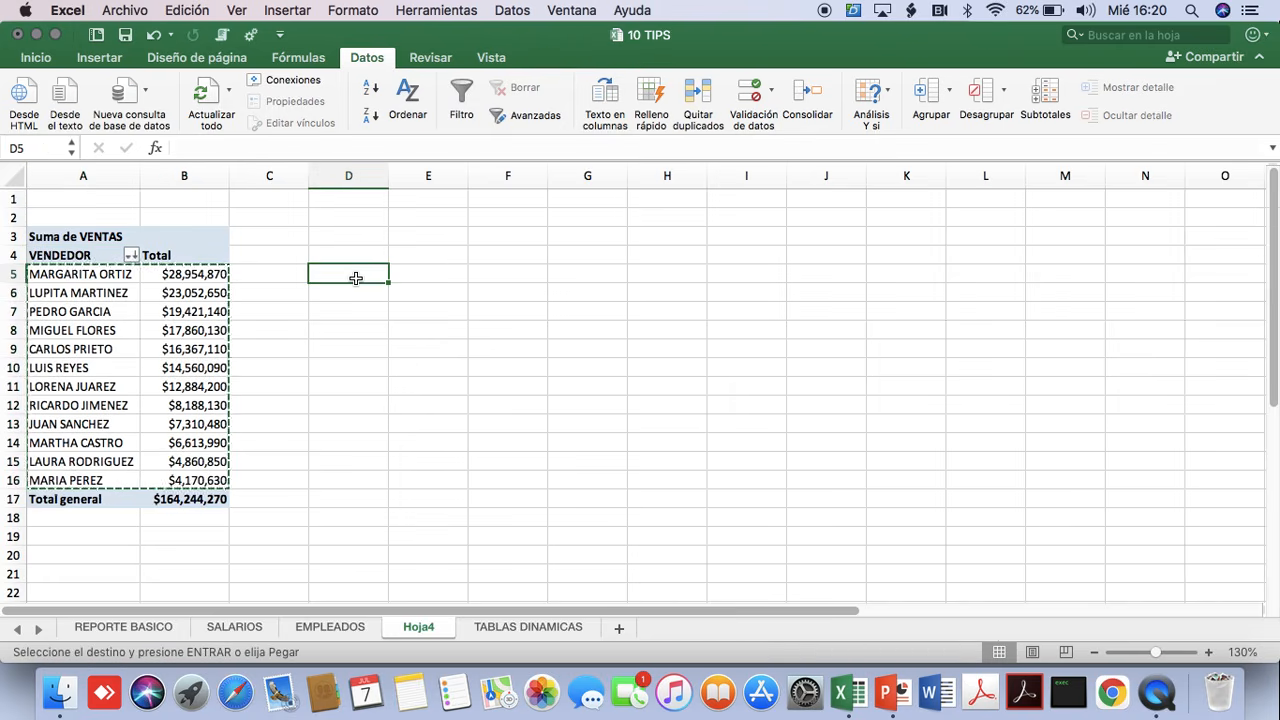
pyautogui.press('super+v')
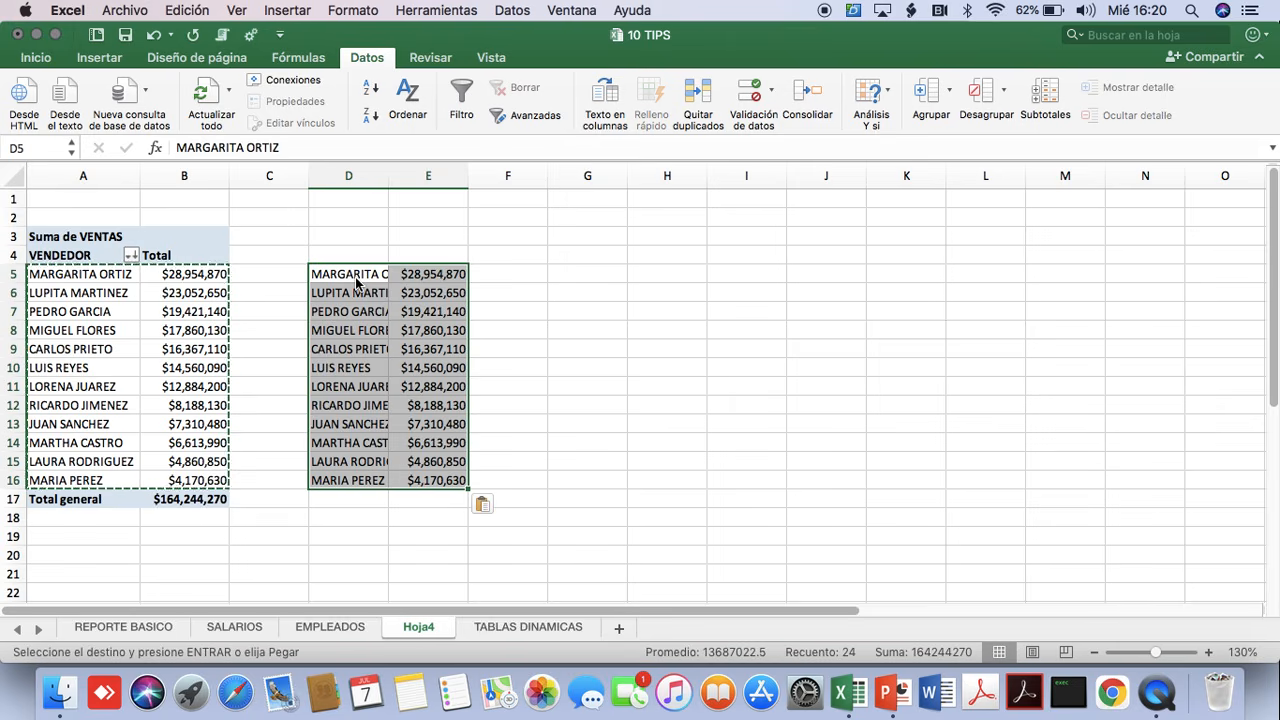
pyautogui.click(160, 365)
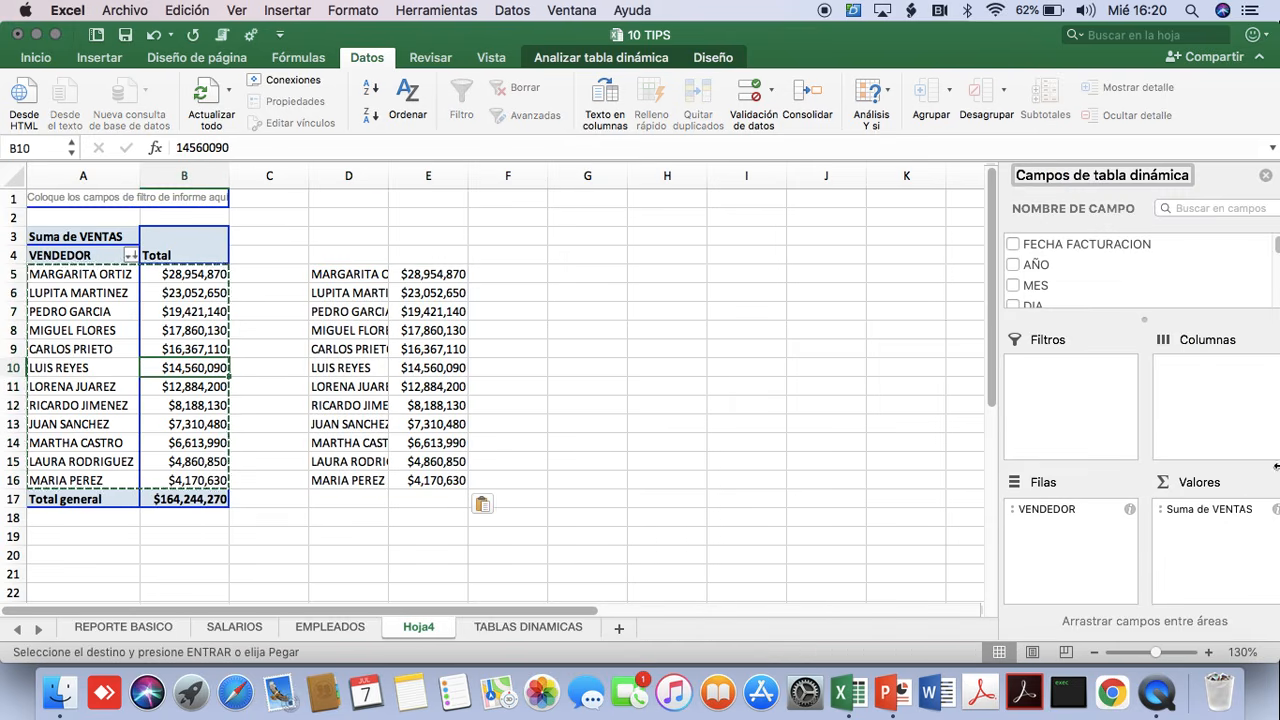
pyautogui.click(333, 341)
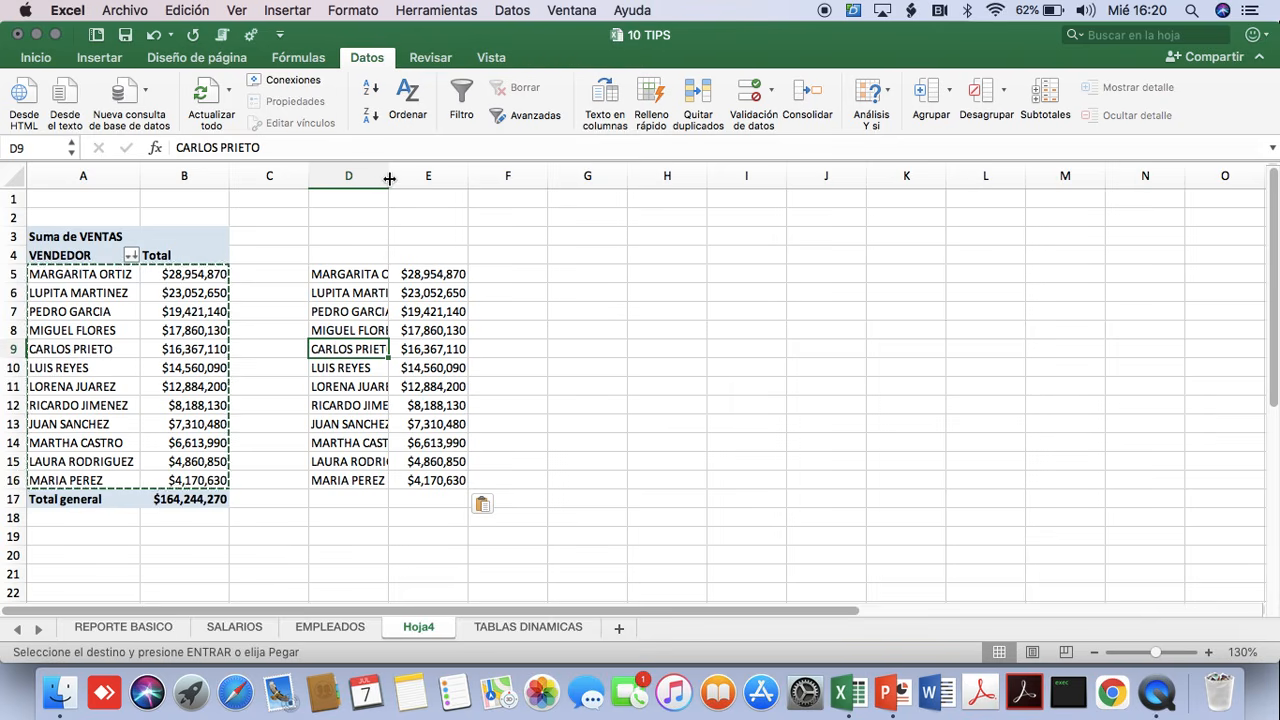
pyautogui.moveTo(389, 177); pyautogui.dragTo(435, 174)
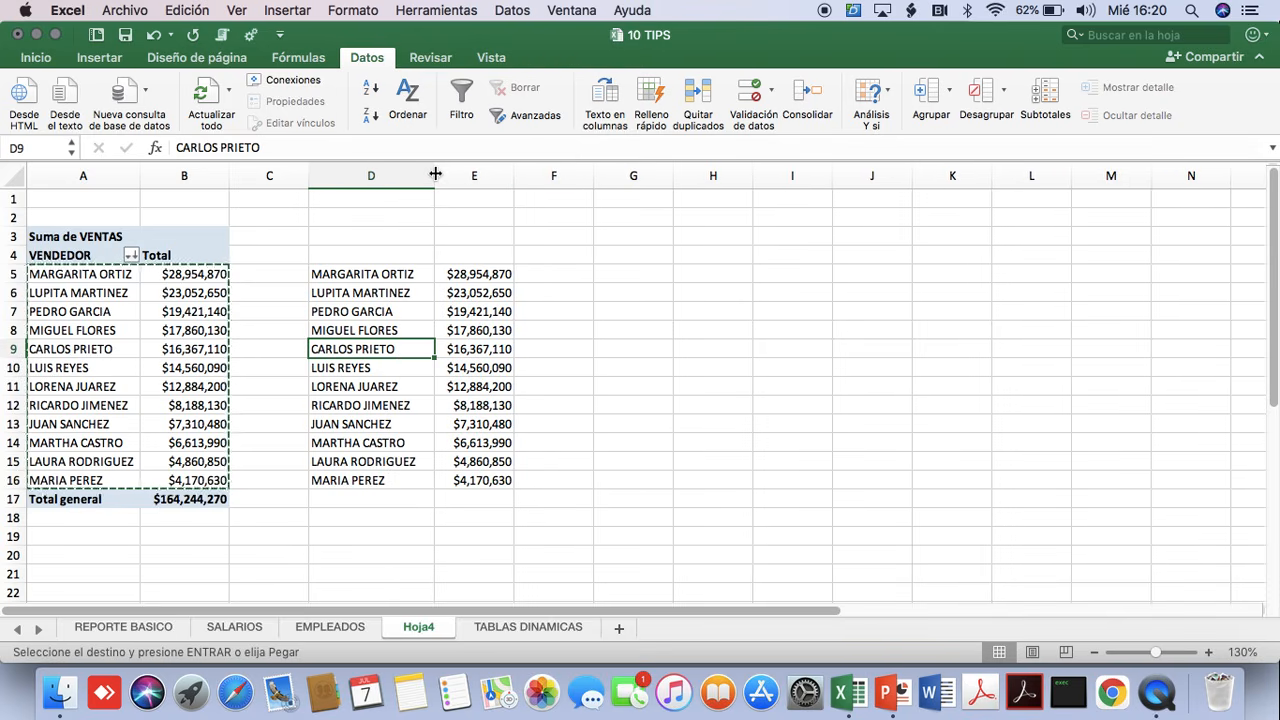
# Add an automatic sum of the copied sales amounts E5:E16 in E17.
pyautogui.click(370, 276)
pyautogui.moveTo(470, 278); pyautogui.dragTo(477, 479)
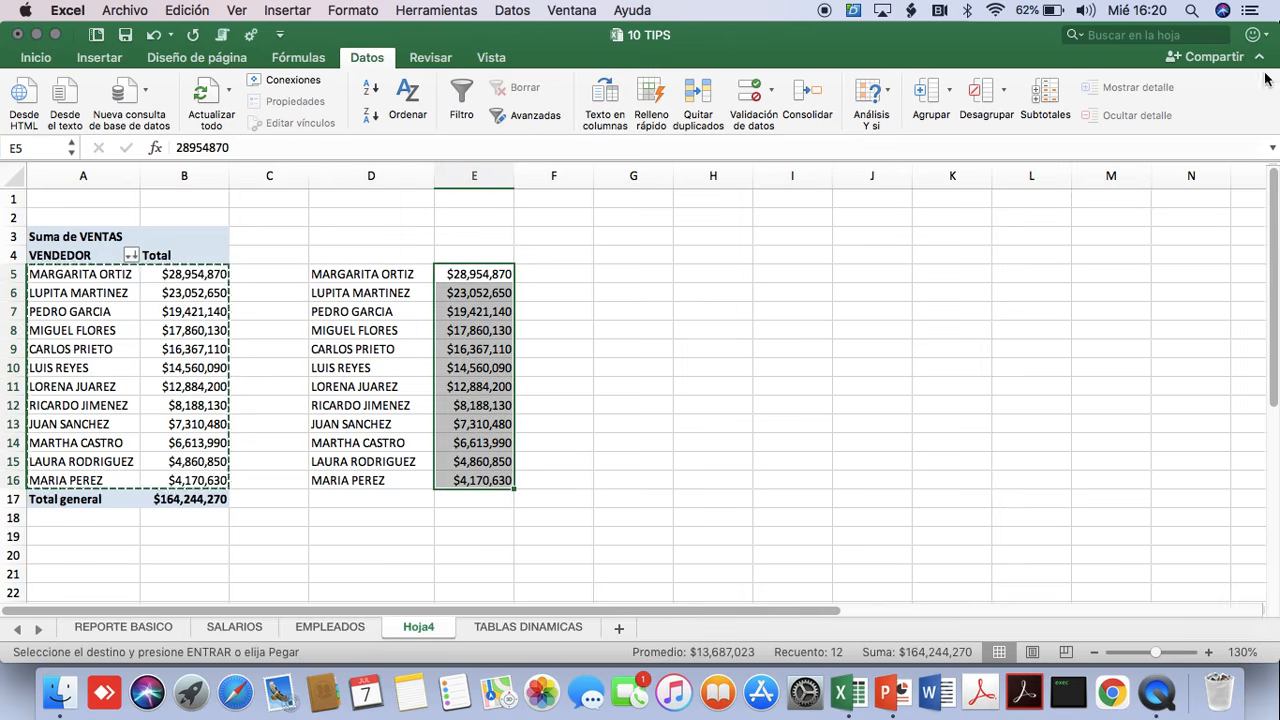
pyautogui.click(36, 58)
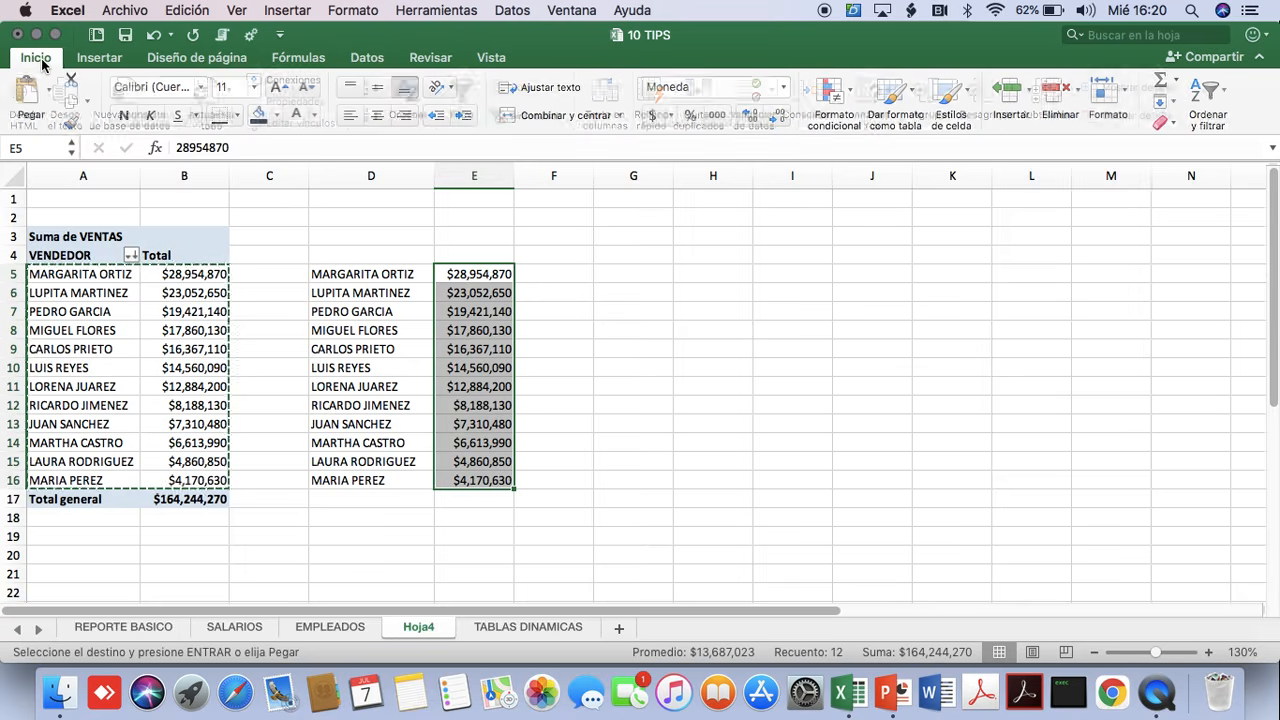
pyautogui.click(1178, 84)
pyautogui.click(1176, 106)
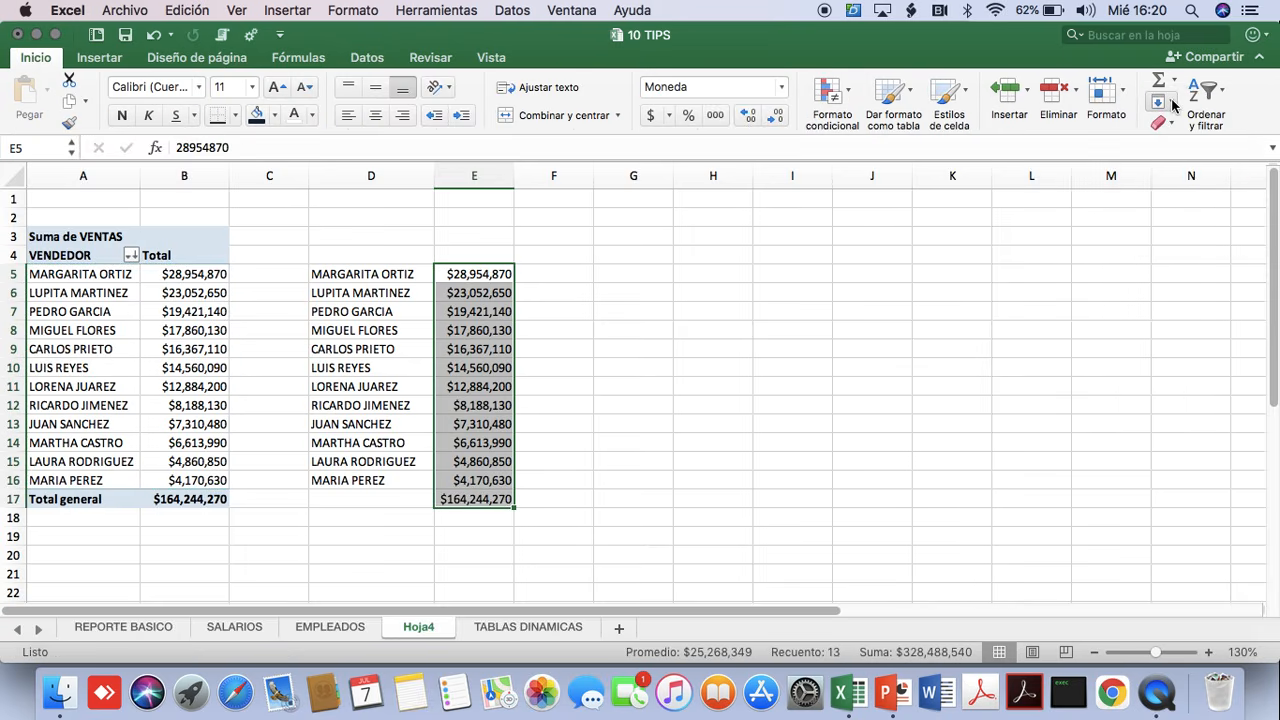
# Apply a bottom border to D16:E16, separating the last vendor from the total.
pyautogui.click(463, 481)
pyautogui.moveTo(371, 482); pyautogui.dragTo(460, 475)
pyautogui.click(217, 118)
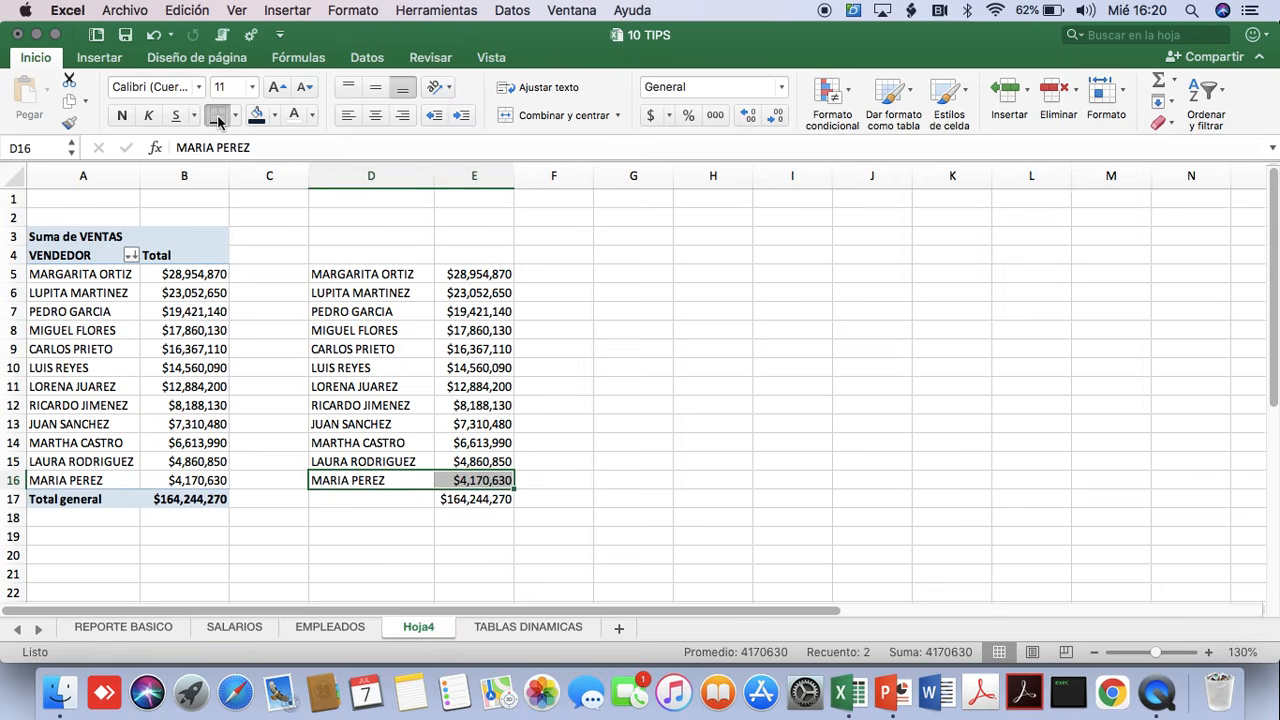
pyautogui.click(598, 478)
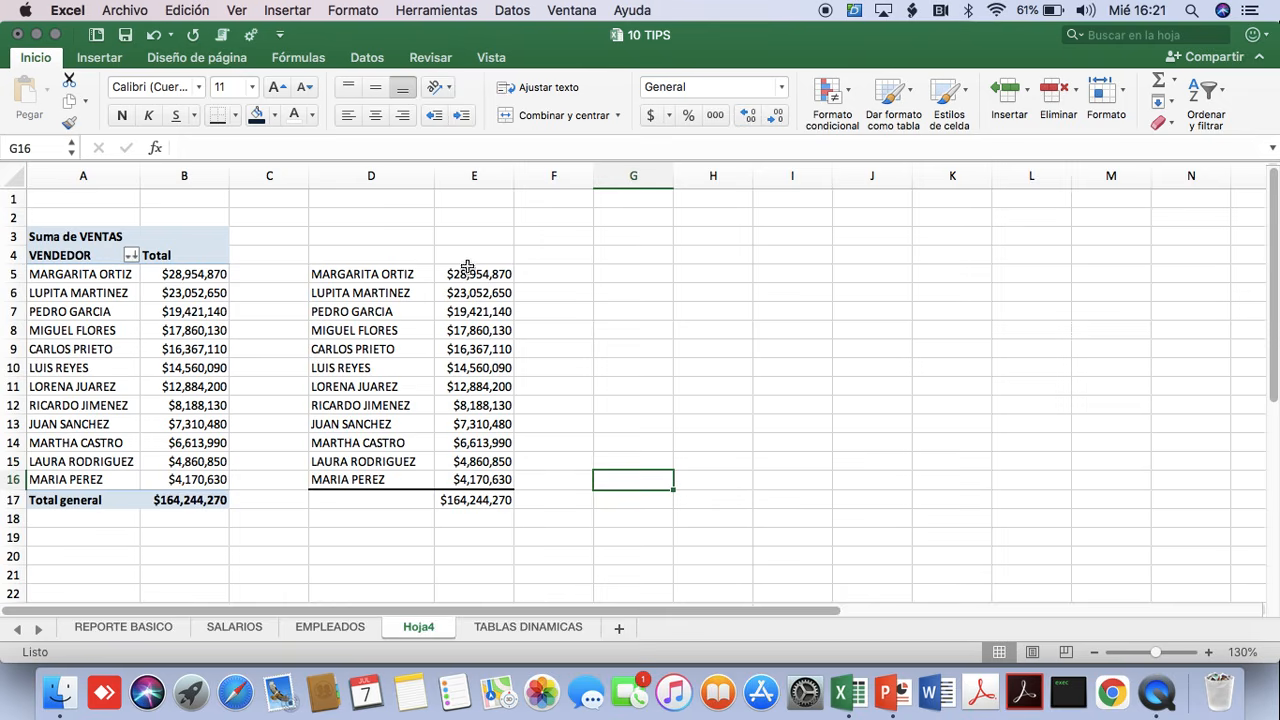
pyautogui.click(392, 275)
pyautogui.click(390, 292)
pyautogui.click(385, 311)
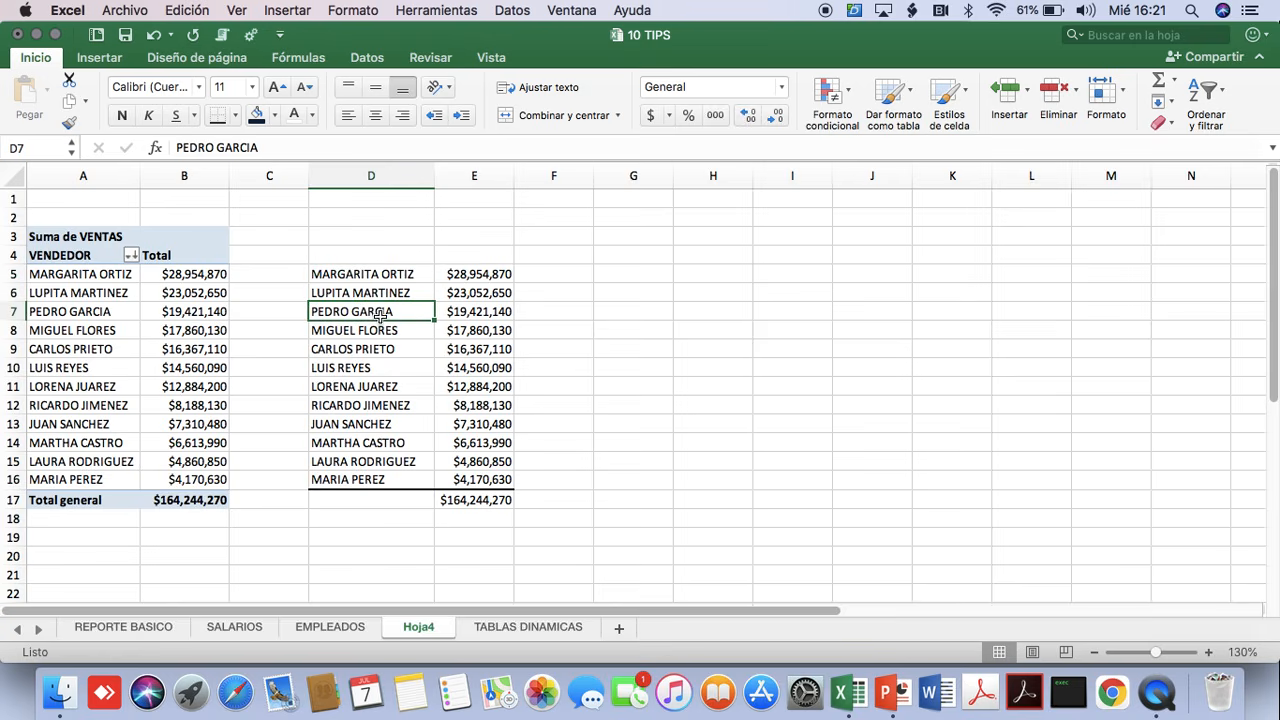
pyautogui.click(476, 500)
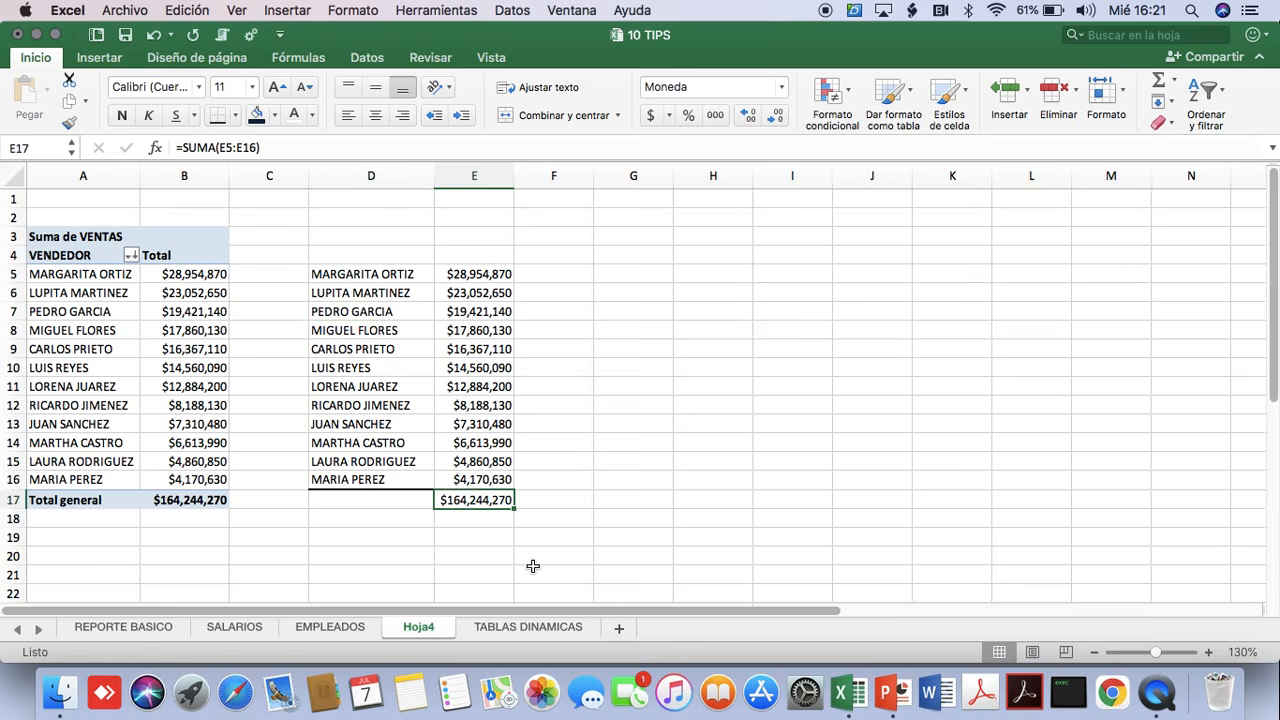
# Calculate the first vendor's share of total sales in F5 with the formula =E5/E17.
pyautogui.click(564, 277)
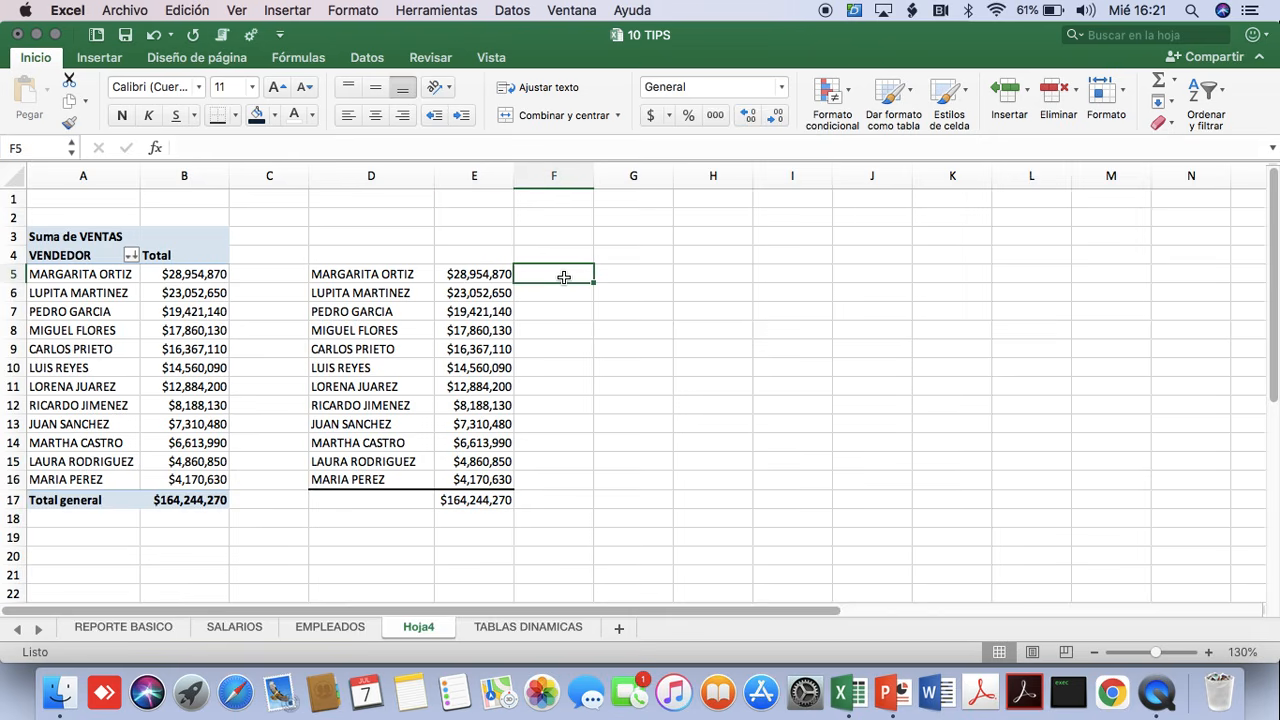
pyautogui.write('=')
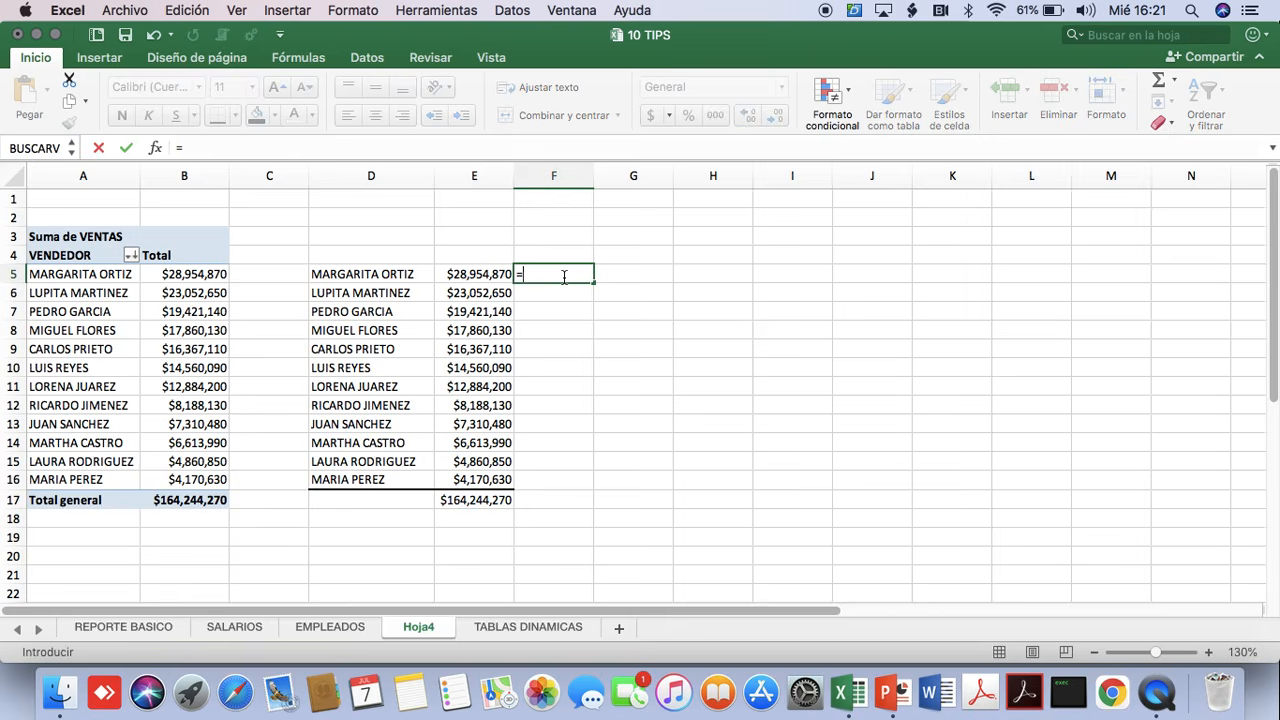
pyautogui.click(465, 273)
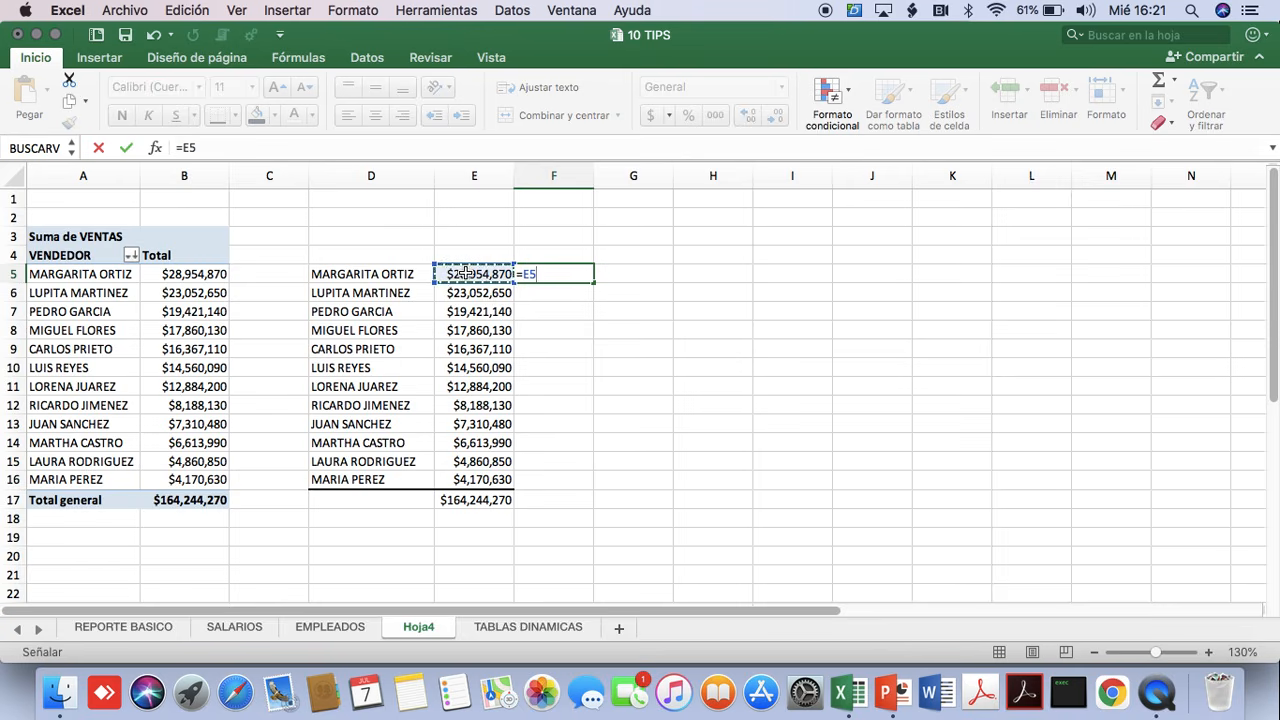
pyautogui.write('7')
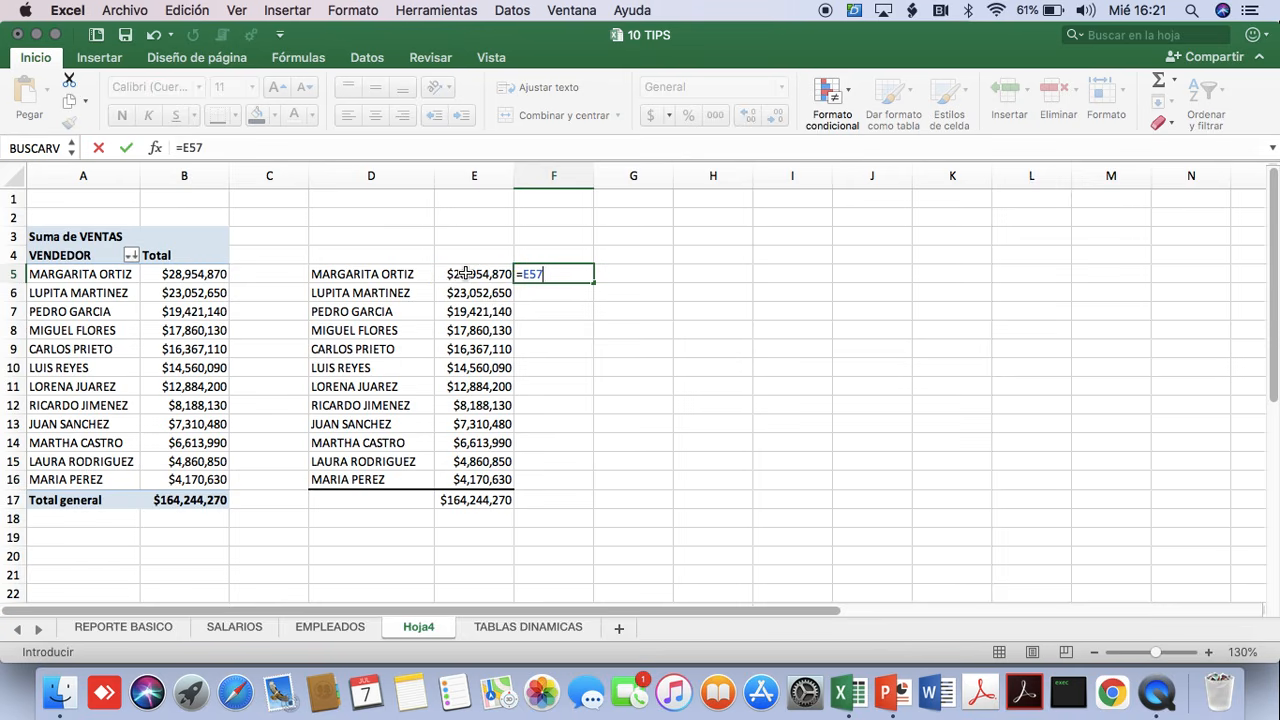
pyautogui.press('BackSpace')
pyautogui.write('/')
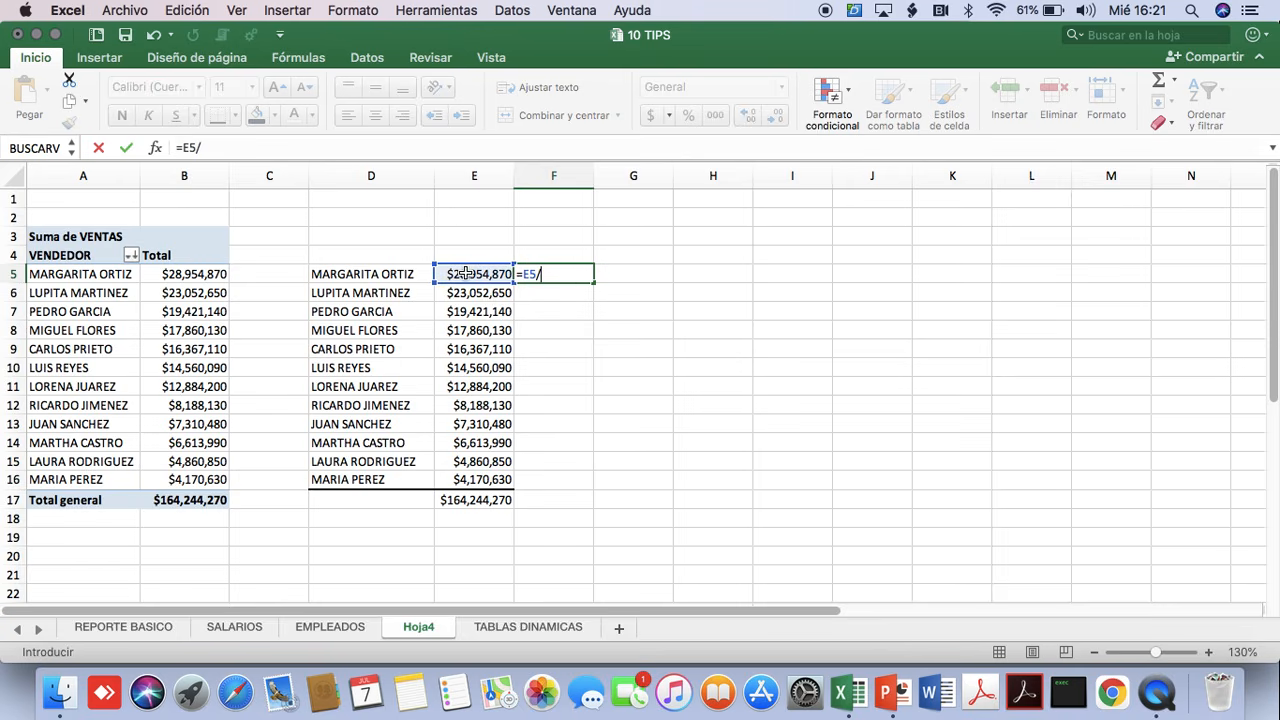
pyautogui.click(467, 502)
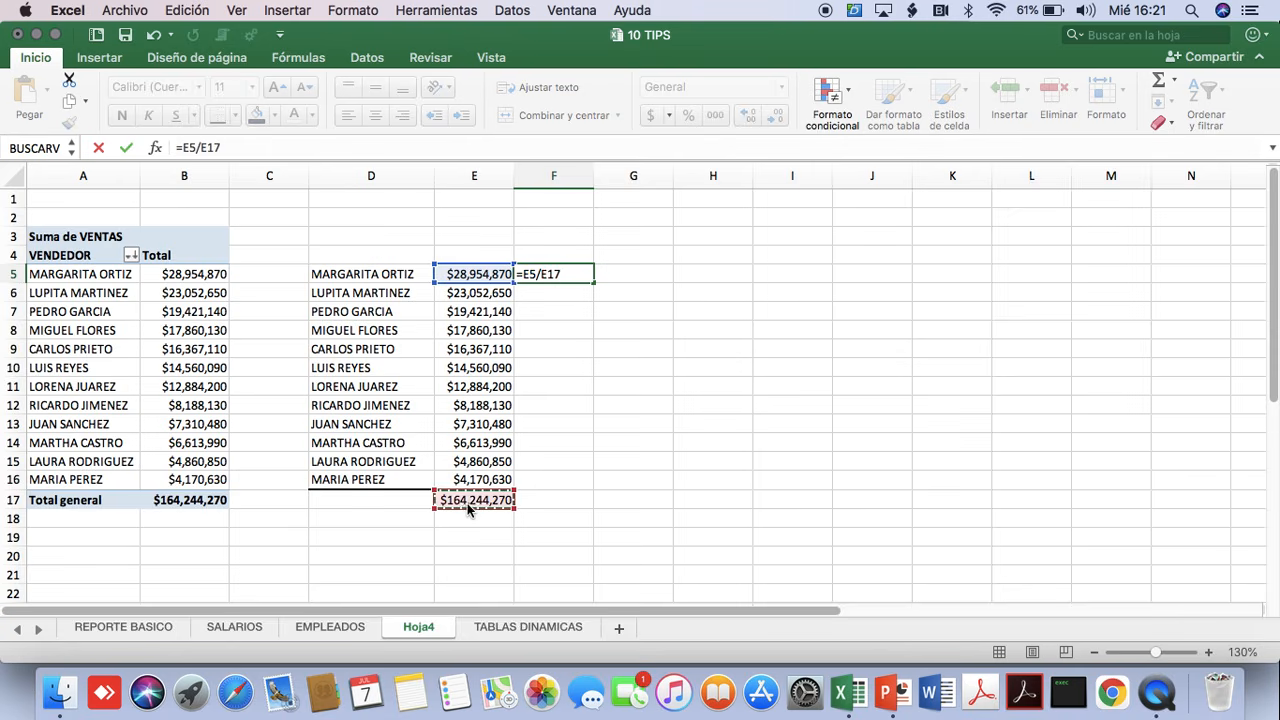
pyautogui.press('Return')
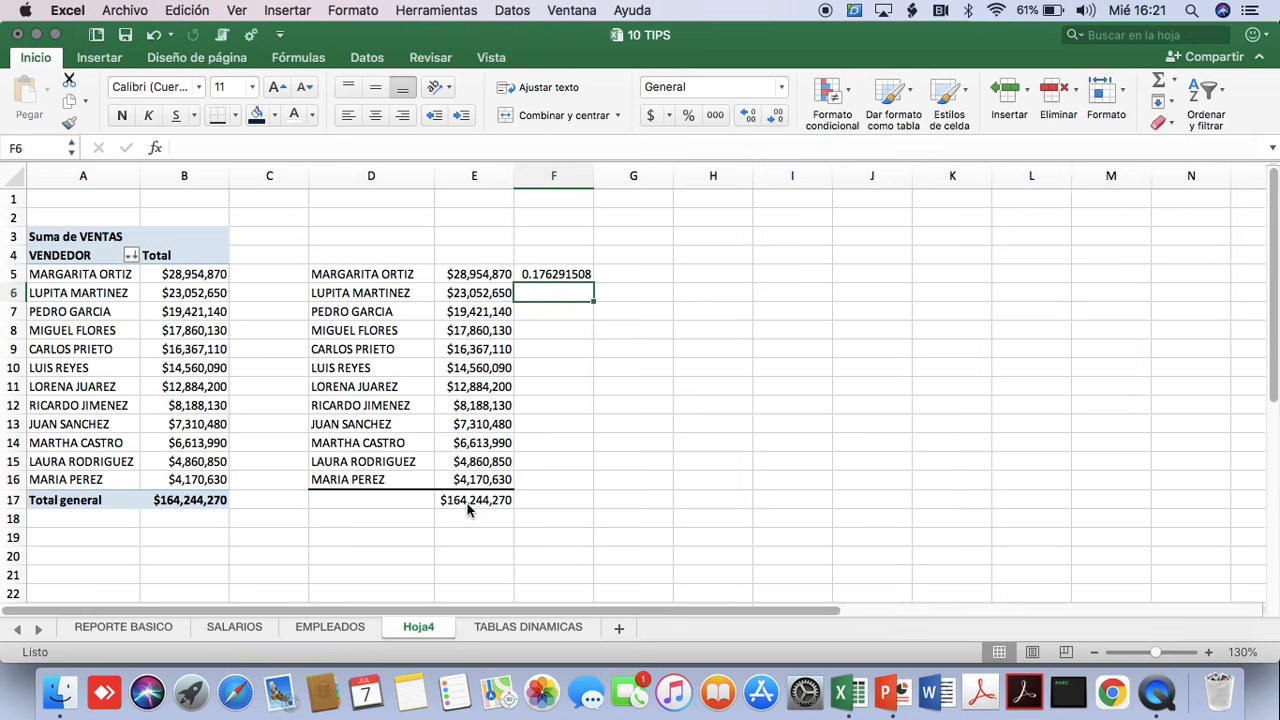
# Format all of column F as a percentage with two decimal places, and select the share in F5.
pyautogui.hotkey('ctrl', 'space')
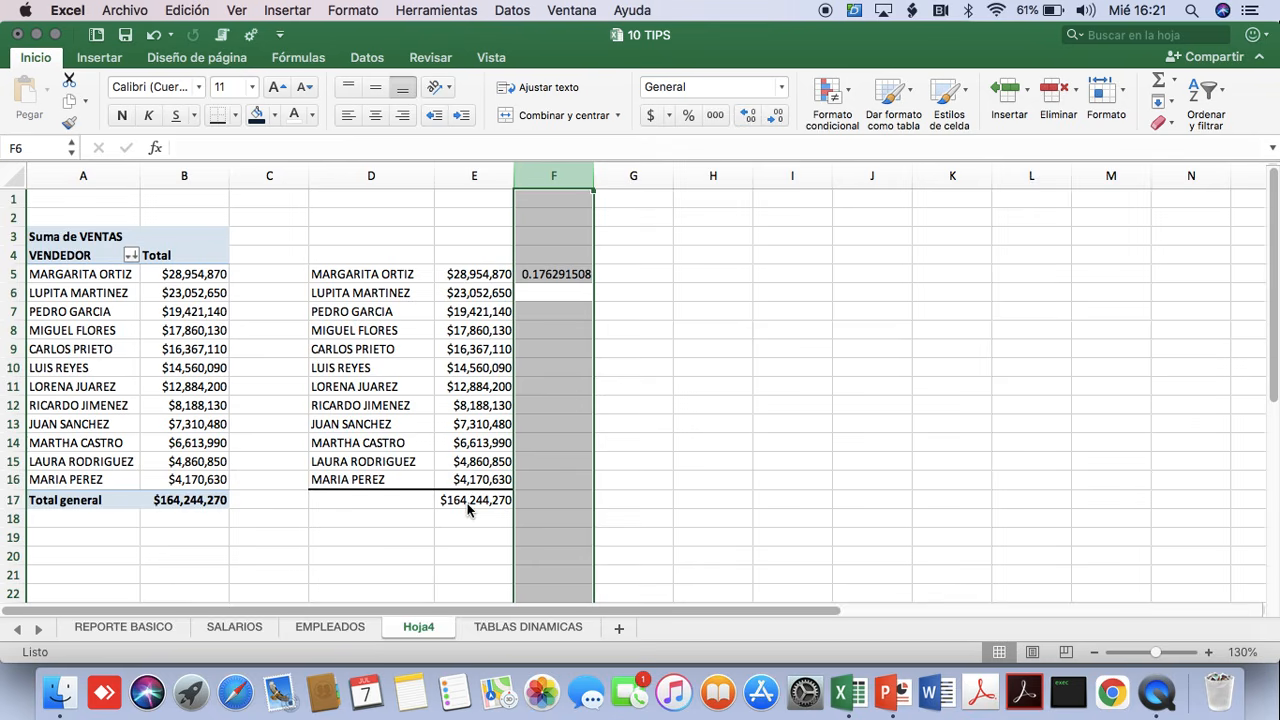
pyautogui.press('super+1')
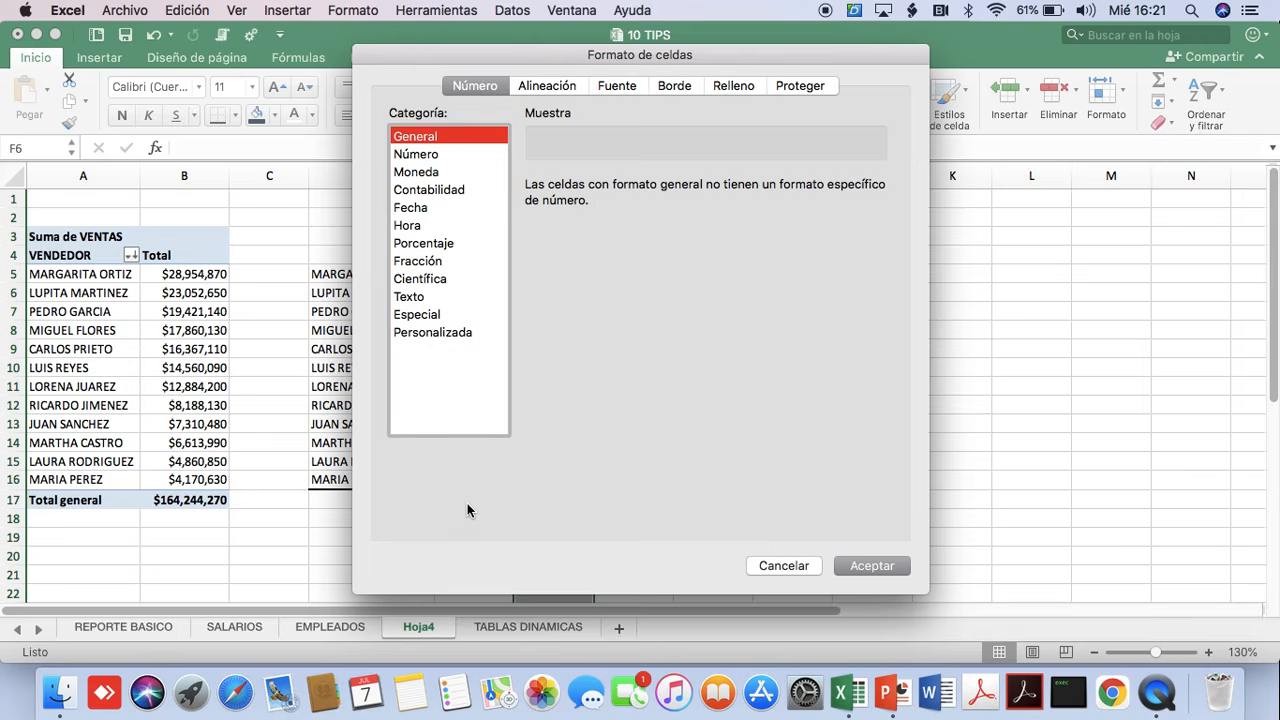
pyautogui.click(416, 245)
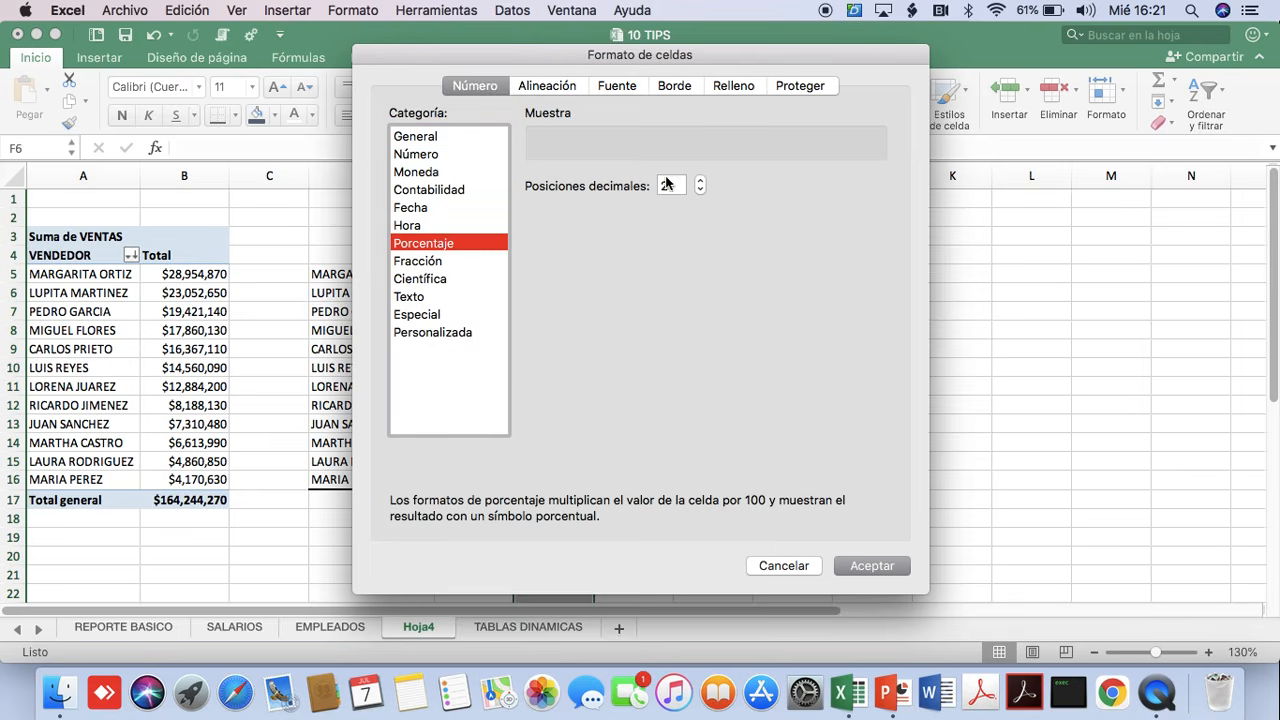
pyautogui.click(869, 565)
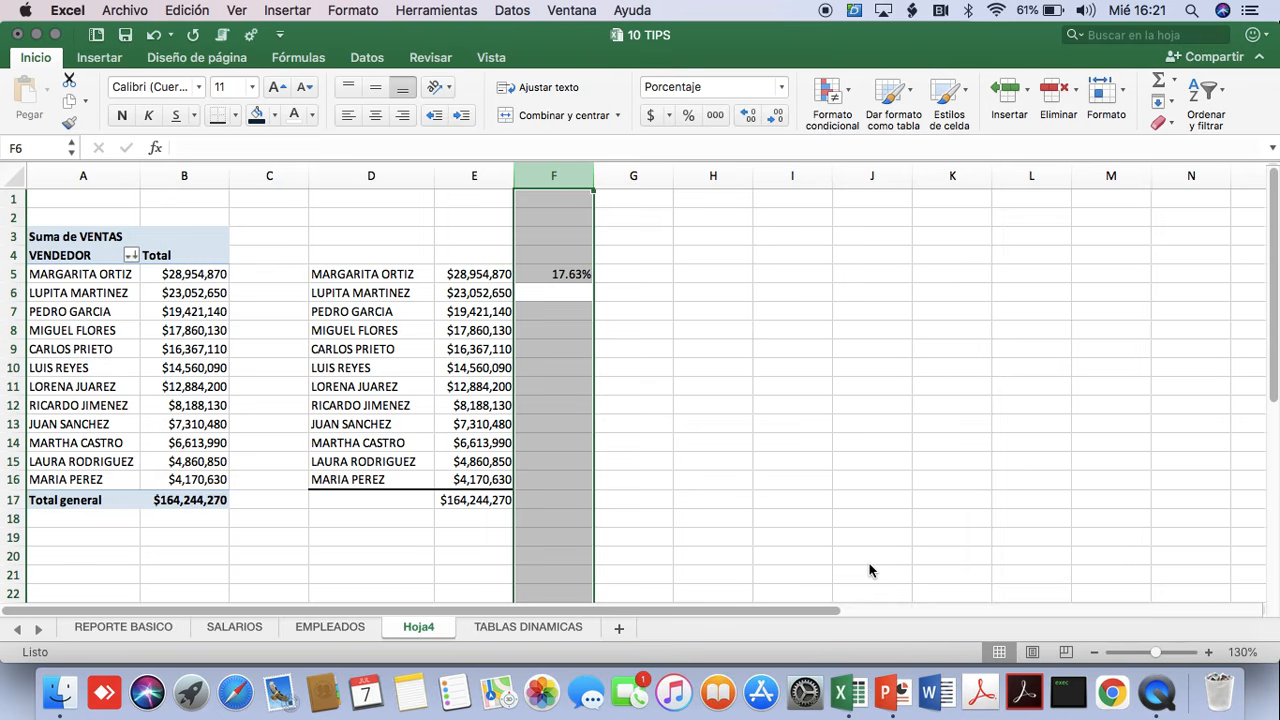
pyautogui.click(401, 279)
pyautogui.click(540, 279)
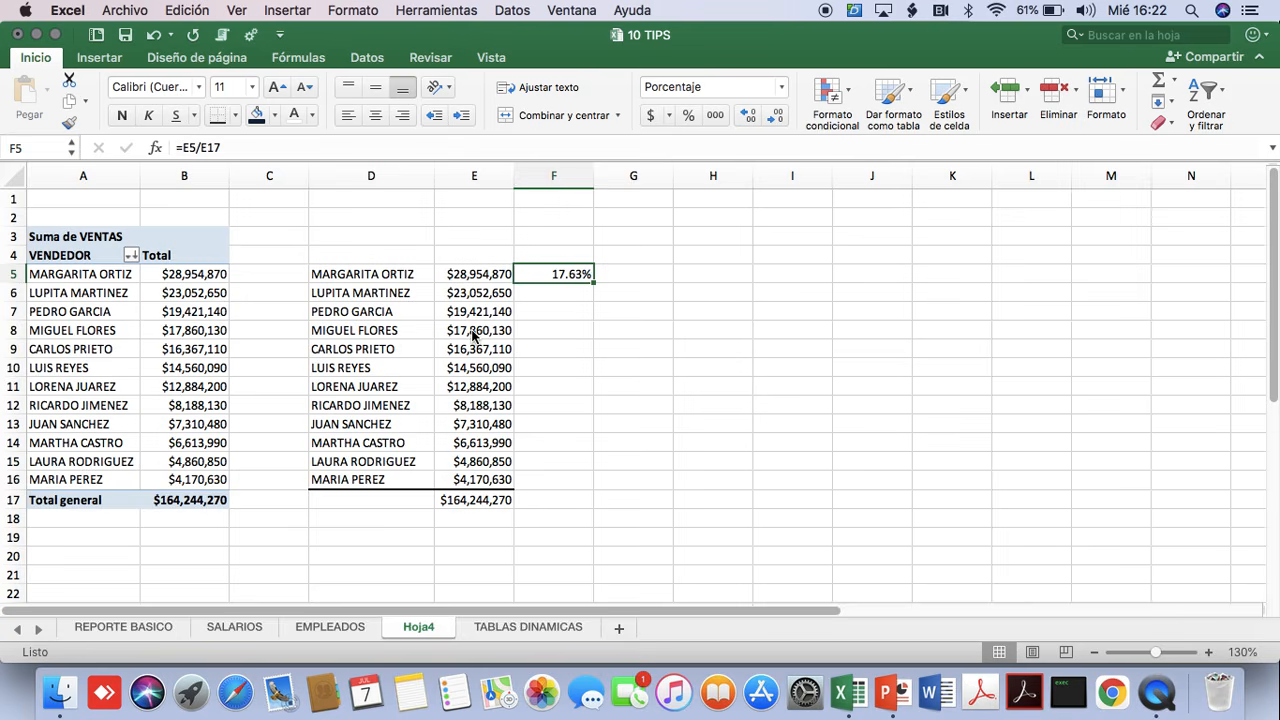
# Try to fill the first vendor's share formula =E5/E17 from F5 down through F17.
pyautogui.click(559, 274)
pyautogui.moveTo(596, 284); pyautogui.dragTo(588, 507)
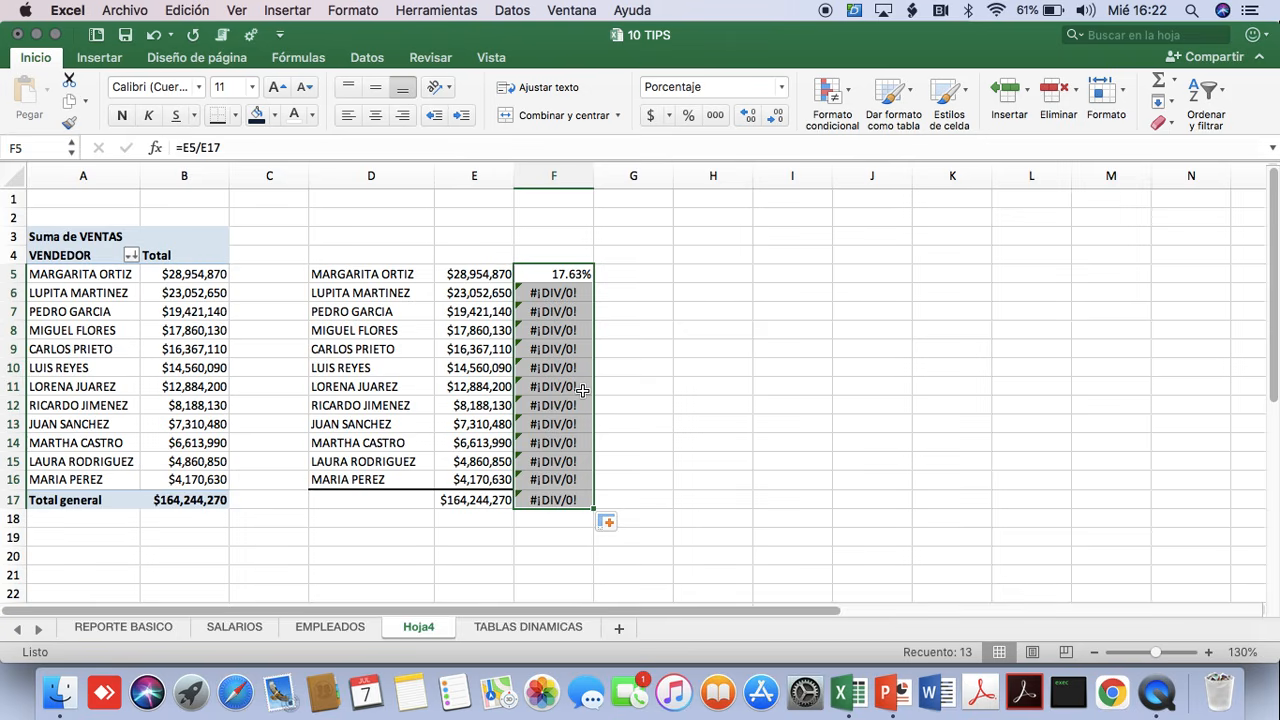
# Examine the cell references in the share formulas from F5 to F11 and the sales range down to the total in E17.
pyautogui.click(566, 273)
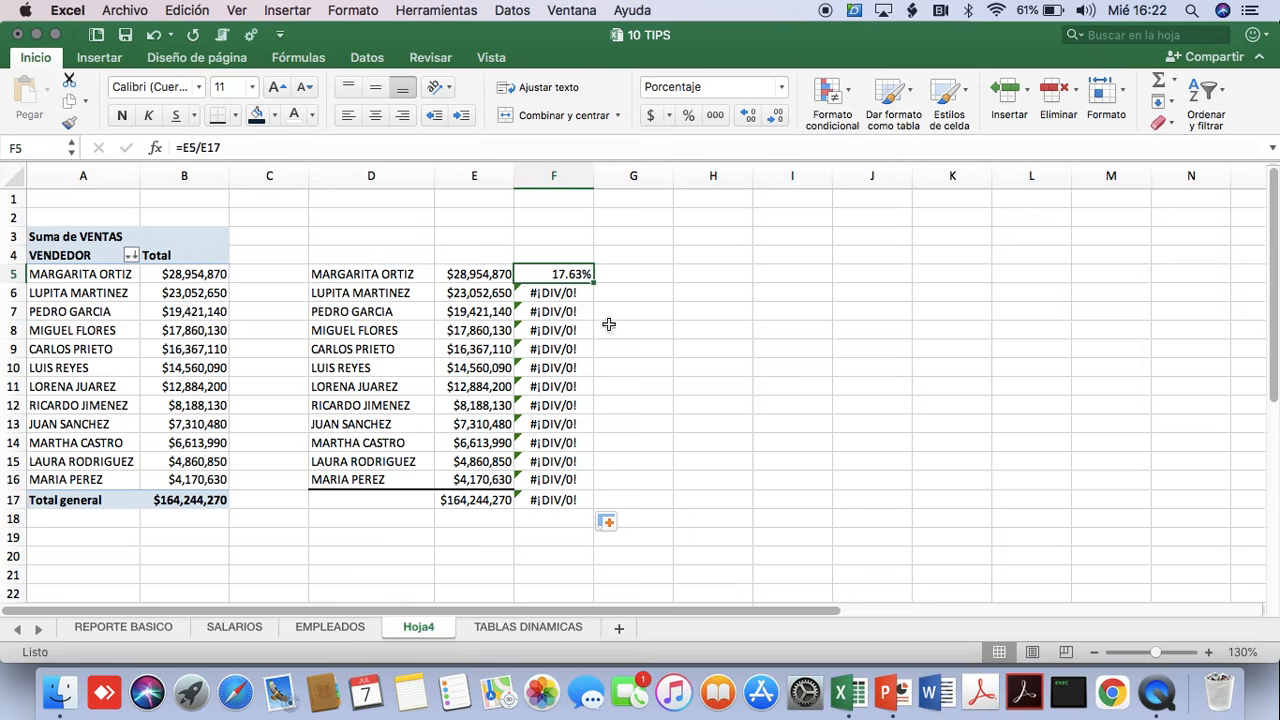
pyautogui.press('Down')
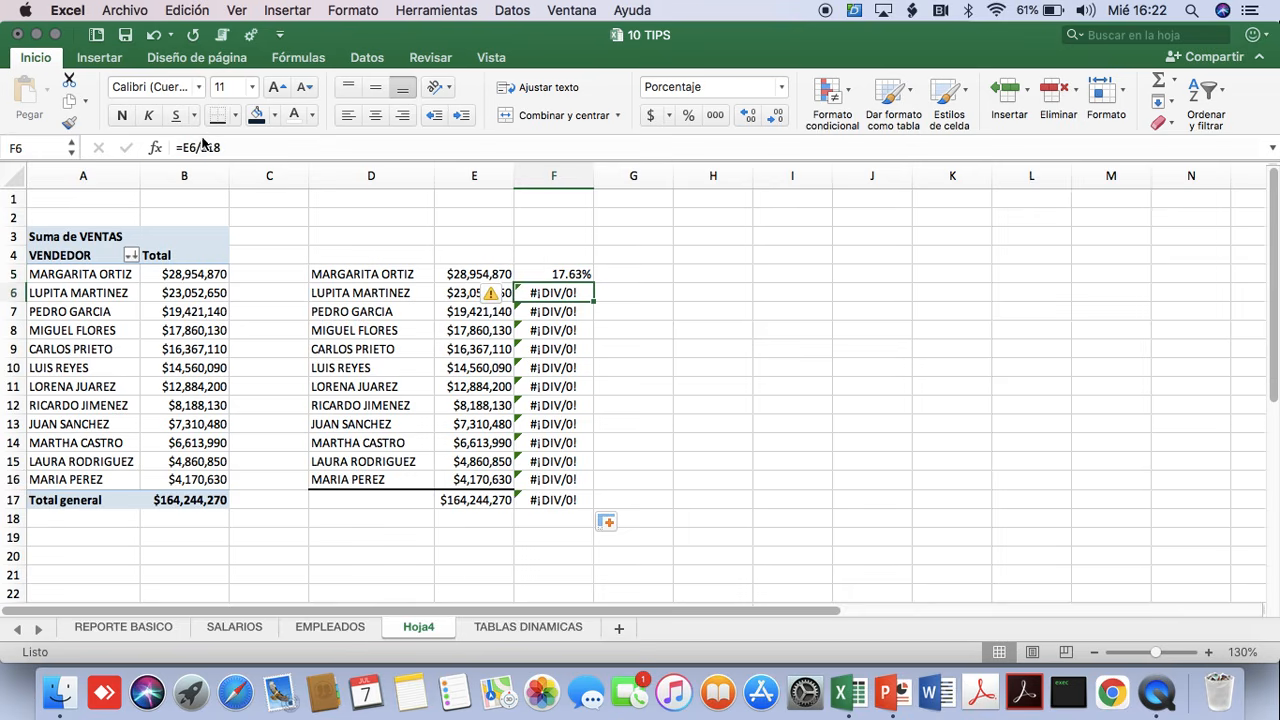
pyautogui.press('Down')
pyautogui.press('Down')
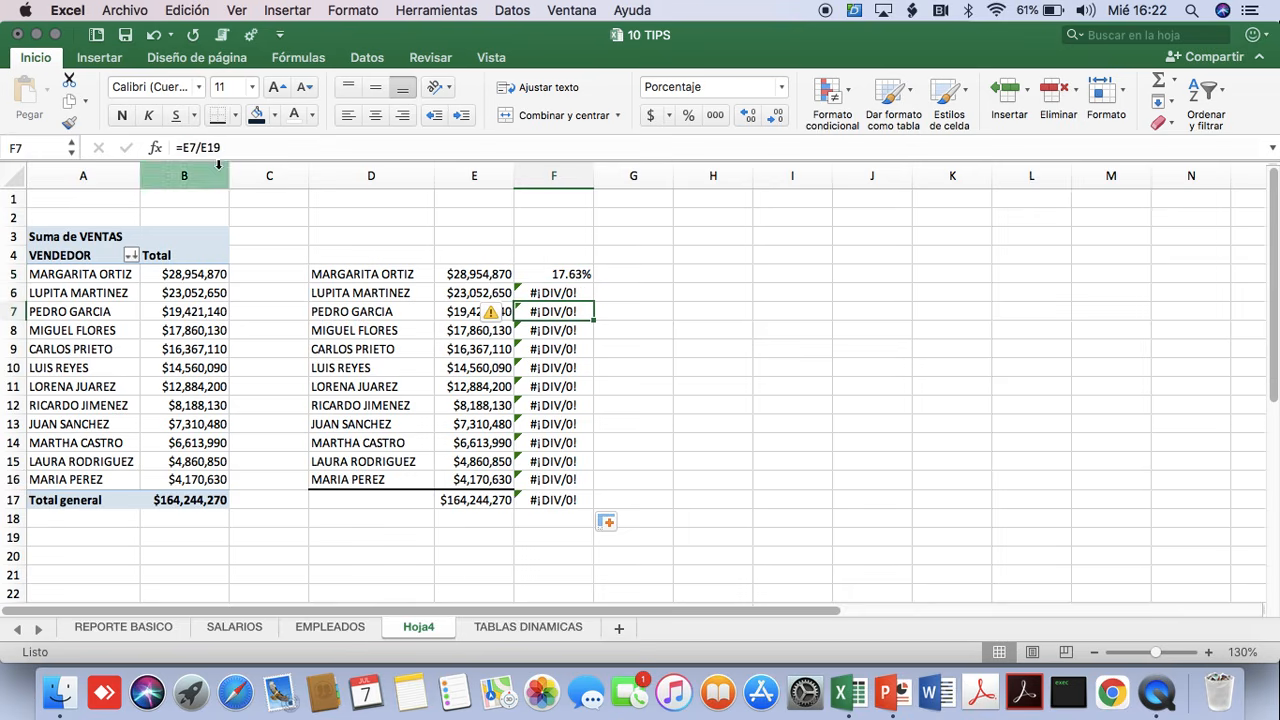
pyautogui.press('Down')
pyautogui.press('Down')
pyautogui.press('Down')
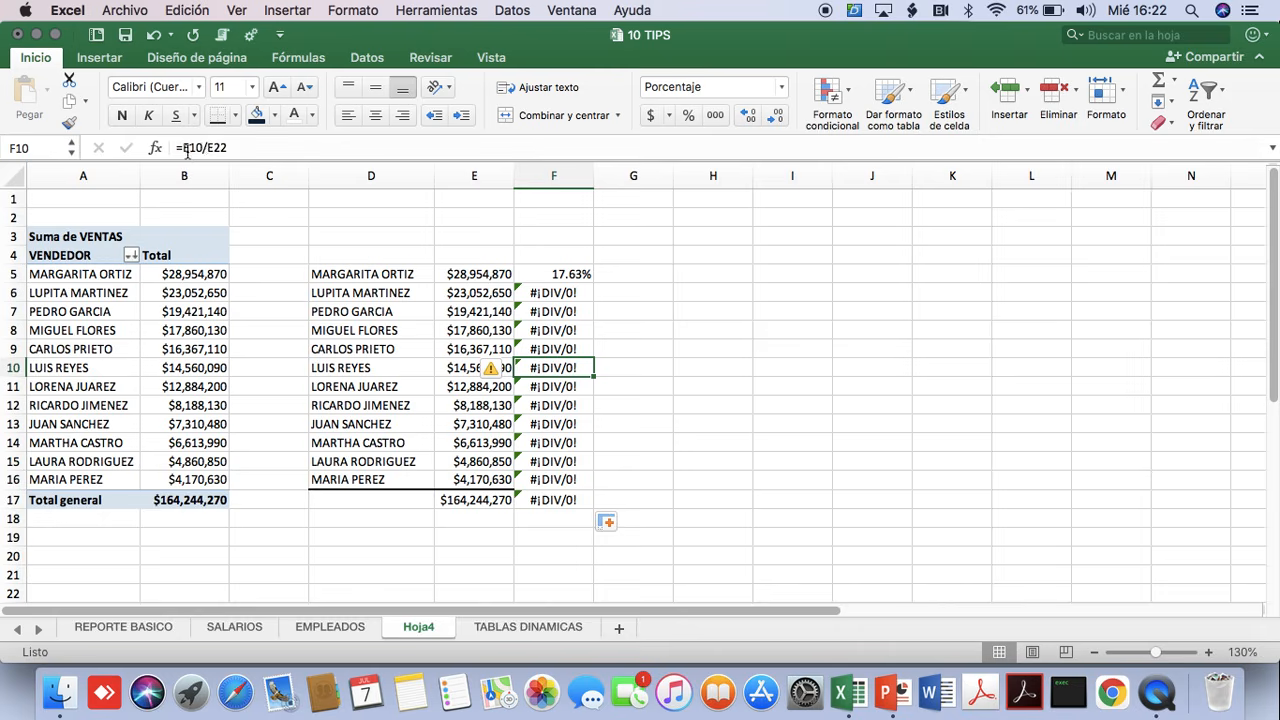
pyautogui.click(543, 280)
pyautogui.moveTo(555, 278); pyautogui.dragTo(569, 503)
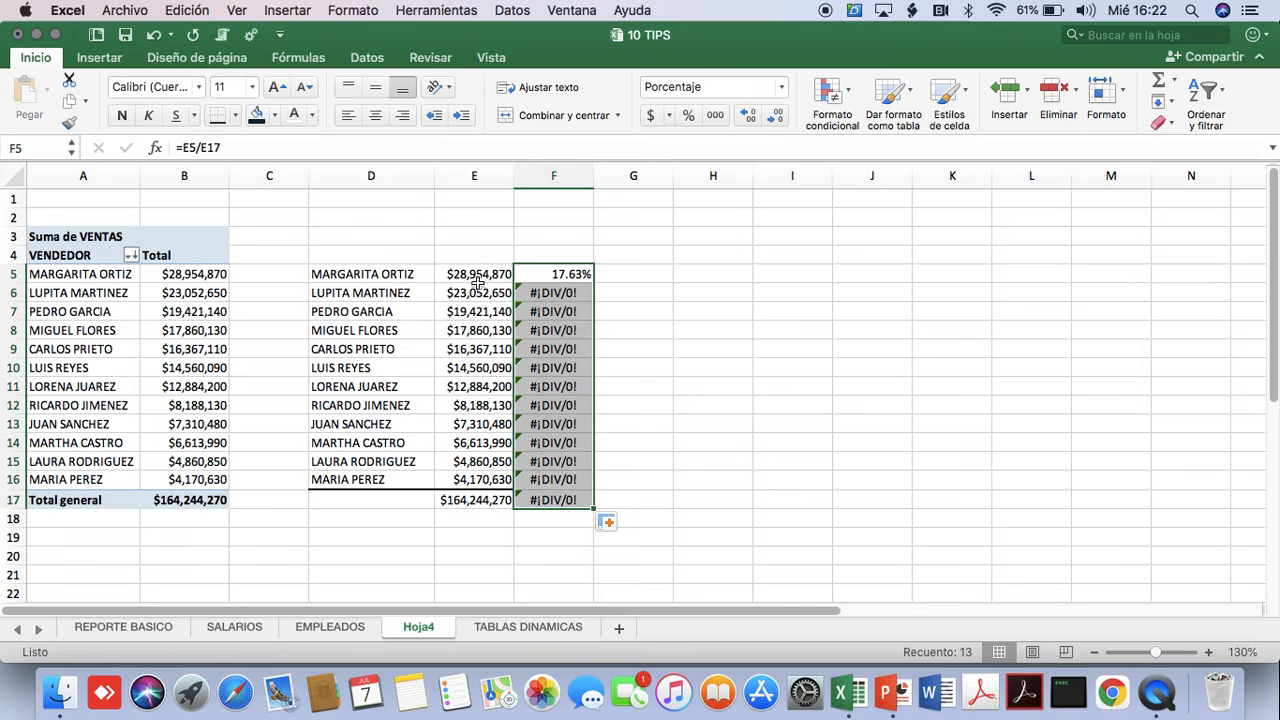
pyautogui.moveTo(474, 278); pyautogui.dragTo(482, 578)
pyautogui.click(474, 503)
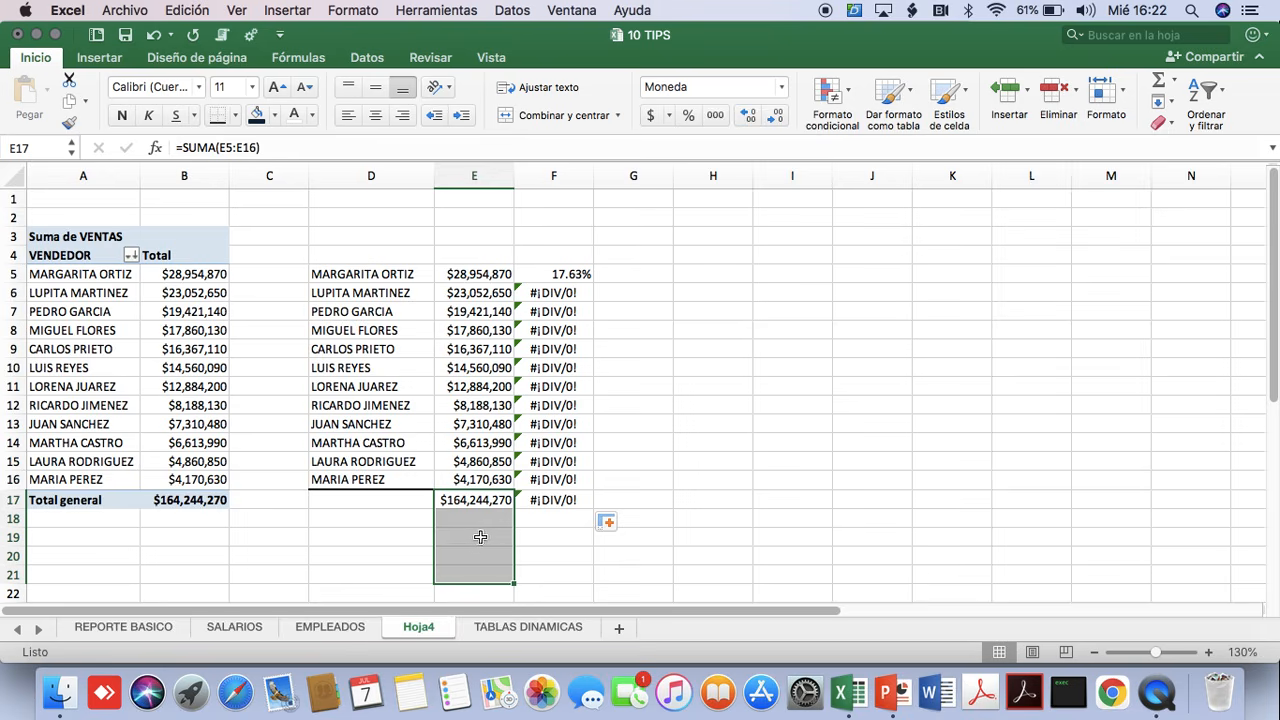
# Make the total reference in F5 absolute as =E5/$E$17 and fill the formula down through F17.
pyautogui.click(566, 275)
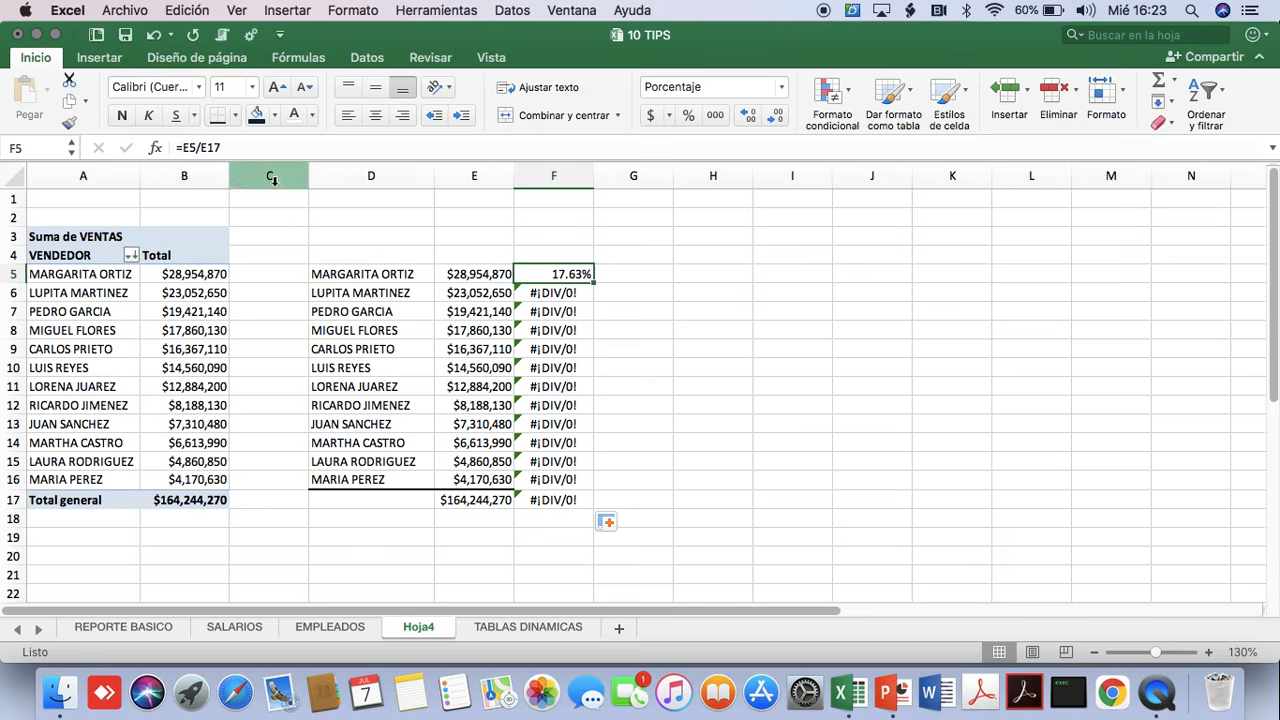
pyautogui.click(220, 148)
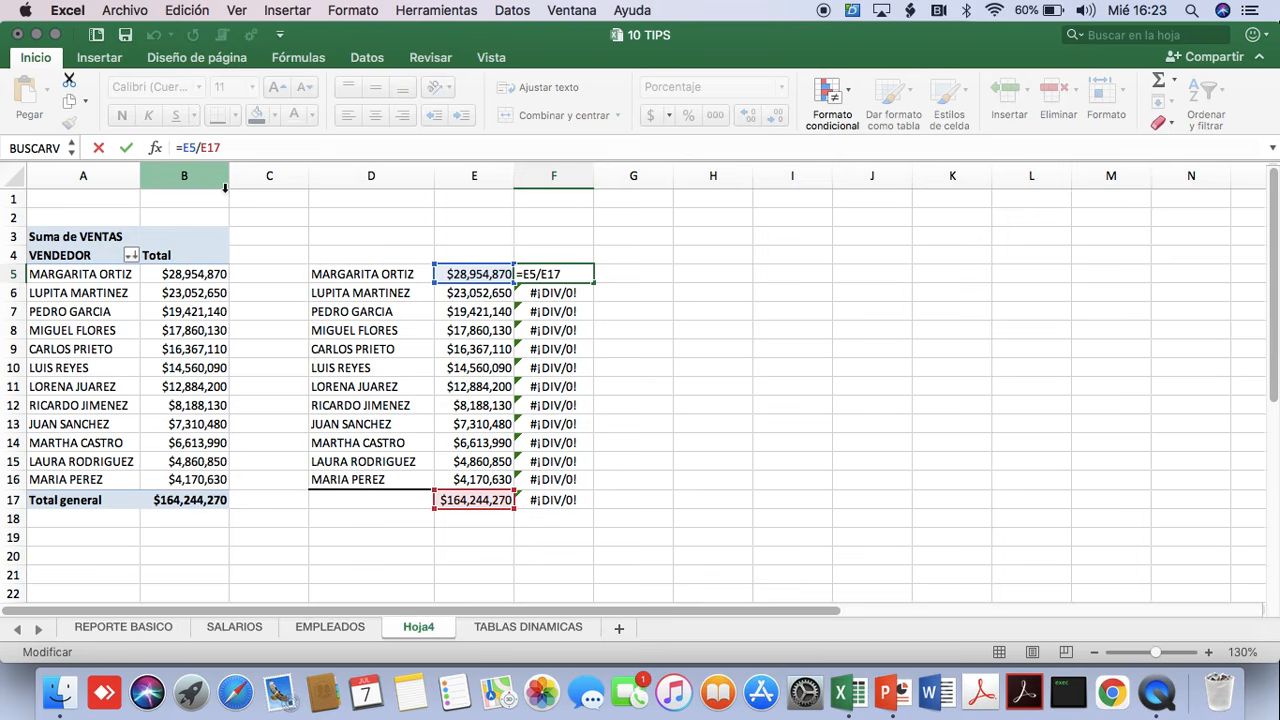
pyautogui.press('F4')
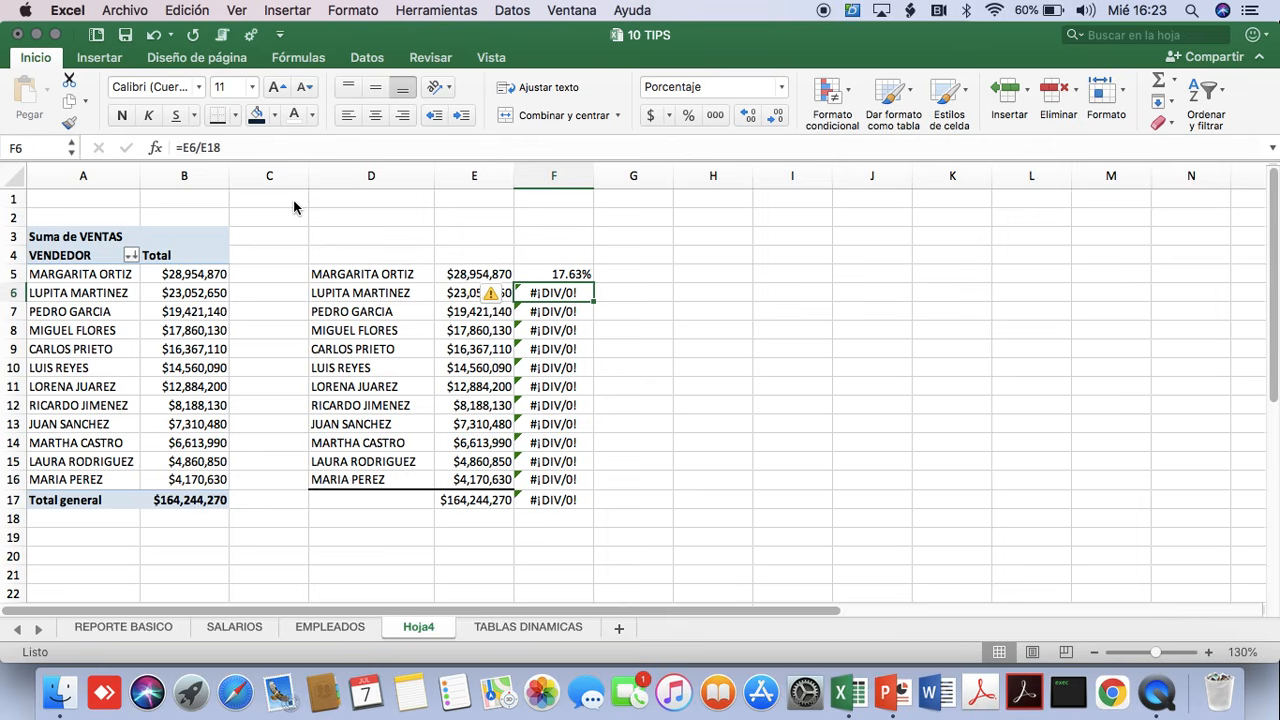
pyautogui.click(560, 276)
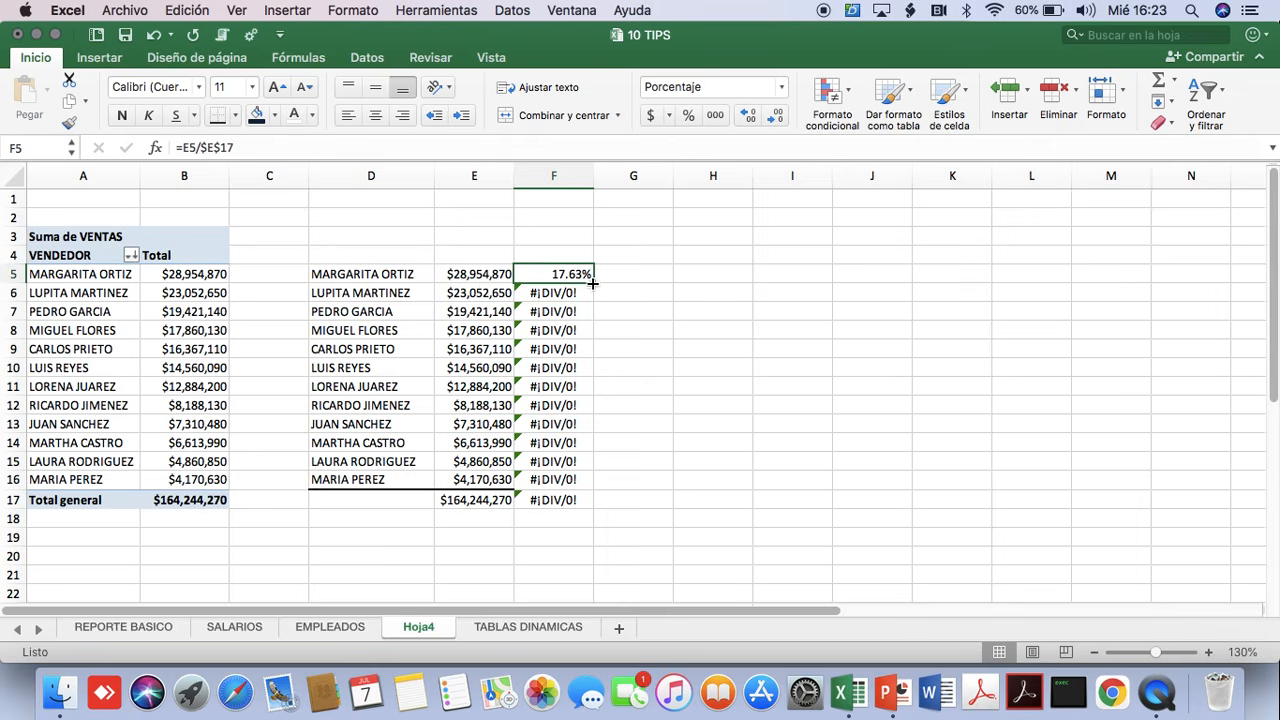
pyautogui.moveTo(593, 283); pyautogui.dragTo(580, 508)
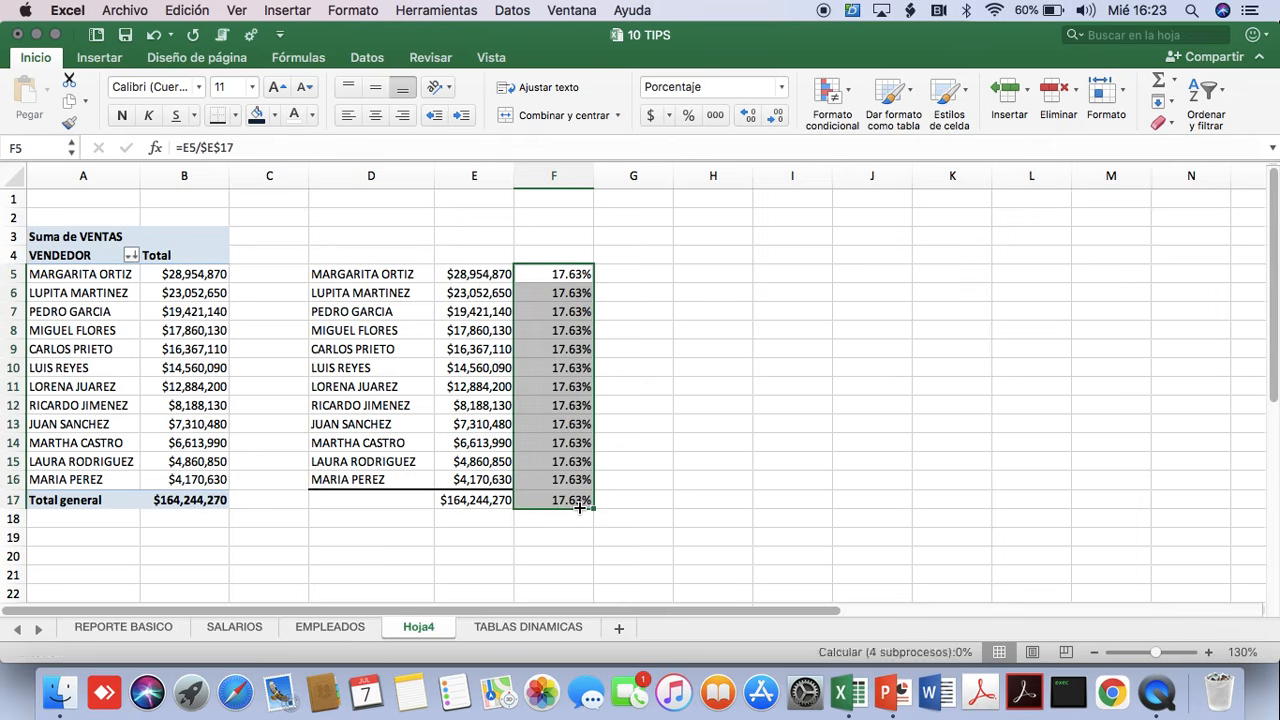
# Examine the refilled share formulas between F5 and F12, comparing each vendor's sales reference with the absolute total reference.
pyautogui.click(579, 332)
pyautogui.press('Down')
pyautogui.press('Down')
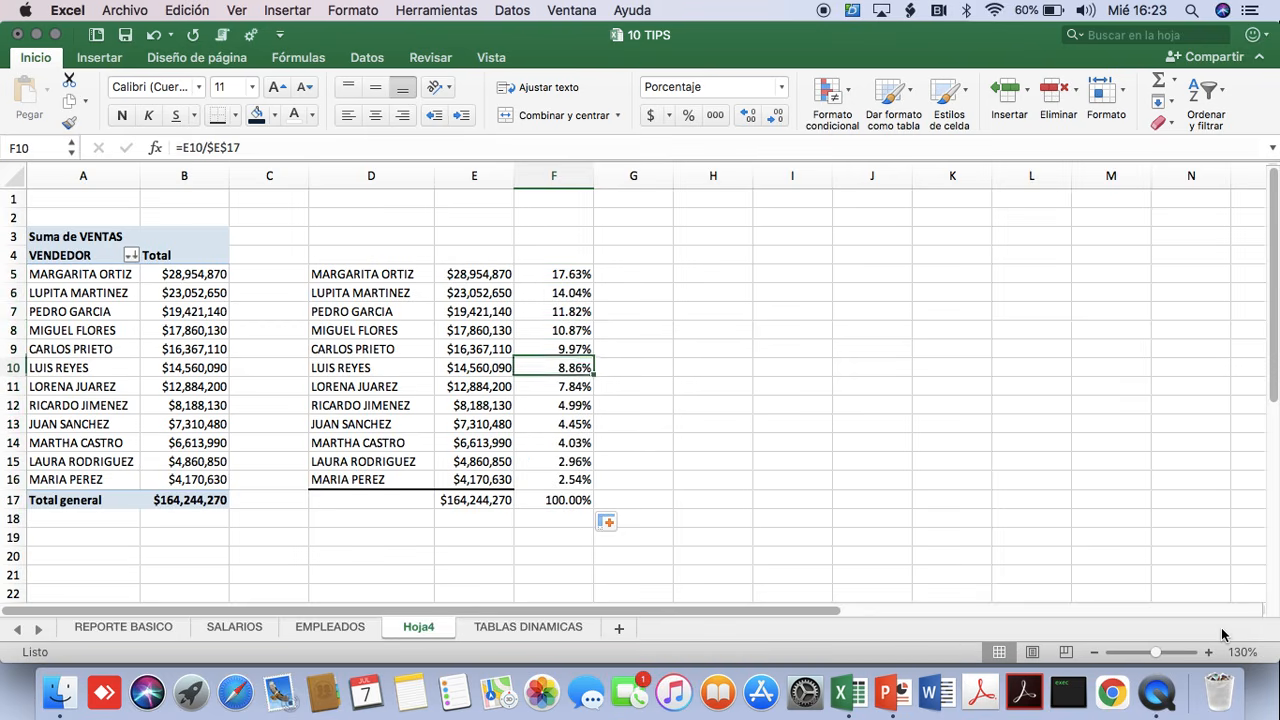
pyautogui.press('Up')
pyautogui.press('Up')
pyautogui.press('Up')
pyautogui.press('Down')
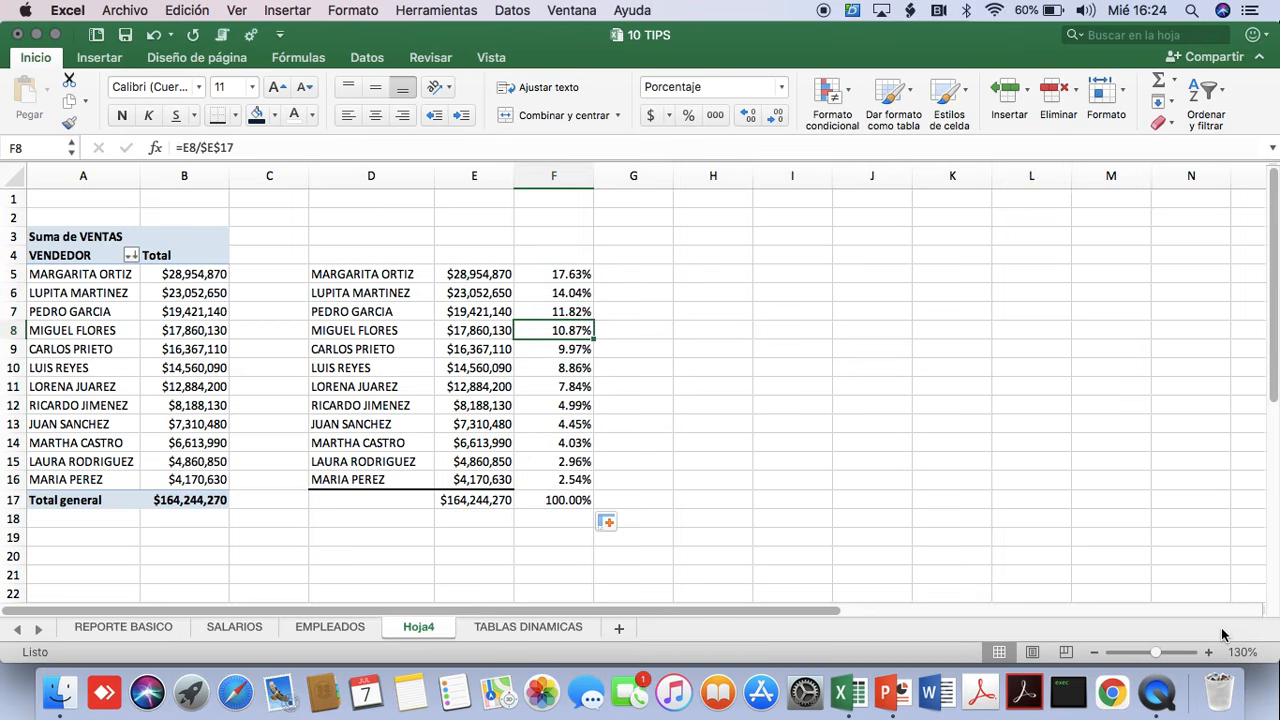
pyautogui.press('Down')
pyautogui.press('Down')
pyautogui.press('Down')
pyautogui.press('Up')
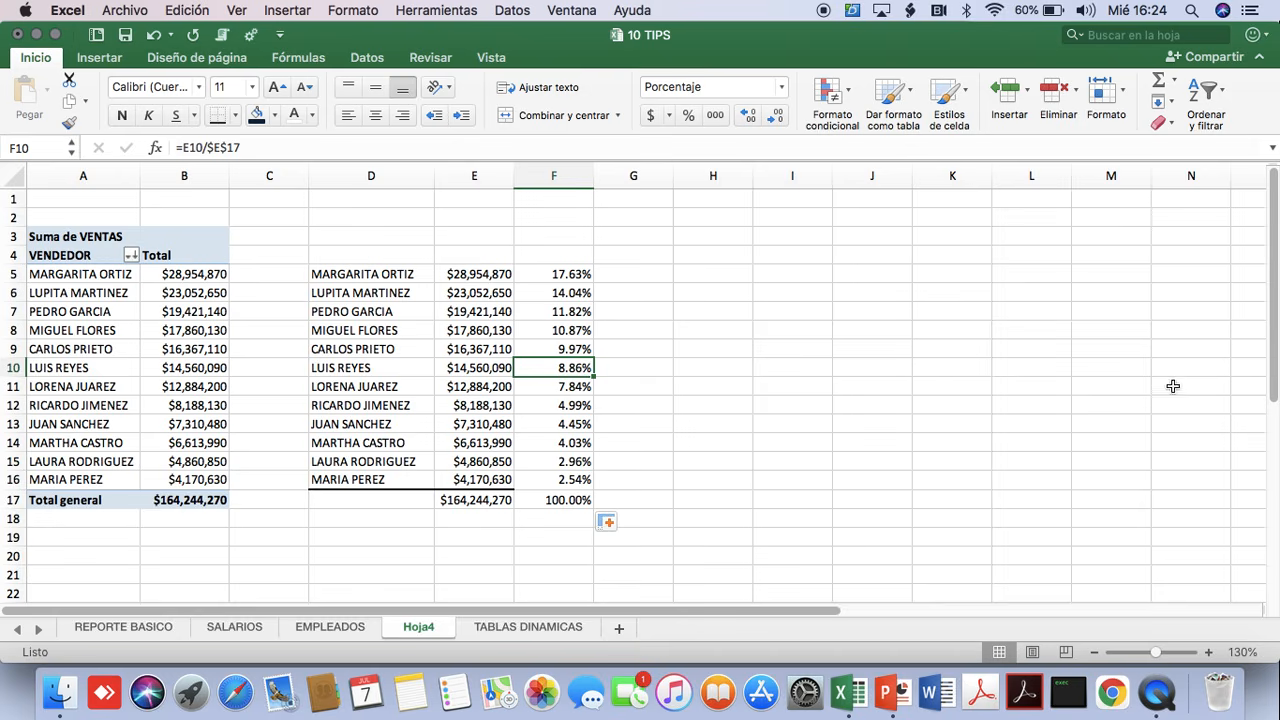
pyautogui.click(545, 268)
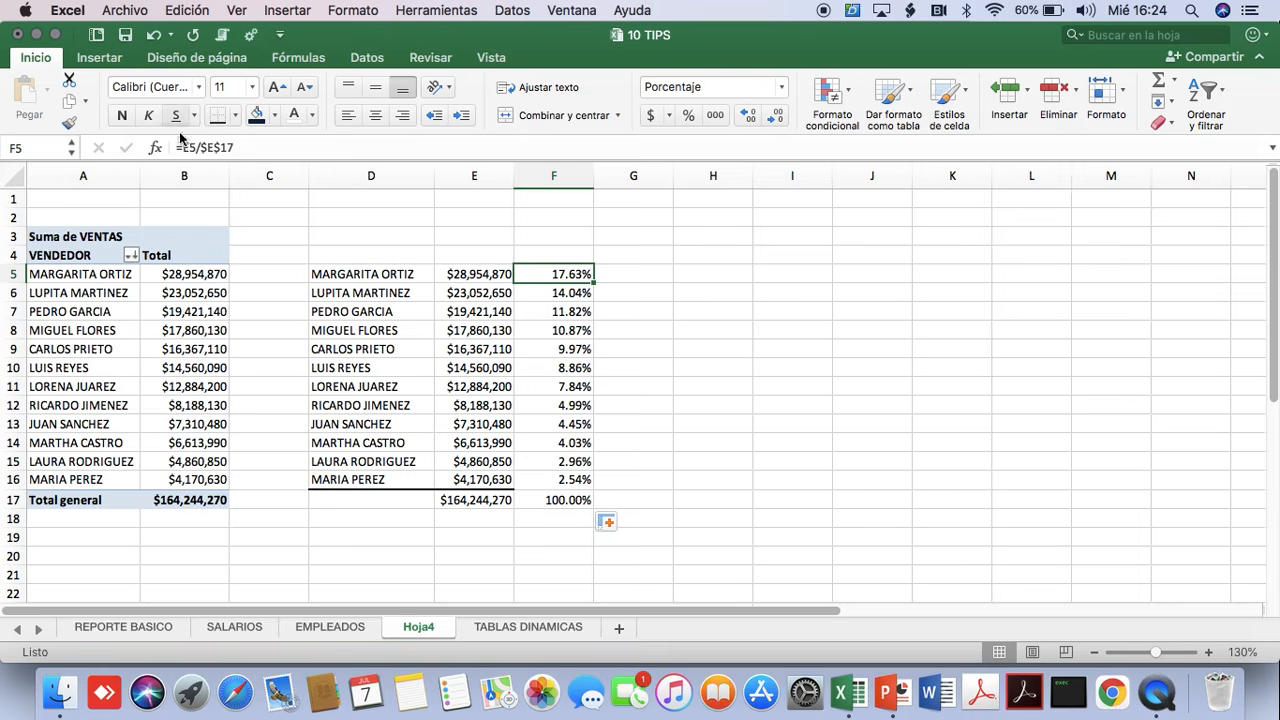
pyautogui.press('Down')
pyautogui.press('Down')
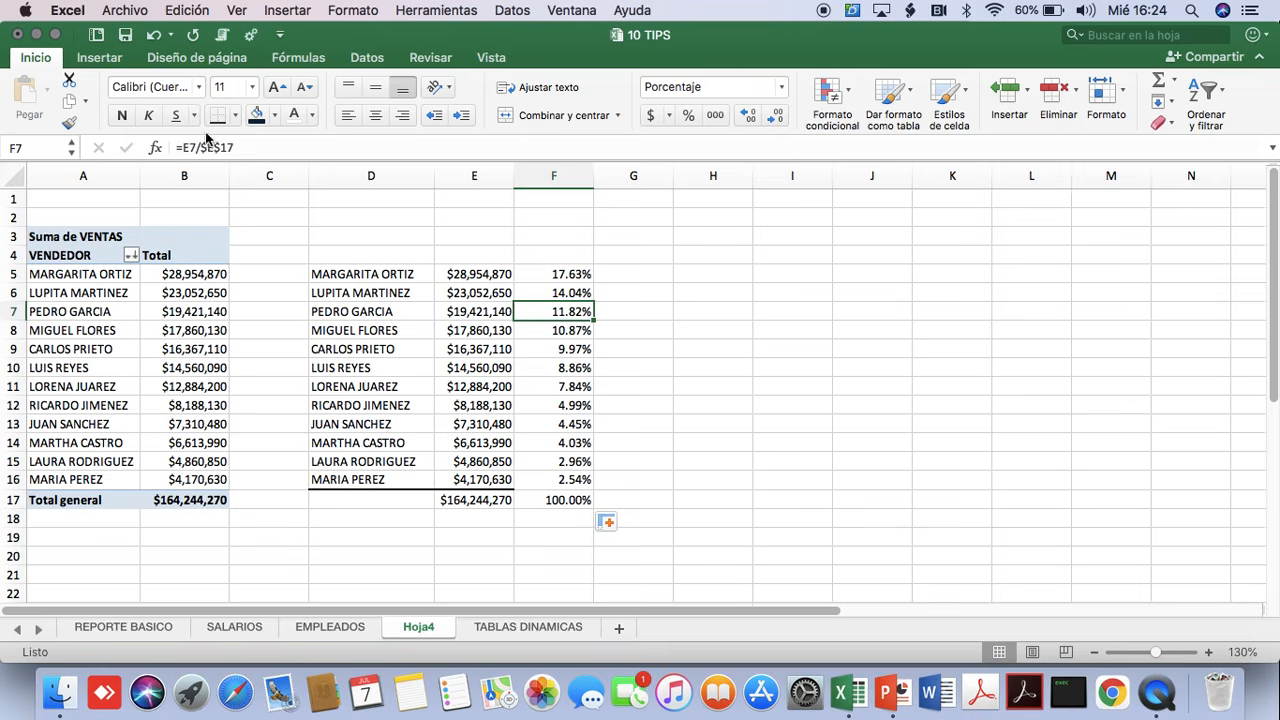
pyautogui.press('Down')
pyautogui.press('Down')
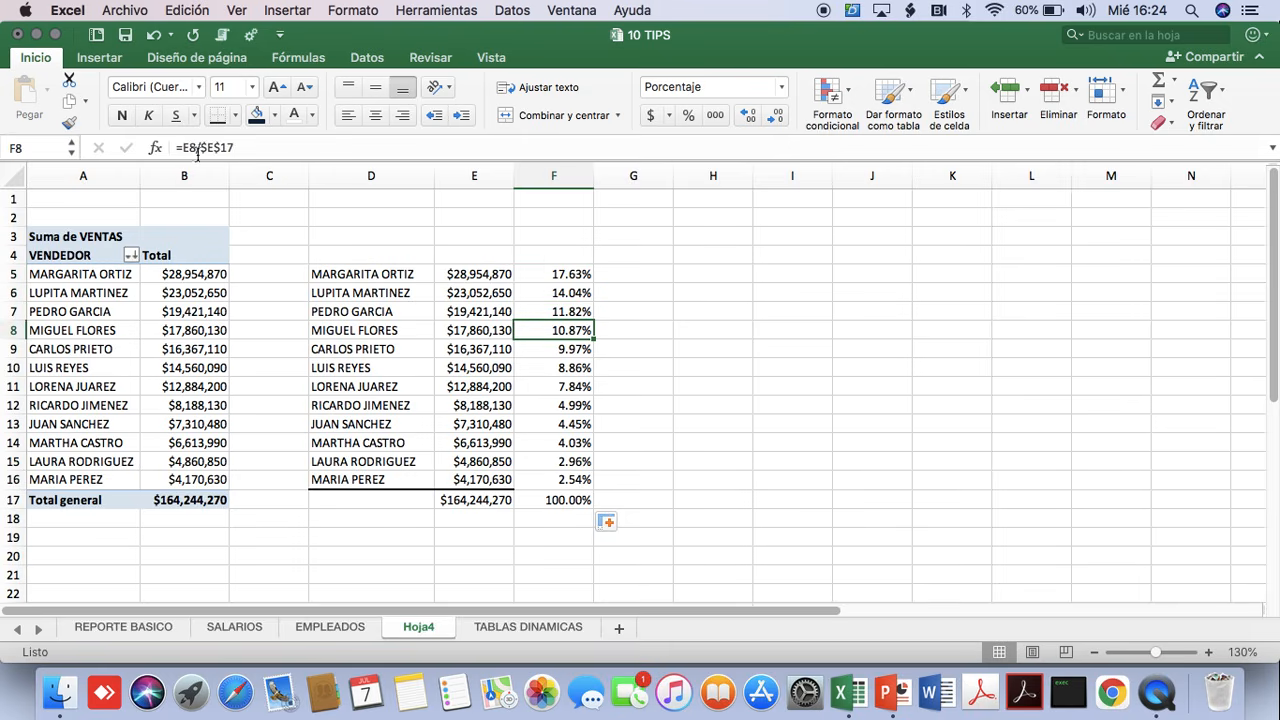
pyautogui.press('Down')
pyautogui.press('Down')
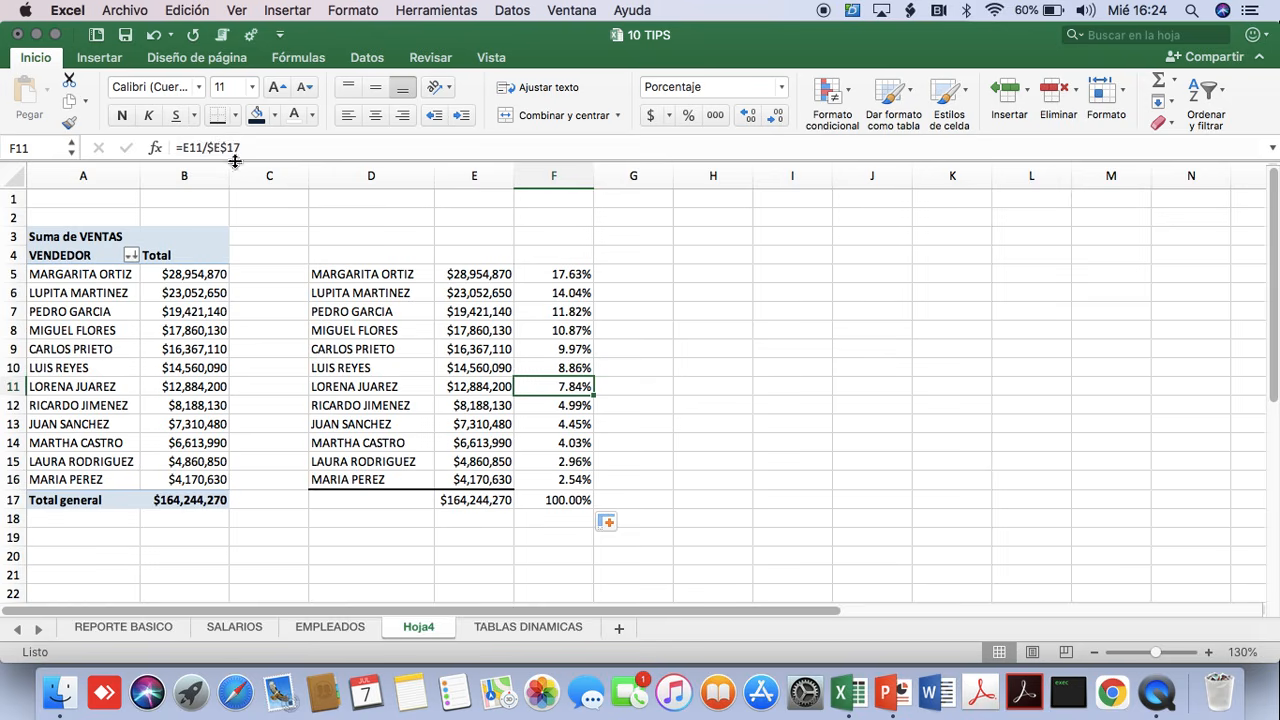
pyautogui.press('Down')
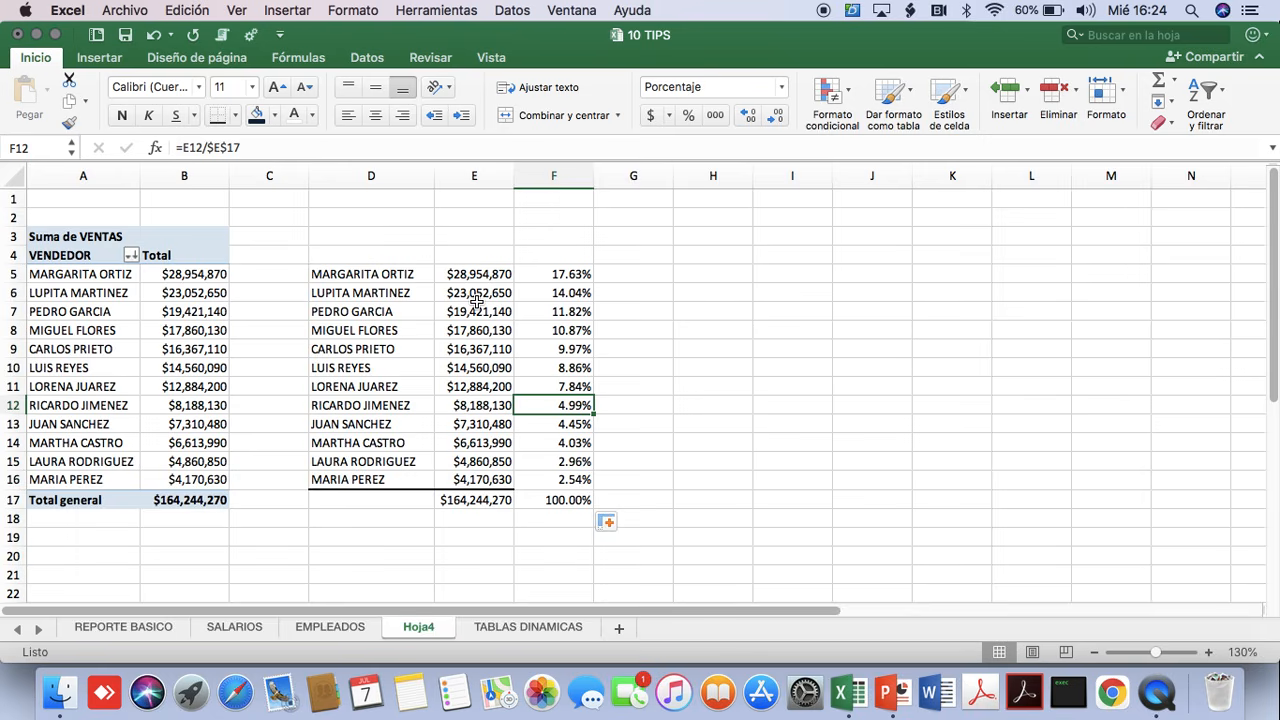
# Switch to the PowerPoint slide show and advance to the instructor's slide.
pyautogui.press('super+Tab')
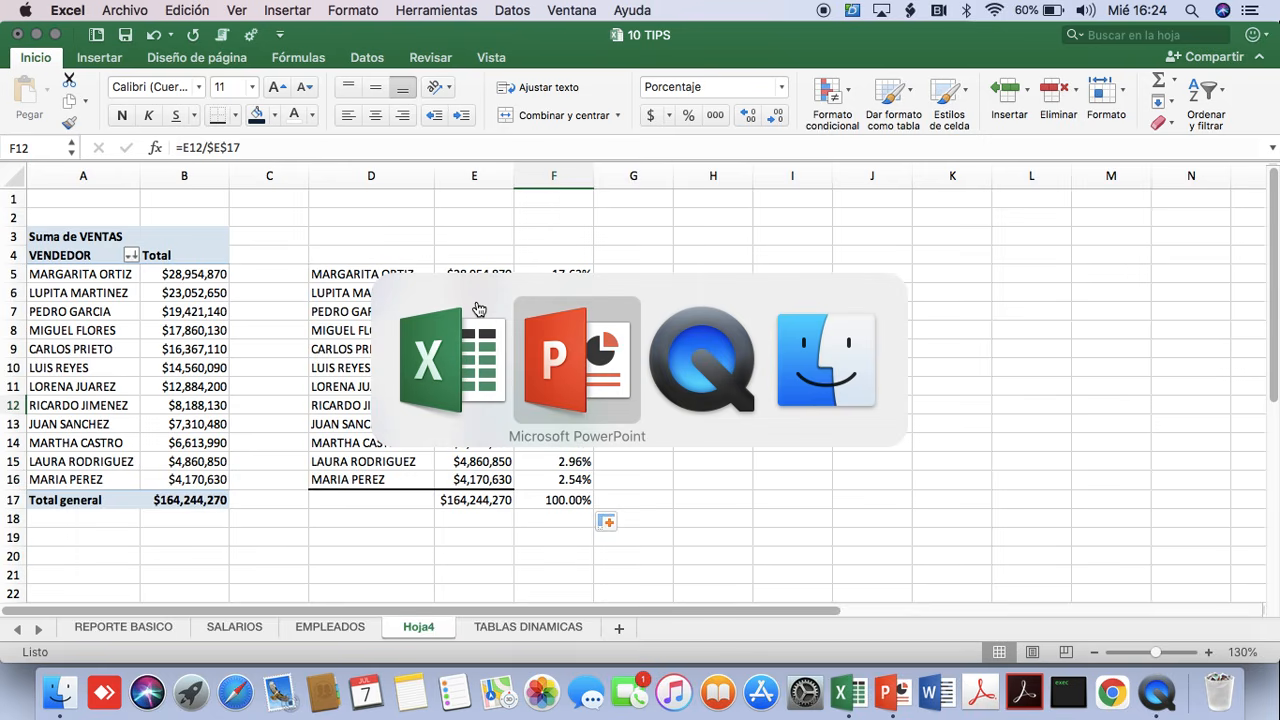
pyautogui.press('Right')
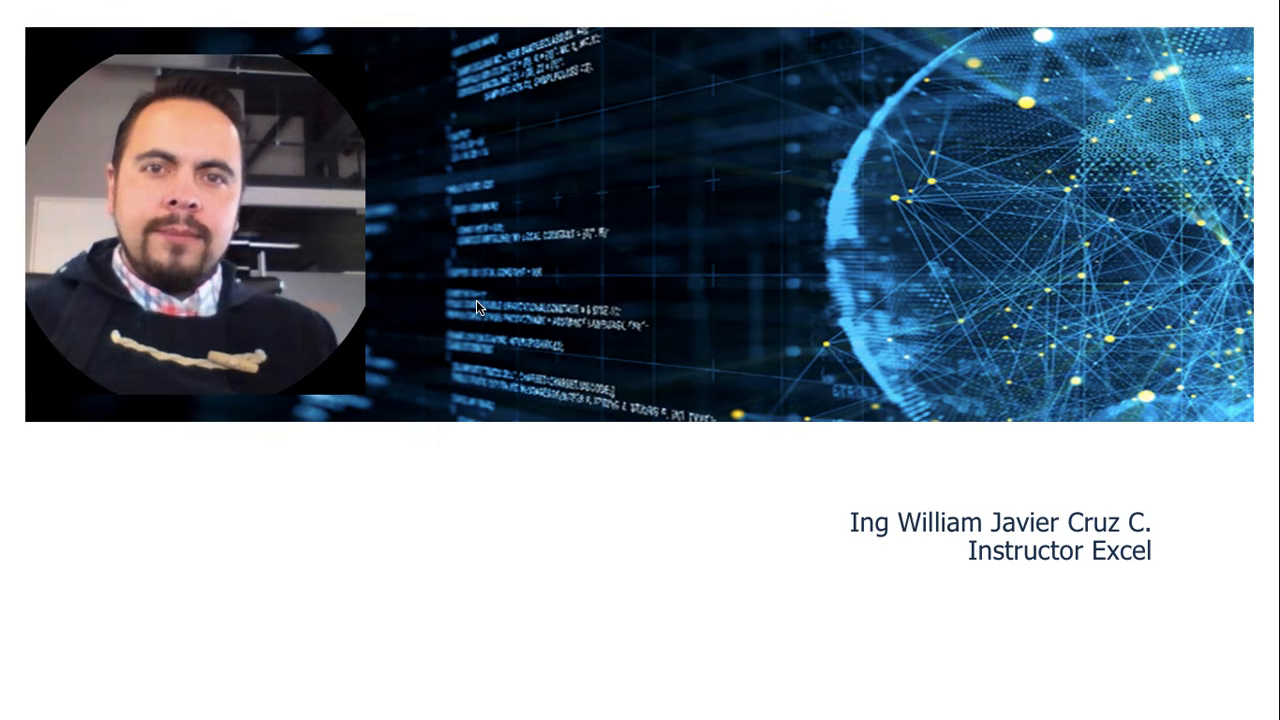